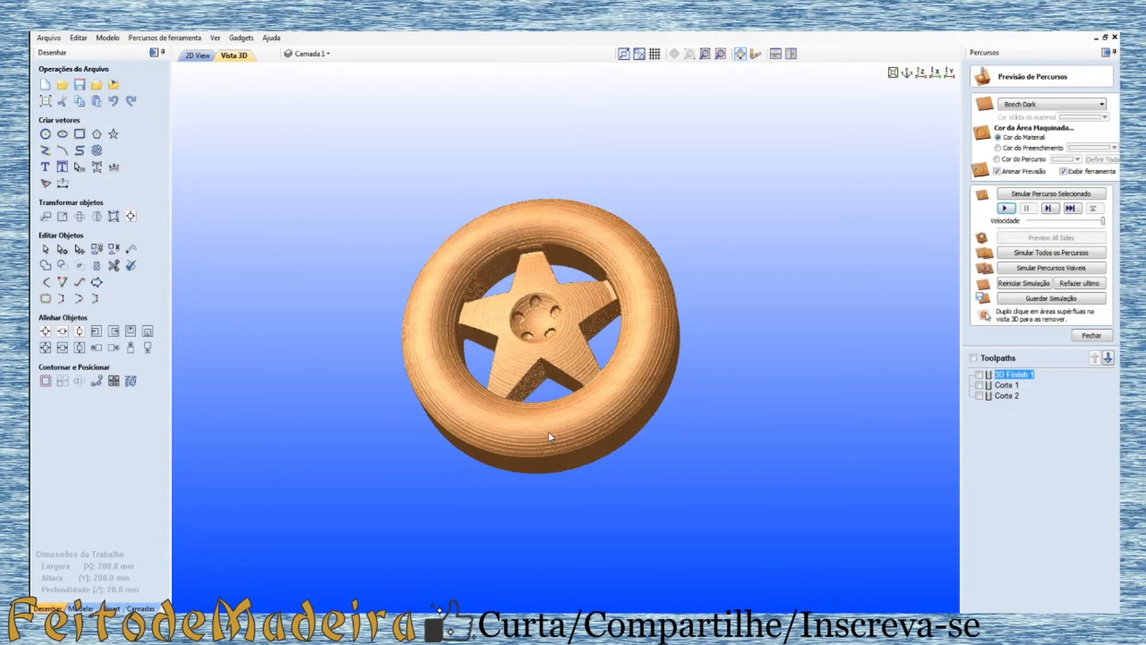
Step: Examine the finished wheel's star spokes, recessed hub and rounded tire from several angles in the 3D toolpath preview
{"action": "left_click_drag", "start_coordinate": [557, 425], "coordinate": [518, 323]}
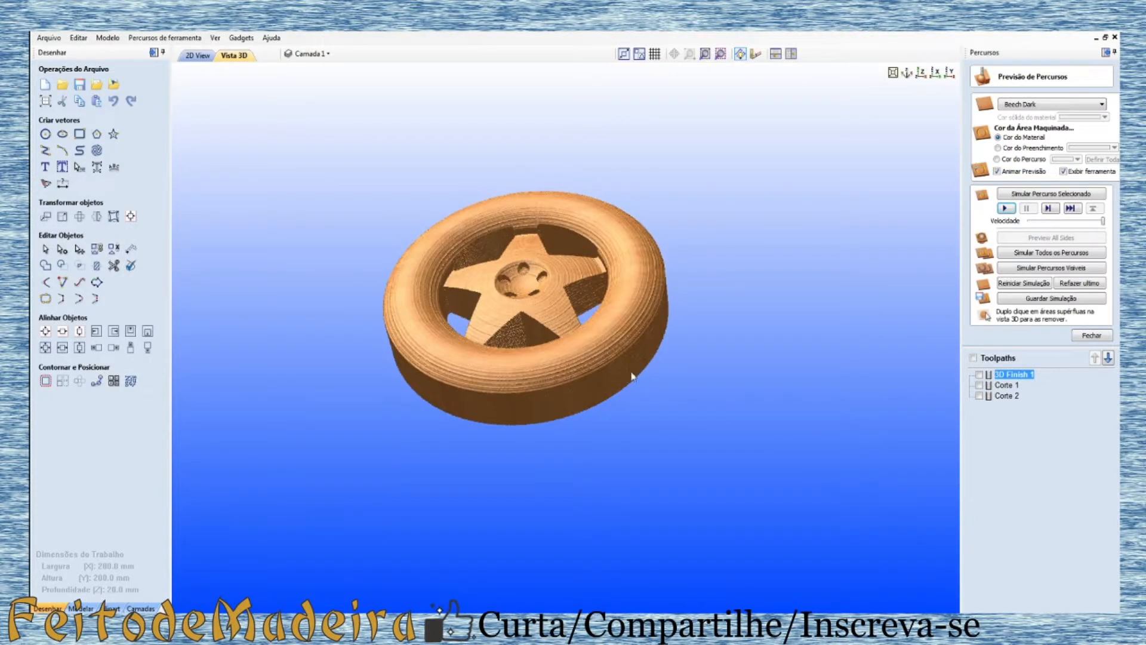
{"action": "left_click_drag", "start_coordinate": [511, 337], "coordinate": [519, 389]}
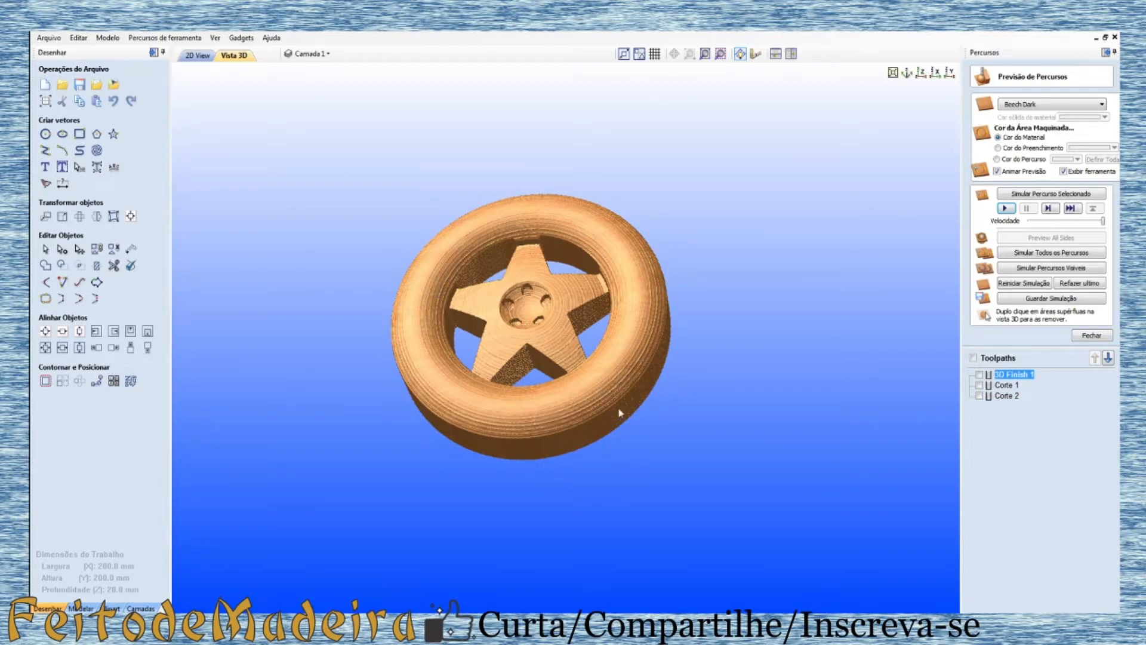
{"action": "left_click_drag", "start_coordinate": [594, 422], "coordinate": [557, 427]}
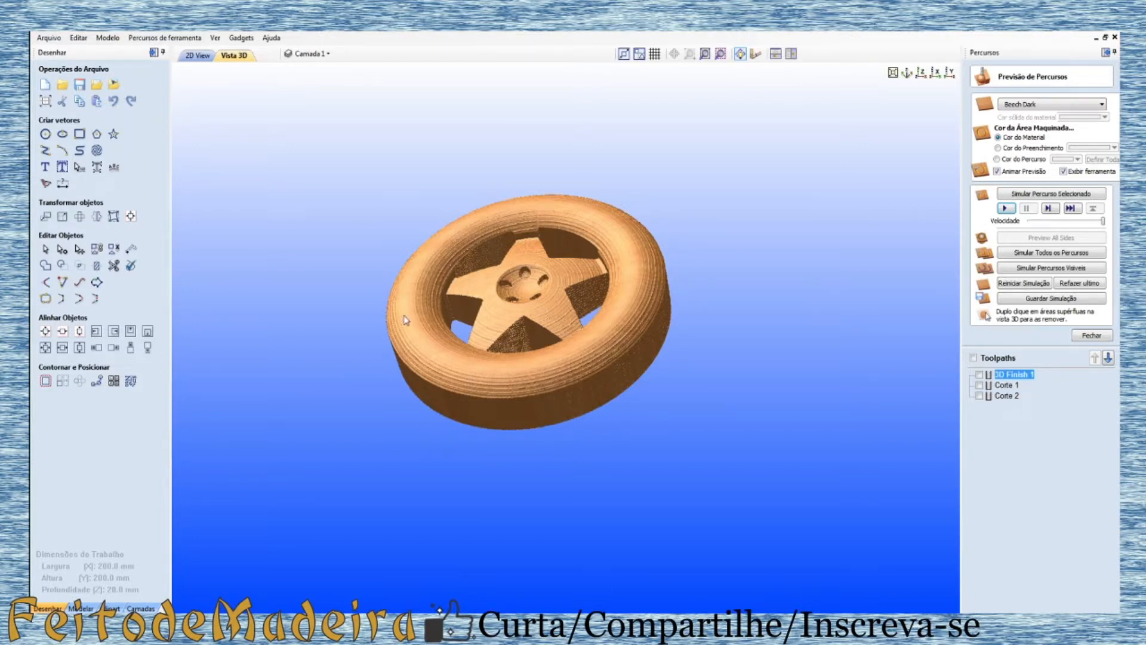
{"action": "left_click_drag", "start_coordinate": [566, 322], "coordinate": [546, 373]}
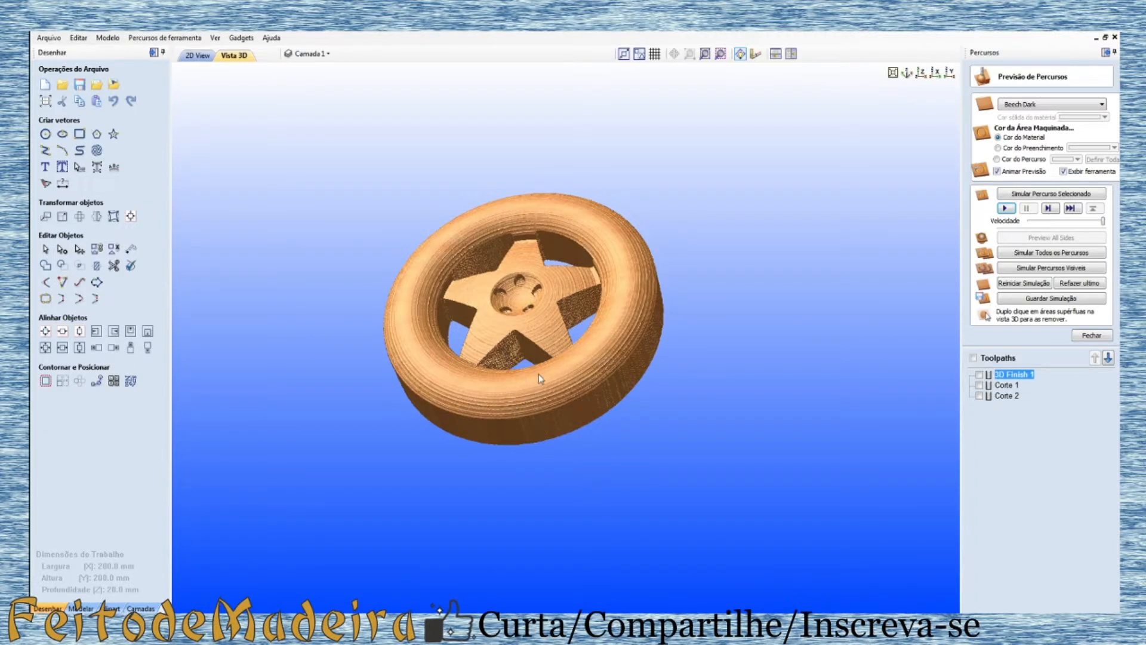
{"action": "left_click_drag", "start_coordinate": [538, 374], "coordinate": [572, 453]}
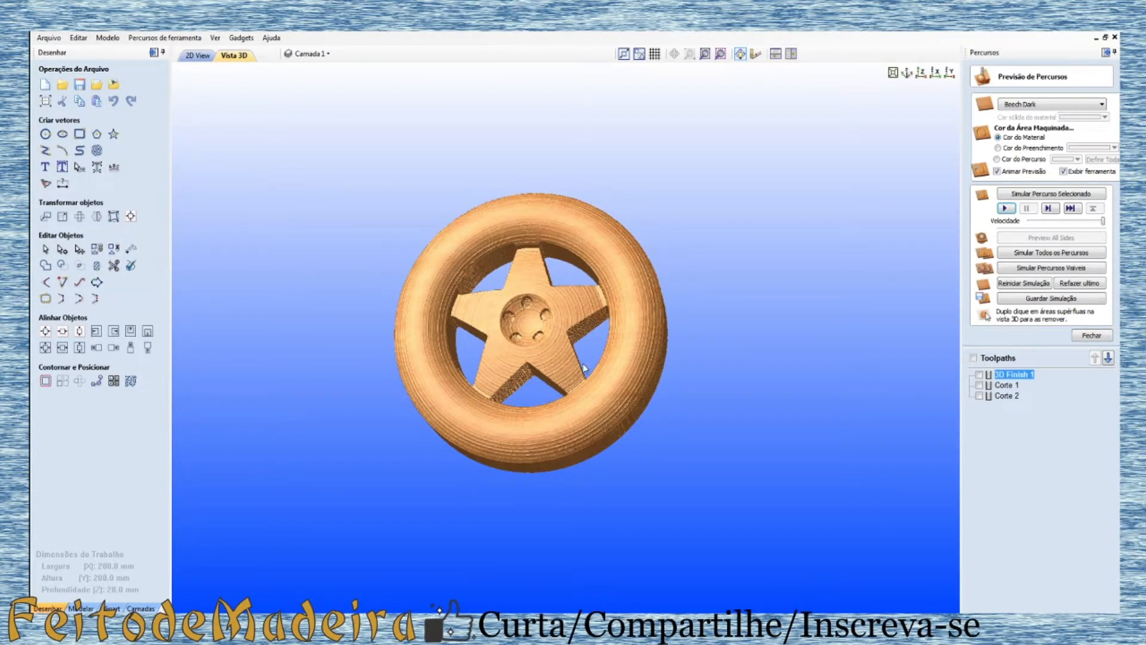
{"action": "left_click_drag", "start_coordinate": [588, 365], "coordinate": [443, 387]}
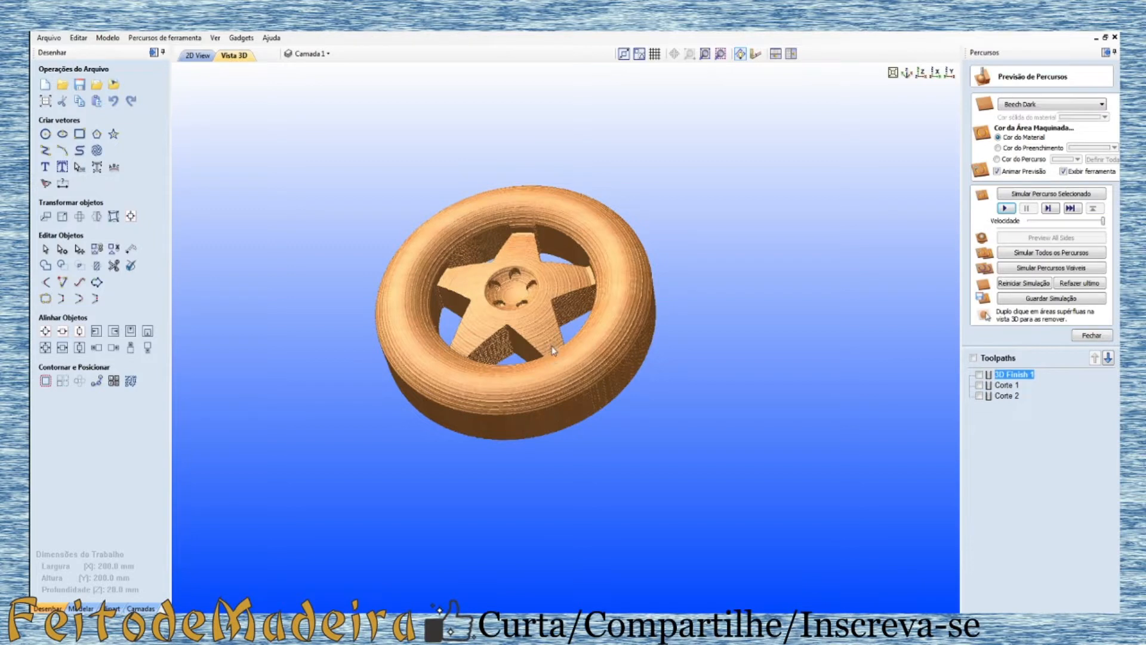
{"action": "left_click_drag", "start_coordinate": [553, 350], "coordinate": [565, 417]}
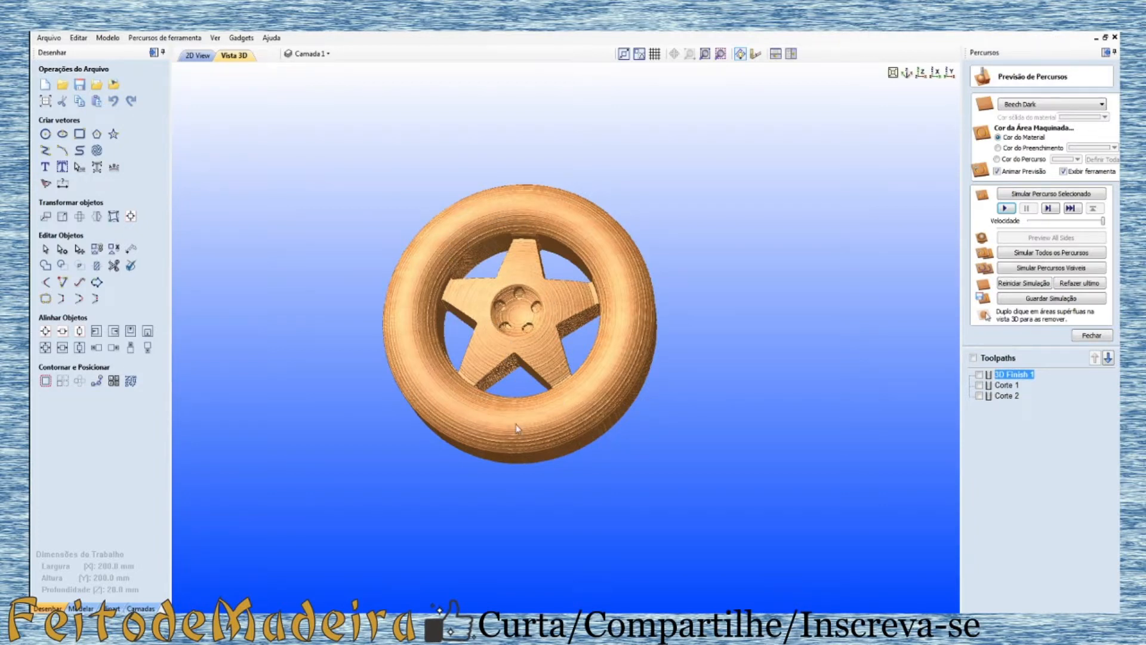
{"action": "left_click_drag", "start_coordinate": [518, 427], "coordinate": [526, 365]}
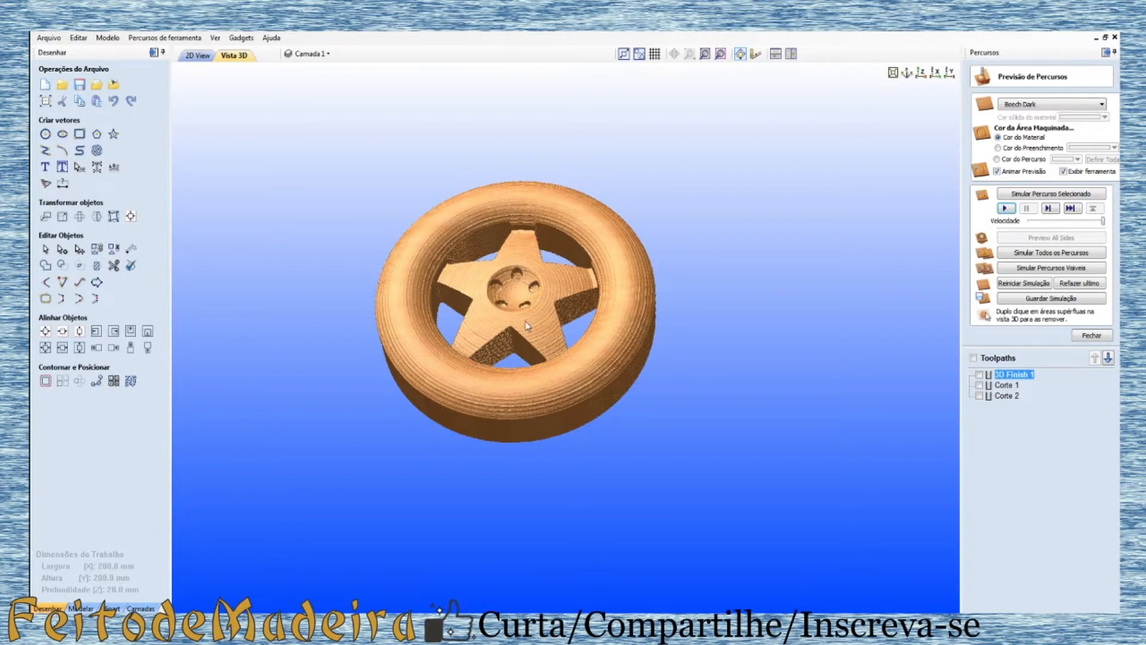
{"action": "left_click_drag", "start_coordinate": [526, 322], "coordinate": [522, 297]}
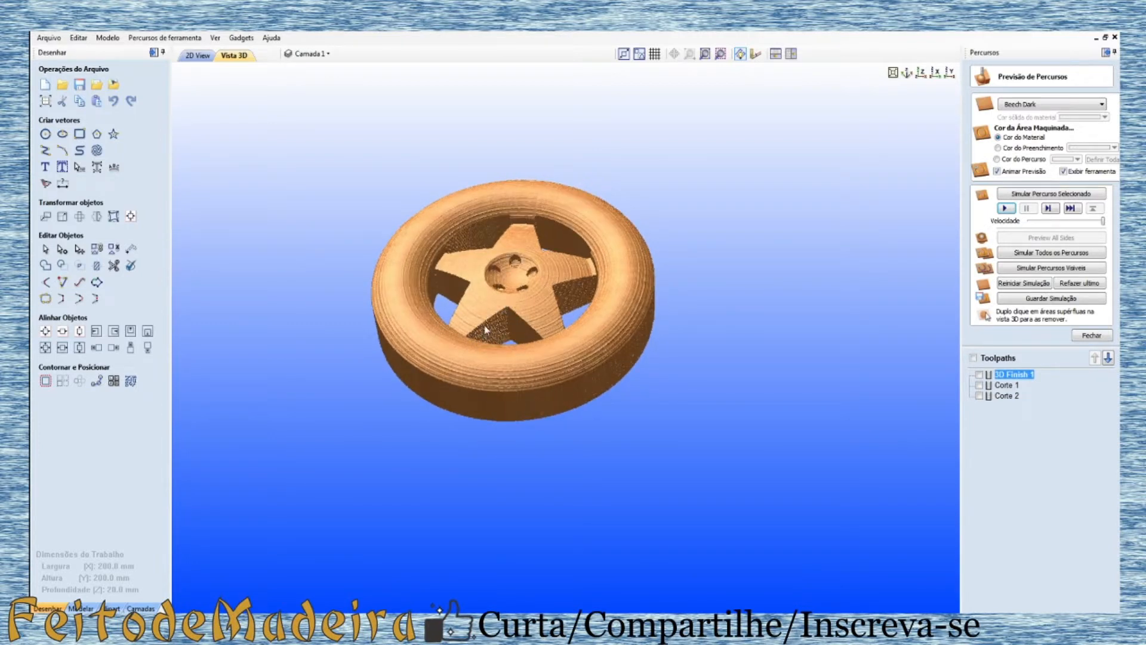
{"action": "left_click_drag", "start_coordinate": [509, 350], "coordinate": [496, 371]}
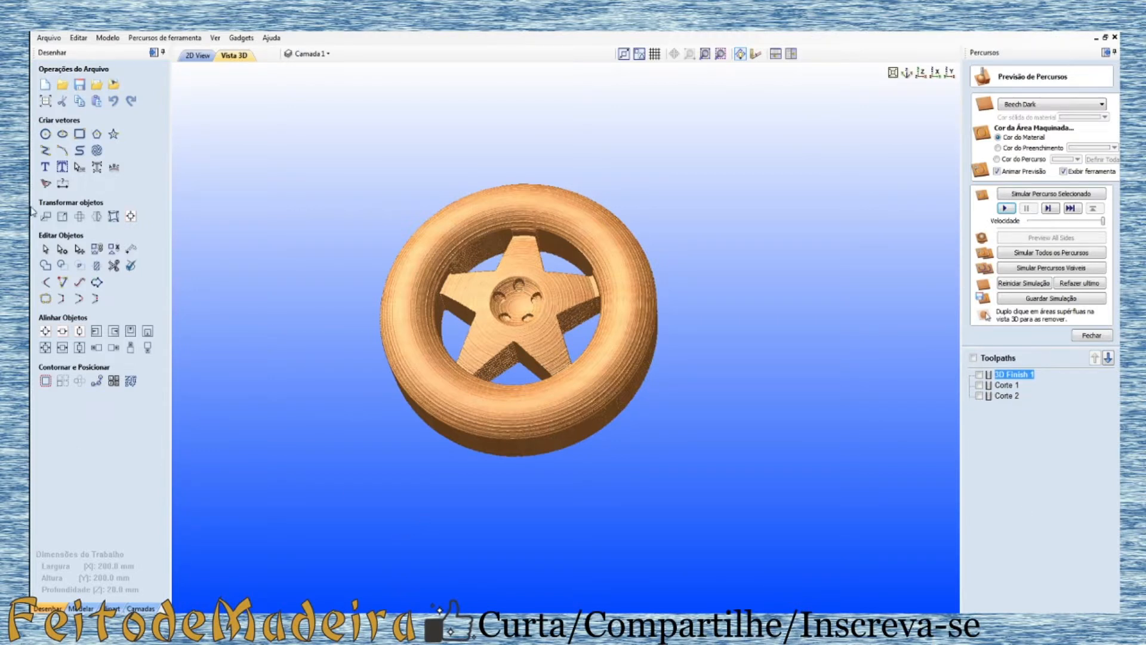
Step: Compare the wheel's flat 2D vectors with its simulated 3D preview
{"action": "left_click", "coordinate": [197, 55]}
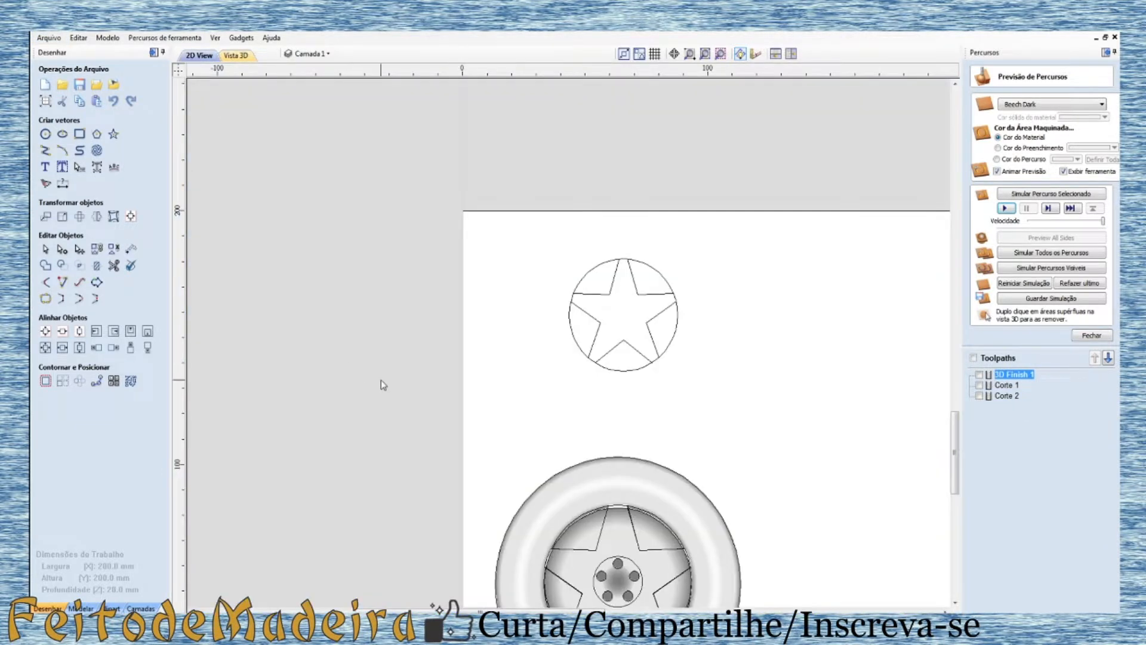
{"action": "scroll", "coordinate": [425, 294], "scroll_direction": "down", "scroll_amount": 2}
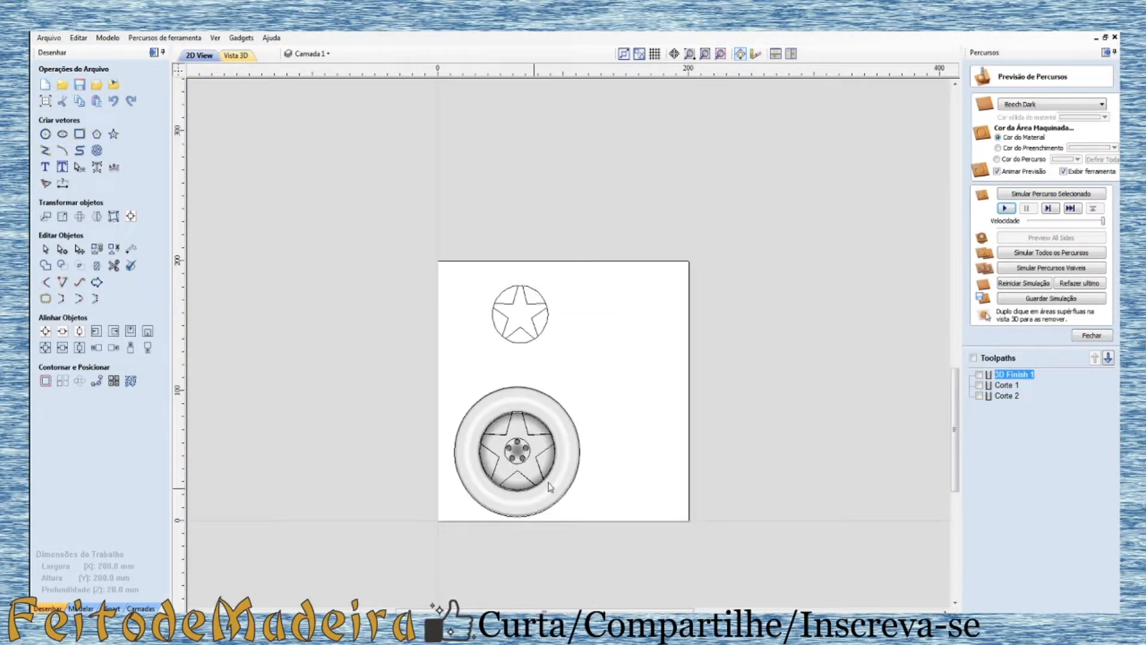
{"action": "scroll", "coordinate": [550, 487], "scroll_direction": "up", "scroll_amount": 1}
{"action": "scroll", "coordinate": [496, 264], "scroll_direction": "up", "scroll_amount": 1}
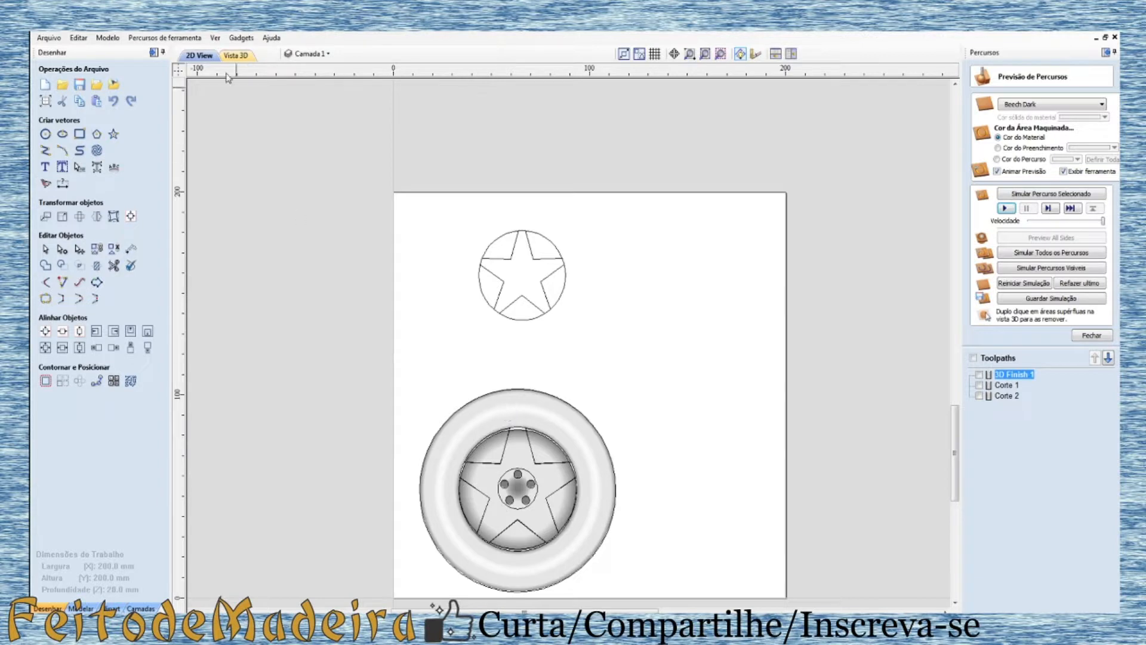
{"action": "left_click", "coordinate": [236, 55]}
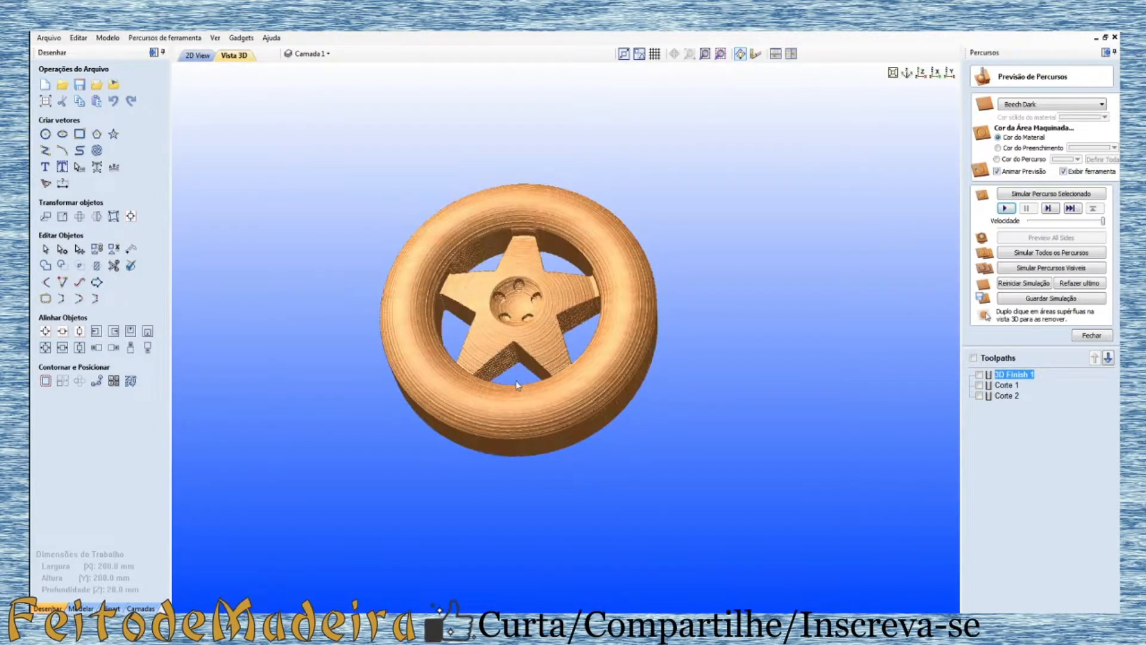
{"action": "left_click_drag", "start_coordinate": [517, 385], "coordinate": [597, 287]}
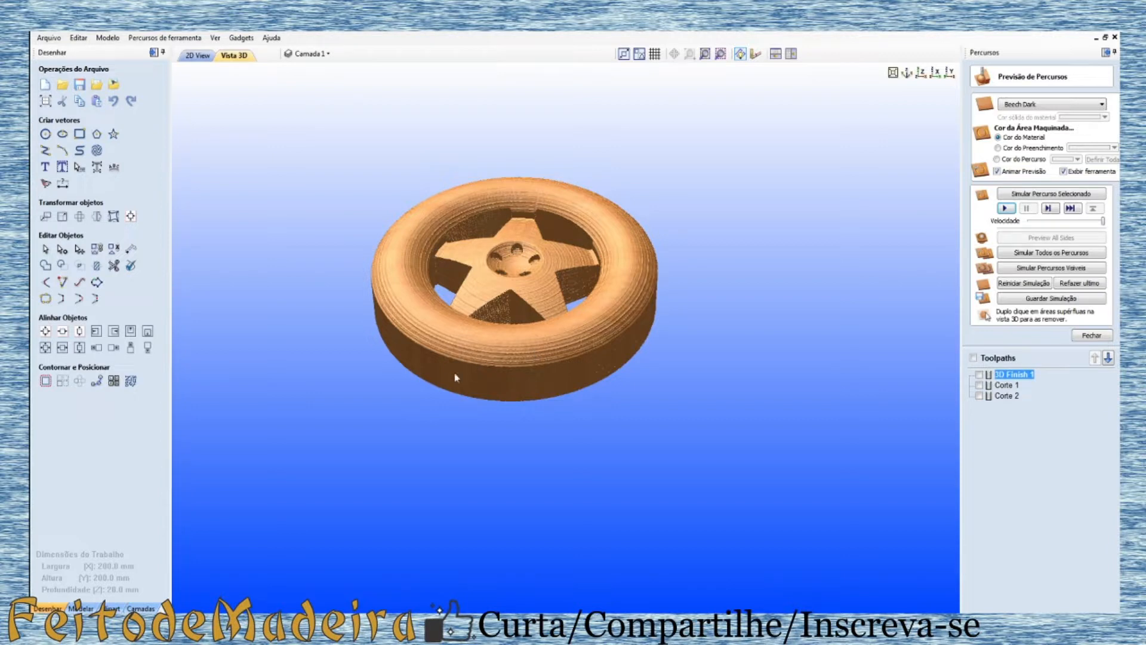
{"action": "scroll", "coordinate": [454, 374], "scroll_direction": "up", "scroll_amount": 2}
{"action": "left_click_drag", "start_coordinate": [450, 349], "coordinate": [441, 399]}
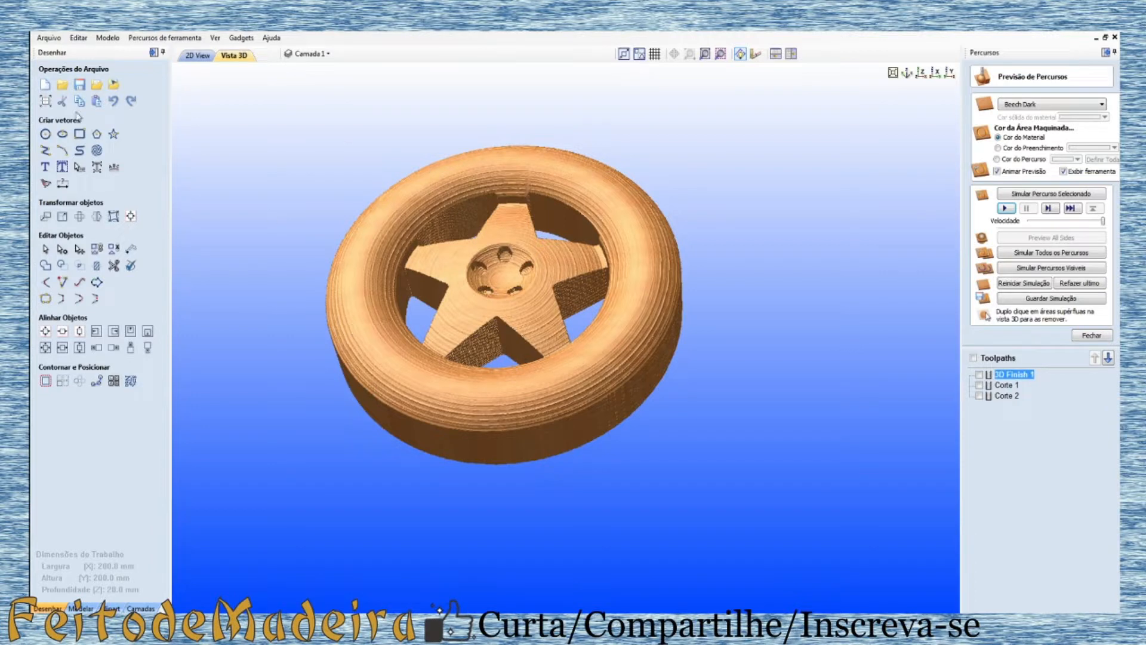
Step: Delete the whole wheel drawing in the 2D view, including its relief, keeping the separate star-in-circle above it
{"action": "left_click", "coordinate": [185, 57]}
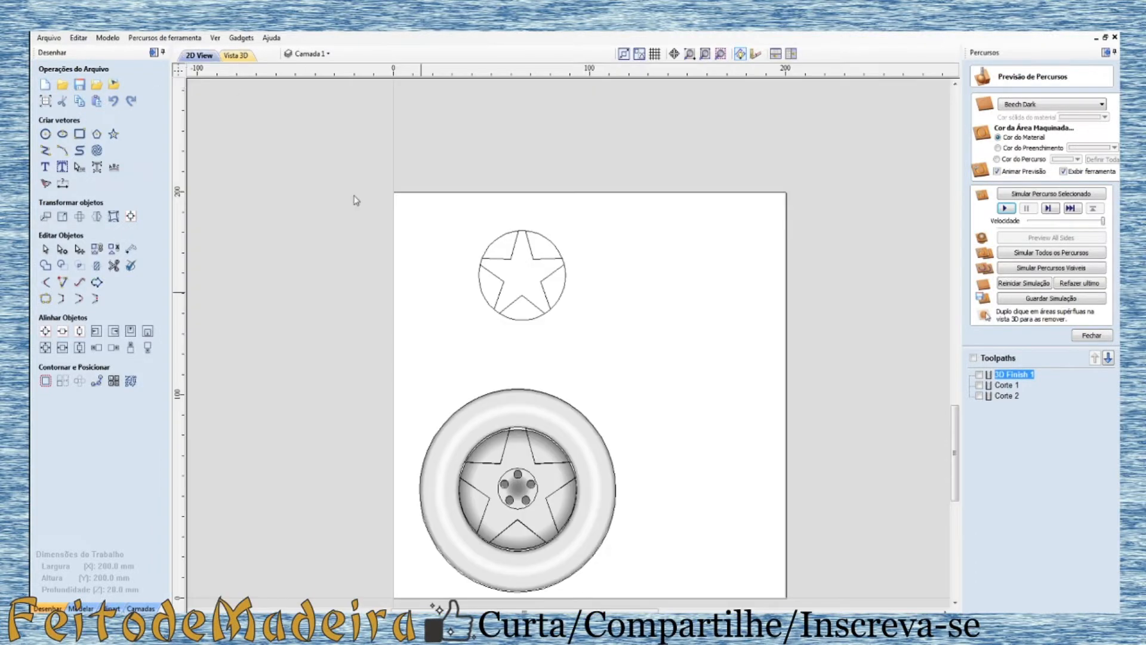
{"action": "scroll", "coordinate": [645, 513], "scroll_direction": "up", "scroll_amount": 3}
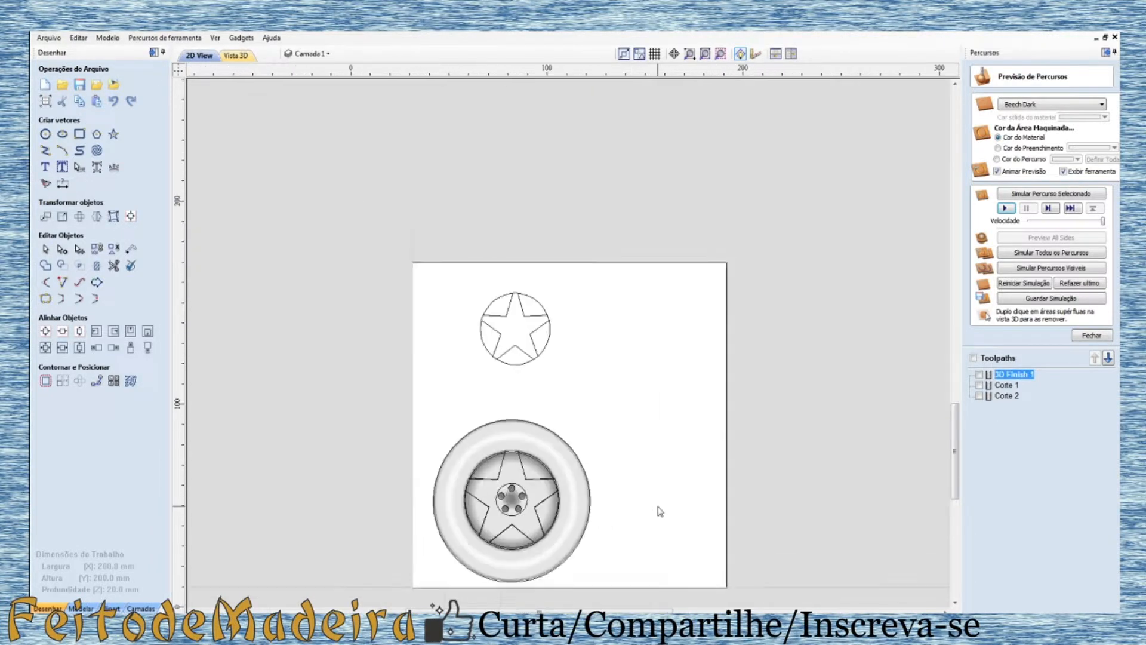
{"action": "scroll", "coordinate": [490, 374], "scroll_direction": "down", "scroll_amount": 2}
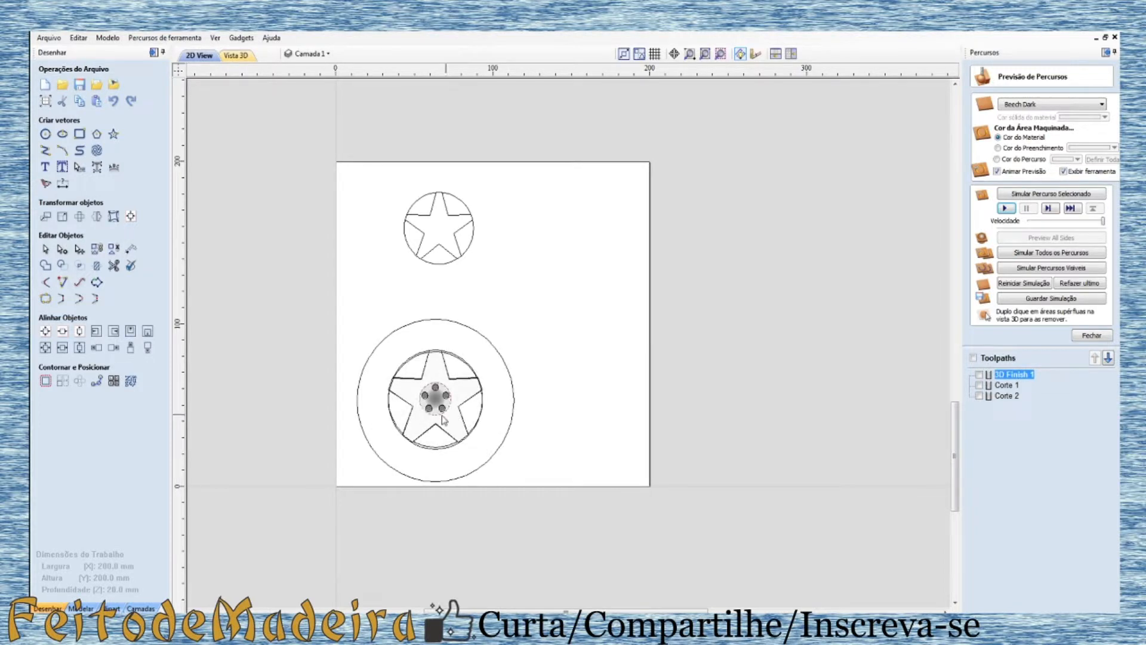
{"action": "left_click_drag", "start_coordinate": [323, 313], "coordinate": [571, 499]}
{"action": "key", "text": "Delete"}
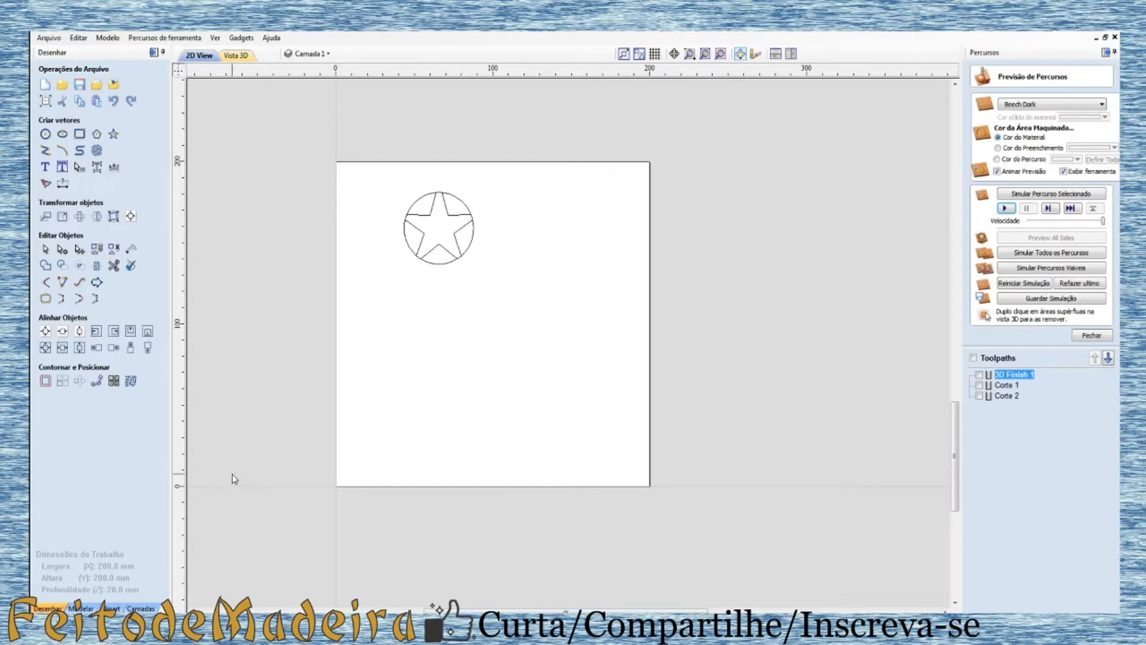
Step: Draw a circle below the star for the tire's outer edge and set its diameter to 100 mm
{"action": "left_click", "coordinate": [45, 134]}
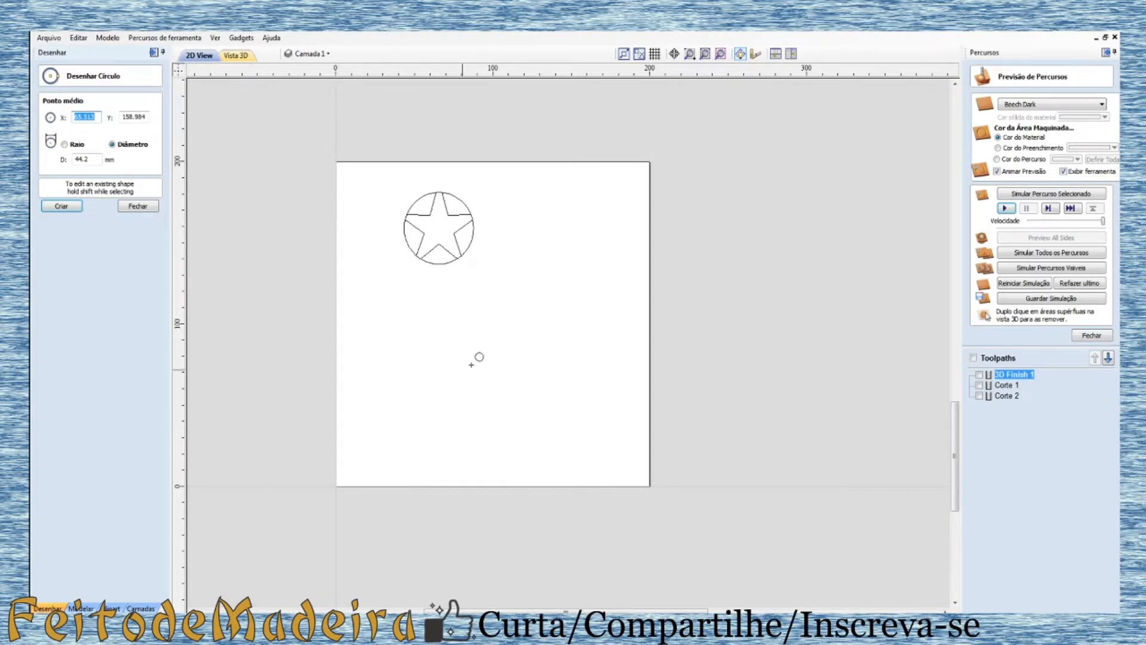
{"action": "left_click", "coordinate": [432, 399]}
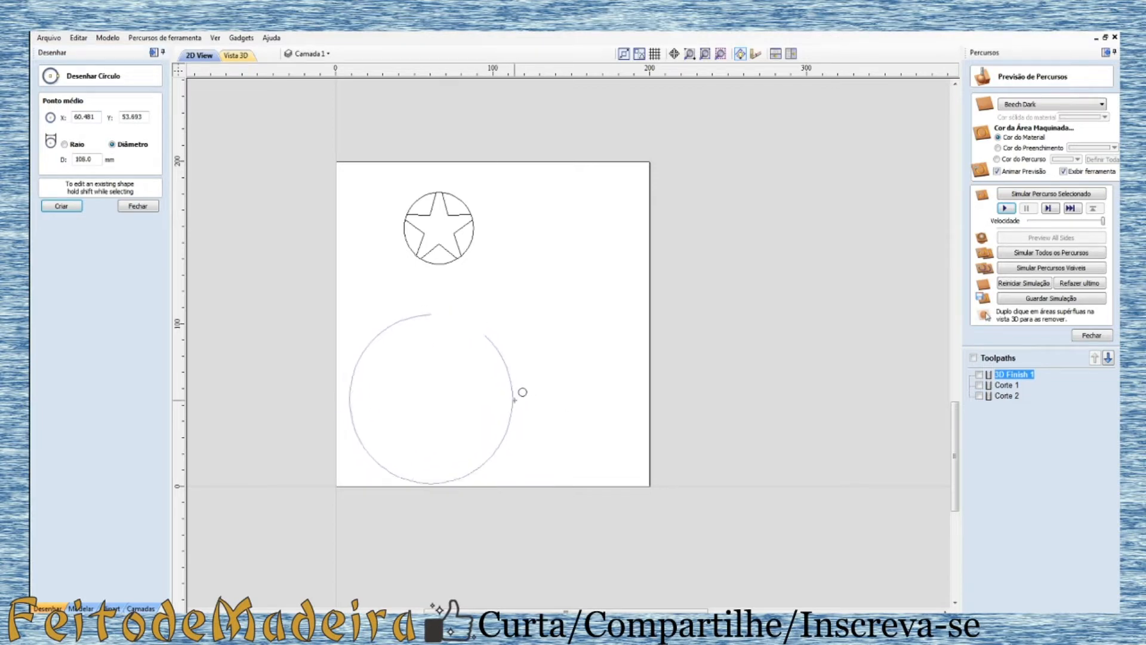
{"action": "left_click", "coordinate": [513, 398]}
{"action": "left_click_drag", "start_coordinate": [93, 155], "coordinate": [62, 158]}
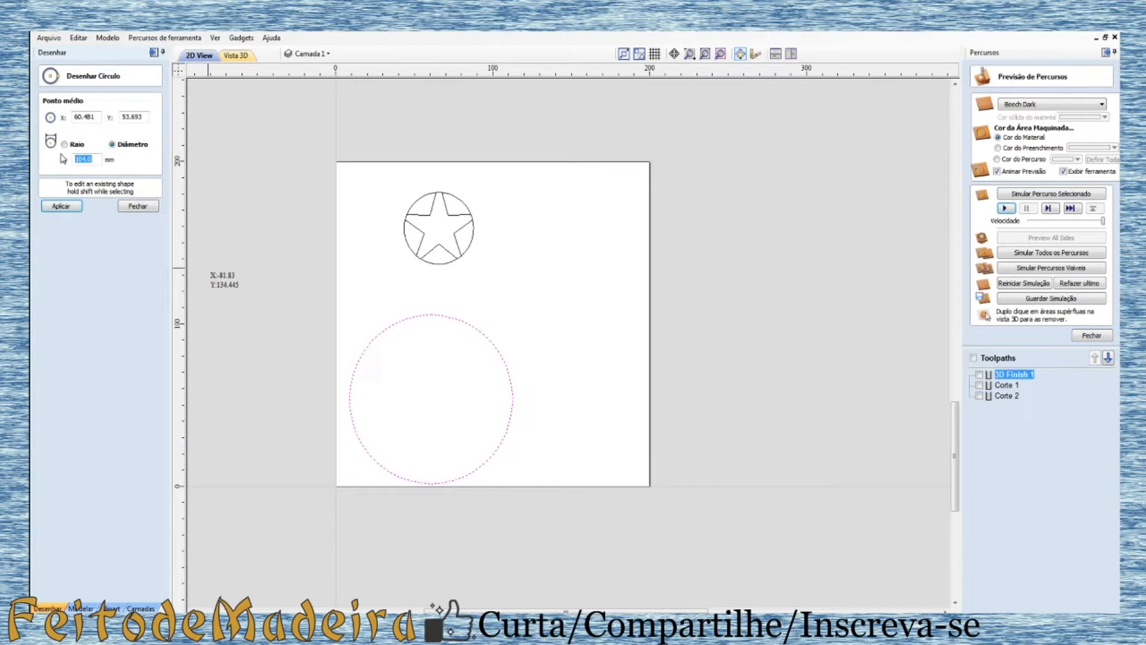
{"action": "key", "text": "Return"}
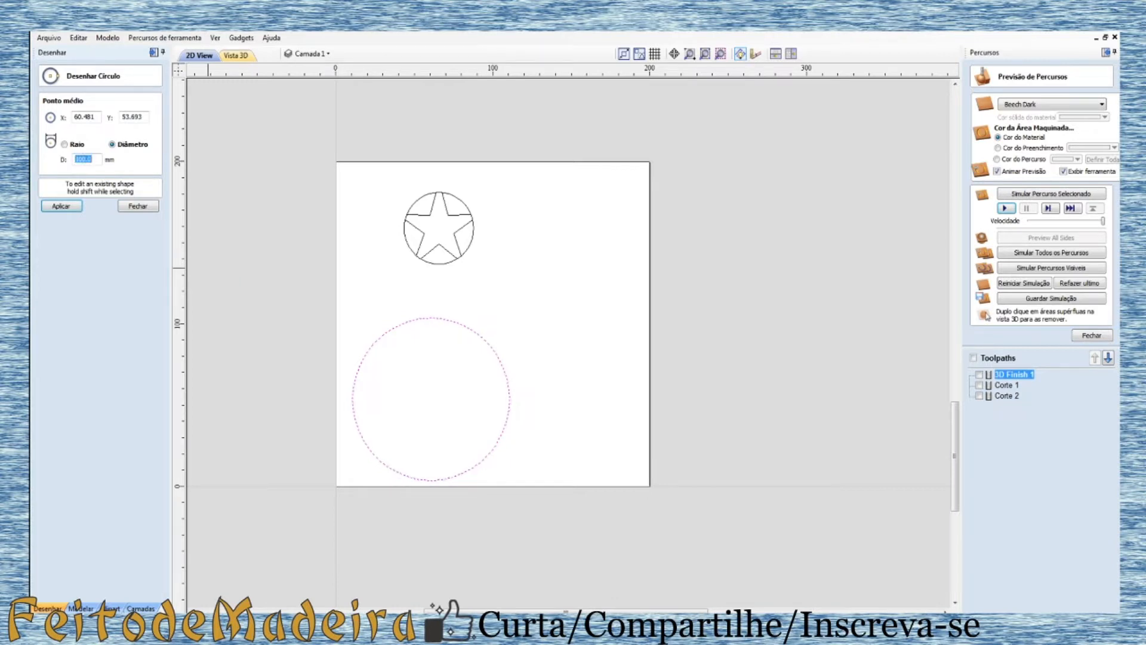
Step: Draw a 60 mm diameter circle near the centre of the outer tire circle for the rim opening
{"action": "scroll", "coordinate": [427, 496], "scroll_direction": "up", "scroll_amount": 2}
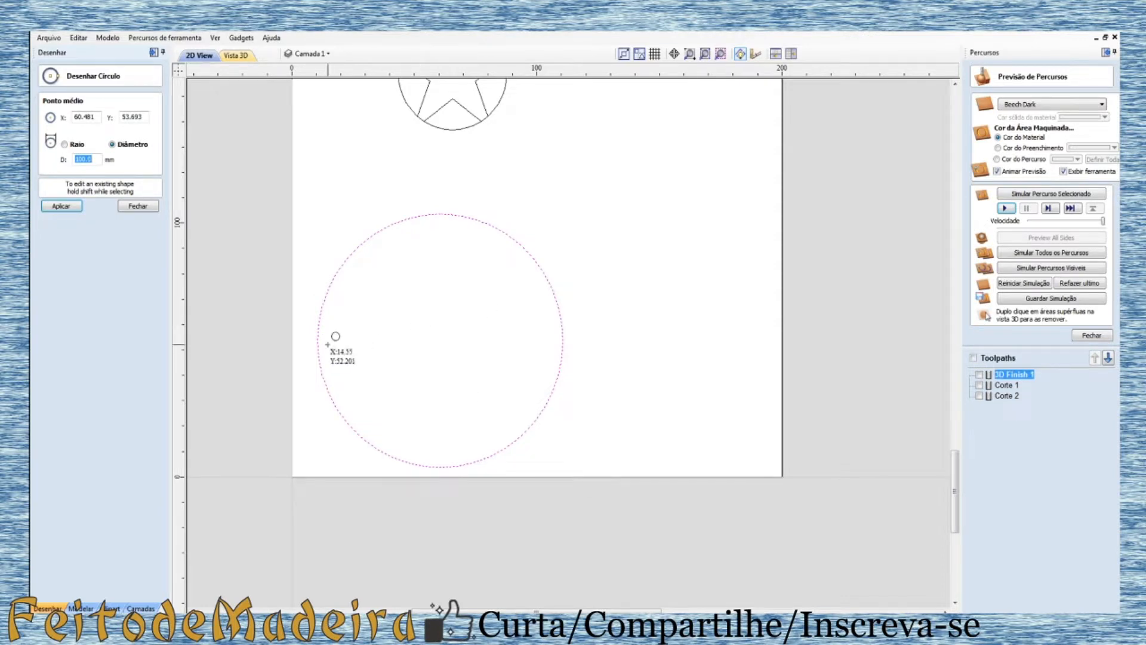
{"action": "left_click", "coordinate": [233, 57]}
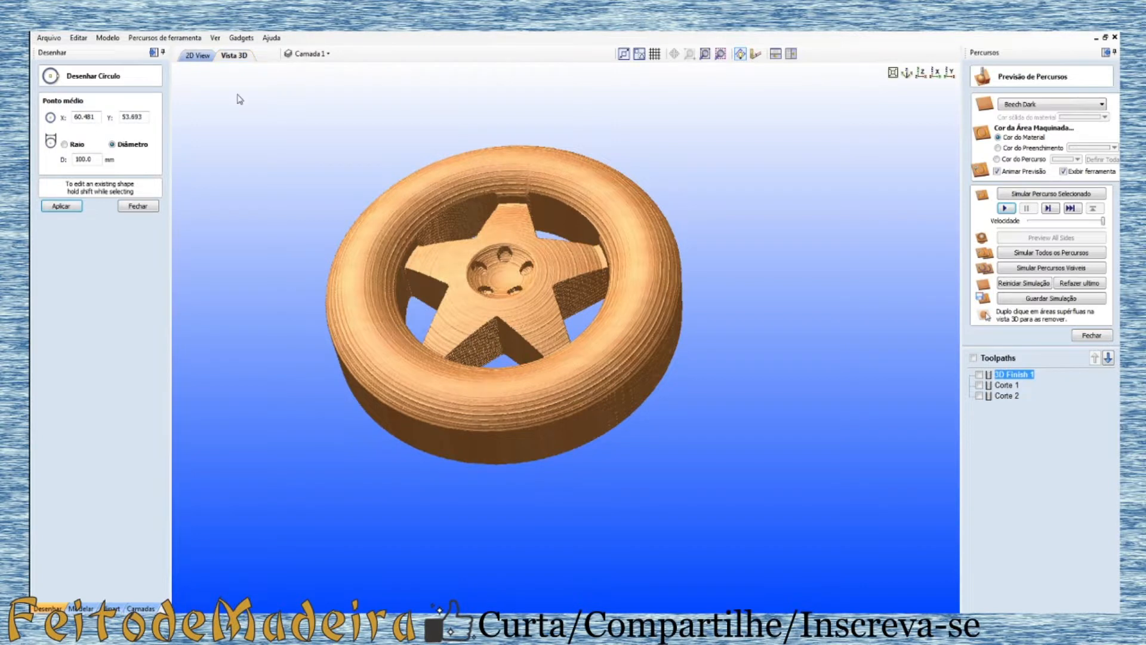
{"action": "left_click", "coordinate": [198, 55]}
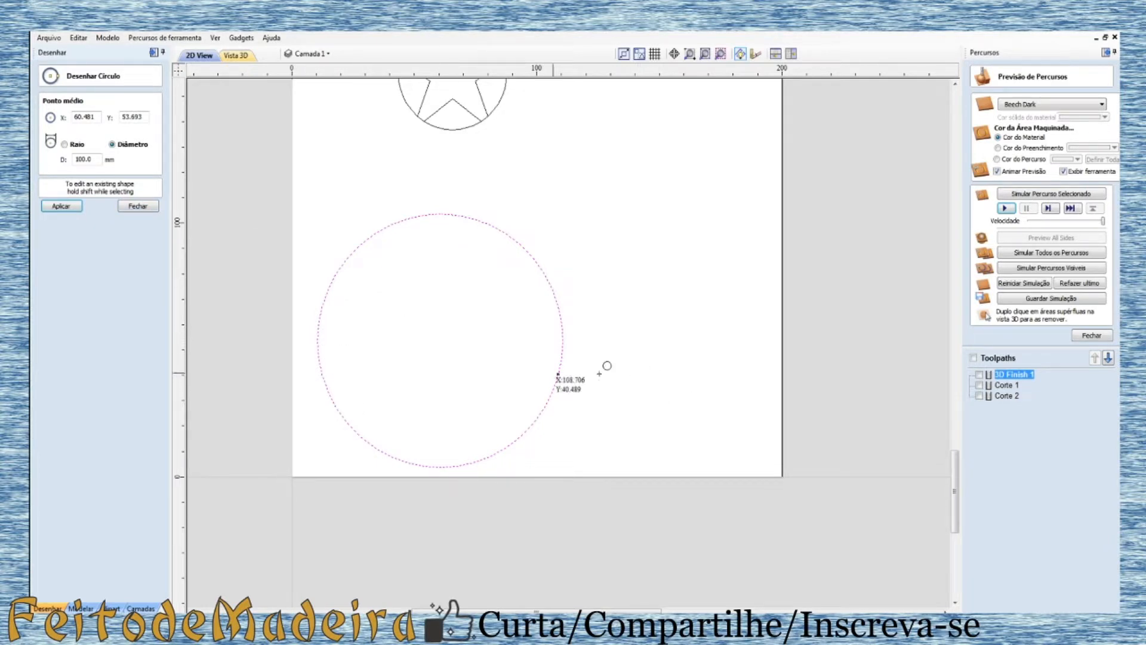
{"action": "left_click", "coordinate": [436, 346]}
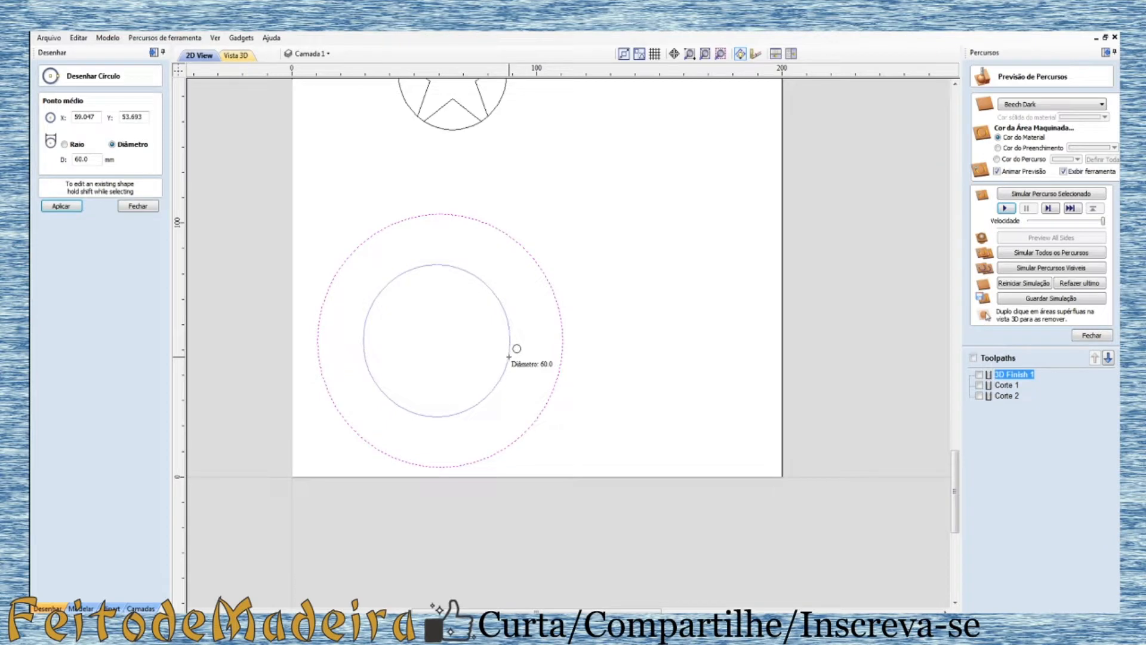
{"action": "left_click", "coordinate": [509, 357]}
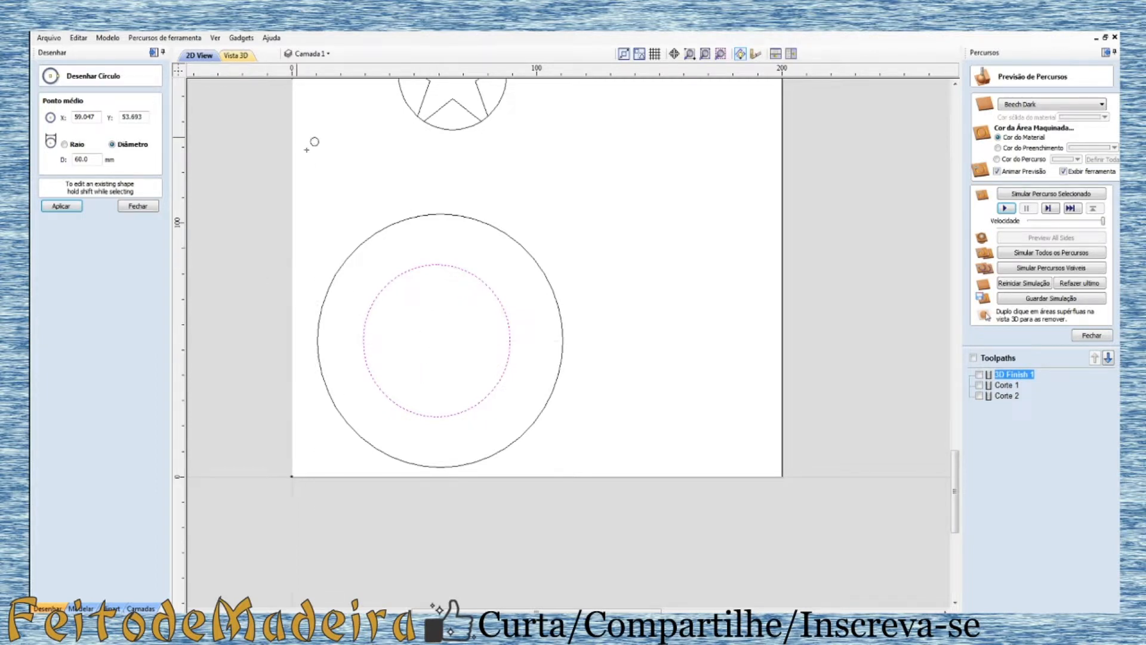
Step: Check the hub in the 3D preview and draw an 18 mm diameter circle at the centre of the 60 mm circle
{"action": "left_click", "coordinate": [251, 56]}
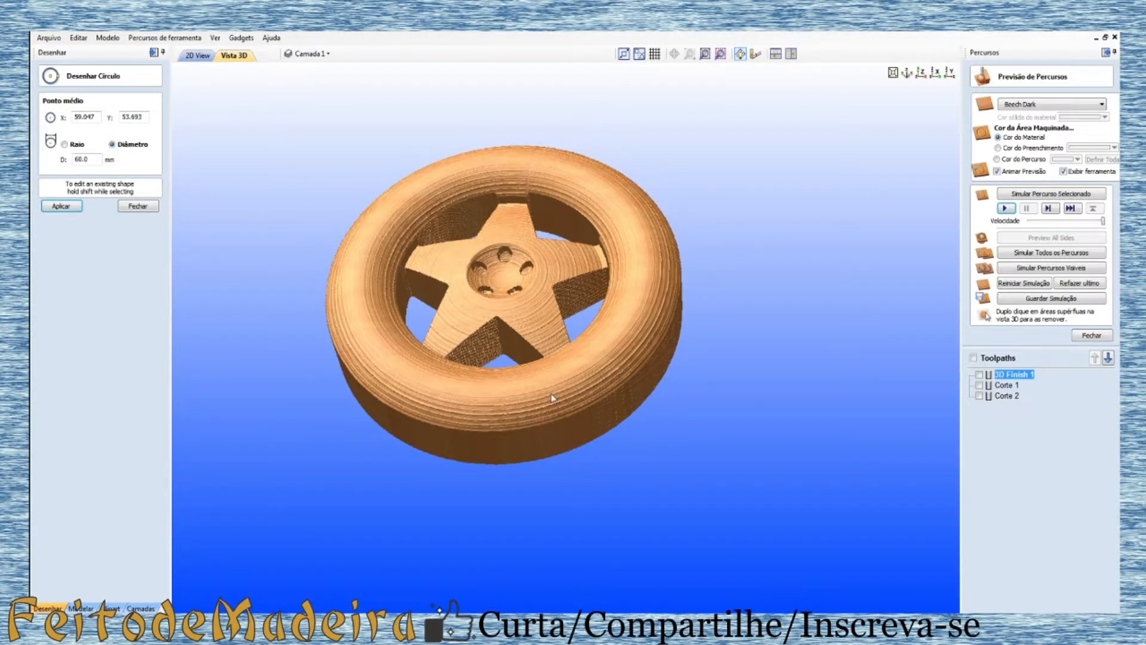
{"action": "left_click_drag", "start_coordinate": [552, 397], "coordinate": [534, 234]}
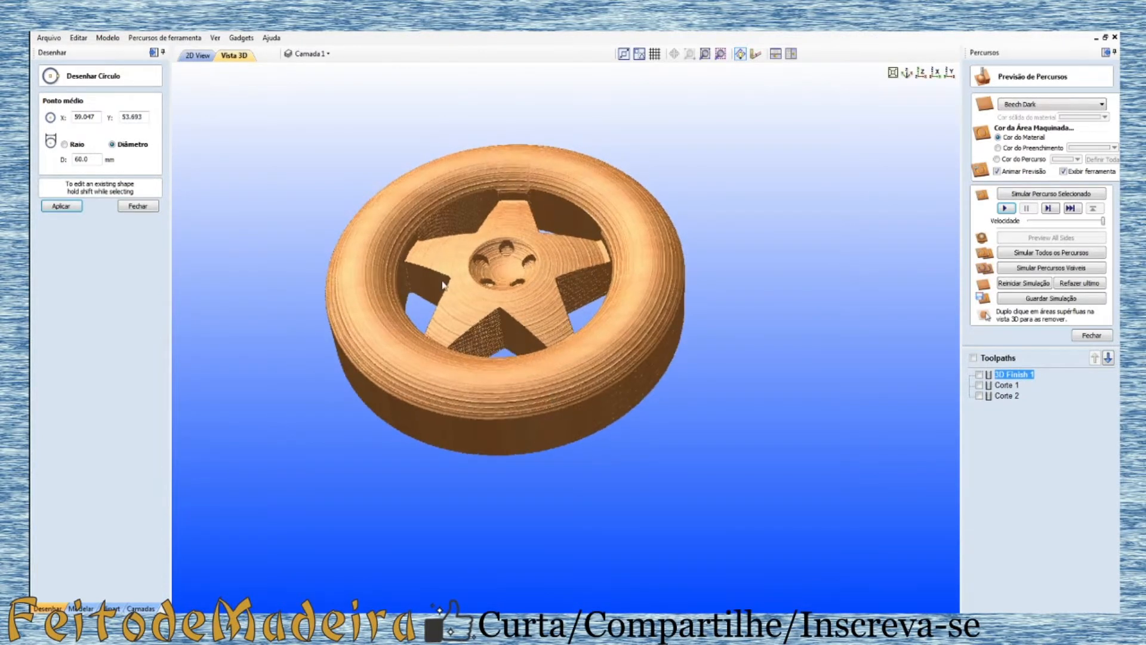
{"action": "left_click_drag", "start_coordinate": [553, 358], "coordinate": [421, 210]}
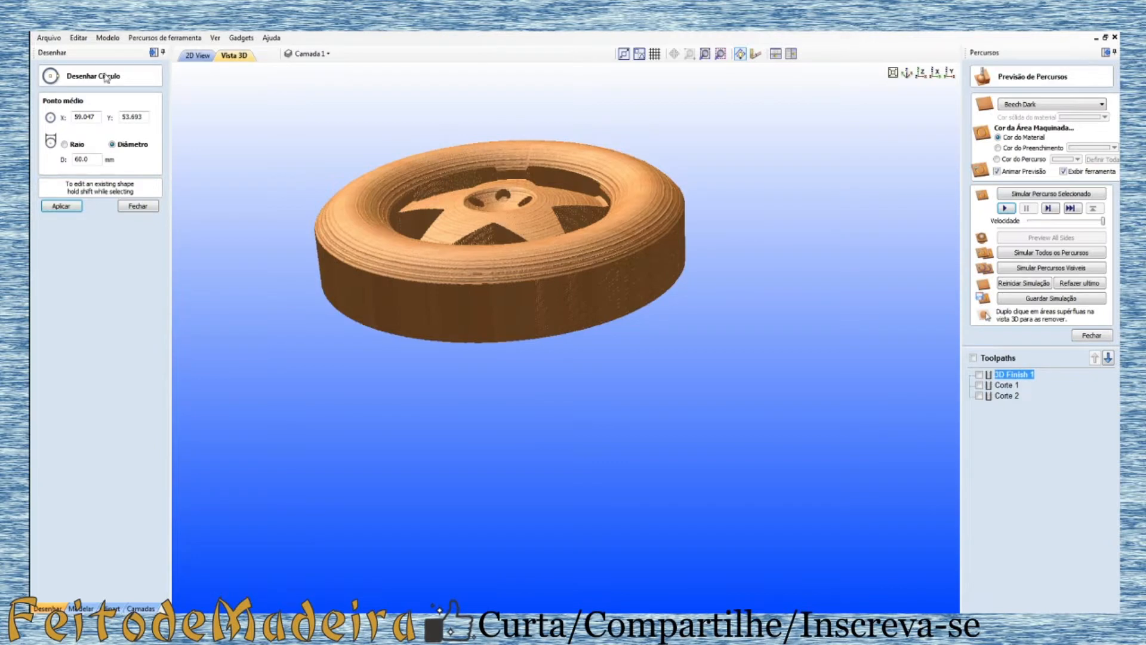
{"action": "left_click", "coordinate": [187, 54]}
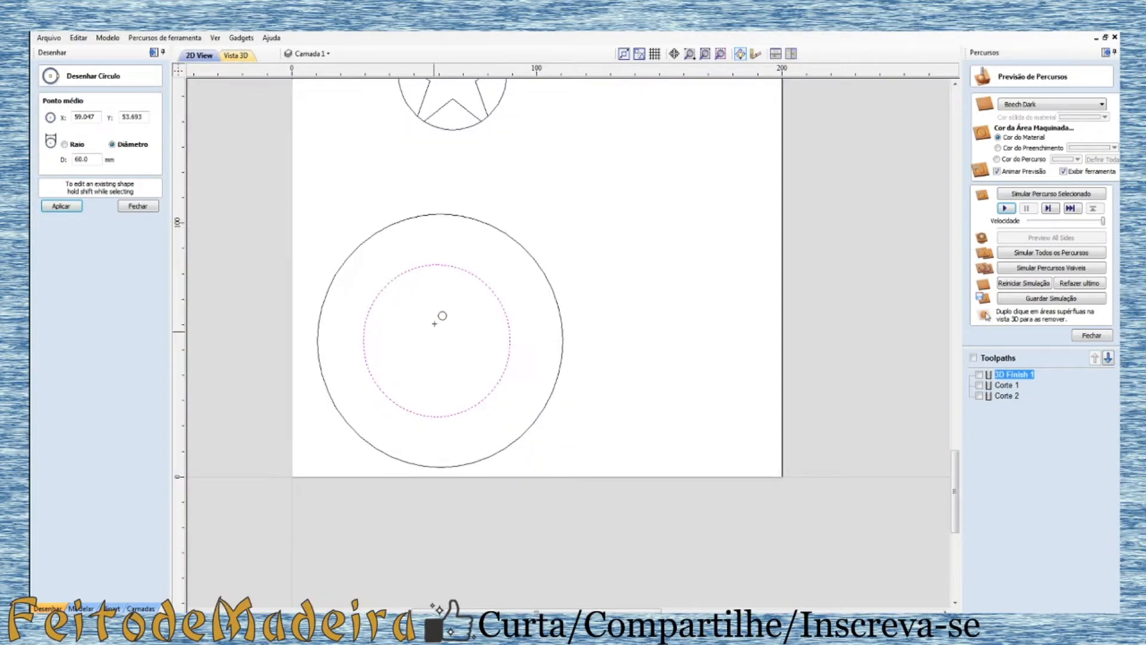
{"action": "left_click", "coordinate": [436, 340]}
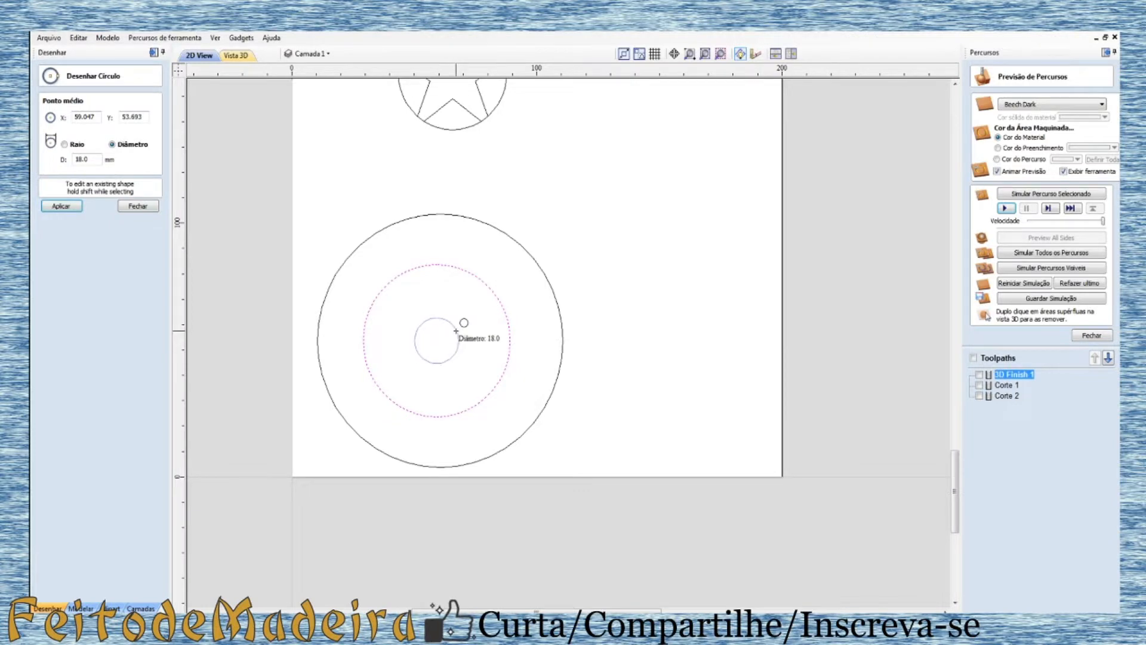
{"action": "left_click", "coordinate": [456, 330]}
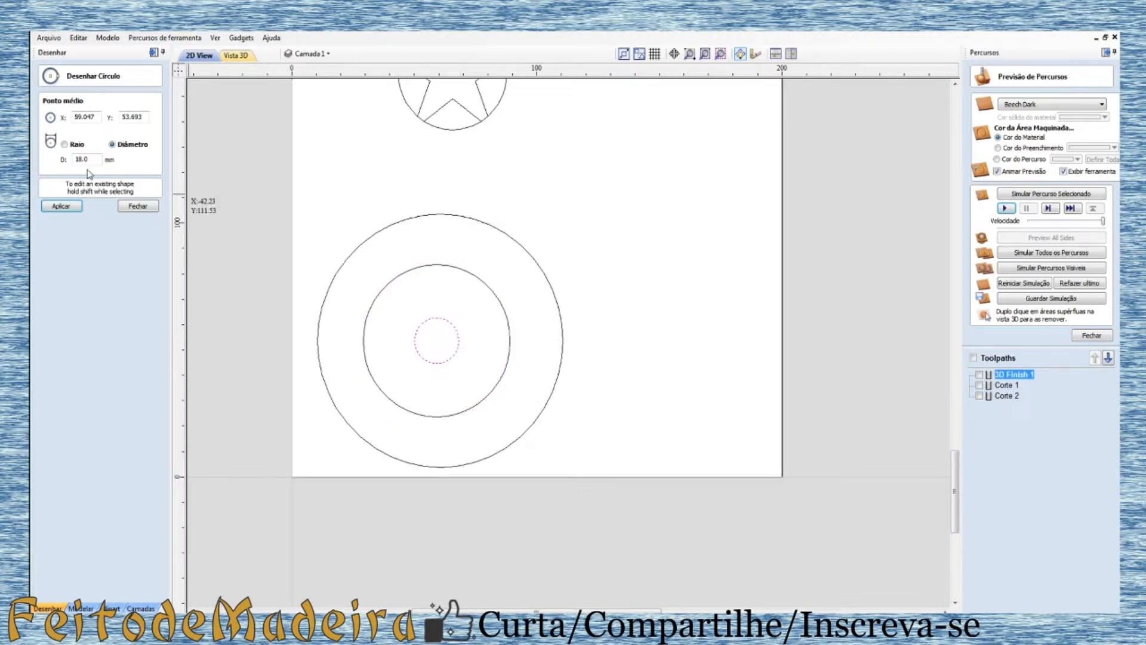
Step: Set the hub circle's diameter to 20 mm and finish the circle drawing
{"action": "left_click_drag", "start_coordinate": [91, 160], "coordinate": [36, 162]}
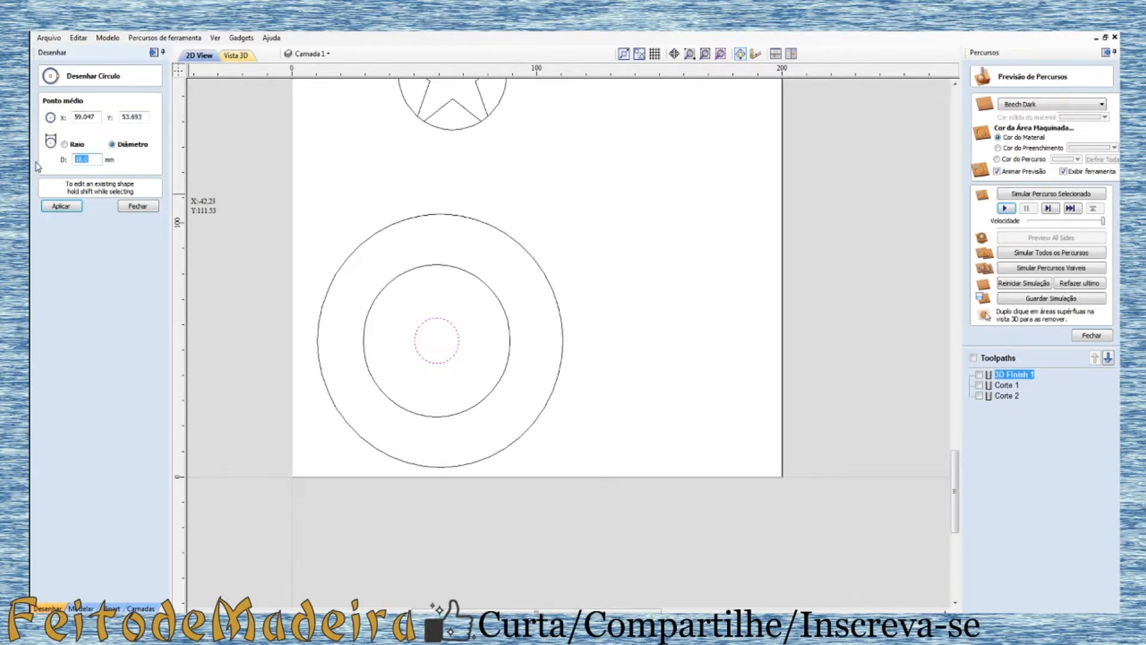
{"action": "type", "text": "20"}
{"action": "key", "text": "Return"}
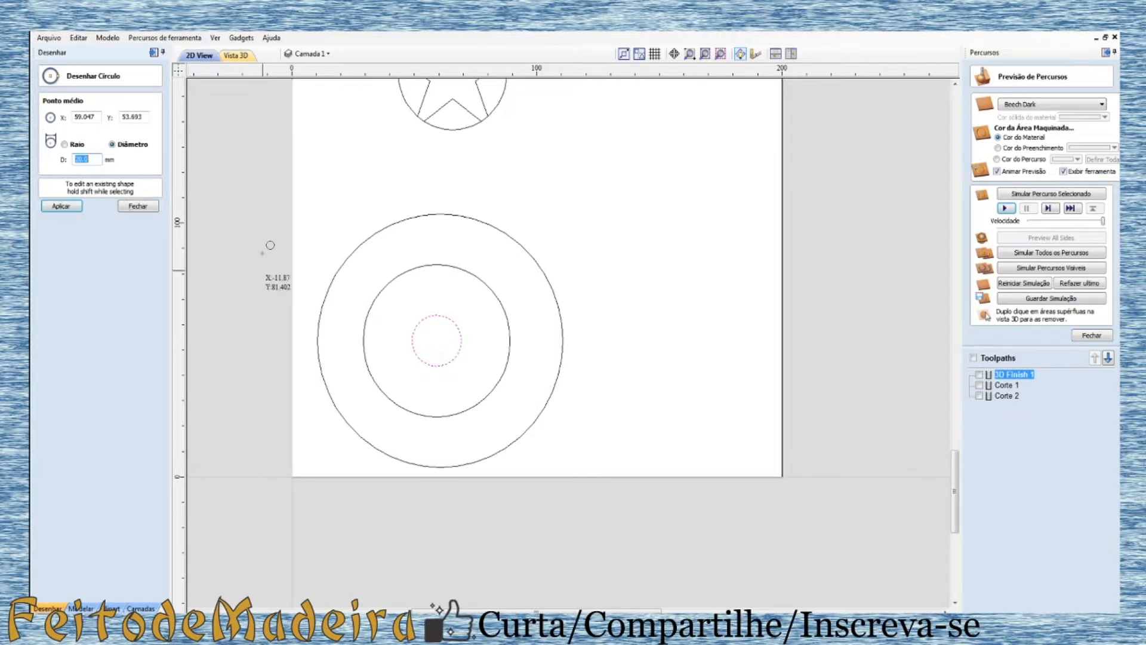
{"action": "left_click", "coordinate": [138, 206]}
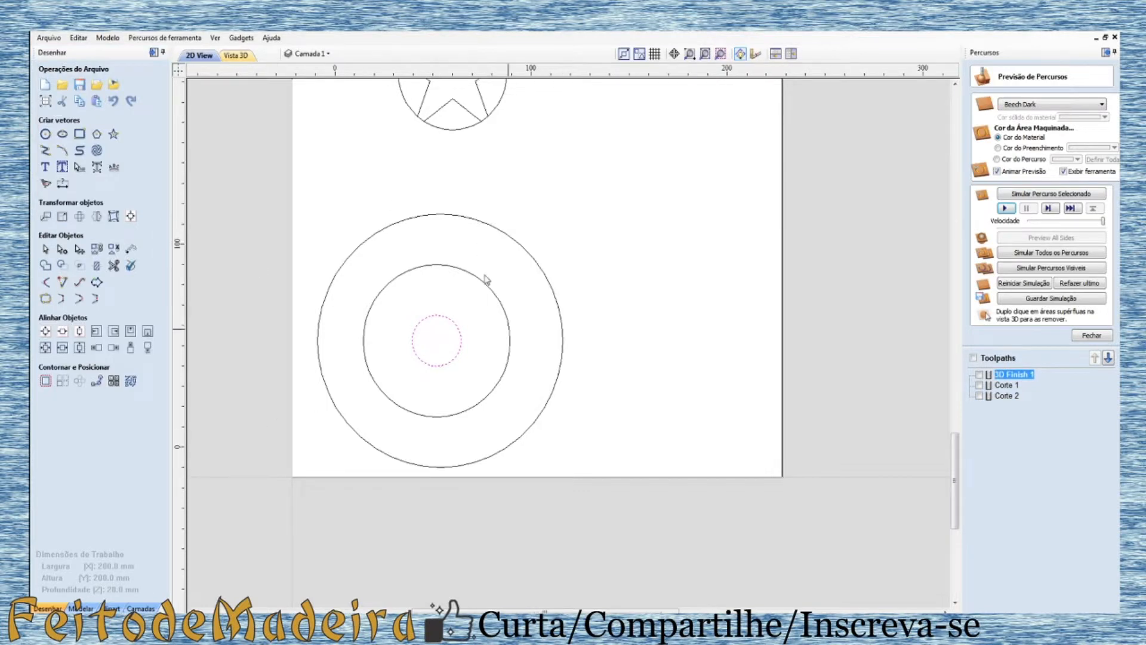
Step: Draw a three-point arc of about 11.4 mm radius along the left edge of the small star's lower-left arm, from inner corner to circle
{"action": "scroll", "coordinate": [414, 192], "scroll_direction": "down", "scroll_amount": 2}
{"action": "scroll", "coordinate": [566, 187], "scroll_direction": "up", "scroll_amount": 2}
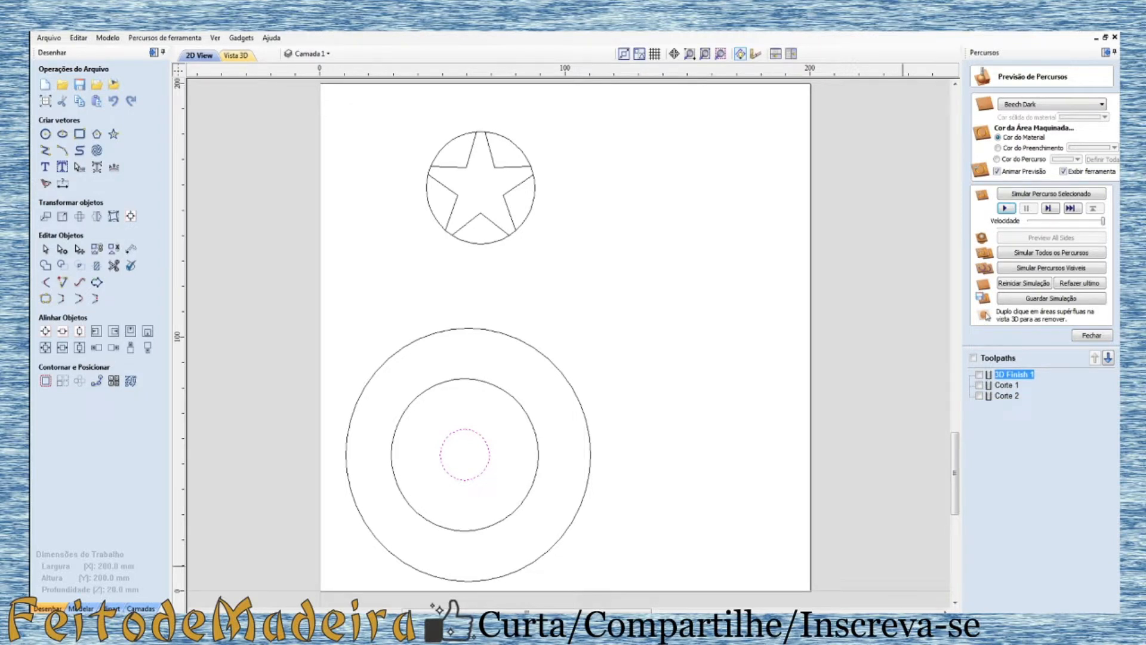
{"action": "left_click_drag", "start_coordinate": [1145, 113], "coordinate": [1145, 27]}
{"action": "mouse_move", "coordinate": [371, 627]}
{"action": "left_click", "coordinate": [64, 150]}
{"action": "scroll", "coordinate": [520, 209], "scroll_direction": "up", "scroll_amount": 2}
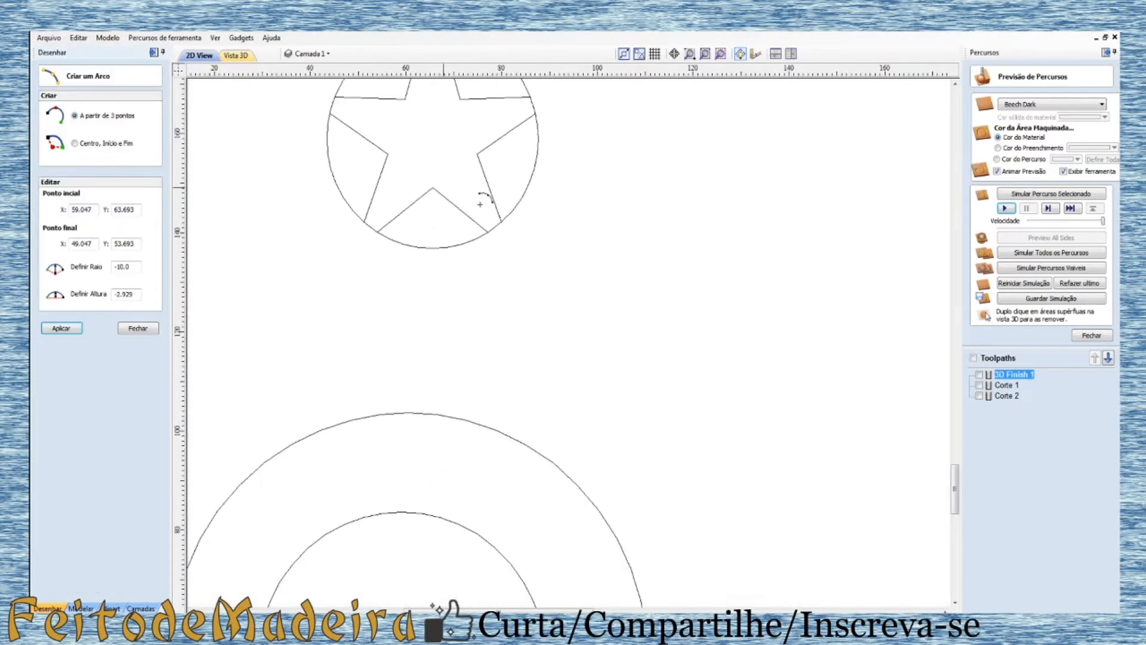
{"action": "left_click", "coordinate": [387, 151]}
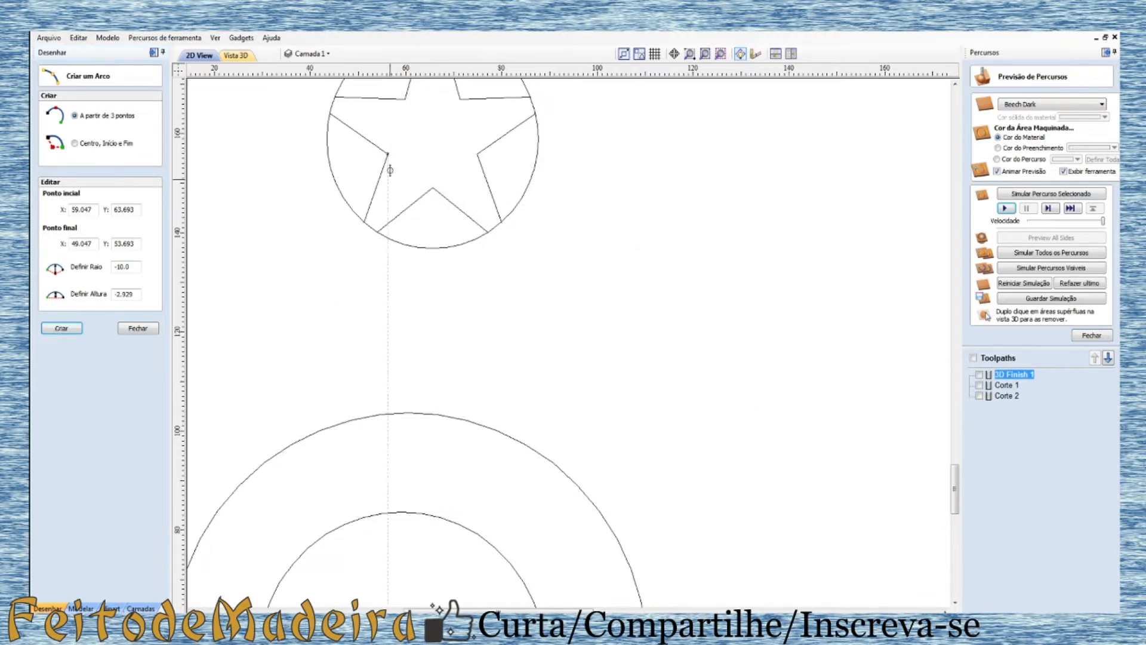
{"action": "left_click", "coordinate": [365, 221]}
{"action": "left_click", "coordinate": [381, 201]}
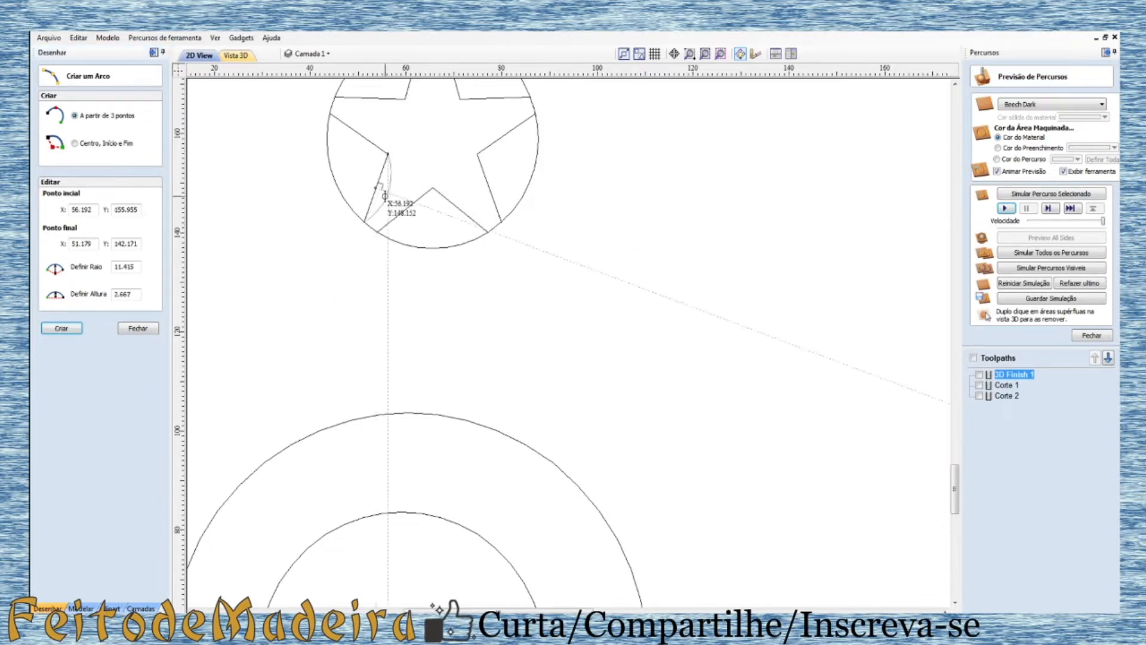
Step: Draw a three-point arc of about 9.9 mm radius from the same arm's other tip corner to the small star's lowest inner corner
{"action": "left_click", "coordinate": [377, 230]}
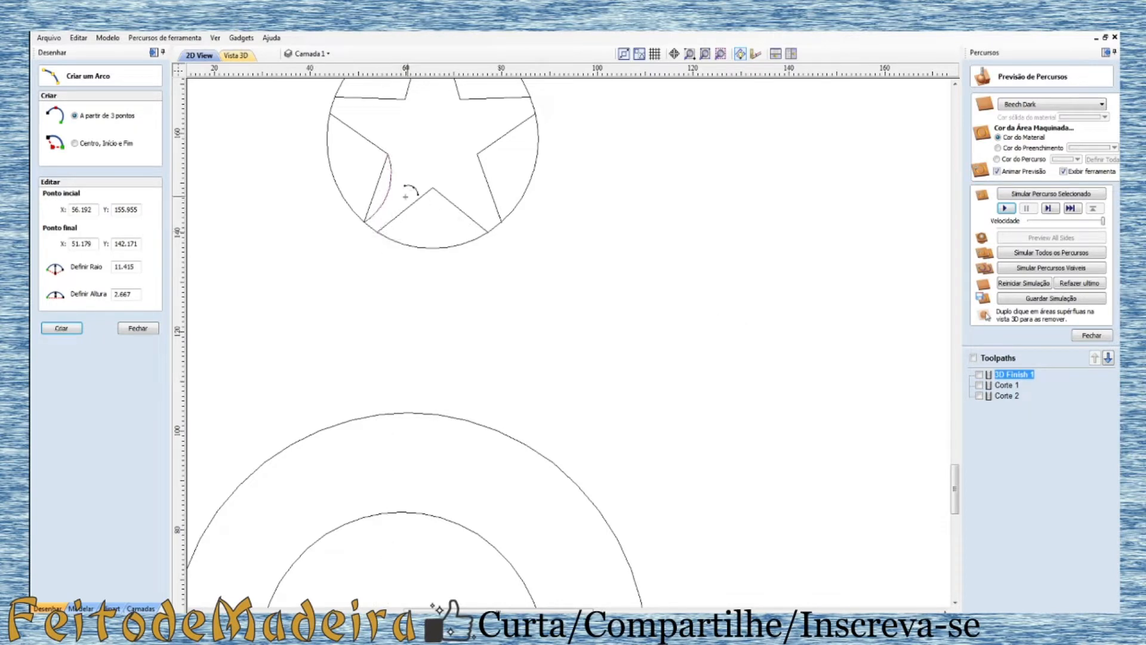
{"action": "left_click", "coordinate": [434, 188]}
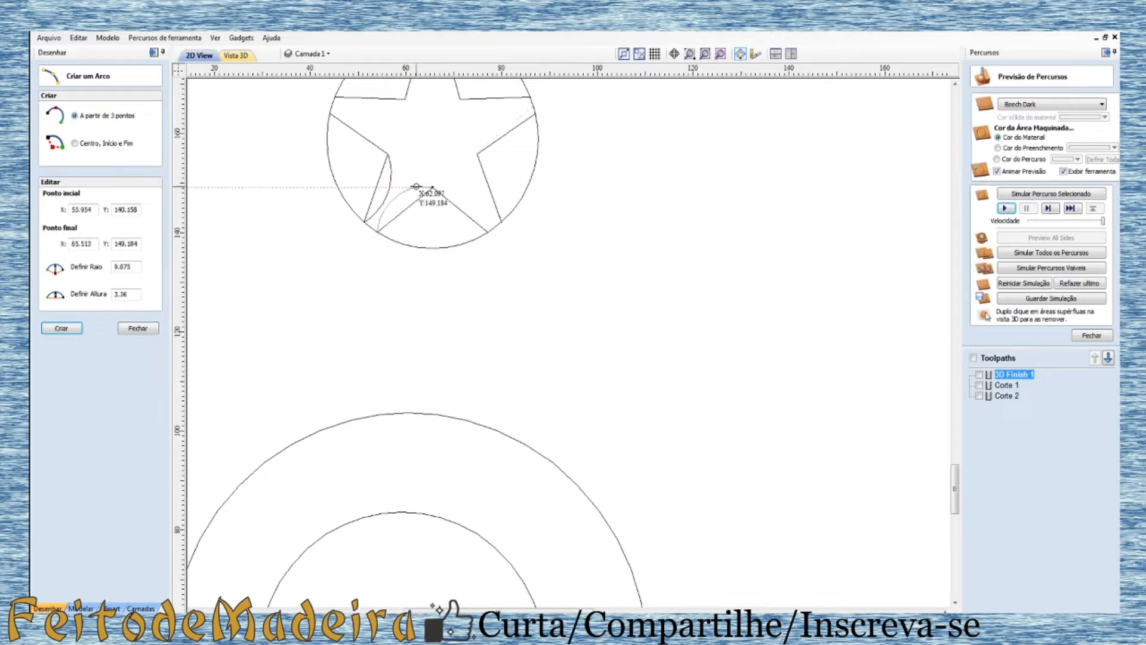
{"action": "left_click", "coordinate": [421, 188]}
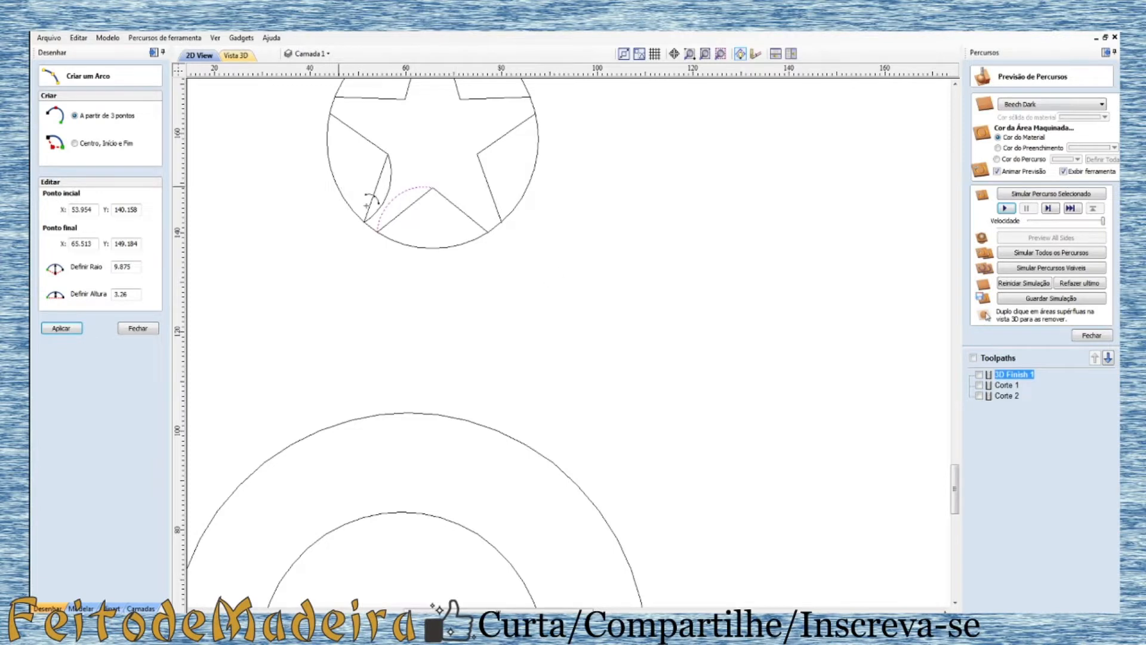
{"action": "scroll", "coordinate": [406, 225], "scroll_direction": "down", "scroll_amount": 2}
{"action": "scroll", "coordinate": [439, 320], "scroll_direction": "down", "scroll_amount": 2}
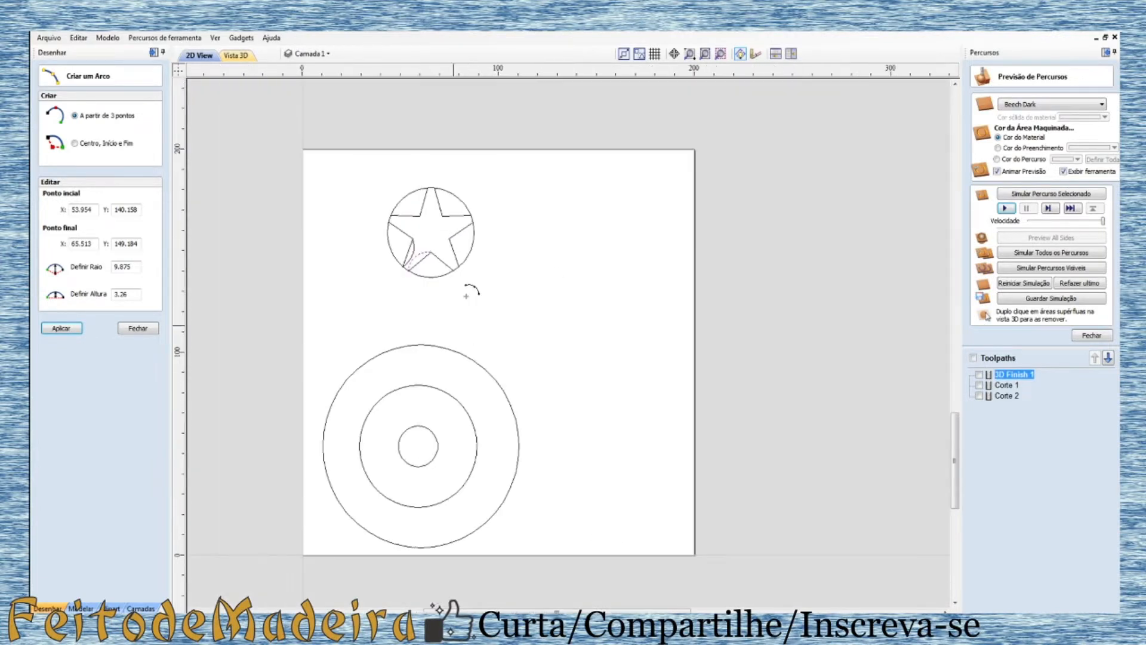
{"action": "scroll", "coordinate": [394, 328], "scroll_direction": "up", "scroll_amount": 1}
{"action": "left_click", "coordinate": [138, 329]}
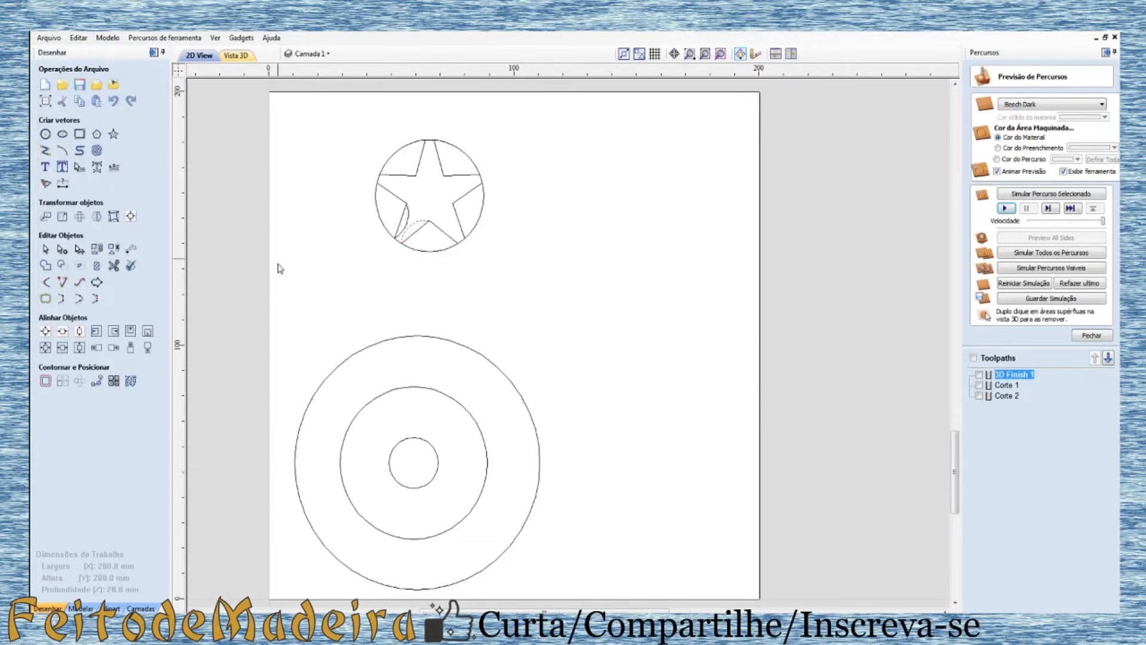
{"action": "left_click", "coordinate": [113, 134]}
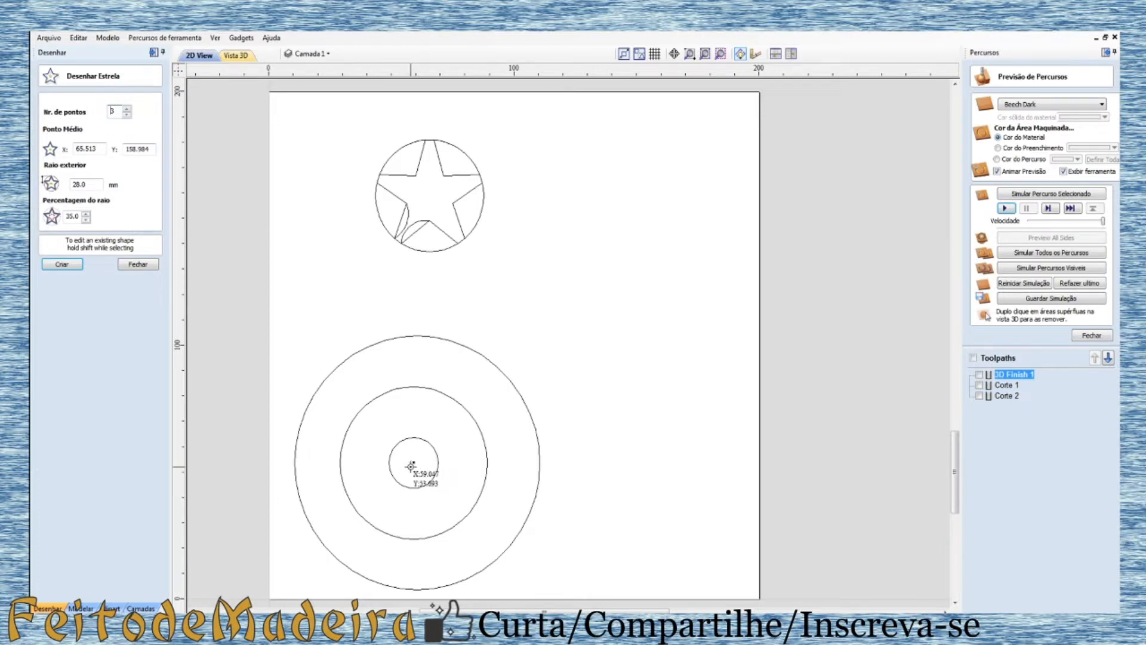
{"action": "key", "text": "Up"}
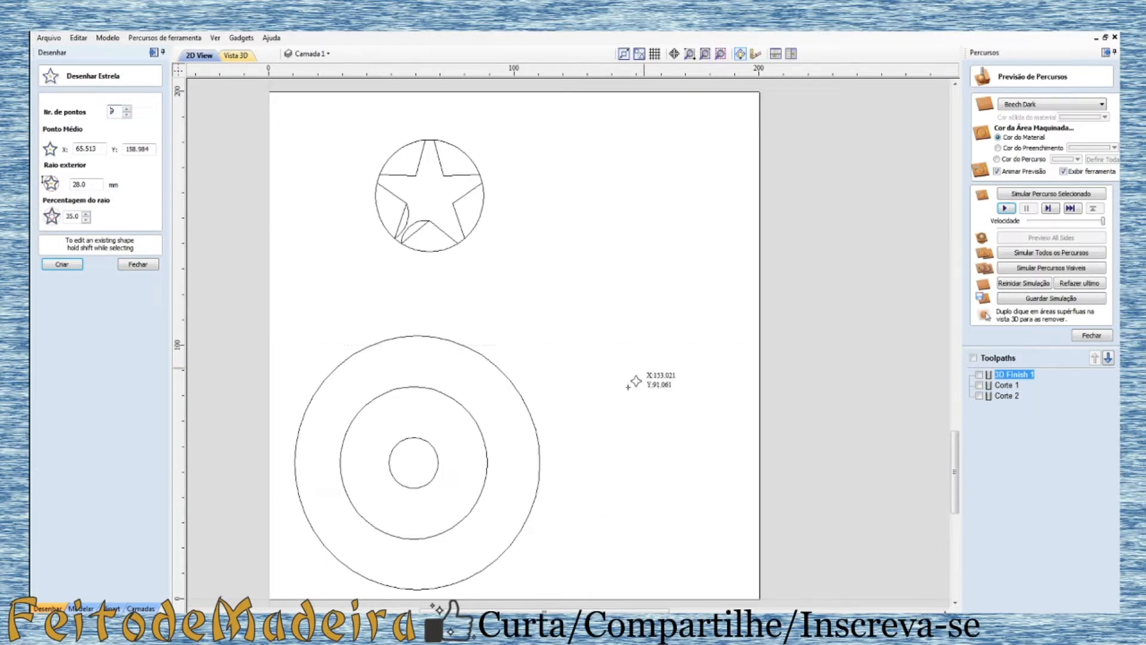
{"action": "left_click", "coordinate": [137, 265]}
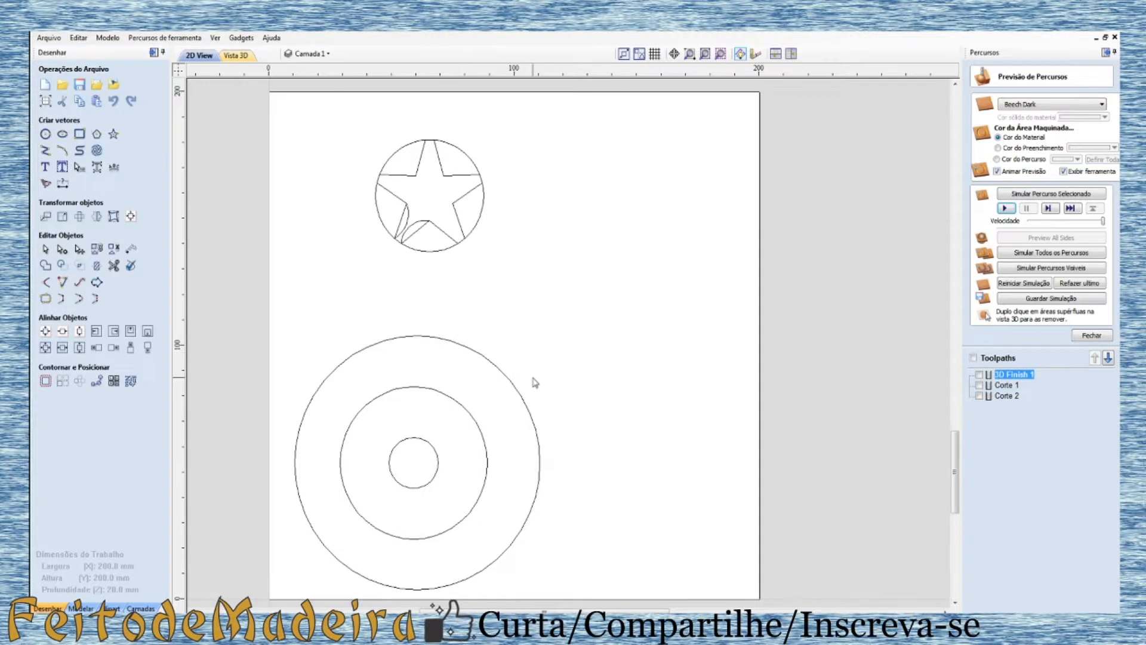
Step: Draw a five-point star centred on the hub circle, with an outer radius of about 42.5 mm and a 35% inner radius
{"action": "scroll", "coordinate": [556, 320], "scroll_direction": "up", "scroll_amount": 1}
{"action": "scroll", "coordinate": [450, 436], "scroll_direction": "down", "scroll_amount": 2}
{"action": "scroll", "coordinate": [568, 416], "scroll_direction": "up", "scroll_amount": 3}
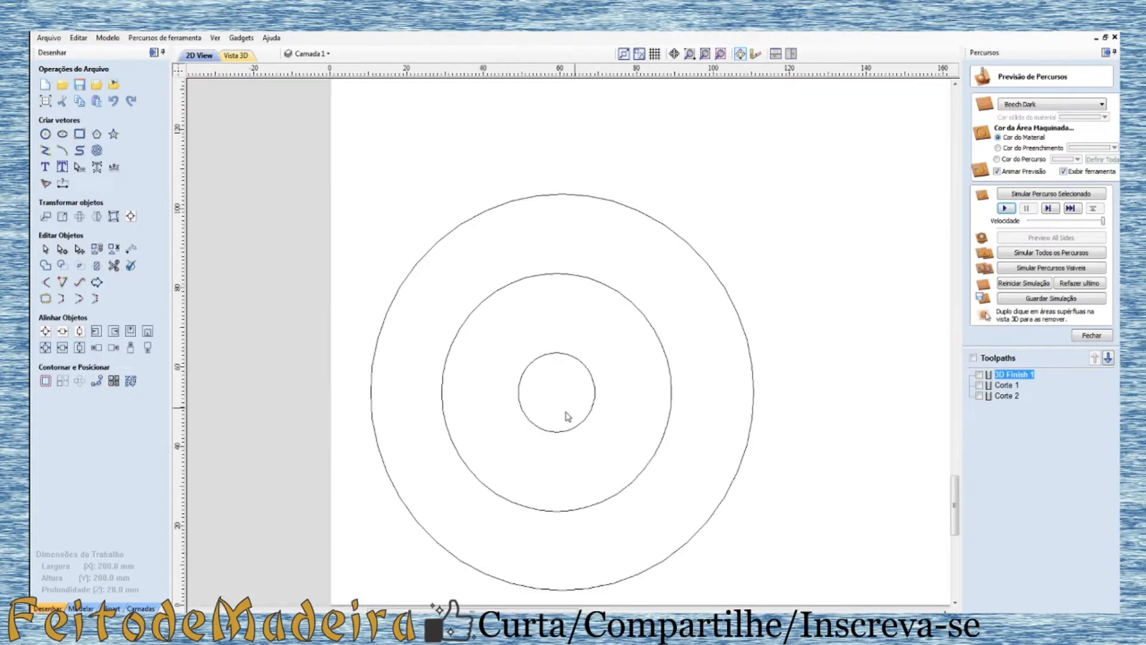
{"action": "scroll", "coordinate": [577, 409], "scroll_direction": "up", "scroll_amount": 1}
{"action": "scroll", "coordinate": [497, 388], "scroll_direction": "down", "scroll_amount": 1}
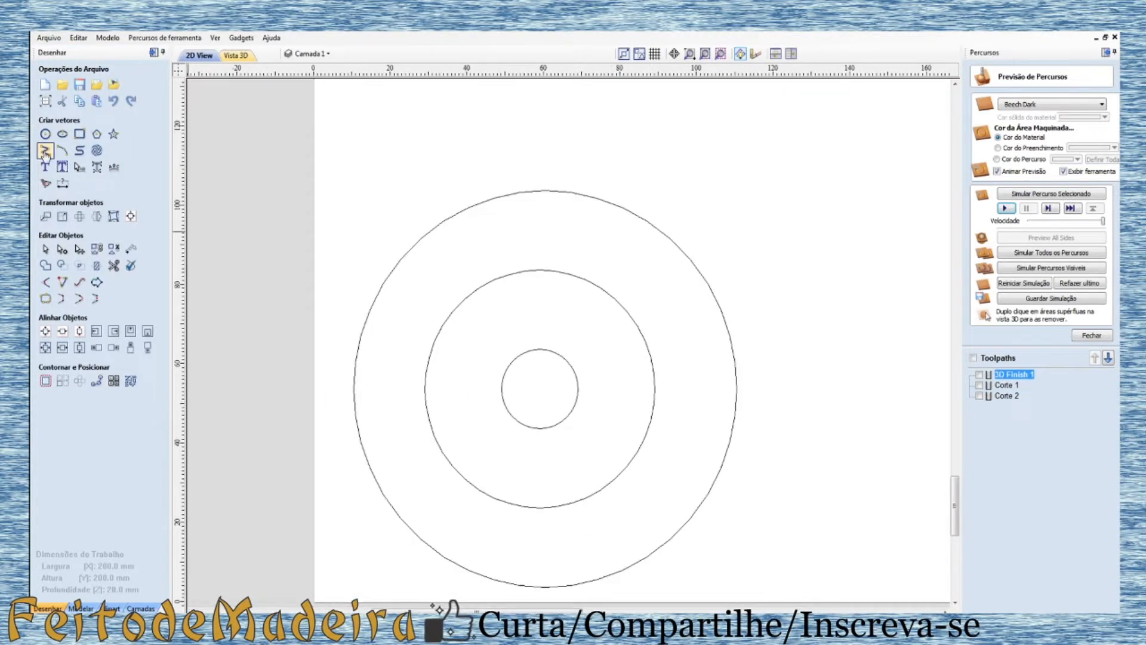
{"action": "left_click", "coordinate": [114, 134]}
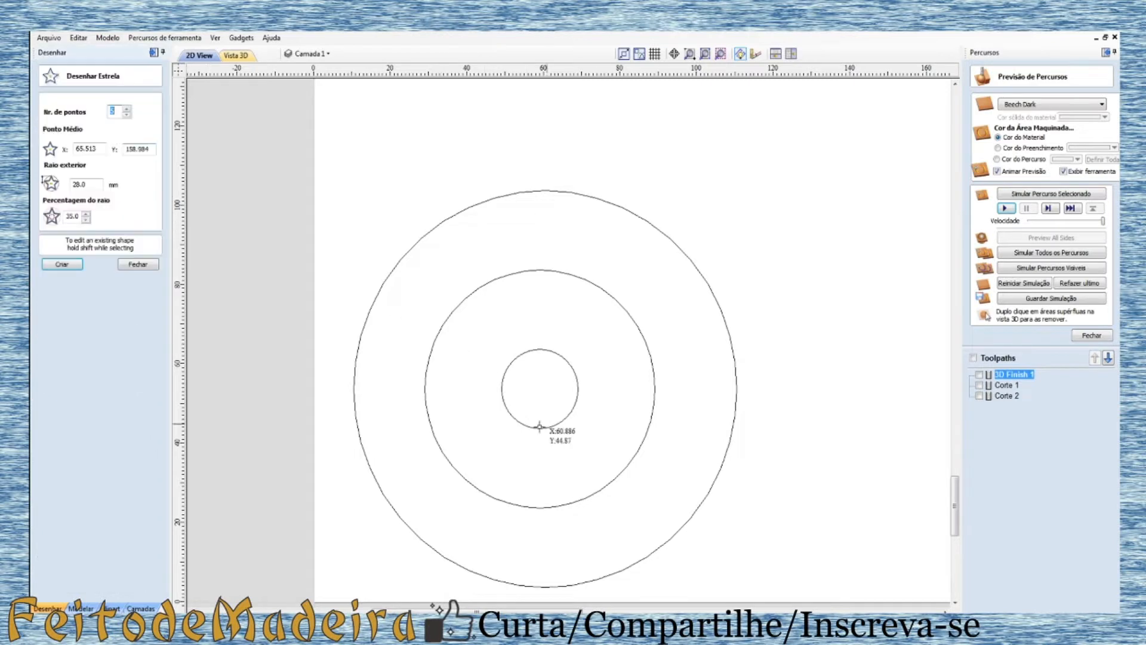
{"action": "left_click_drag", "start_coordinate": [542, 393], "coordinate": [691, 341]}
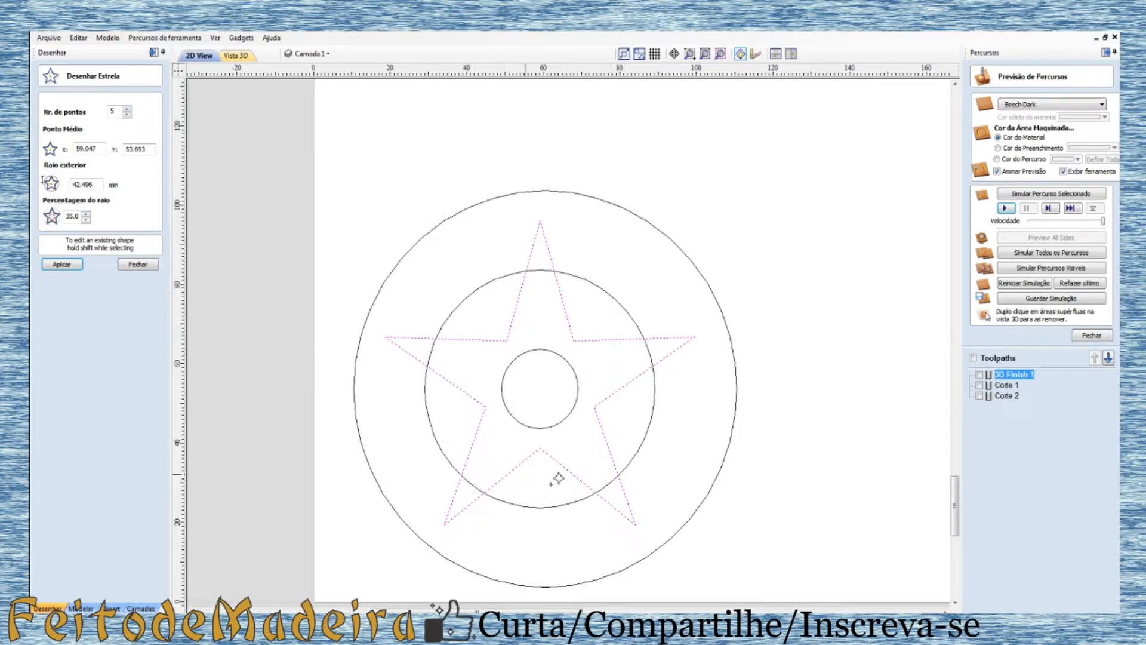
{"action": "left_click", "coordinate": [138, 264]}
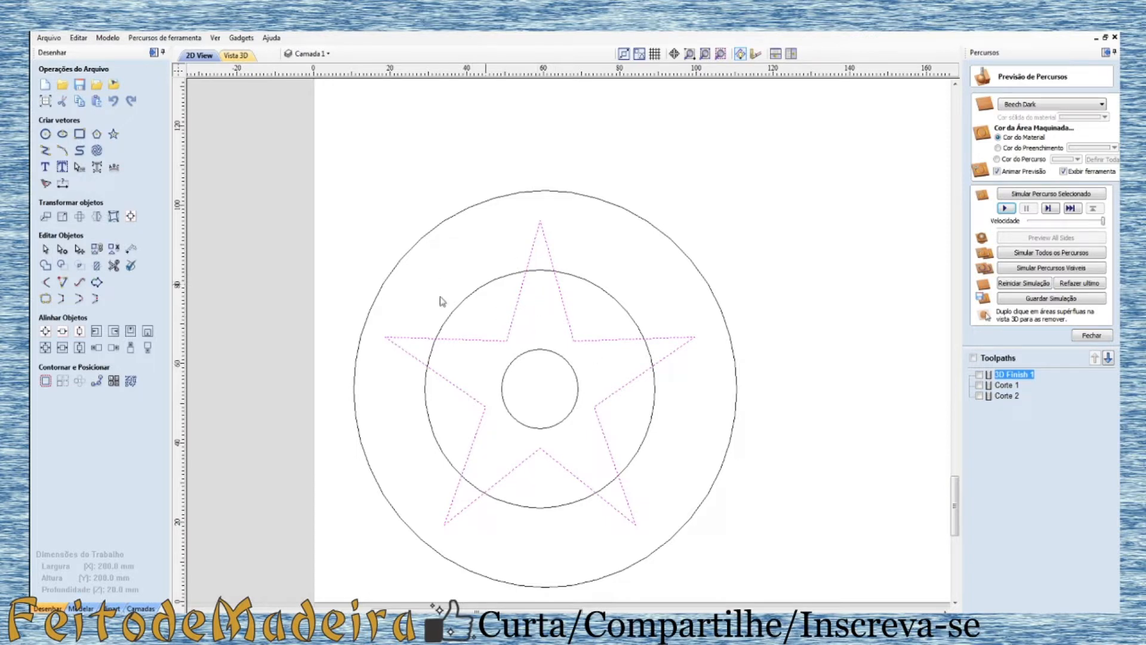
Step: Group the new star with the 60 mm circle and place a copy of the pair to the upper right of the wheel
{"action": "left_click", "coordinate": [485, 338]}
{"action": "left_click", "coordinate": [231, 56]}
{"action": "left_click_drag", "start_coordinate": [492, 299], "coordinate": [479, 332]}
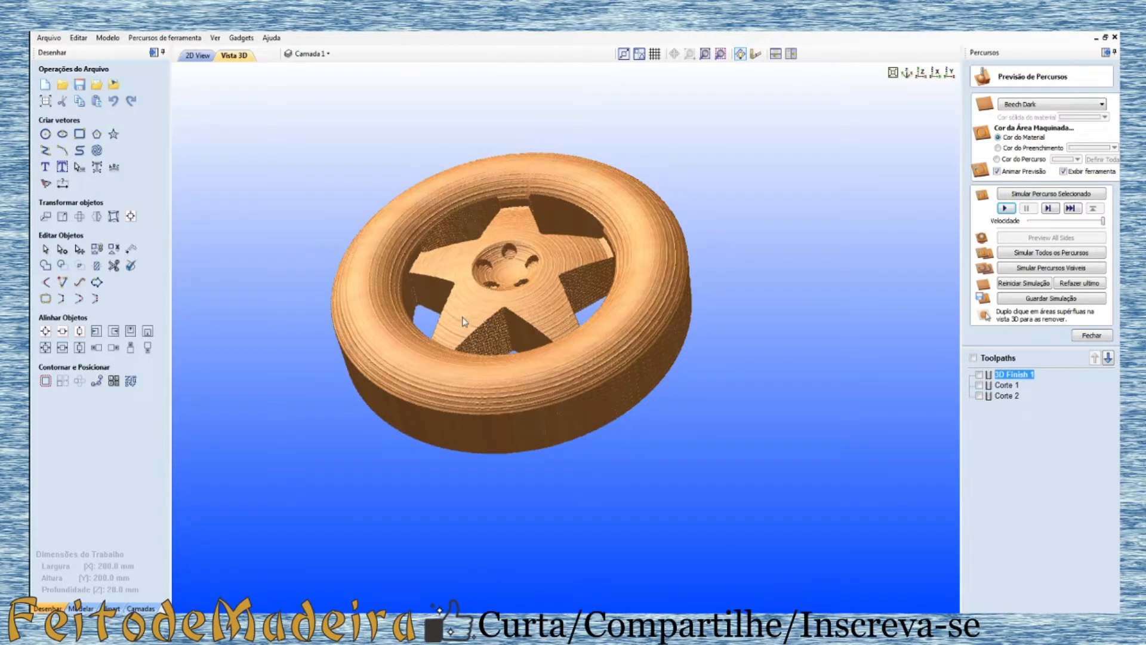
{"action": "left_click", "coordinate": [197, 55]}
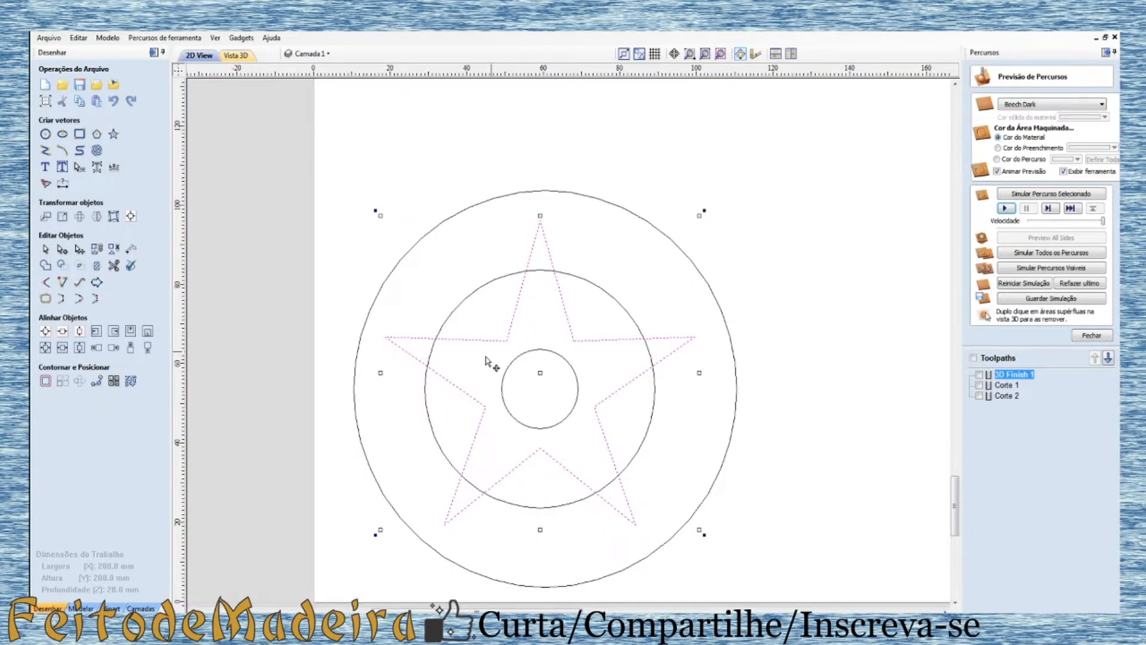
{"action": "scroll", "coordinate": [492, 359], "scroll_direction": "down", "scroll_amount": 2}
{"action": "scroll", "coordinate": [500, 359], "scroll_direction": "down", "scroll_amount": 1}
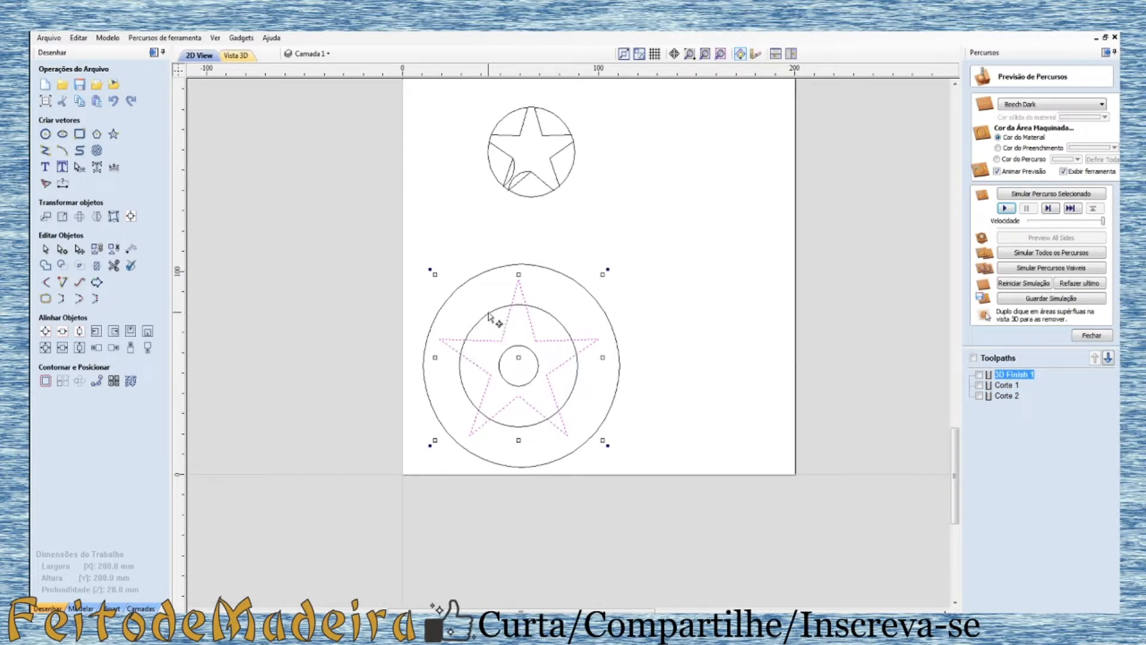
{"action": "left_click", "coordinate": [488, 312], "text": "shift"}
{"action": "key", "text": "g"}
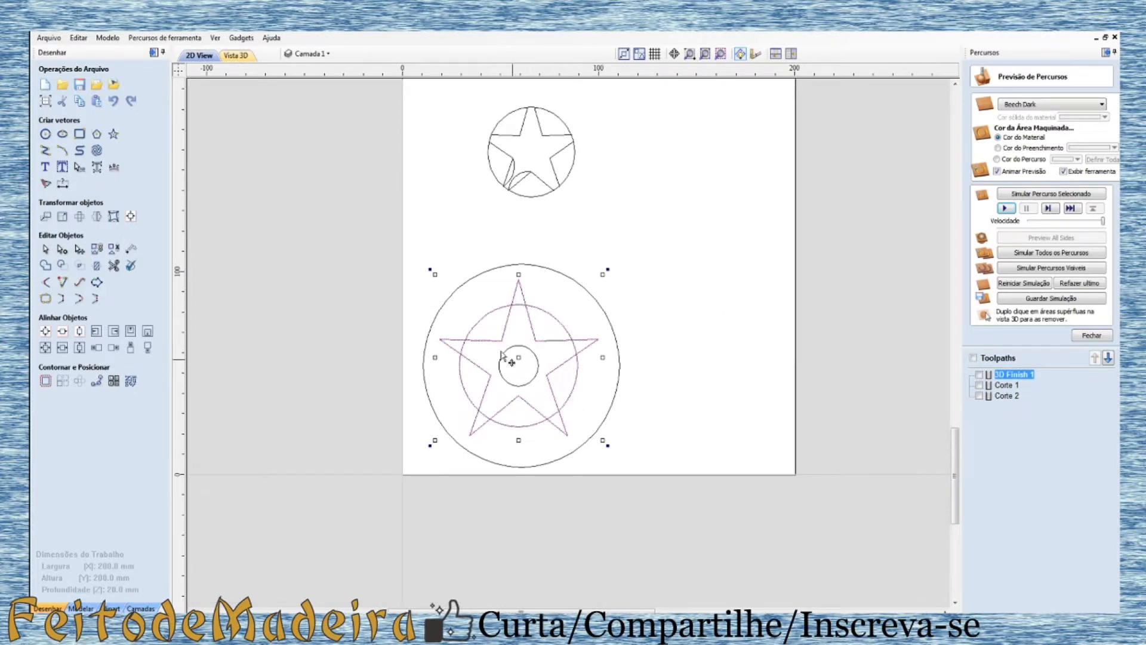
{"action": "left_click_drag", "start_coordinate": [515, 363], "coordinate": [684, 267]}
{"action": "left_click", "coordinate": [704, 363]}
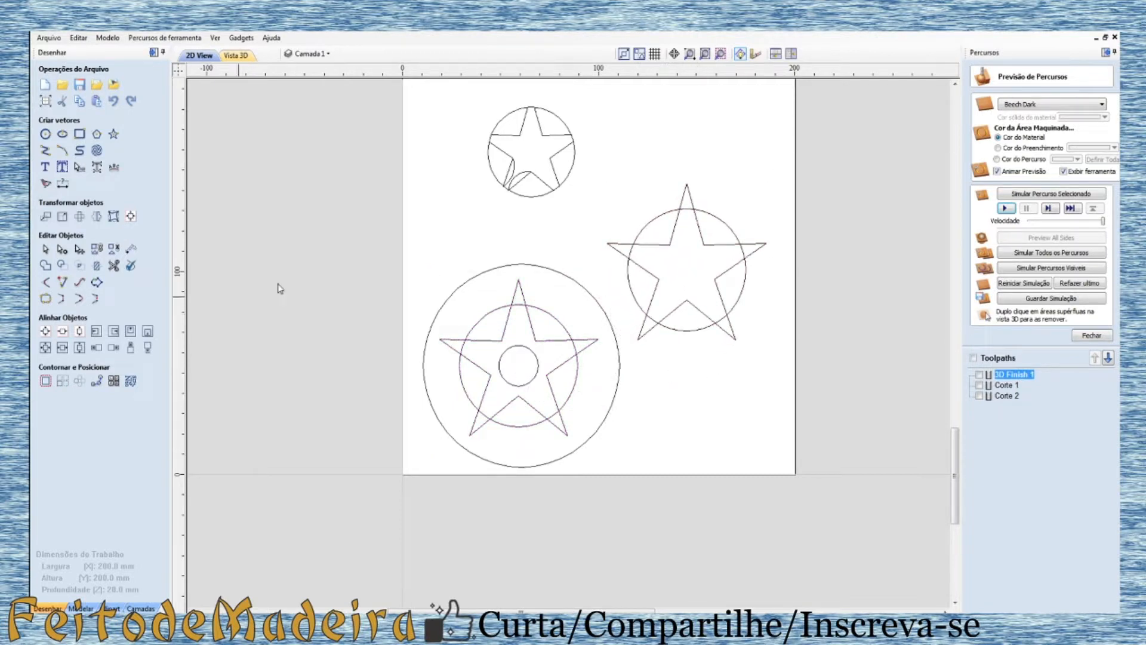
Step: Trim off the copied star's five tips where they extend beyond its circle
{"action": "left_click", "coordinate": [114, 265]}
{"action": "scroll", "coordinate": [529, 221], "scroll_direction": "up", "scroll_amount": 2}
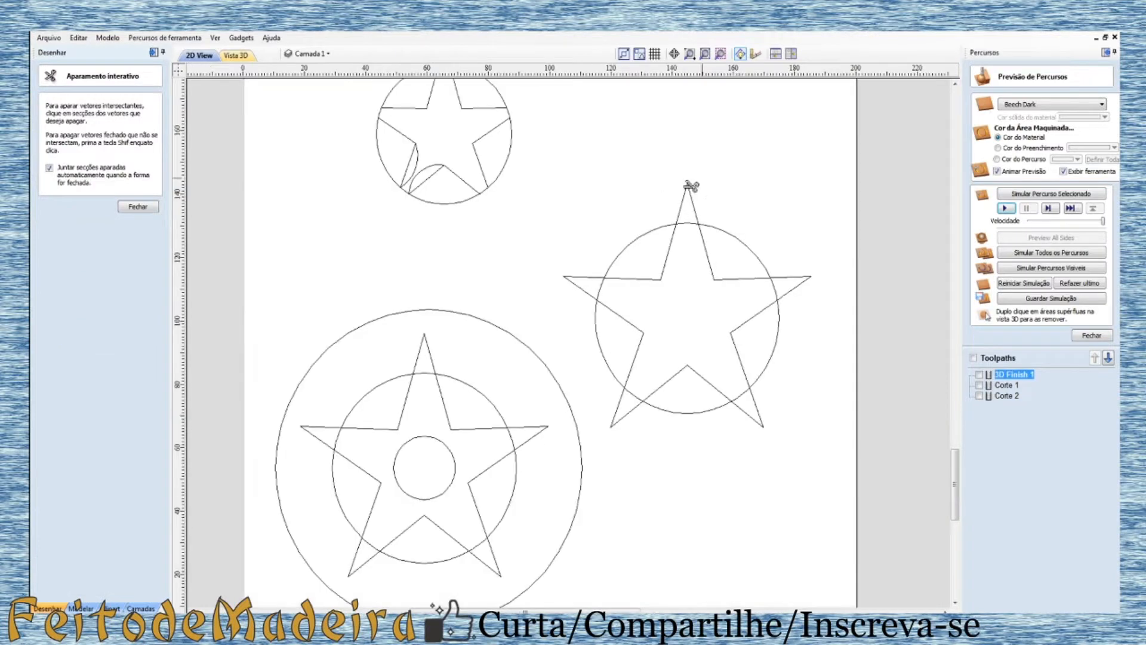
{"action": "left_click", "coordinate": [692, 205]}
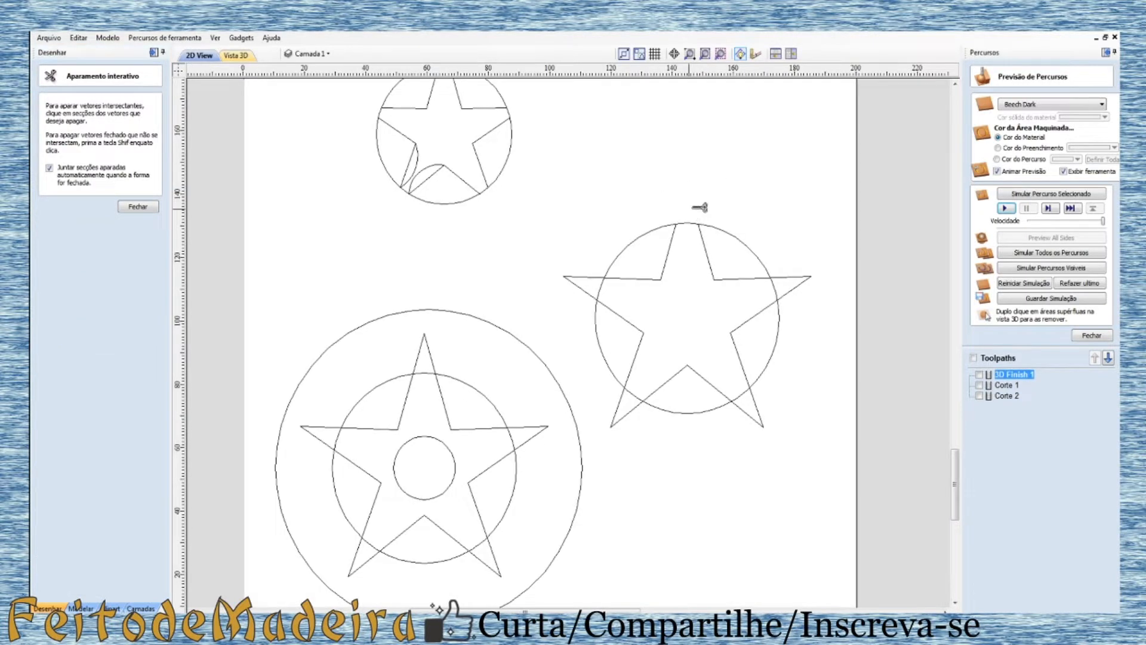
{"action": "left_click", "coordinate": [583, 284]}
{"action": "left_click", "coordinate": [628, 413]}
{"action": "left_click", "coordinate": [766, 425]}
{"action": "left_click", "coordinate": [801, 286]}
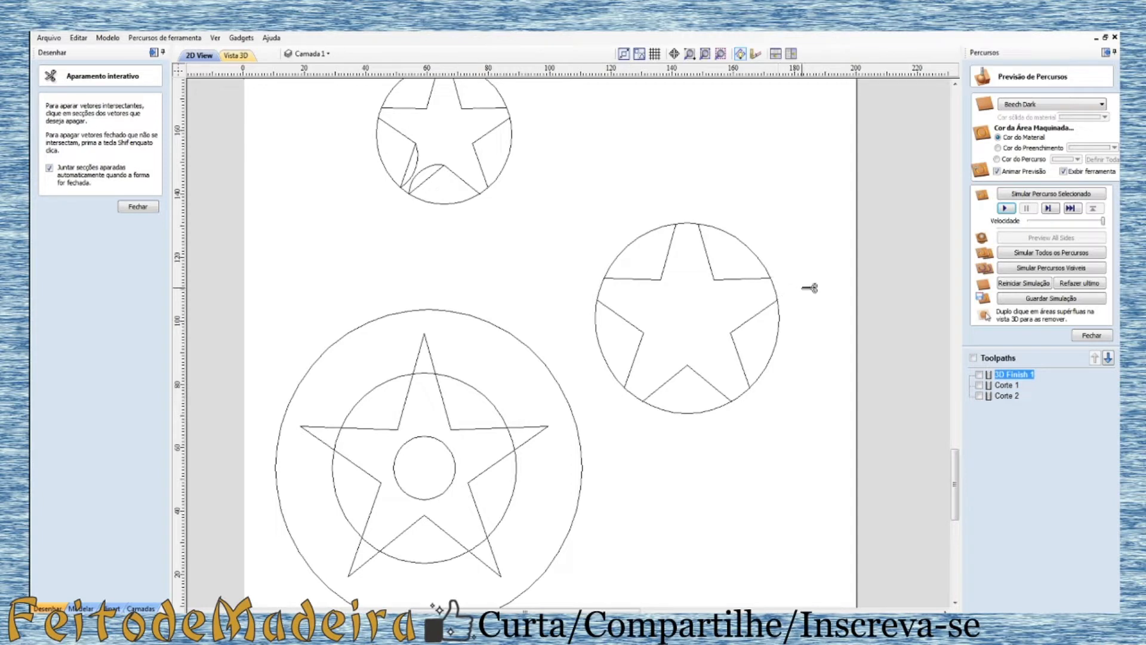
Step: Trim away the five circle arcs between the copied star's arms, leaving one star outline with rounded ends
{"action": "left_click", "coordinate": [757, 250]}
{"action": "left_click", "coordinate": [618, 253]}
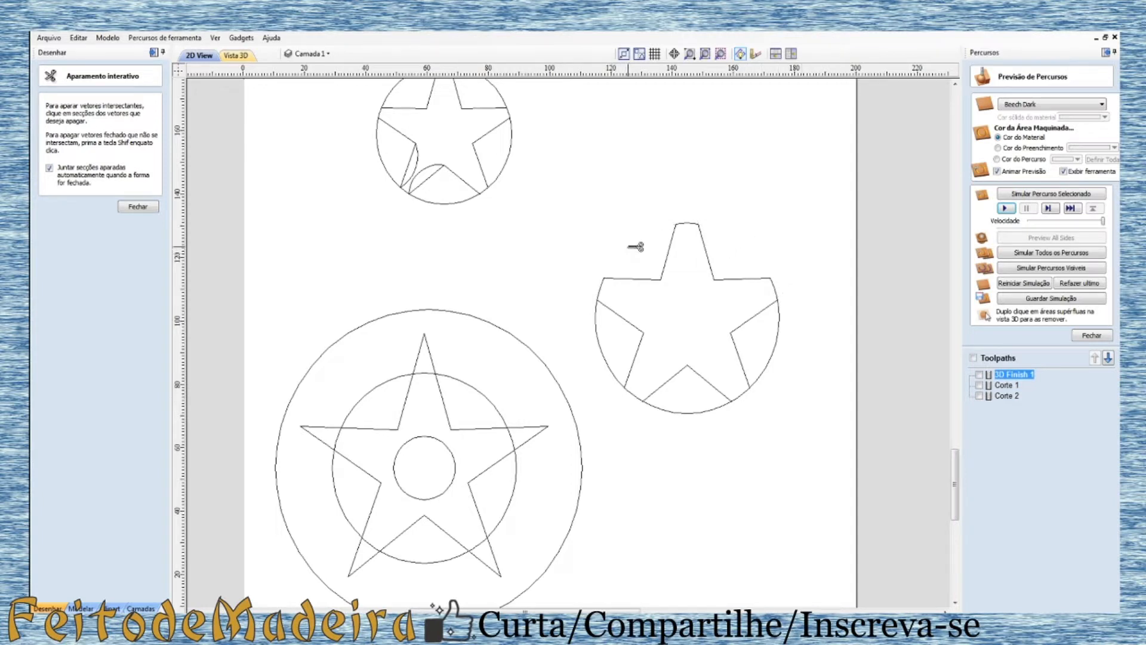
{"action": "left_click", "coordinate": [598, 332]}
{"action": "left_click", "coordinate": [664, 410]}
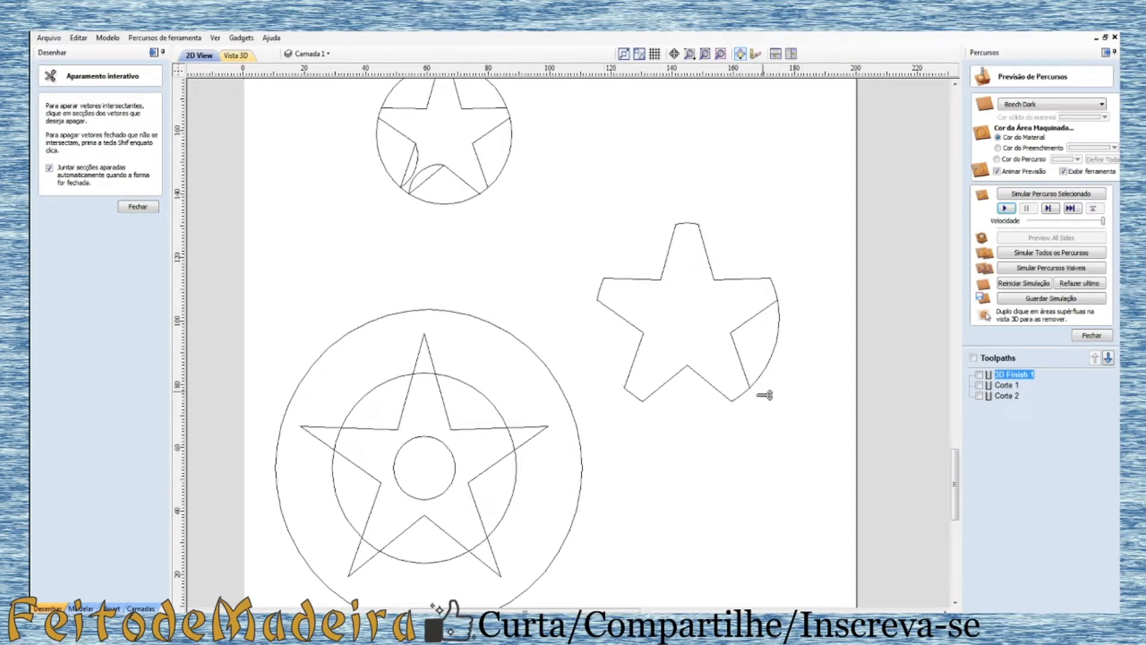
{"action": "left_click", "coordinate": [773, 358]}
{"action": "left_click", "coordinate": [138, 207]}
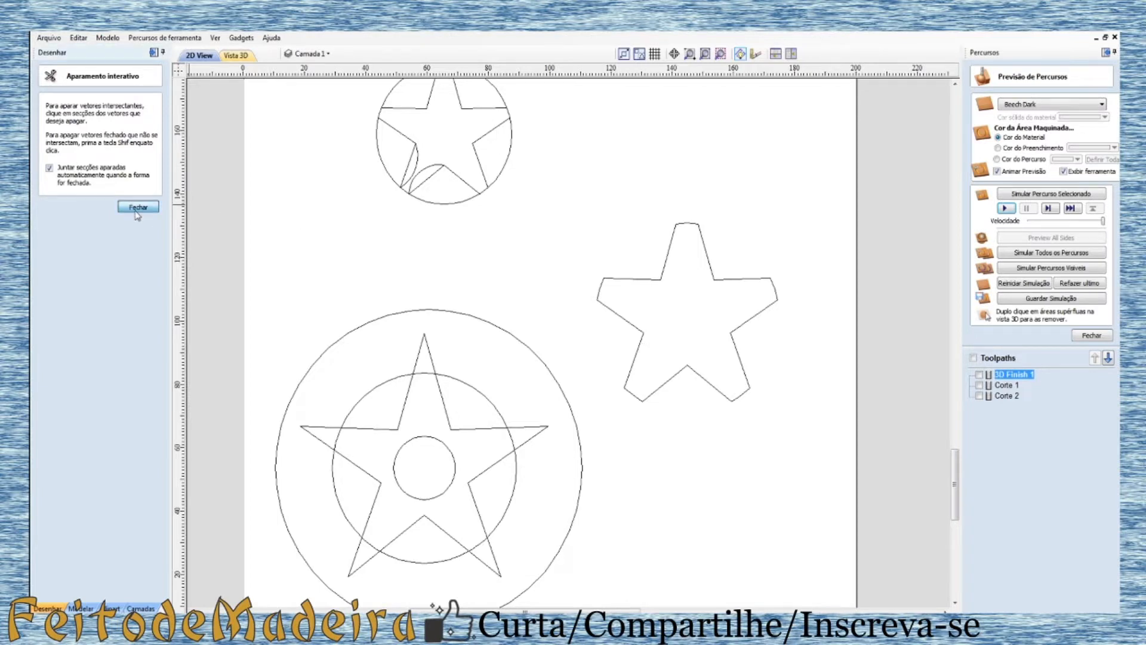
Step: Move the trimmed star onto the wheel, centred on the hub circle over the original star
{"action": "left_click", "coordinate": [644, 334]}
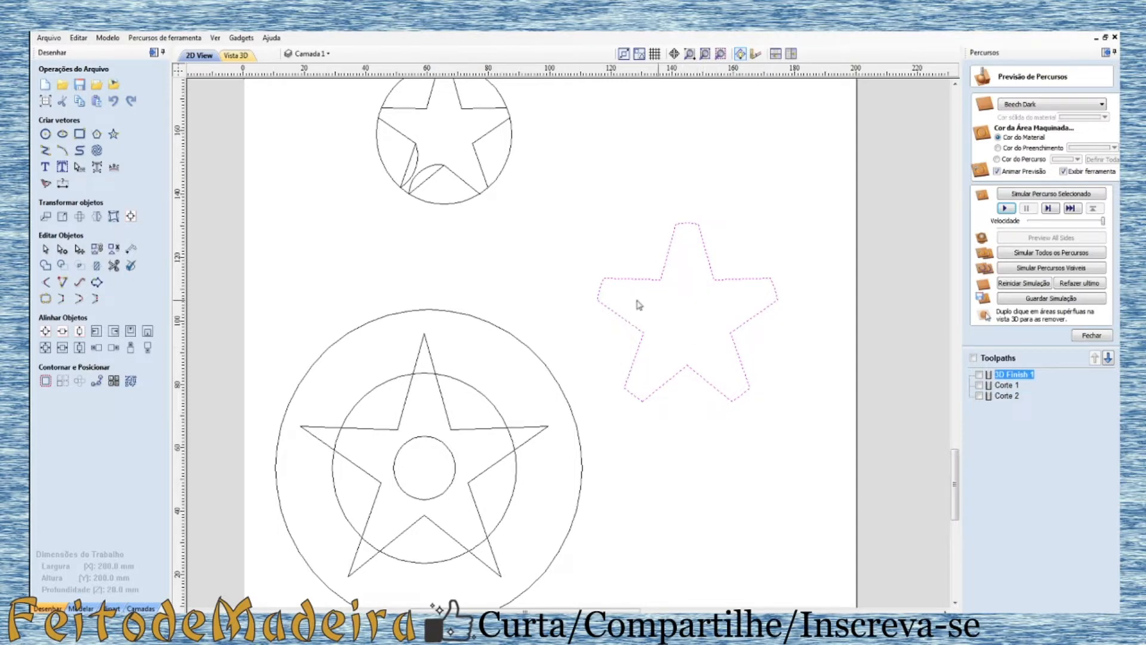
{"action": "right_click", "coordinate": [641, 336]}
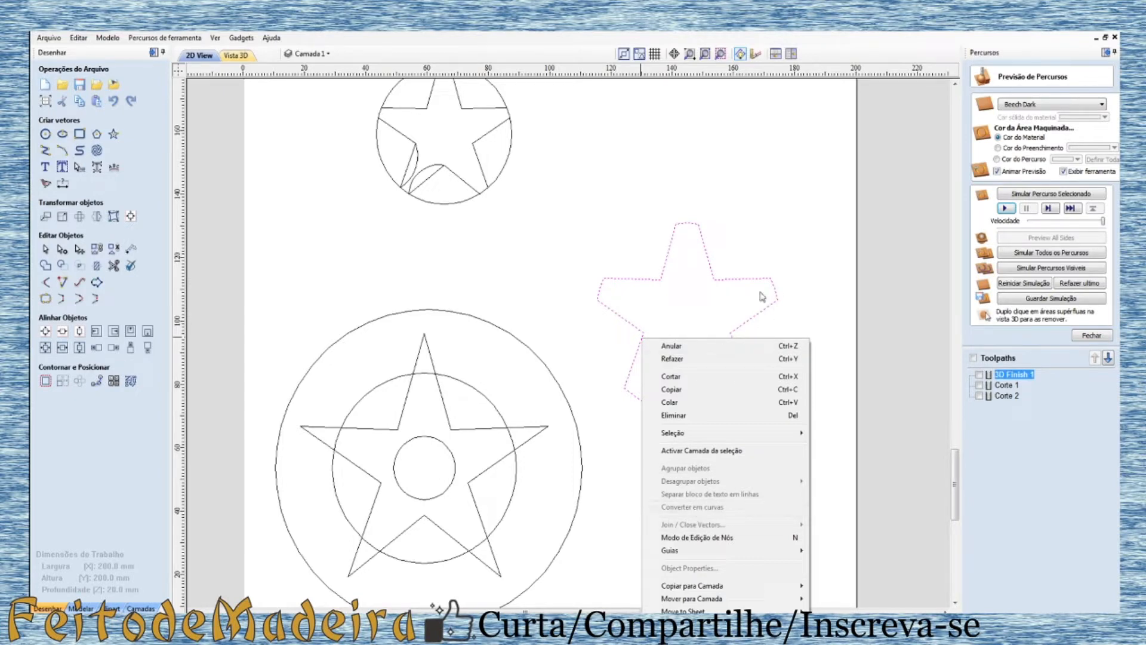
{"action": "left_click", "coordinate": [722, 290]}
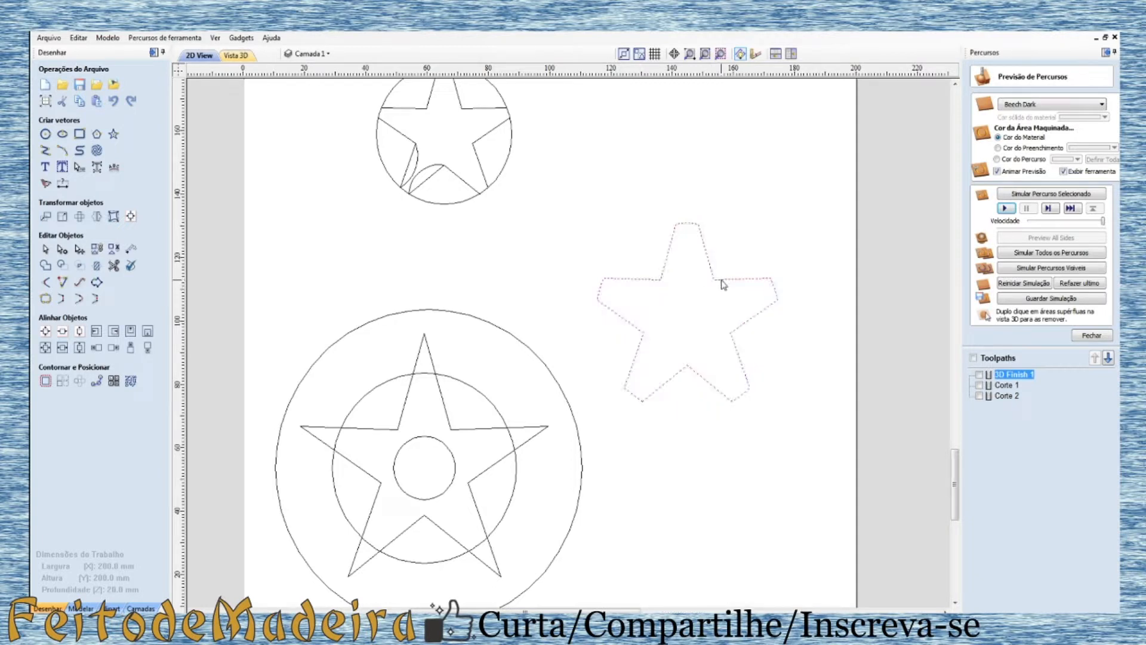
{"action": "left_click", "coordinate": [723, 284]}
{"action": "left_click_drag", "start_coordinate": [690, 311], "coordinate": [425, 467]}
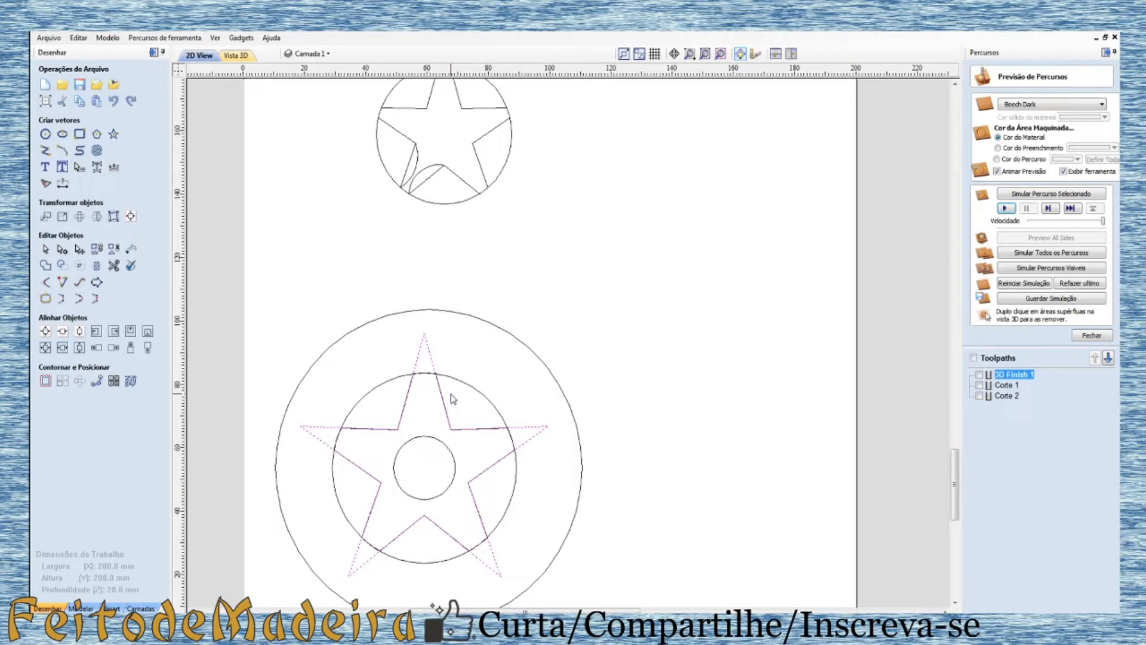
Step: Delete the original pointed star from the wheel and select the trimmed star in its place
{"action": "key", "text": "Delete"}
{"action": "left_click", "coordinate": [374, 431]}
{"action": "scroll", "coordinate": [374, 431], "scroll_direction": "up", "scroll_amount": 3}
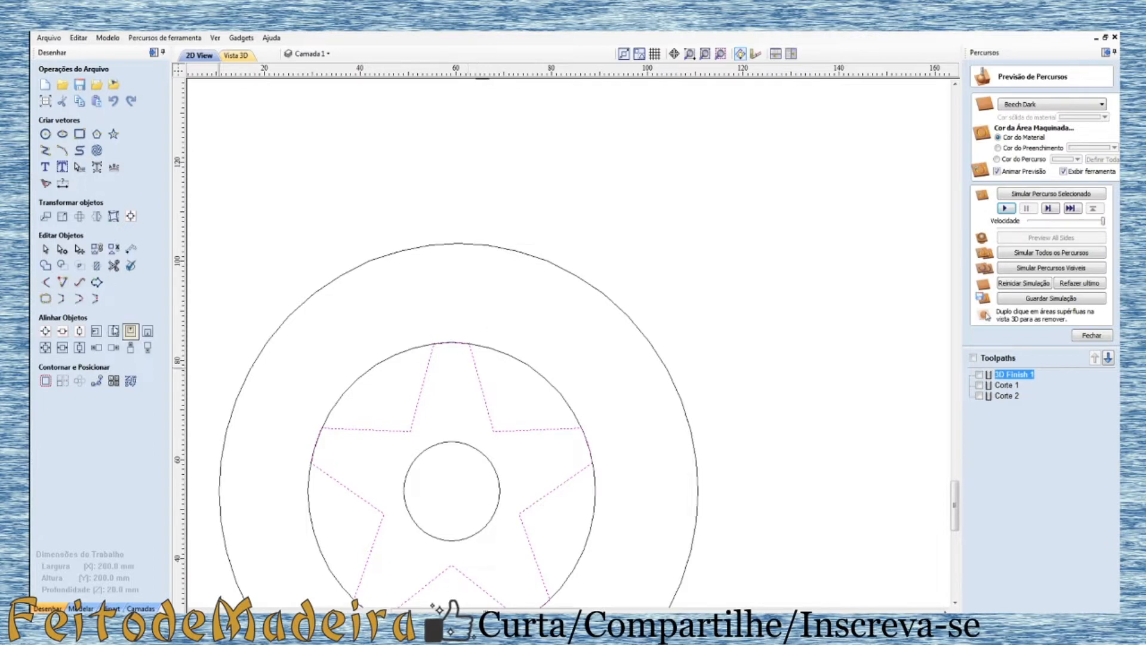
Step: Examine closely how the rounded ends of the trimmed star's arms meet the rim circle
{"action": "scroll", "coordinate": [469, 374], "scroll_direction": "down", "scroll_amount": 1}
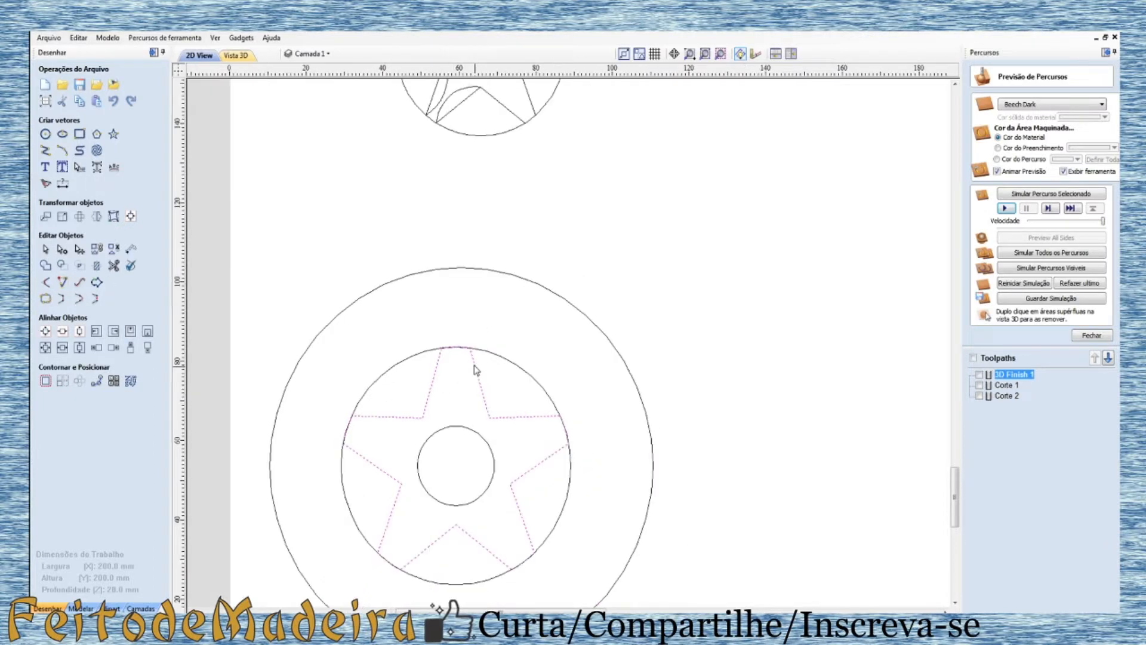
{"action": "scroll", "coordinate": [430, 468], "scroll_direction": "up", "scroll_amount": 1}
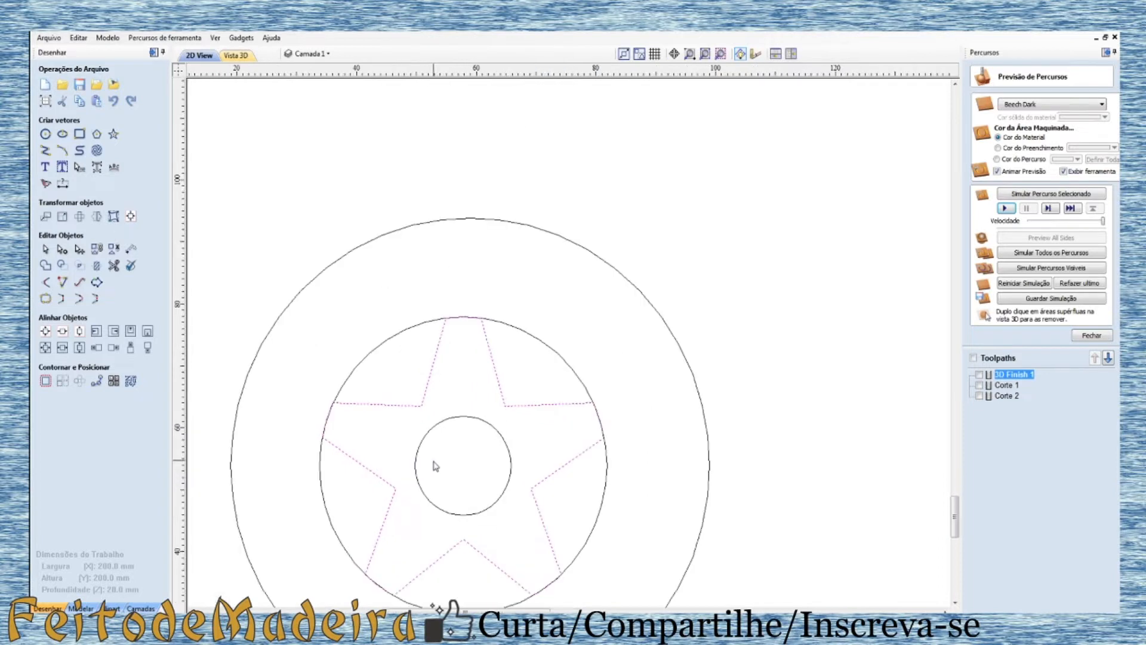
{"action": "scroll", "coordinate": [435, 464], "scroll_direction": "up", "scroll_amount": 2}
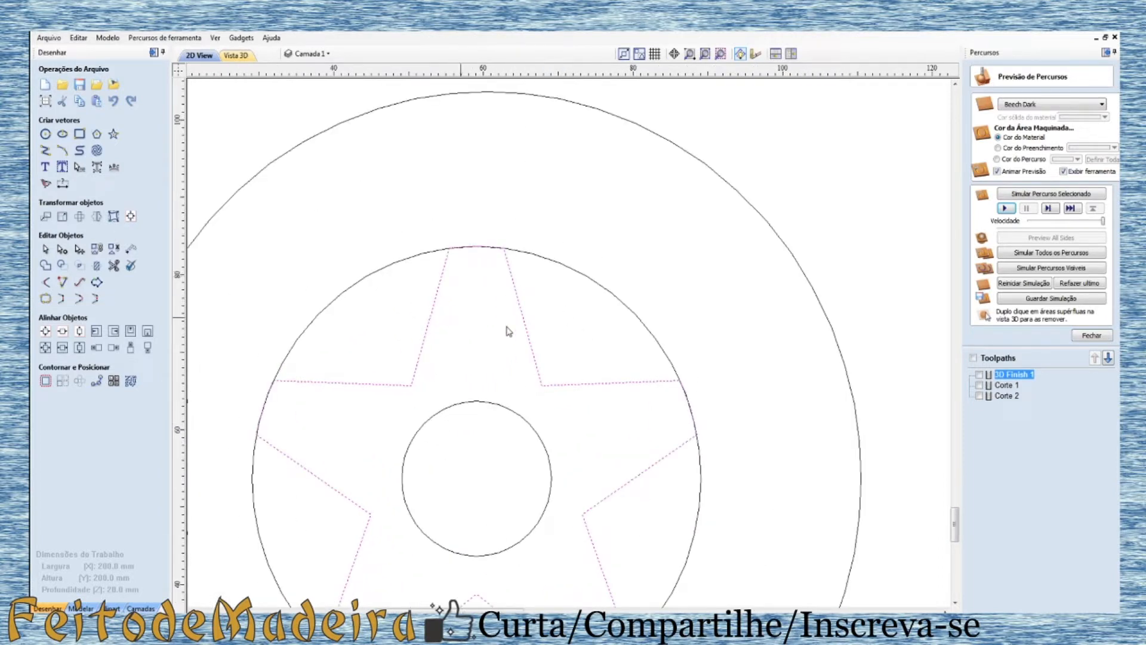
{"action": "scroll", "coordinate": [486, 305], "scroll_direction": "up", "scroll_amount": 3}
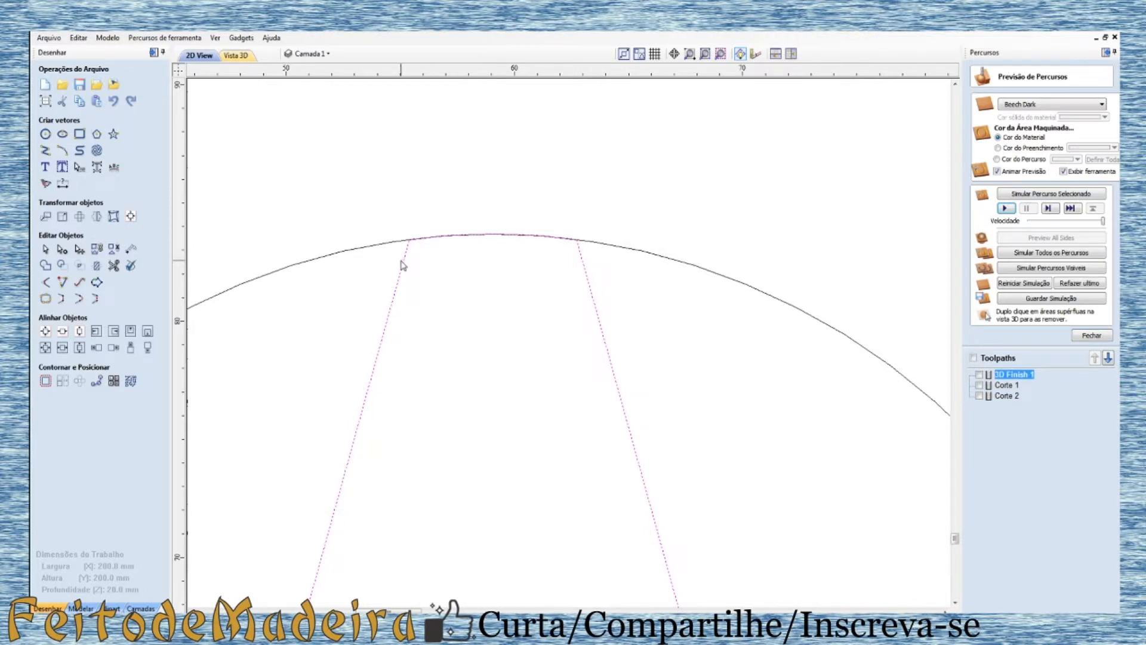
{"action": "scroll", "coordinate": [416, 258], "scroll_direction": "down", "scroll_amount": 1}
{"action": "scroll", "coordinate": [418, 259], "scroll_direction": "down", "scroll_amount": 1}
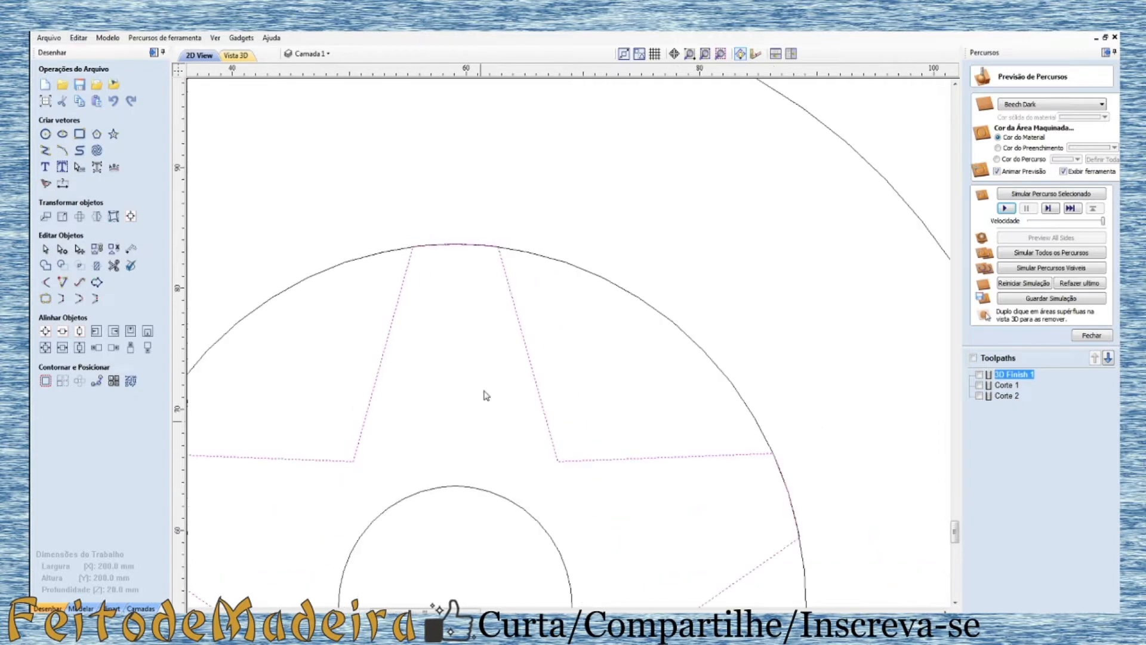
{"action": "scroll", "coordinate": [483, 394], "scroll_direction": "down", "scroll_amount": 1}
{"action": "scroll", "coordinate": [468, 391], "scroll_direction": "down", "scroll_amount": 1}
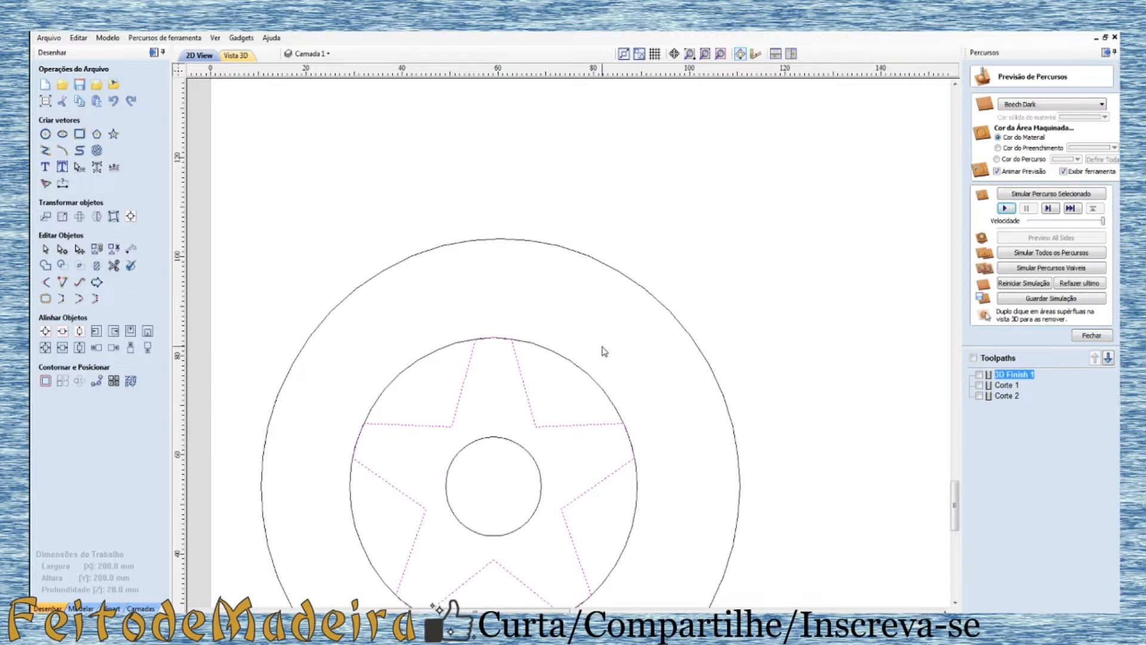
{"action": "left_click", "coordinate": [529, 403]}
{"action": "scroll", "coordinate": [477, 334], "scroll_direction": "up", "scroll_amount": 2}
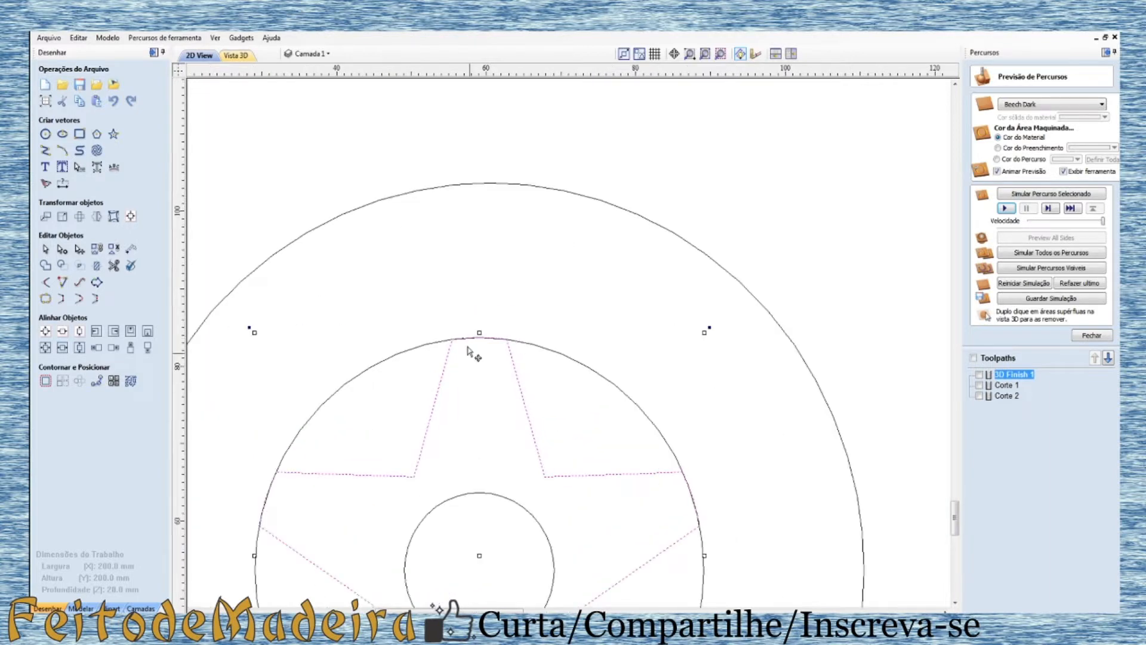
{"action": "scroll", "coordinate": [474, 349], "scroll_direction": "up", "scroll_amount": 2}
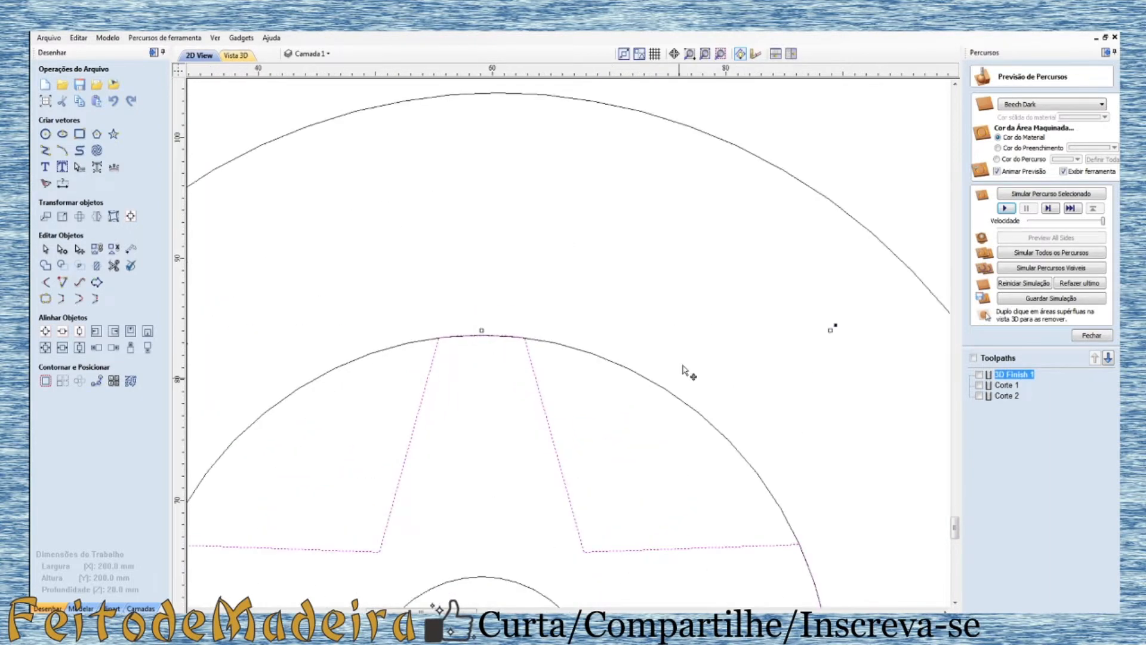
{"action": "scroll", "coordinate": [656, 382], "scroll_direction": "down", "scroll_amount": 2}
{"action": "scroll", "coordinate": [540, 373], "scroll_direction": "up", "scroll_amount": 2}
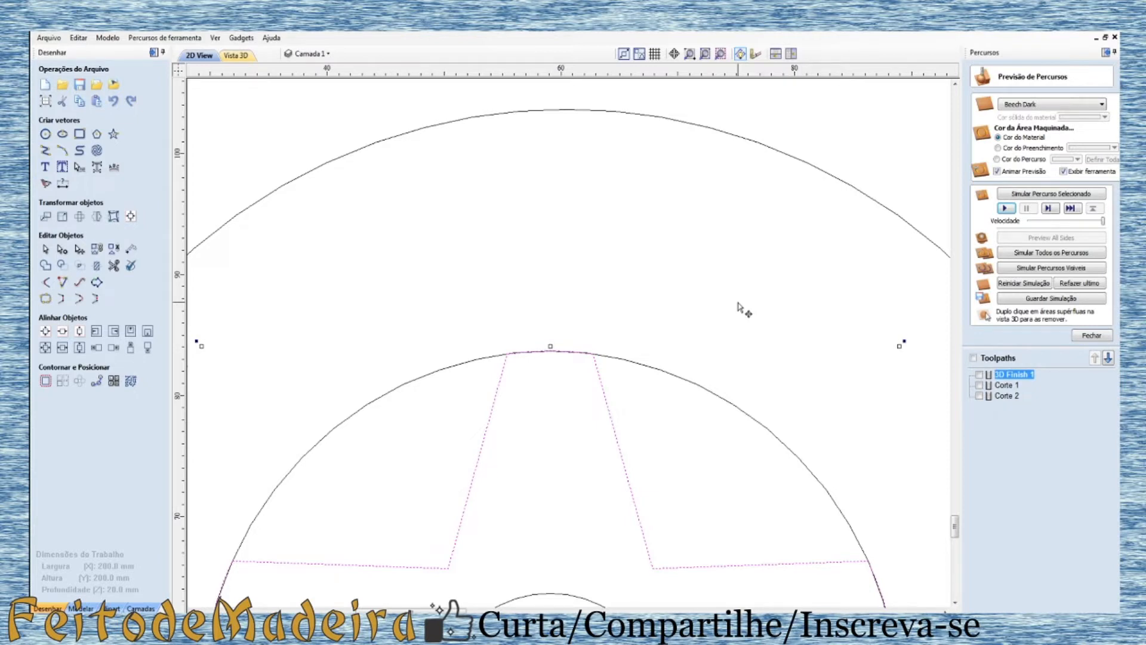
{"action": "scroll", "coordinate": [739, 307], "scroll_direction": "up", "scroll_amount": 2}
{"action": "scroll", "coordinate": [532, 404], "scroll_direction": "up", "scroll_amount": 3}
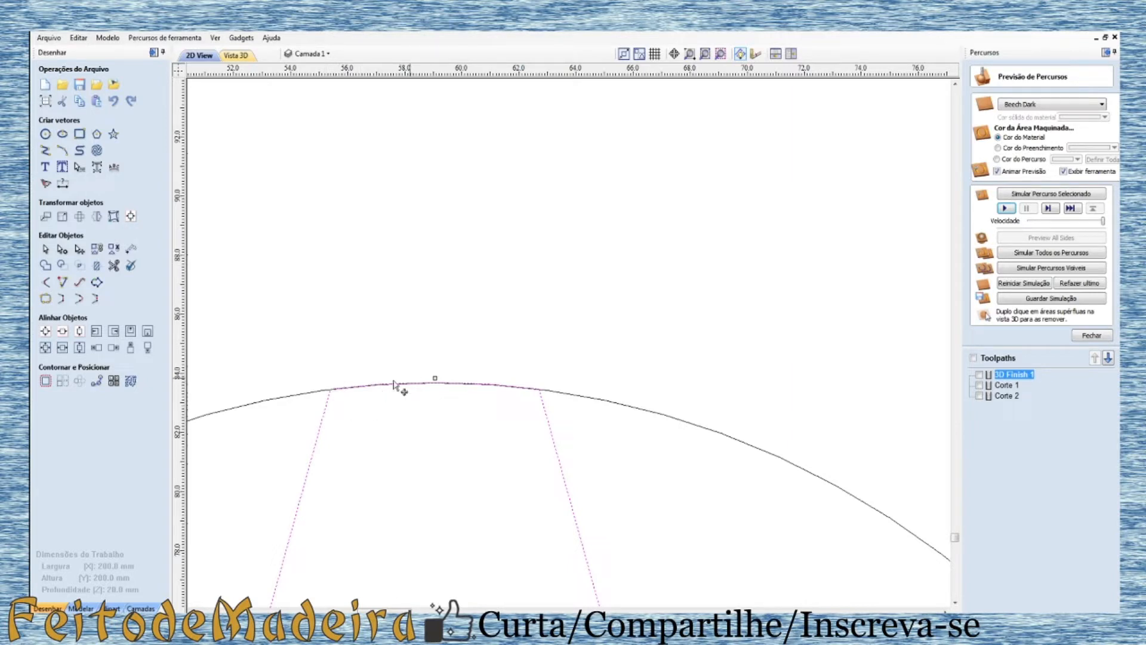
{"action": "scroll", "coordinate": [504, 397], "scroll_direction": "up", "scroll_amount": 5}
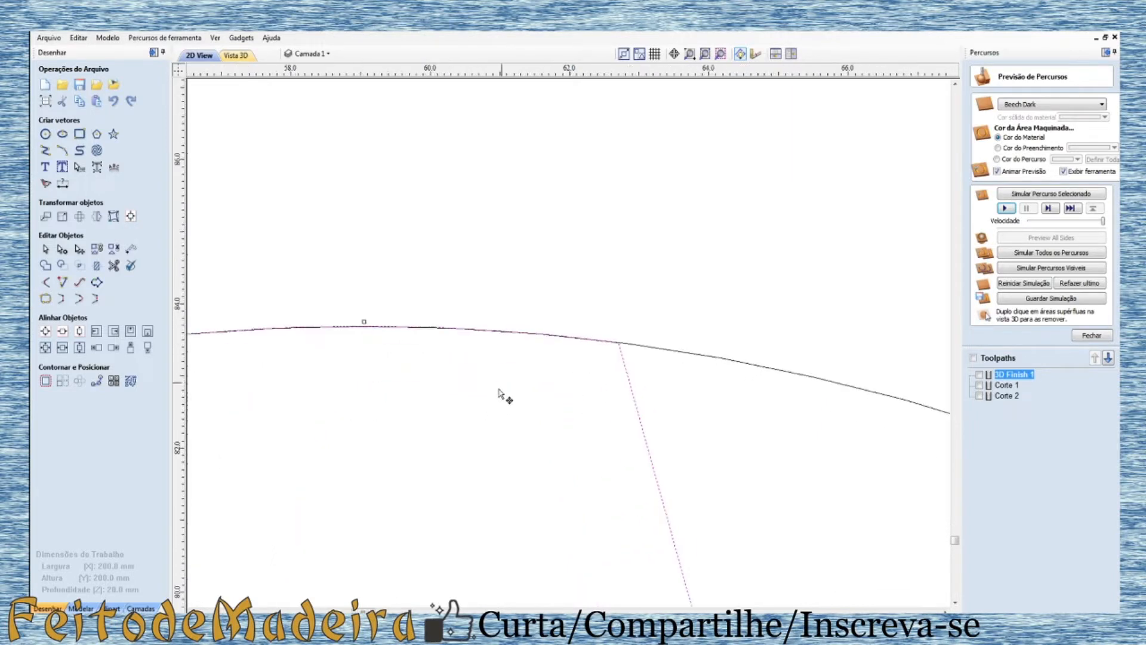
{"action": "scroll", "coordinate": [582, 328], "scroll_direction": "down", "scroll_amount": 8}
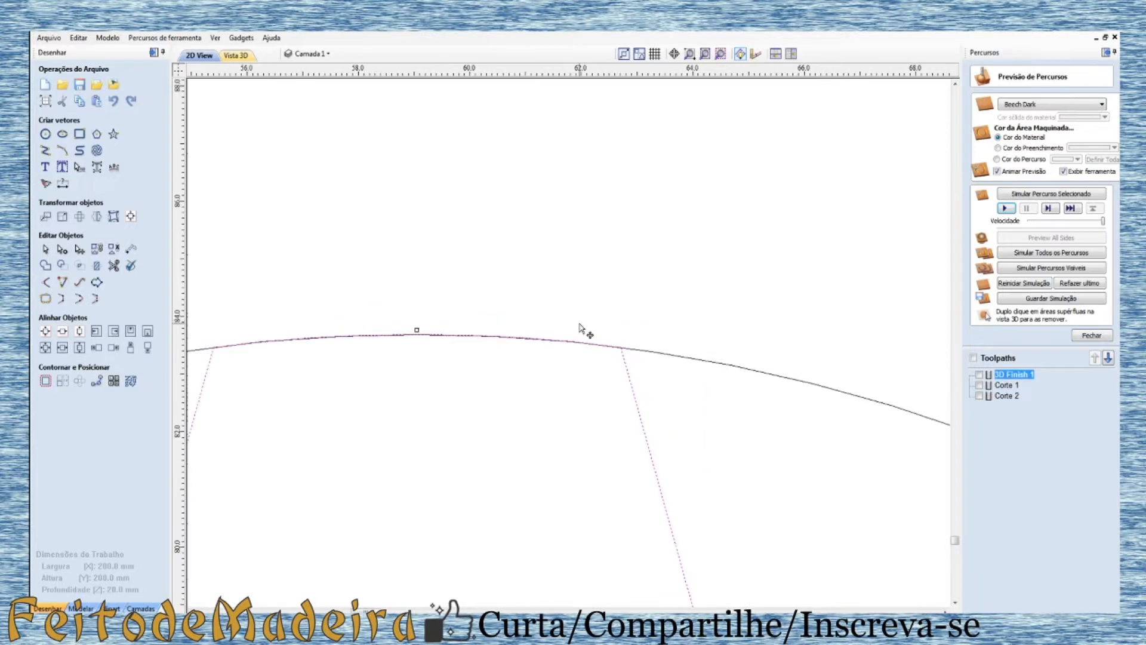
{"action": "scroll", "coordinate": [582, 328], "scroll_direction": "down", "scroll_amount": 3}
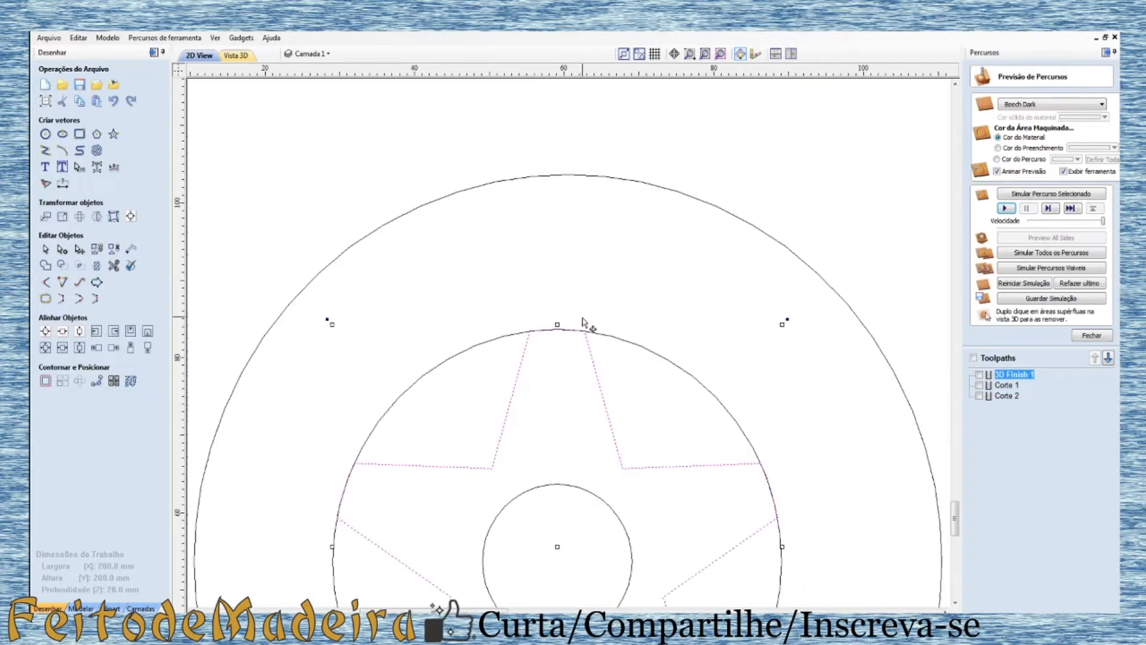
{"action": "scroll", "coordinate": [561, 367], "scroll_direction": "up", "scroll_amount": 3}
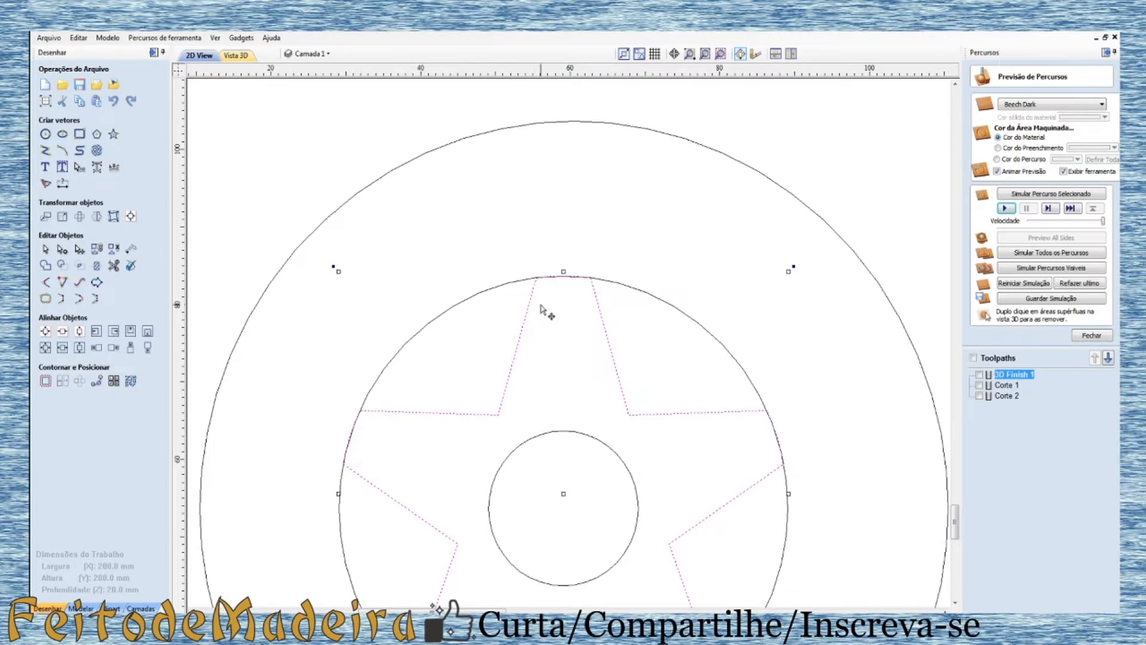
{"action": "scroll", "coordinate": [487, 305], "scroll_direction": "down", "scroll_amount": 3}
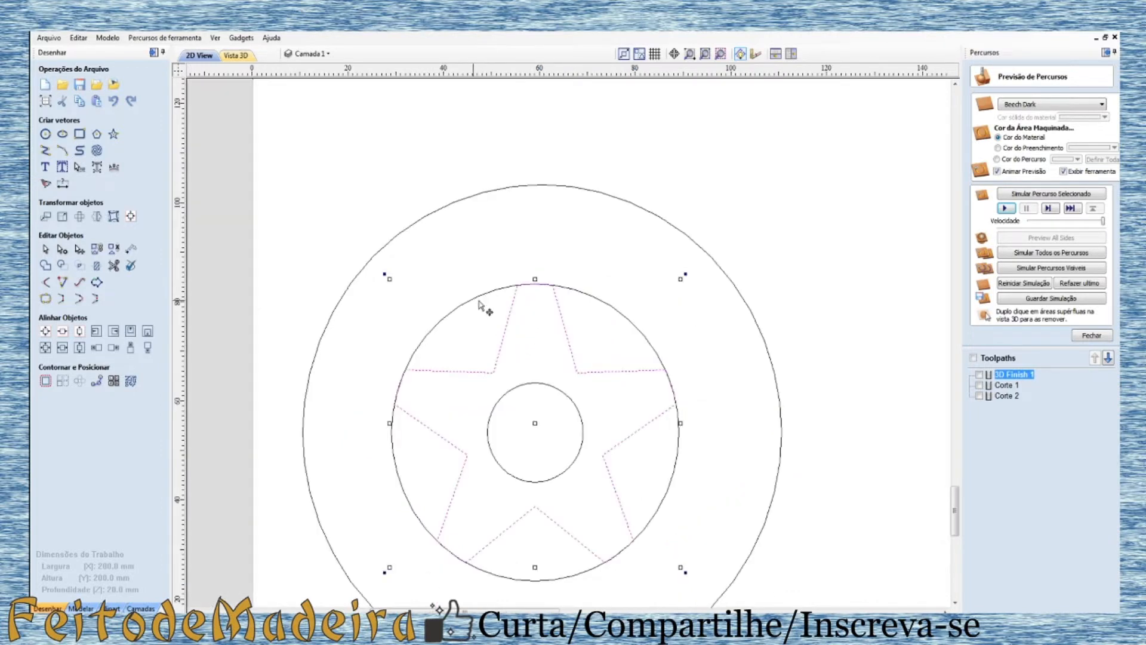
{"action": "scroll", "coordinate": [460, 531], "scroll_direction": "up", "scroll_amount": 1}
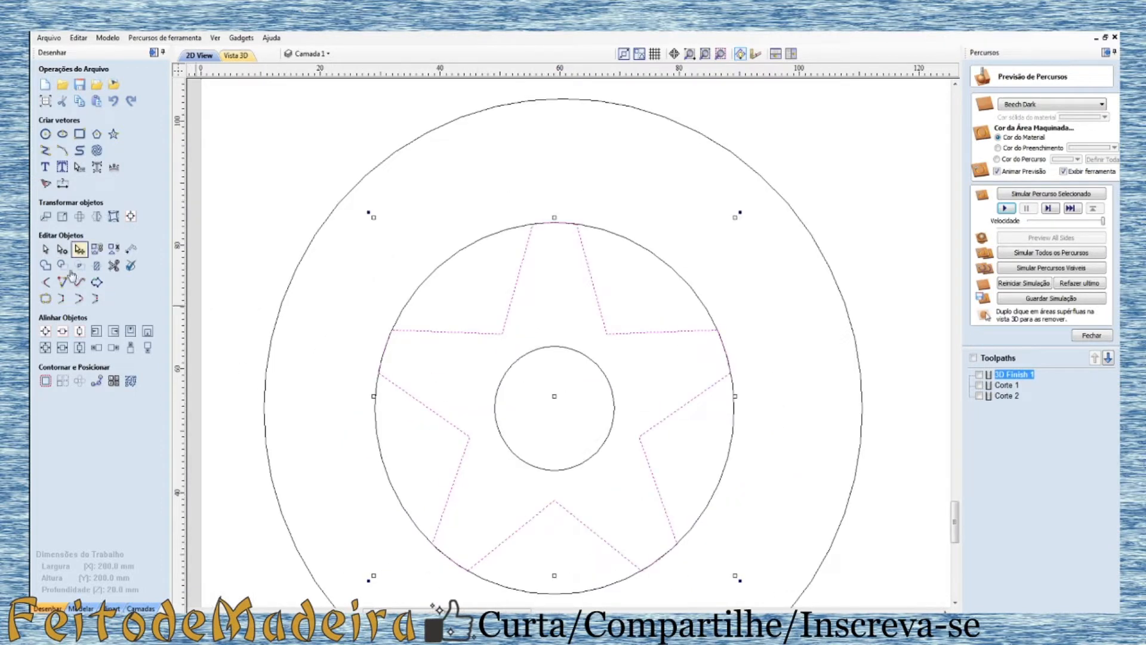
Step: Scale the trimmed star to 102% about its centre, with X and Y linked, so its arm ends overlap the rim circle
{"action": "left_click", "coordinate": [62, 216]}
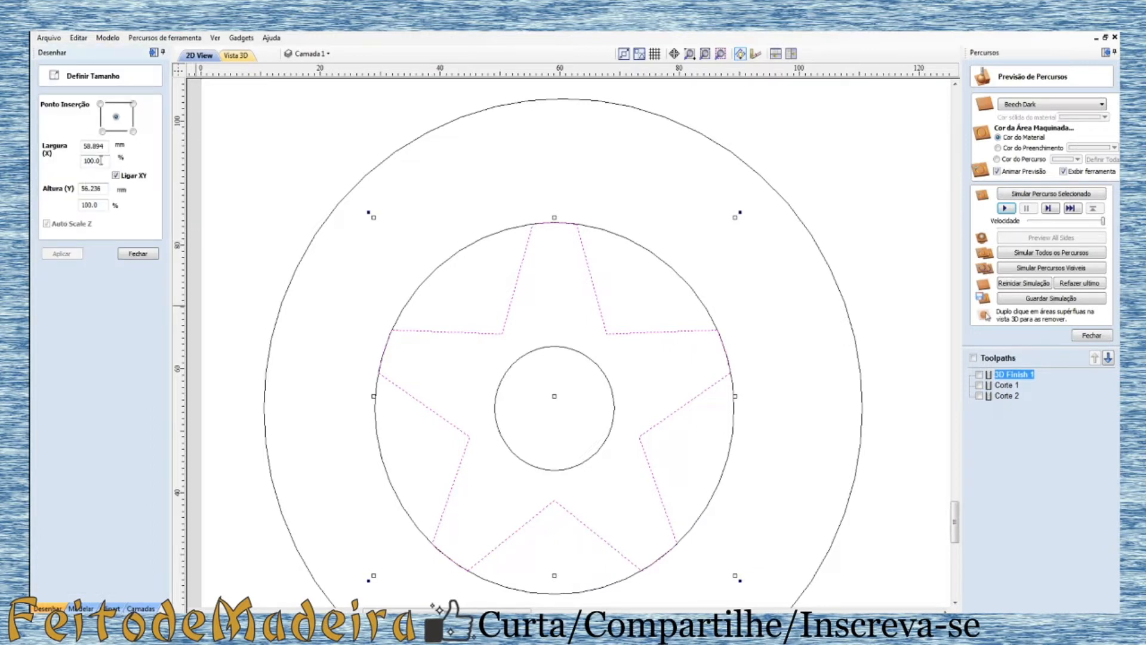
{"action": "left_click_drag", "start_coordinate": [101, 160], "coordinate": [87, 166]}
{"action": "type", "text": "1"}
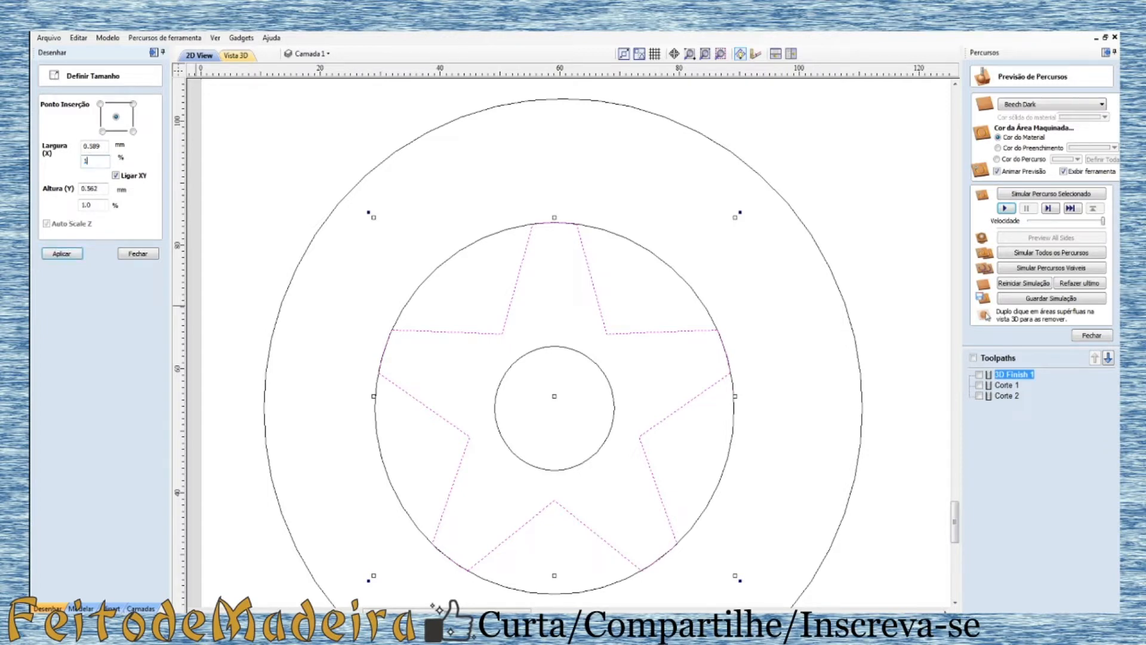
{"action": "type", "text": "02"}
{"action": "left_click", "coordinate": [66, 256]}
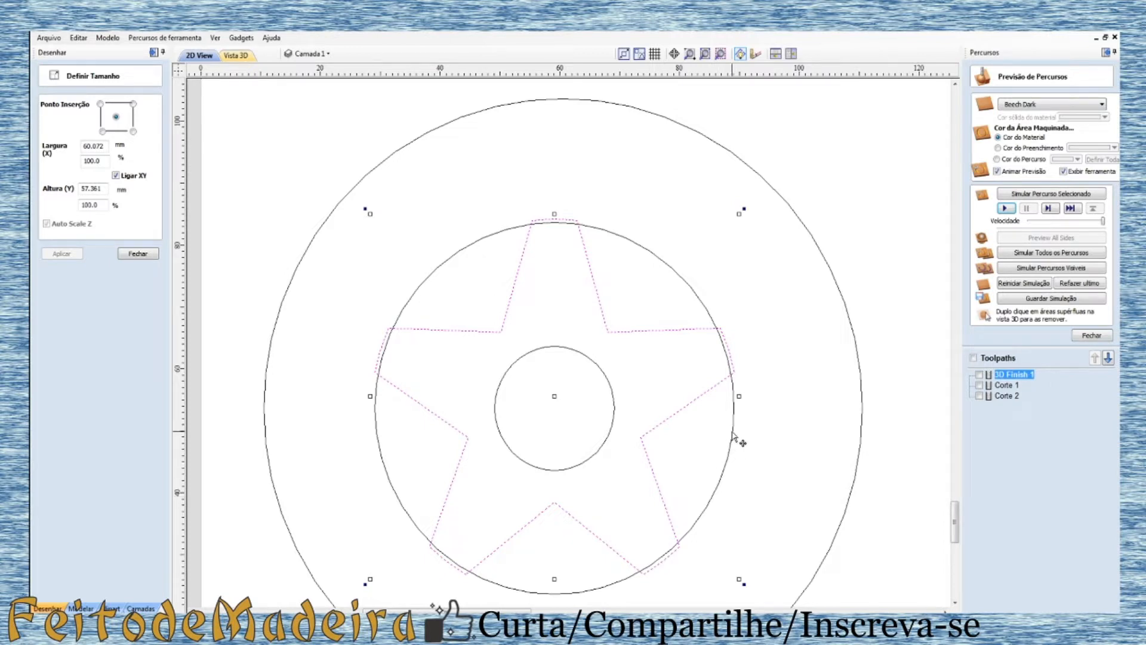
{"action": "left_click", "coordinate": [550, 197]}
{"action": "scroll", "coordinate": [573, 212], "scroll_direction": "down", "scroll_amount": 2}
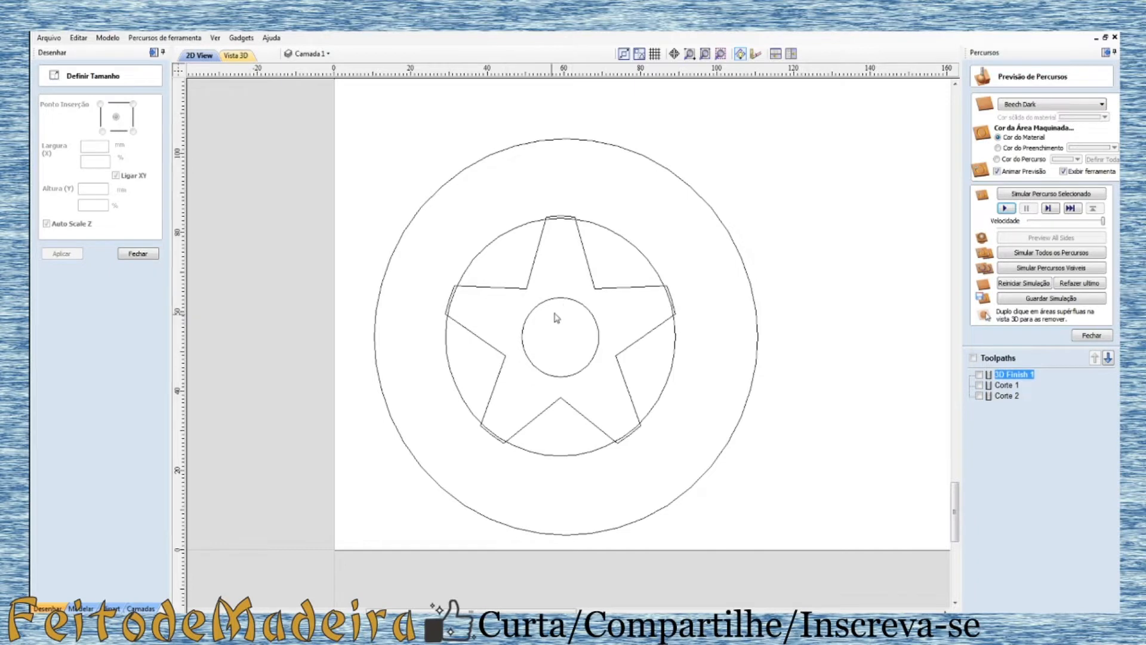
{"action": "scroll", "coordinate": [555, 322], "scroll_direction": "down", "scroll_amount": 1}
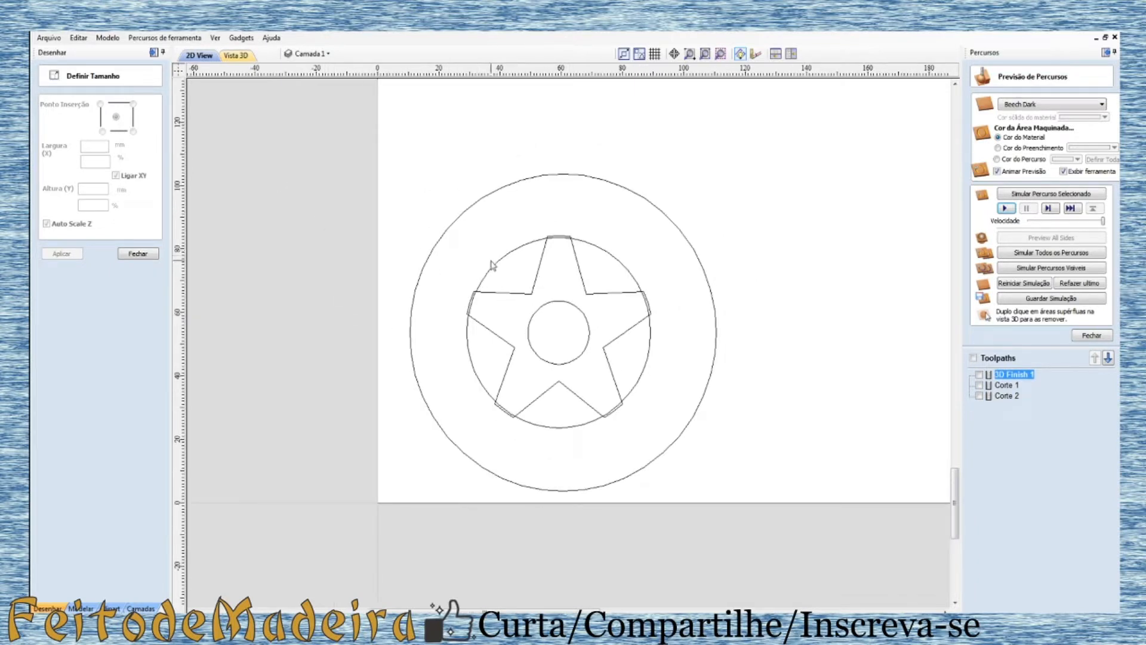
Step: View the simulated wheel in 3D from several angles to examine the openings between the star's arms, and return to the 2D drawing
{"action": "left_click", "coordinate": [228, 62]}
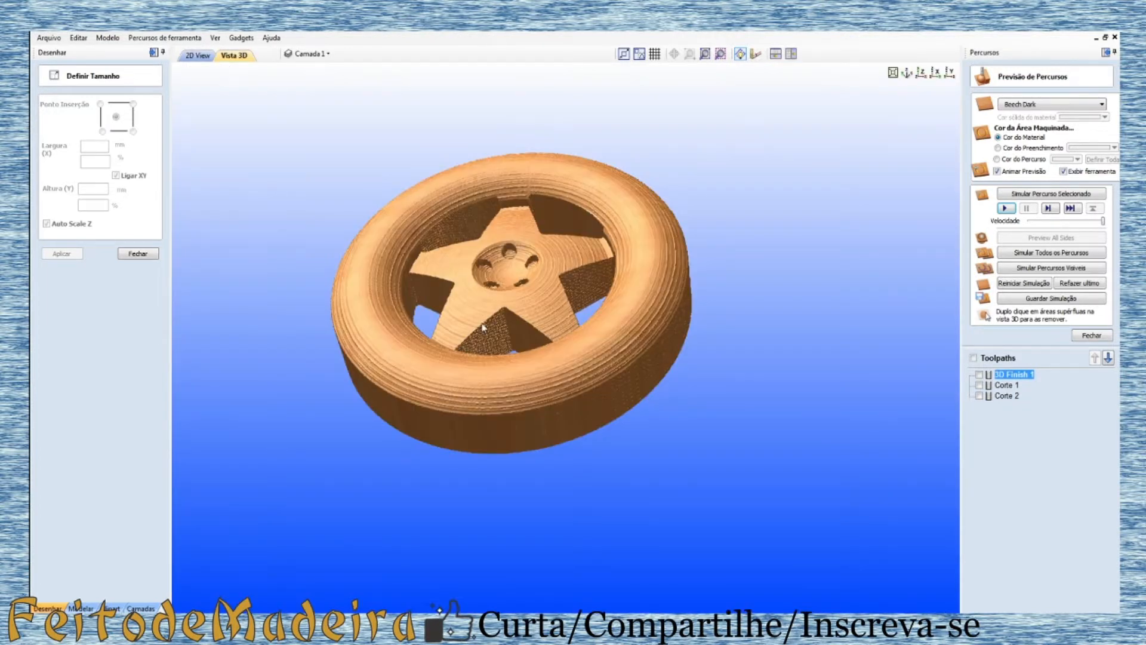
{"action": "left_click_drag", "start_coordinate": [484, 327], "coordinate": [511, 472]}
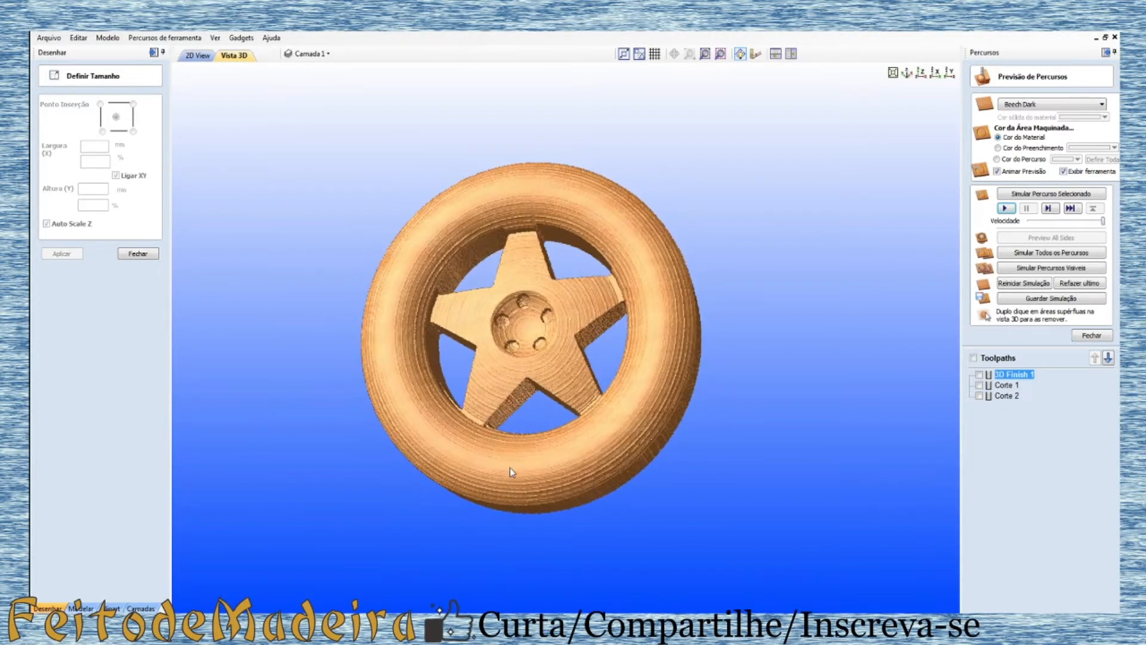
{"action": "left_click_drag", "start_coordinate": [714, 332], "coordinate": [769, 403]}
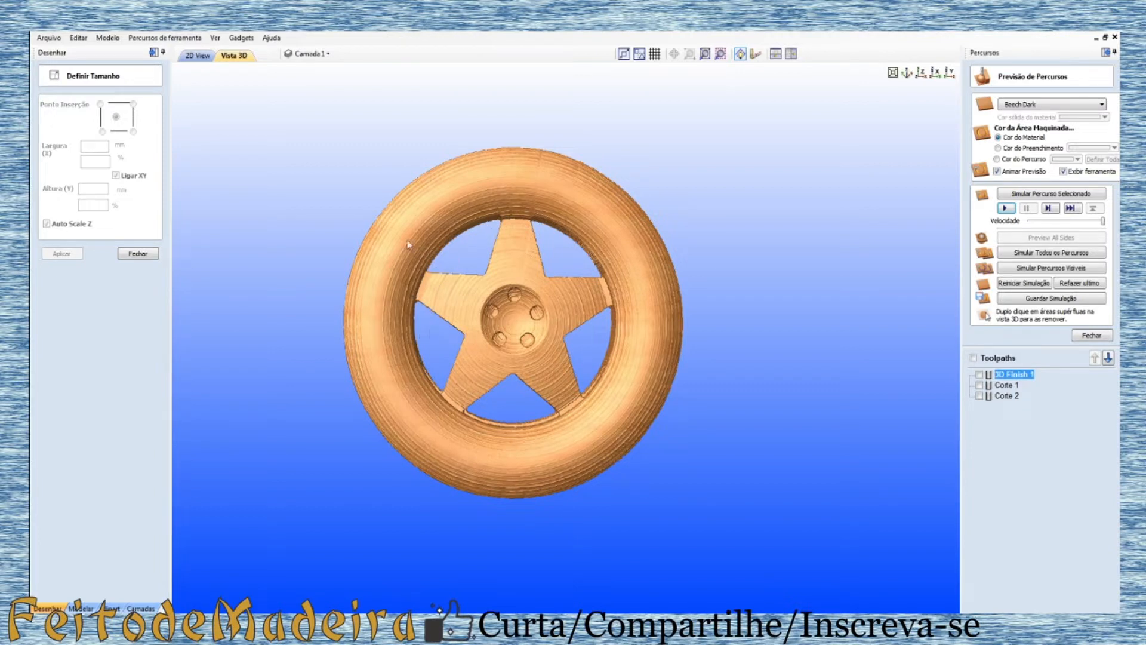
{"action": "left_click", "coordinate": [199, 55]}
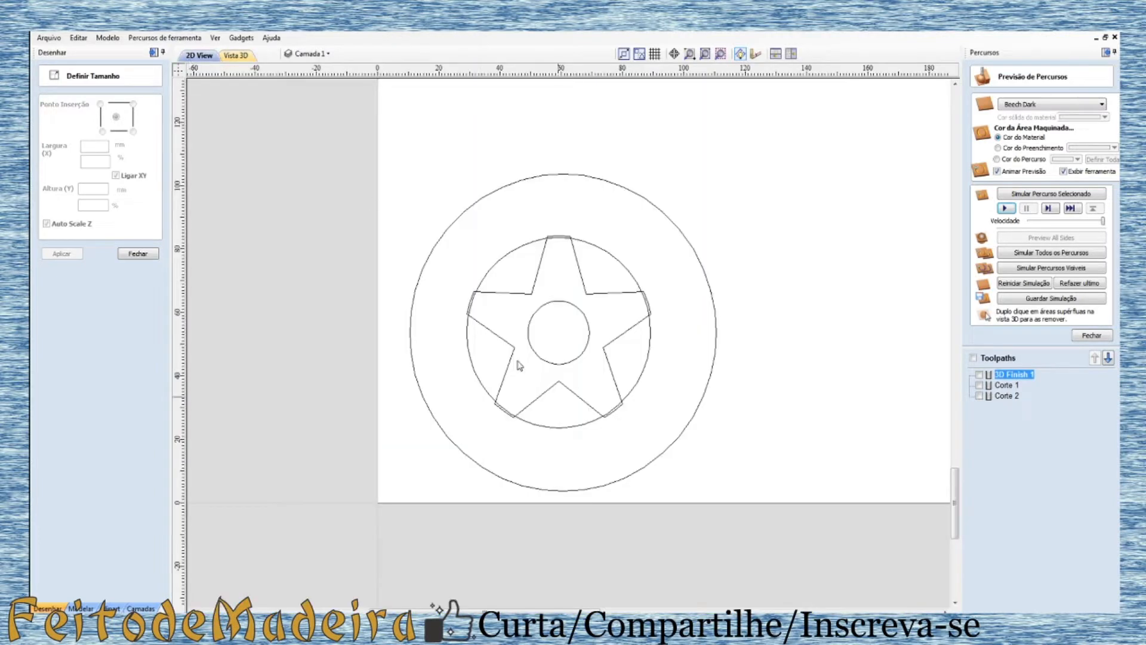
Step: Place a copy of the rim circle, star and hub circle to the upper right of the wheel
{"action": "left_click_drag", "start_coordinate": [423, 212], "coordinate": [669, 454]}
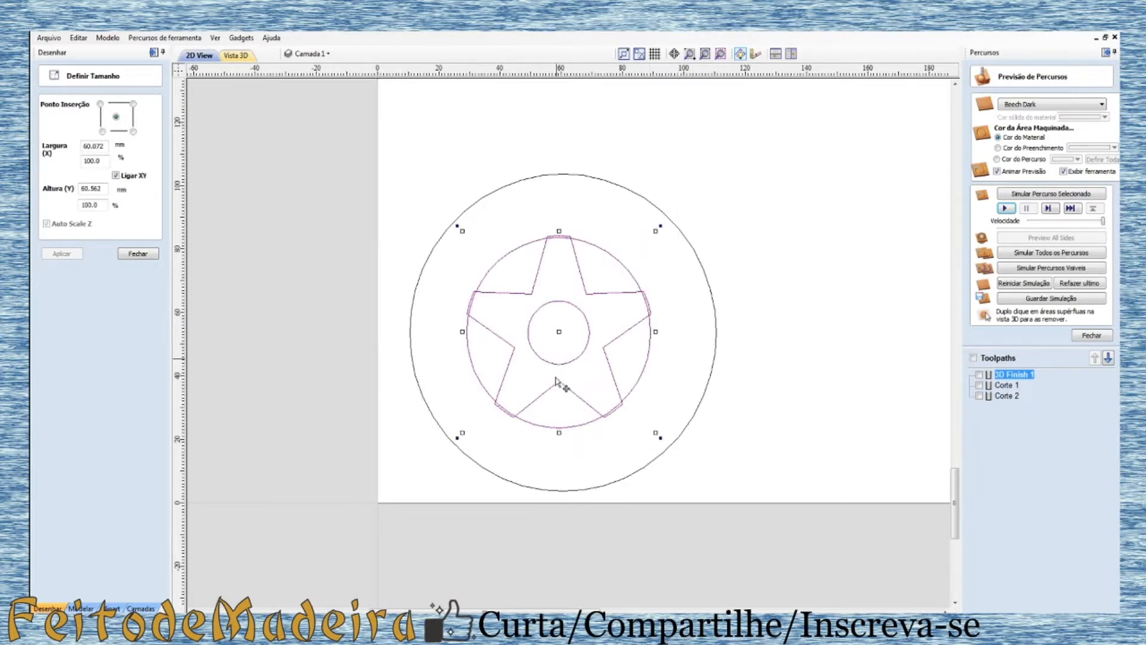
{"action": "left_click_drag", "start_coordinate": [560, 328], "coordinate": [836, 225]}
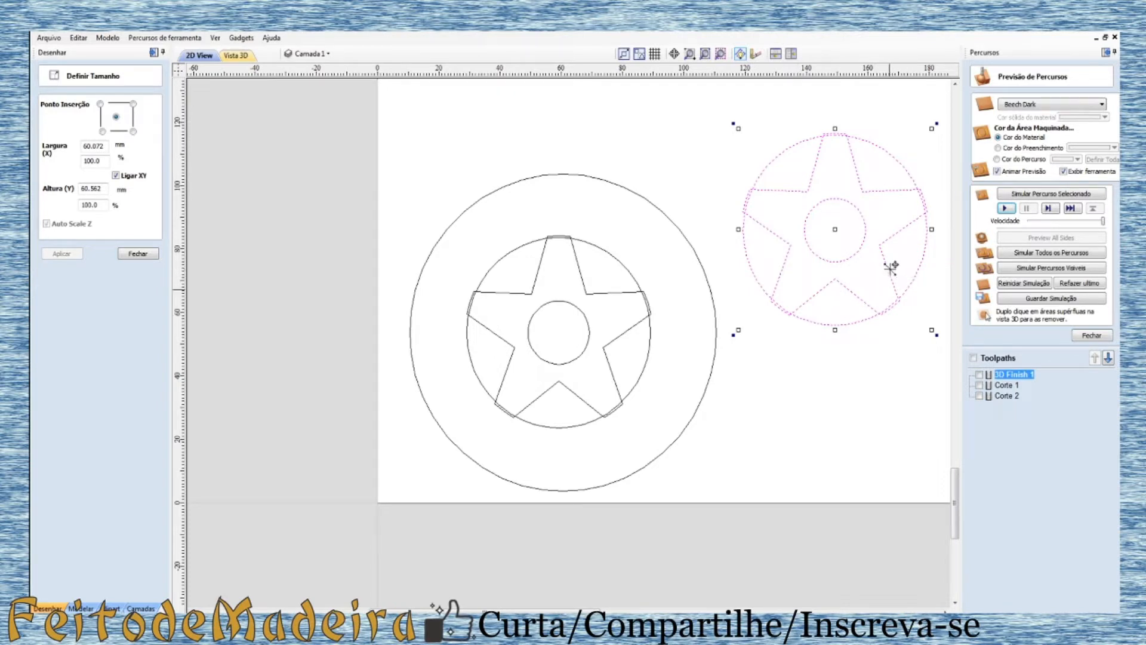
{"action": "left_click", "coordinate": [821, 373]}
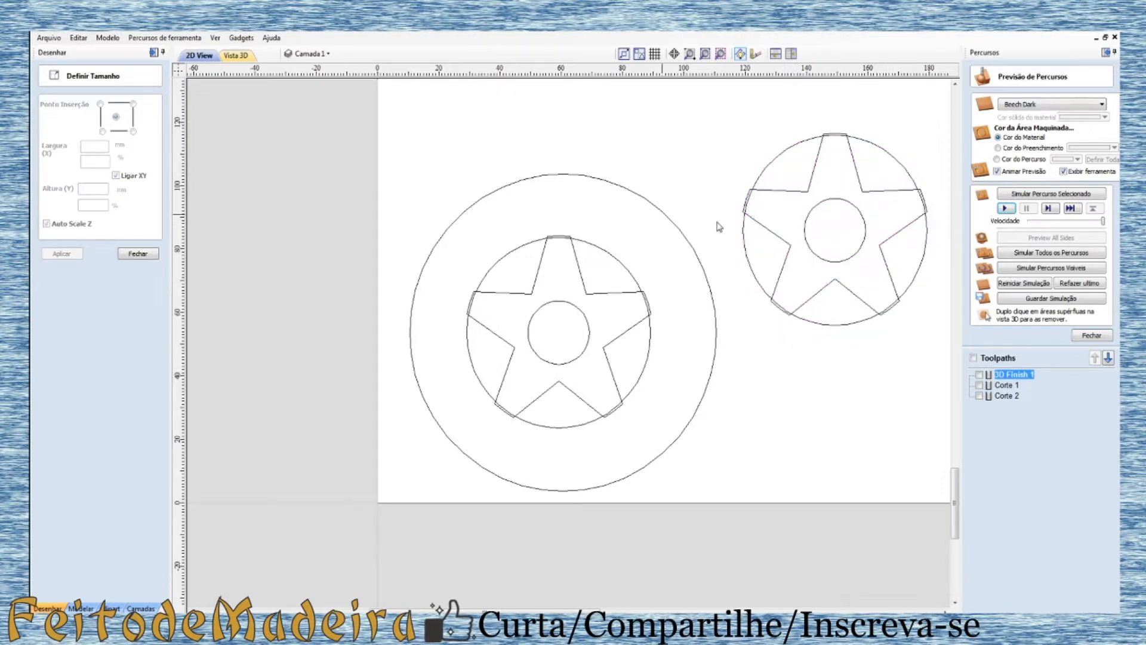
{"action": "left_click", "coordinate": [138, 253]}
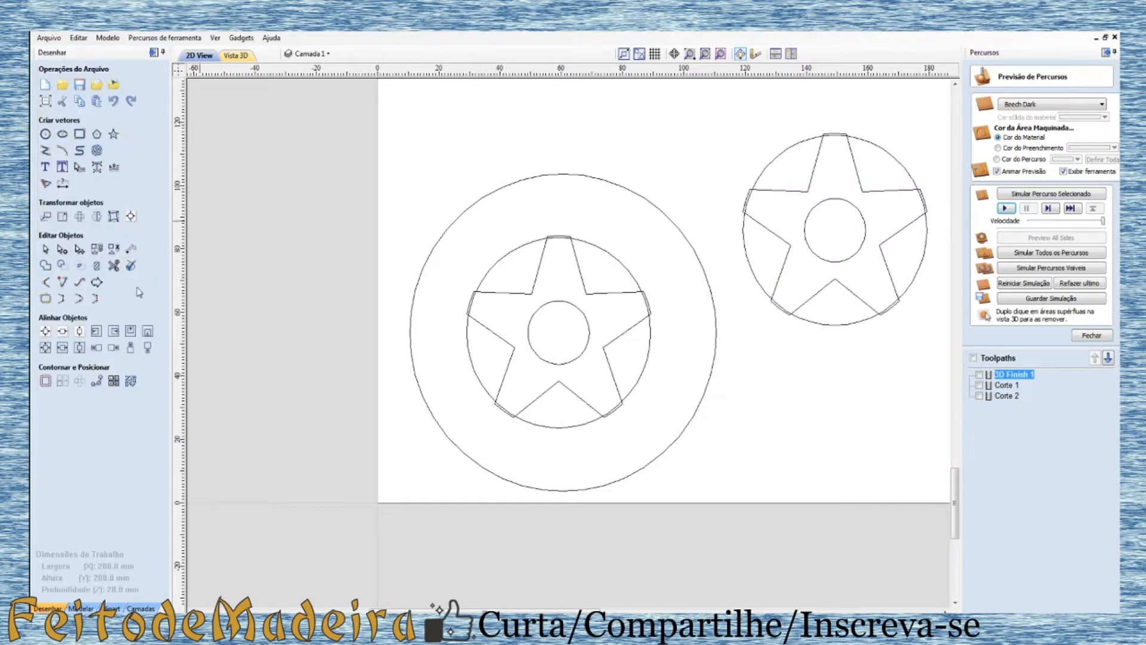
Step: Trim away the copied star's five overlapping arm ends and delete the copied hub circle, leaving five separate opening shapes
{"action": "left_click", "coordinate": [113, 266]}
{"action": "scroll", "coordinate": [893, 215], "scroll_direction": "up", "scroll_amount": 2}
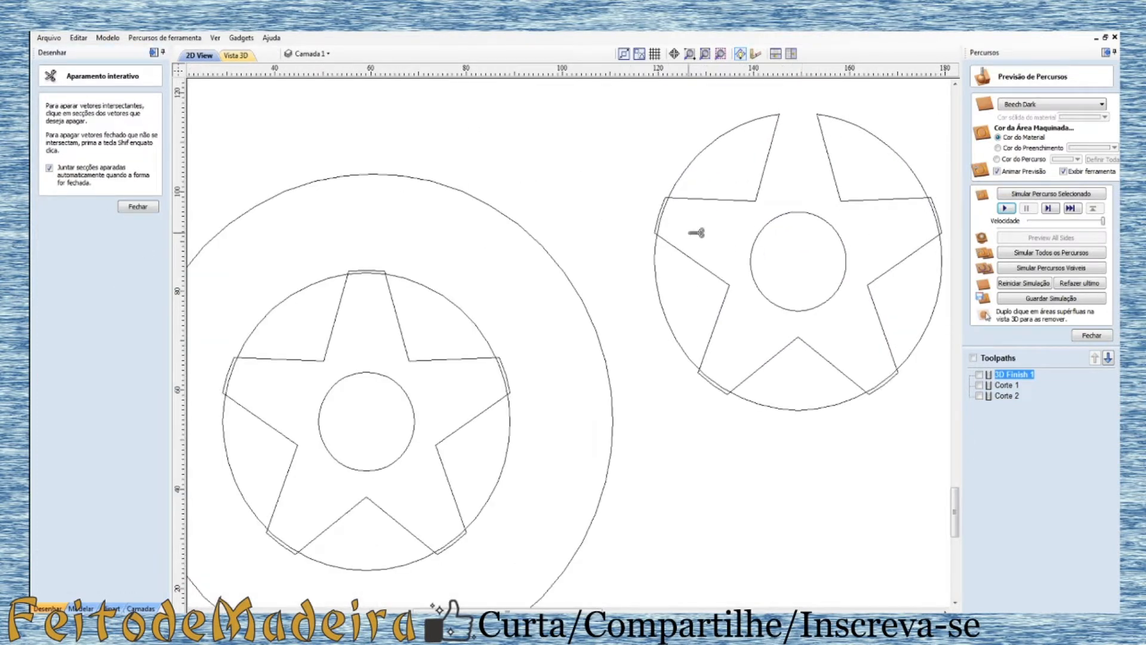
{"action": "left_click", "coordinate": [663, 217]}
{"action": "left_click", "coordinate": [722, 384]}
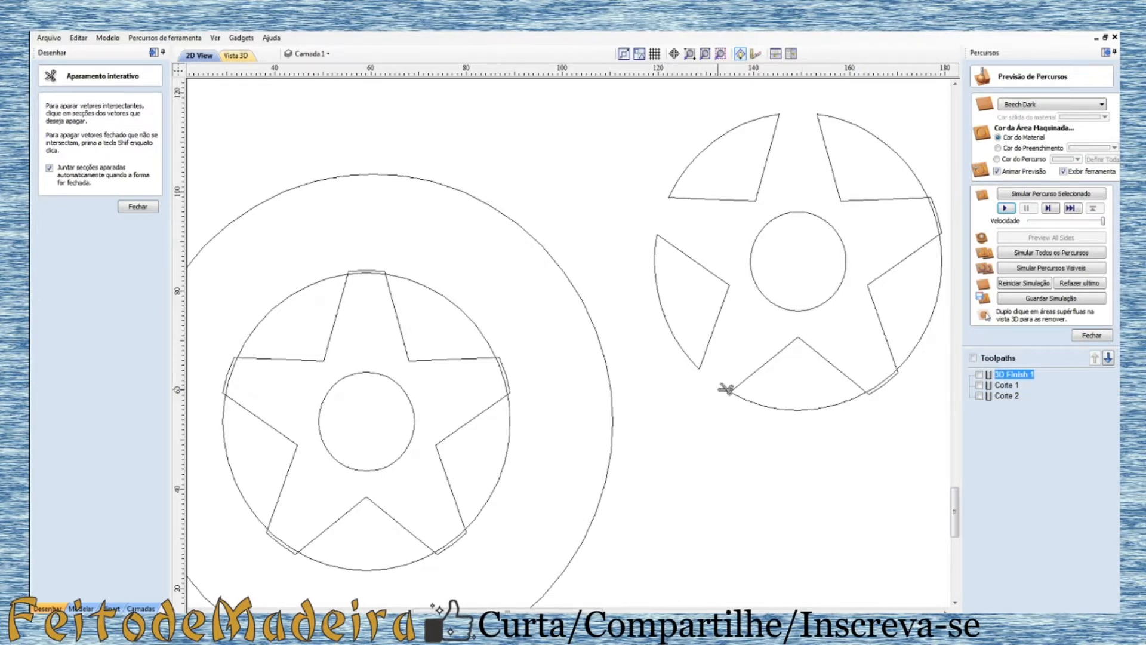
{"action": "left_click", "coordinate": [885, 385]}
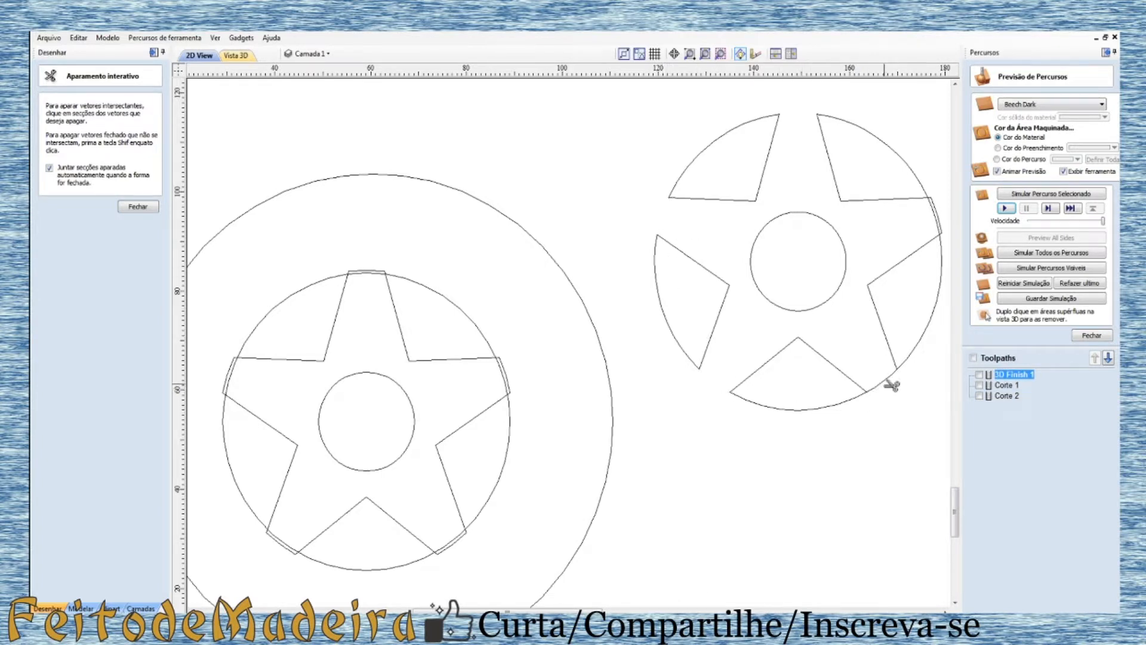
{"action": "left_click", "coordinate": [936, 216]}
{"action": "left_click", "coordinate": [146, 206]}
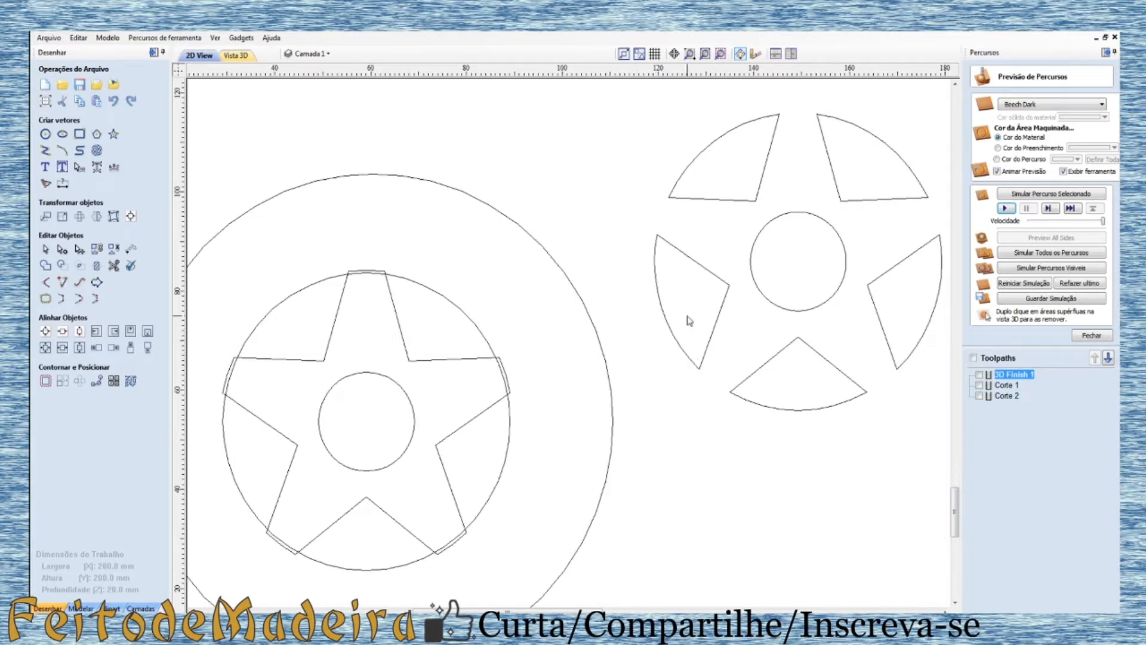
{"action": "left_click", "coordinate": [777, 306]}
{"action": "key", "text": "Delete"}
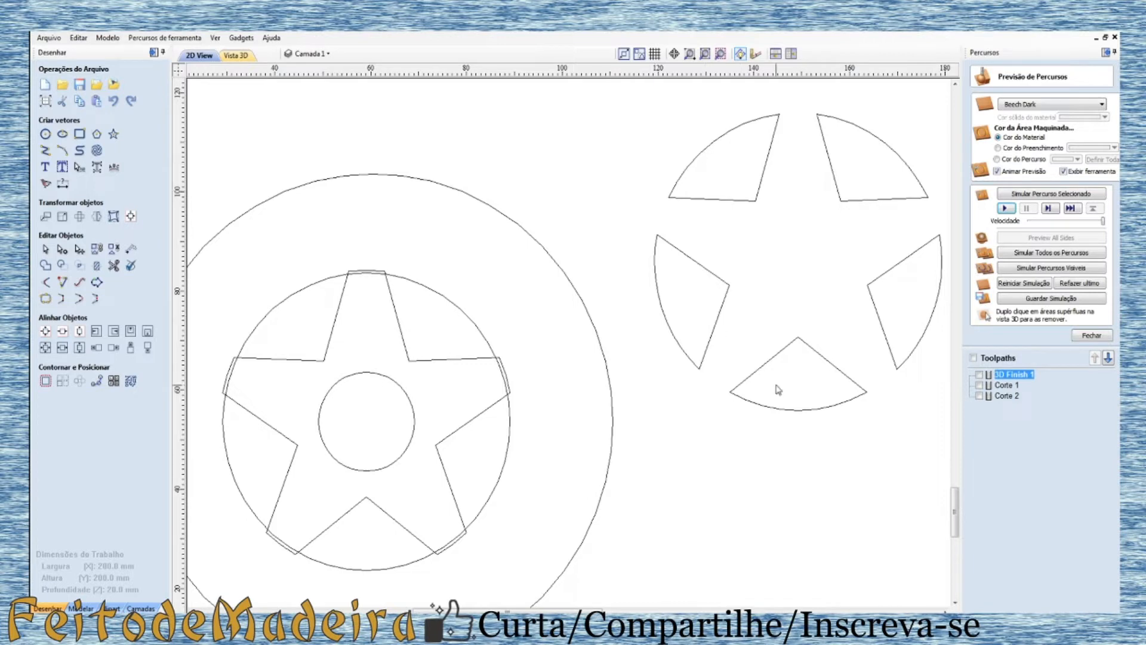
Step: Examine the hub recess and its bolt holes on the simulated wheel in 3D, and return to the 2D drawing
{"action": "scroll", "coordinate": [435, 333], "scroll_direction": "down", "scroll_amount": 2}
{"action": "scroll", "coordinate": [369, 441], "scroll_direction": "up", "scroll_amount": 2}
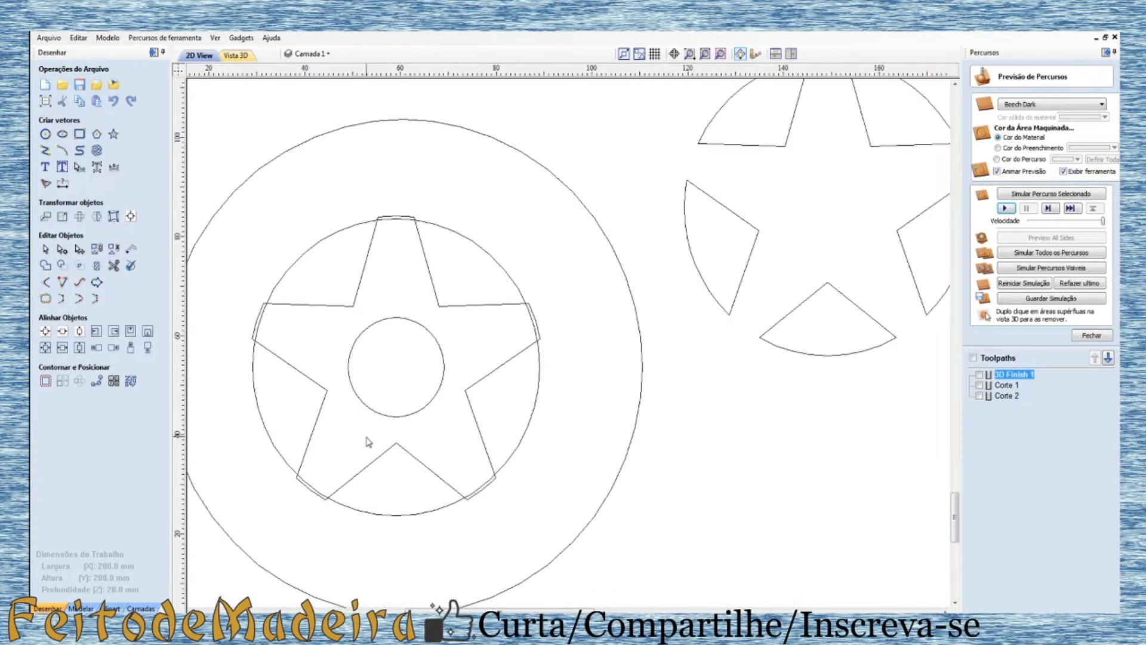
{"action": "left_click", "coordinate": [236, 55]}
{"action": "scroll", "coordinate": [524, 338], "scroll_direction": "up", "scroll_amount": 4}
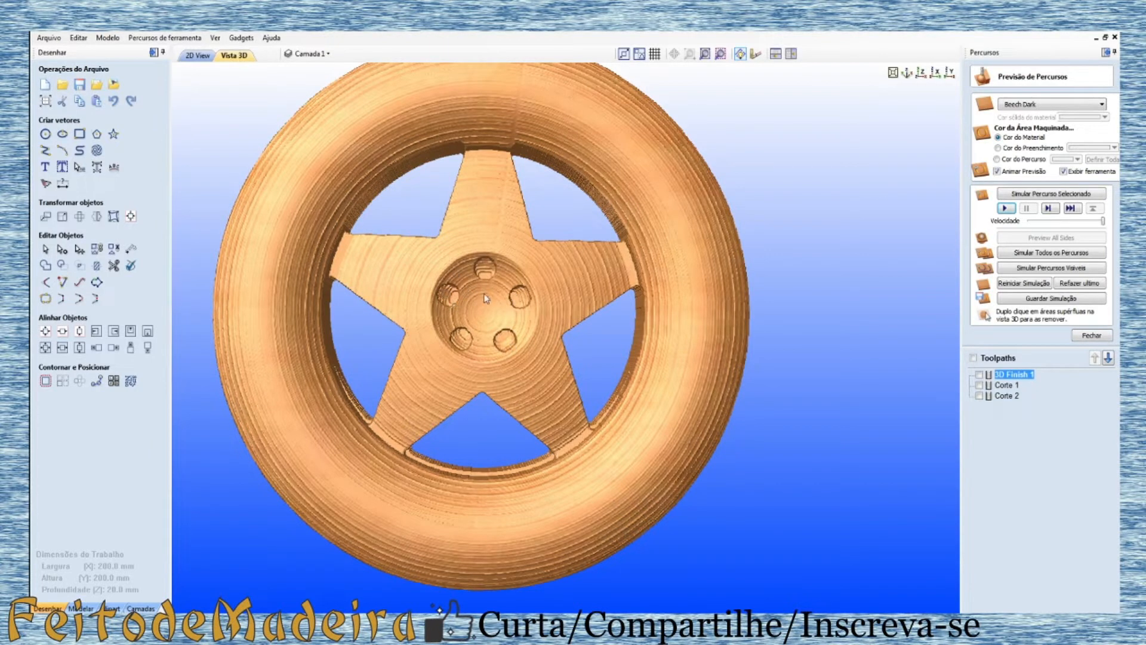
{"action": "left_click", "coordinate": [197, 55]}
{"action": "scroll", "coordinate": [402, 397], "scroll_direction": "up", "scroll_amount": 3}
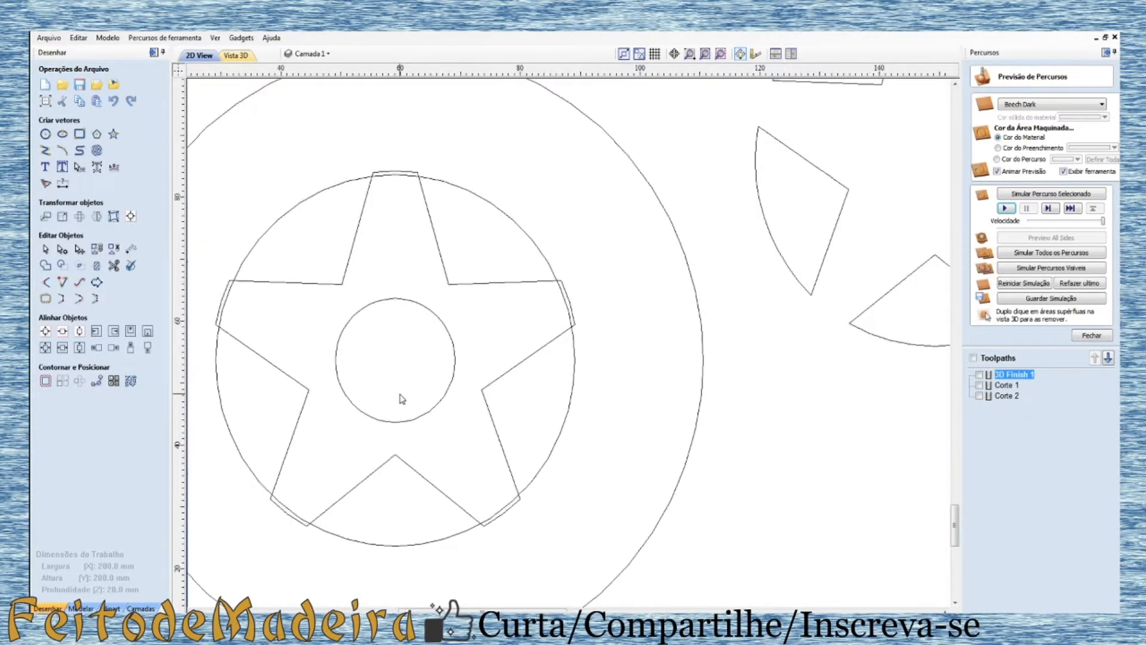
Step: Draw a circle with a 4 mm diameter inside the hub circle, below its uppermost point
{"action": "left_click", "coordinate": [45, 134]}
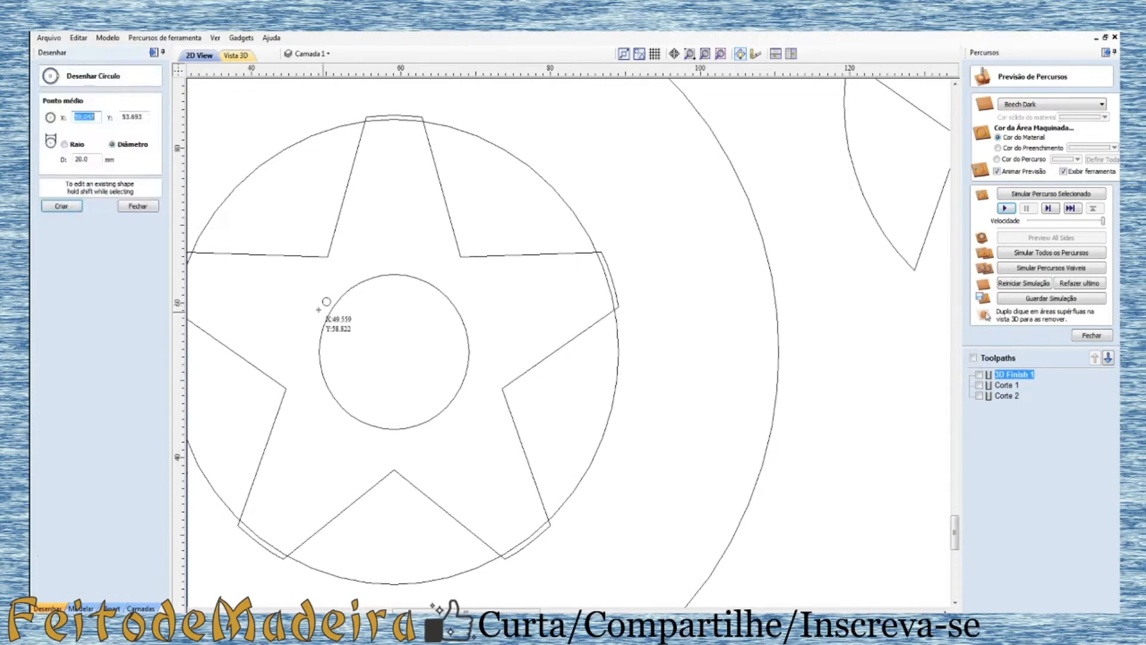
{"action": "left_click_drag", "start_coordinate": [91, 160], "coordinate": [42, 162]}
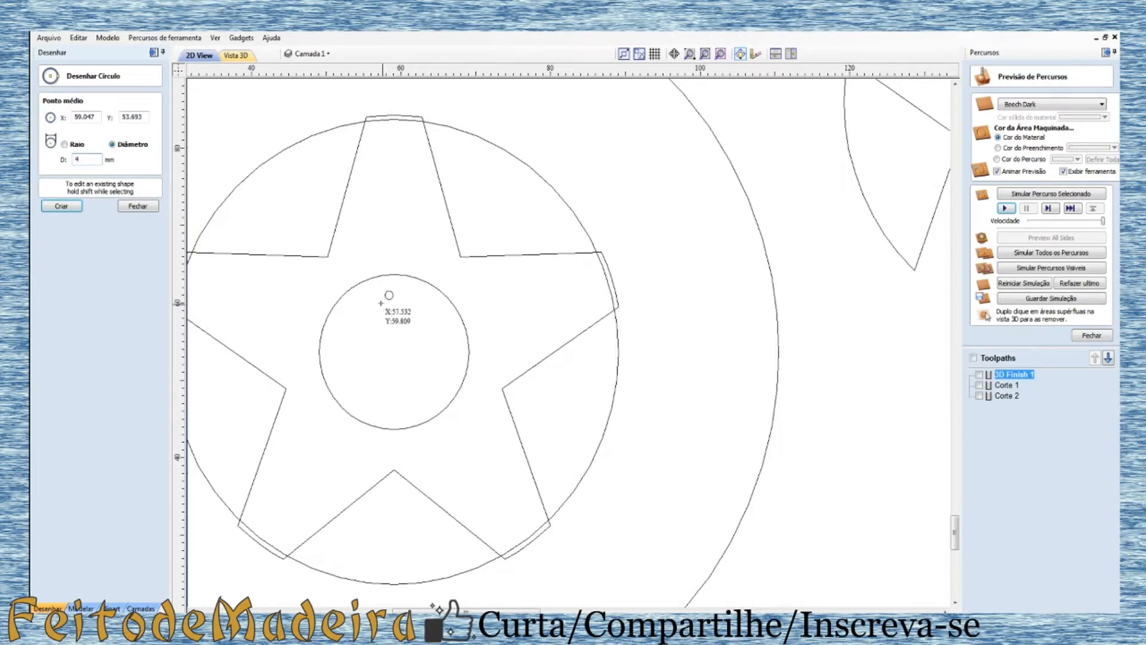
{"action": "left_click", "coordinate": [392, 303]}
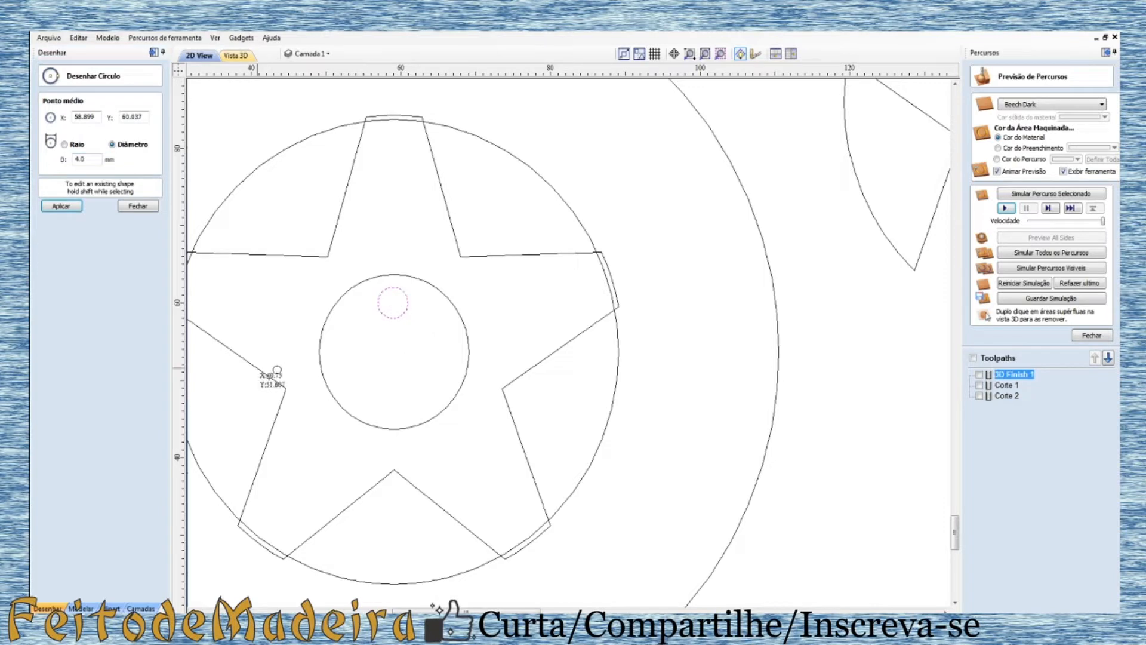
{"action": "left_click", "coordinate": [132, 208]}
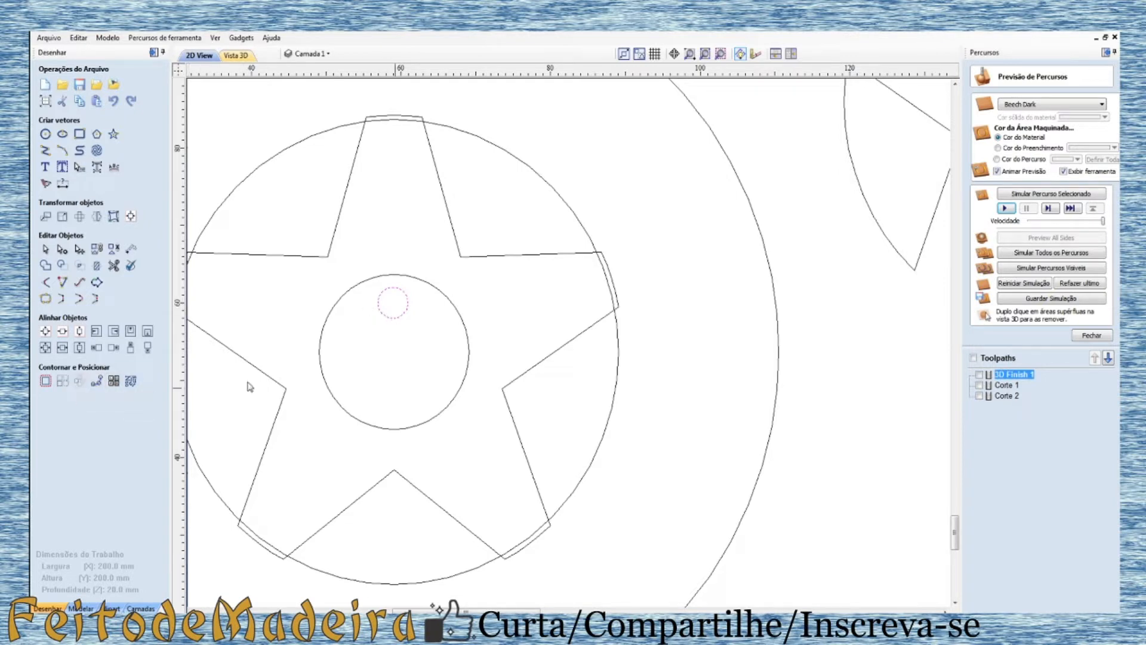
Step: Move the 4 mm circle up until it touches the inside of the hub circle's uppermost point, centred horizontally in the hub
{"action": "left_click", "coordinate": [389, 308]}
{"action": "left_click", "coordinate": [383, 309]}
{"action": "scroll", "coordinate": [394, 305], "scroll_direction": "up", "scroll_amount": 3}
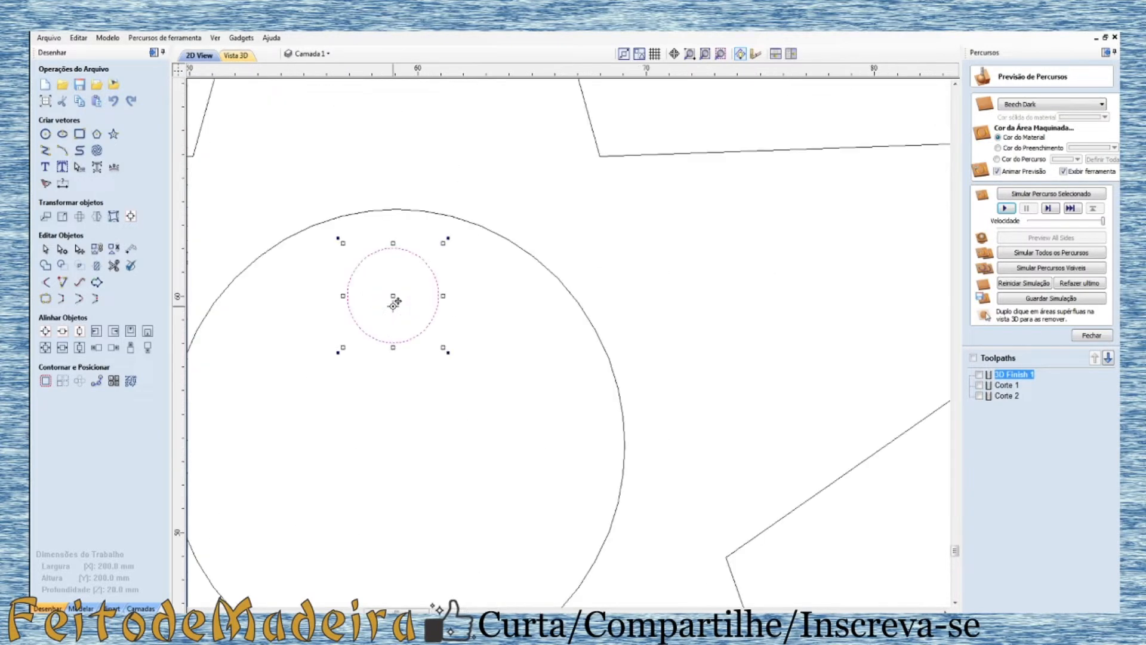
{"action": "scroll", "coordinate": [442, 253], "scroll_direction": "down", "scroll_amount": 1}
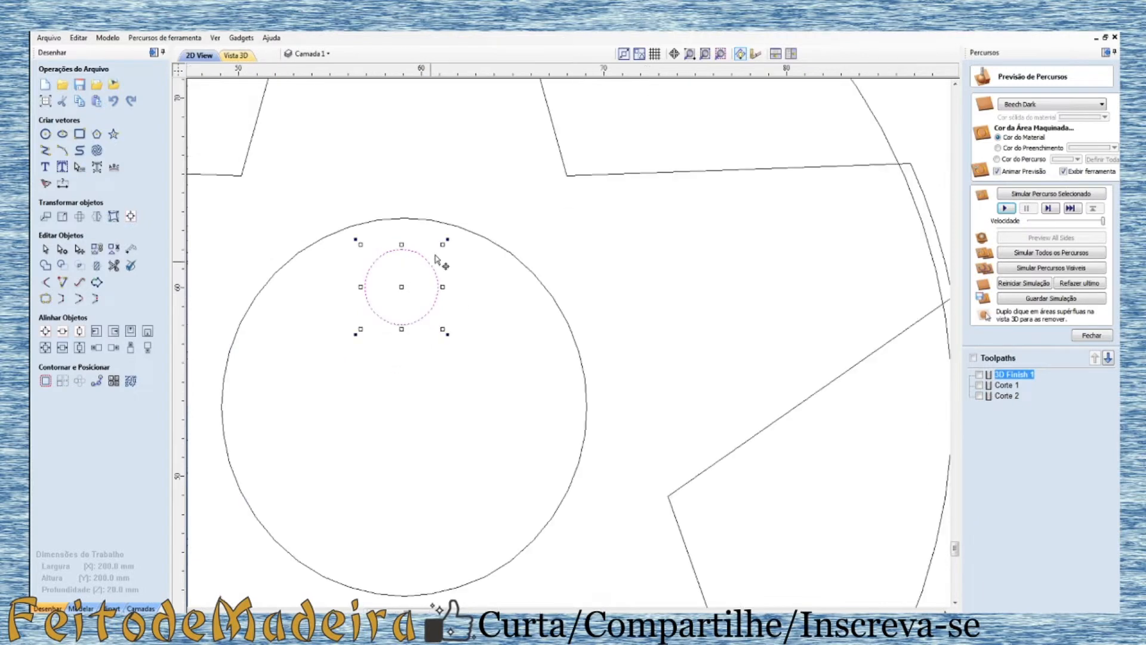
{"action": "left_click", "coordinate": [402, 286]}
{"action": "left_click", "coordinate": [382, 358]}
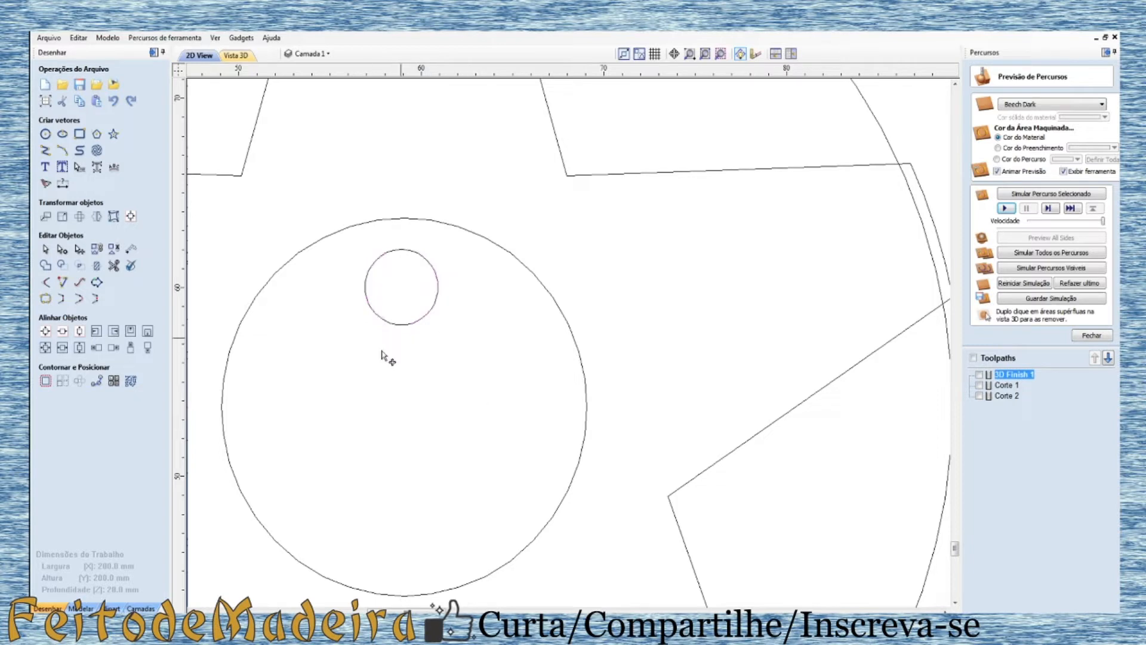
{"action": "left_click", "coordinate": [398, 325]}
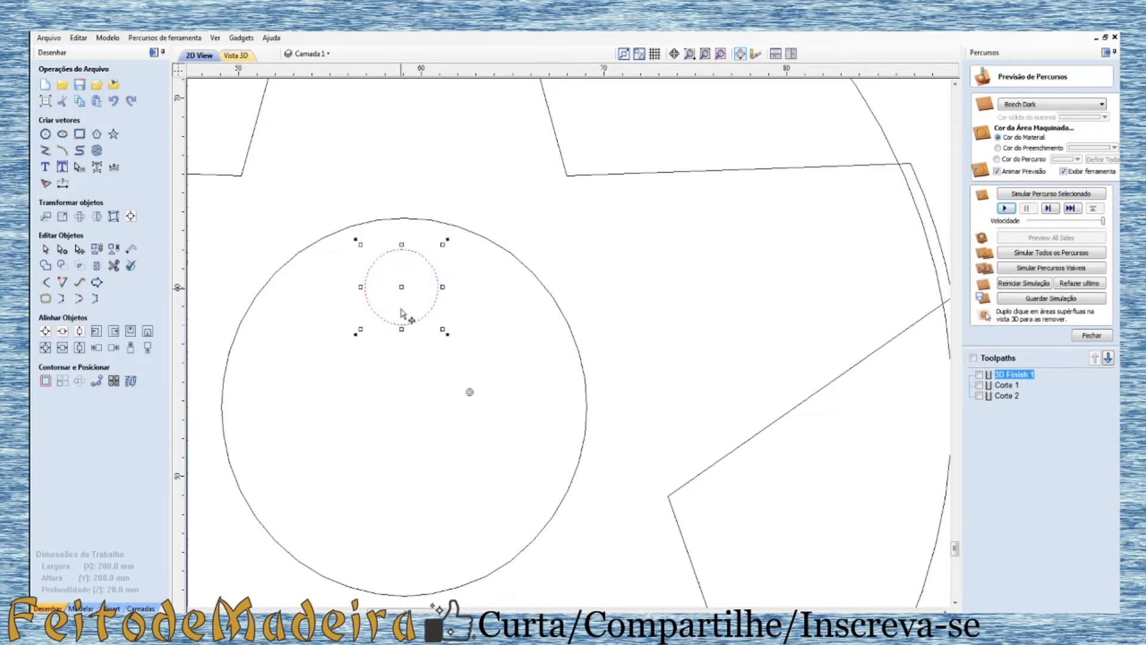
{"action": "left_click_drag", "start_coordinate": [405, 246], "coordinate": [405, 218]}
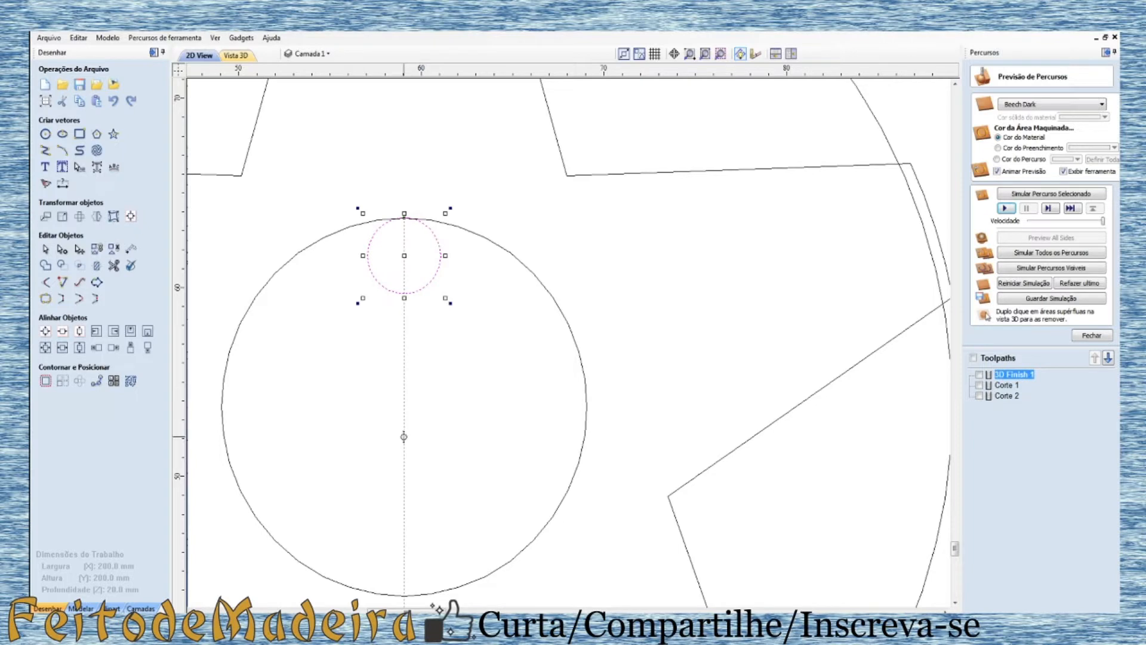
{"action": "scroll", "coordinate": [525, 391], "scroll_direction": "down", "scroll_amount": 2}
{"action": "left_click", "coordinate": [514, 339]}
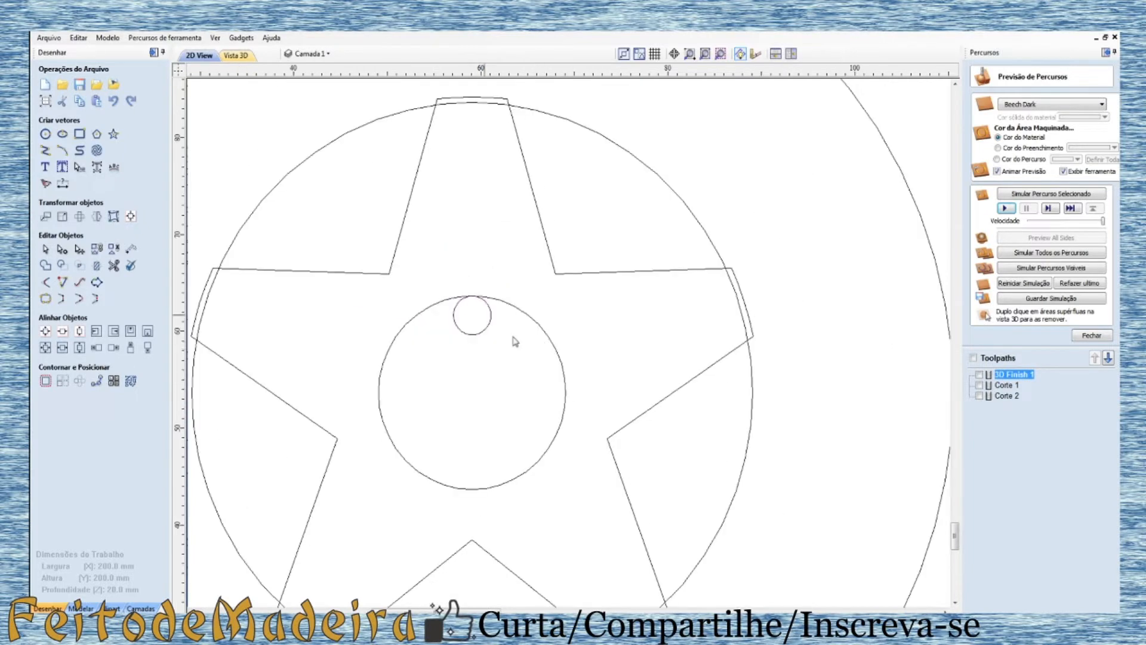
Step: Place the 4 mm circle's rotation centre at the hub circle's centre and start a circular copy of it
{"action": "mouse_move", "coordinate": [432, 269]}
{"action": "left_mouse_down"}
{"action": "mouse_move", "coordinate": [419, 362]}
{"action": "mouse_move", "coordinate": [520, 410]}
{"action": "left_mouse_up"}
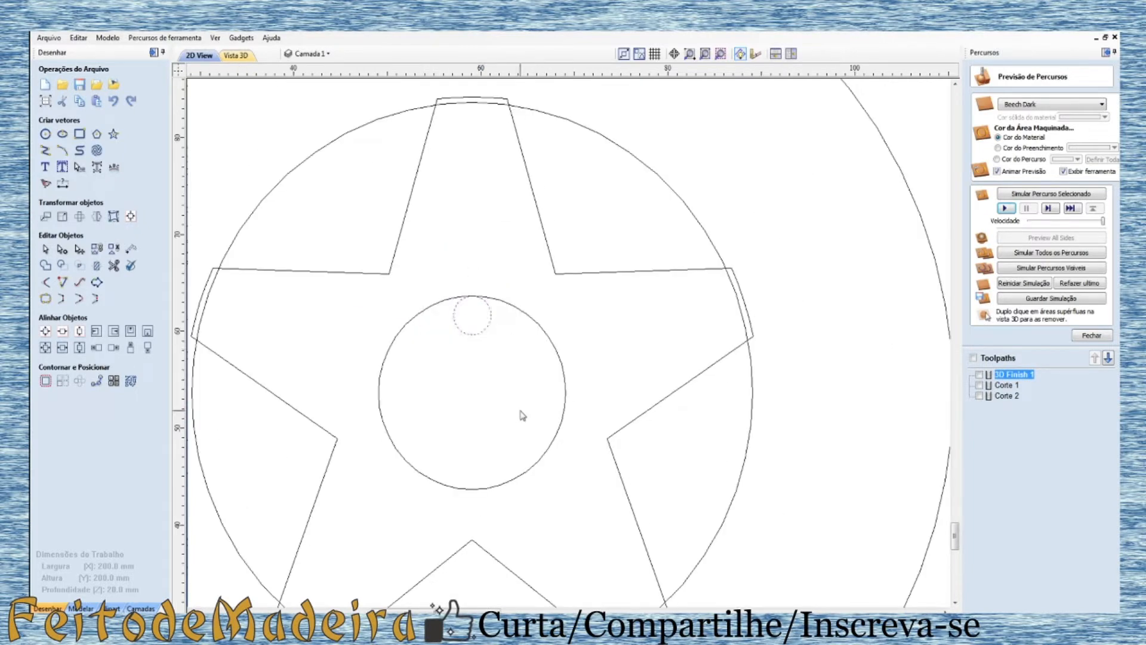
{"action": "left_click", "coordinate": [475, 330]}
{"action": "left_click", "coordinate": [472, 314]}
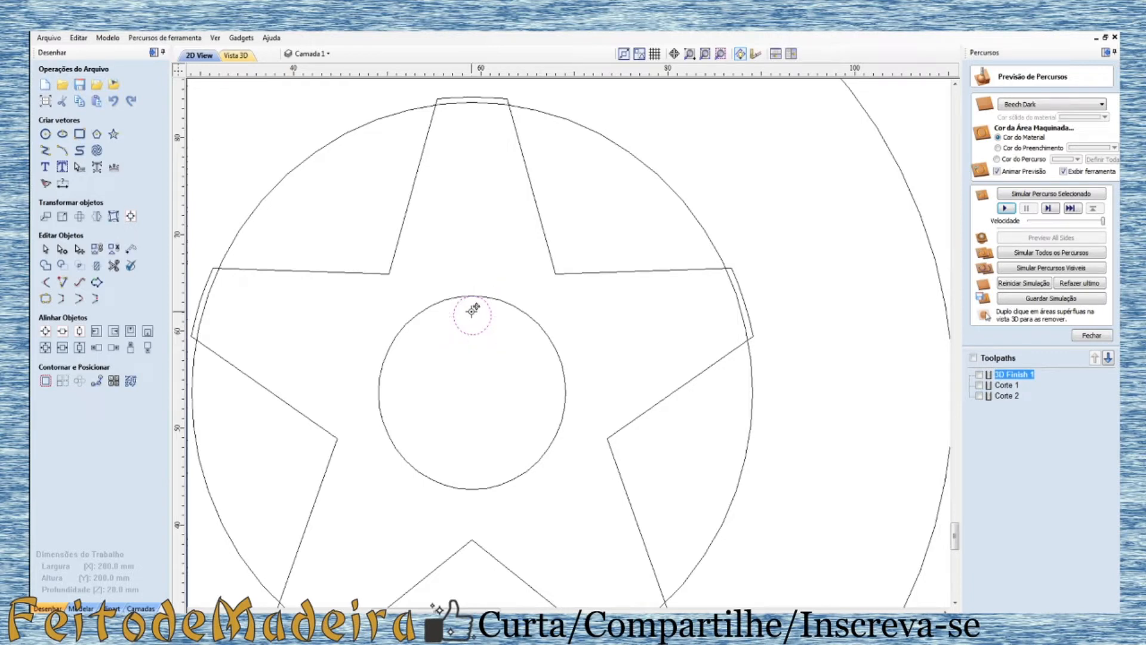
{"action": "left_click", "coordinate": [533, 468]}
{"action": "left_click", "coordinate": [537, 463]}
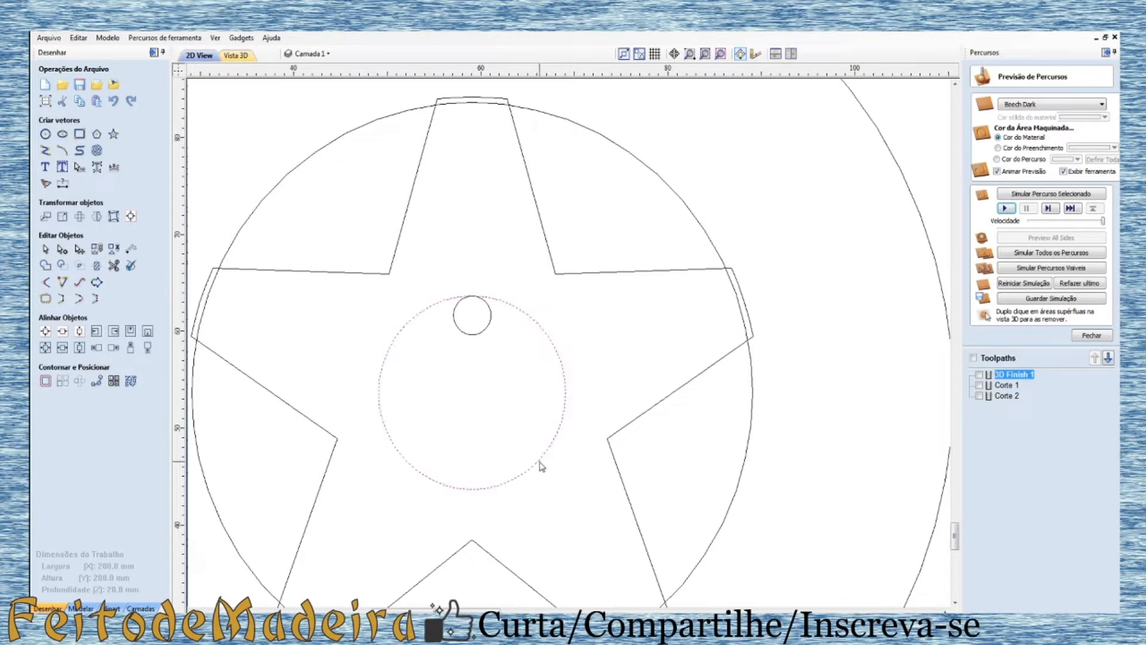
{"action": "left_click", "coordinate": [476, 338]}
{"action": "left_click", "coordinate": [474, 336]}
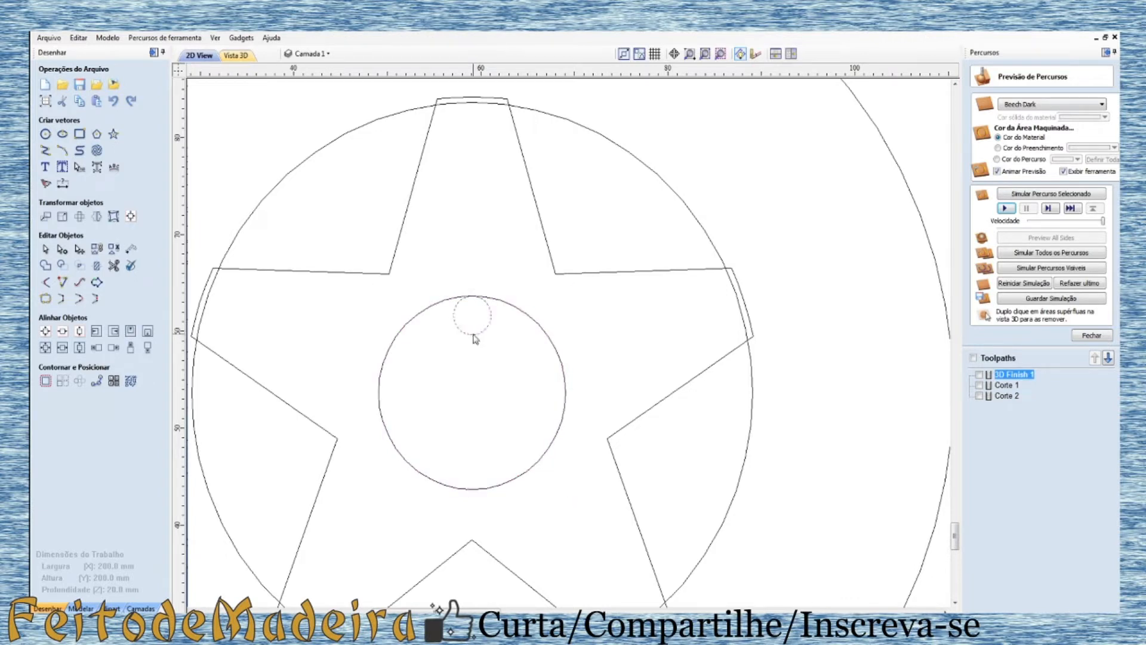
{"action": "left_click", "coordinate": [474, 335]}
{"action": "mouse_move", "coordinate": [473, 314]}
{"action": "left_mouse_down"}
{"action": "mouse_move", "coordinate": [472, 357]}
{"action": "mouse_move", "coordinate": [471, 317]}
{"action": "left_mouse_up"}
{"action": "scroll", "coordinate": [468, 361], "scroll_direction": "up", "scroll_amount": 2}
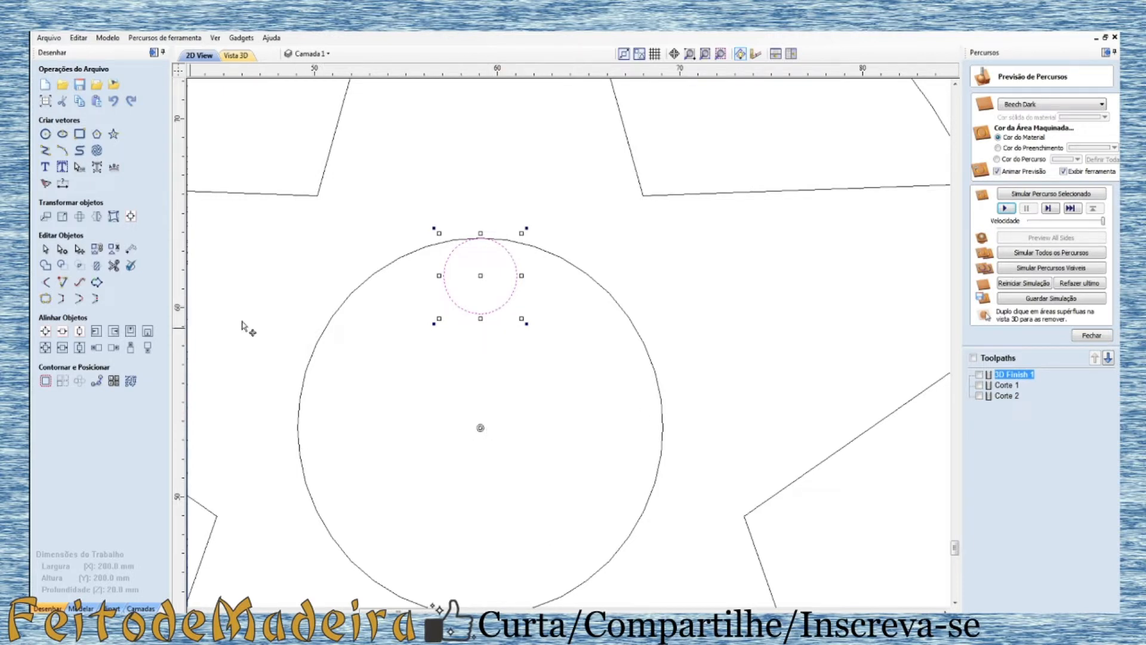
{"action": "left_click", "coordinate": [77, 382]}
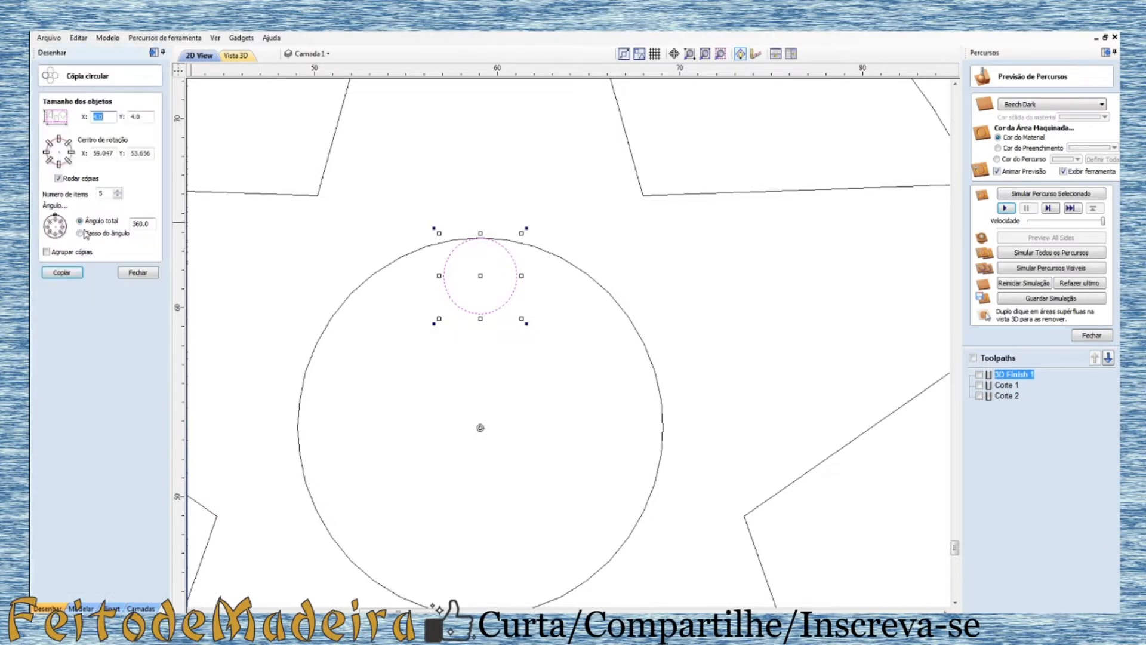
{"action": "left_click", "coordinate": [118, 196]}
{"action": "left_click", "coordinate": [69, 272]}
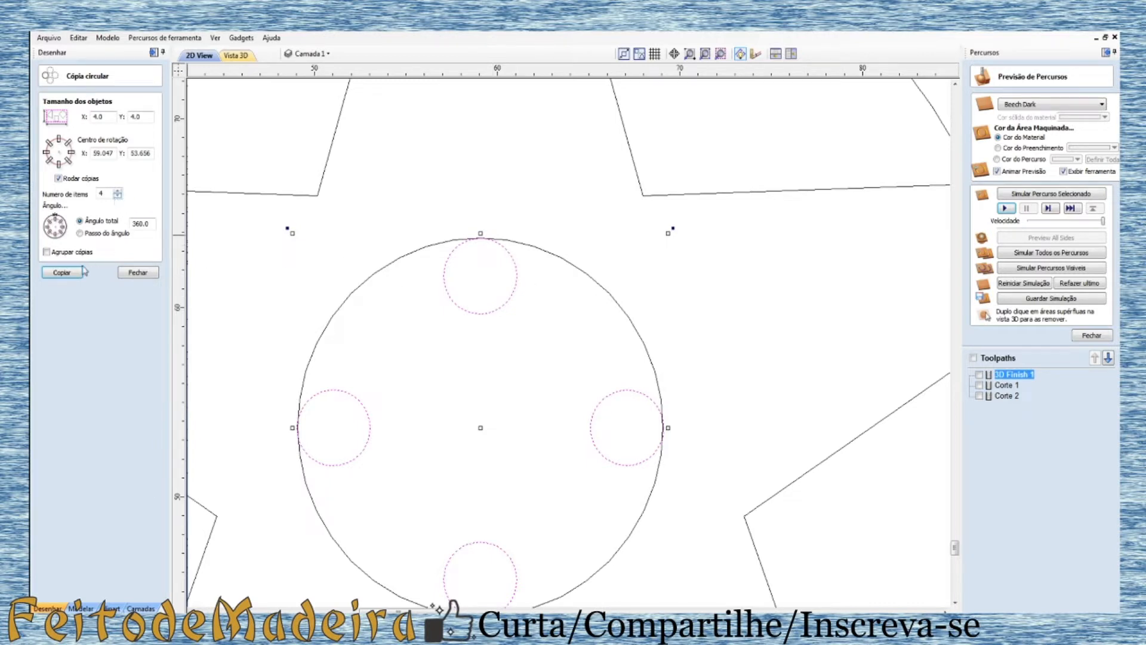
{"action": "key", "text": "ctrl+z"}
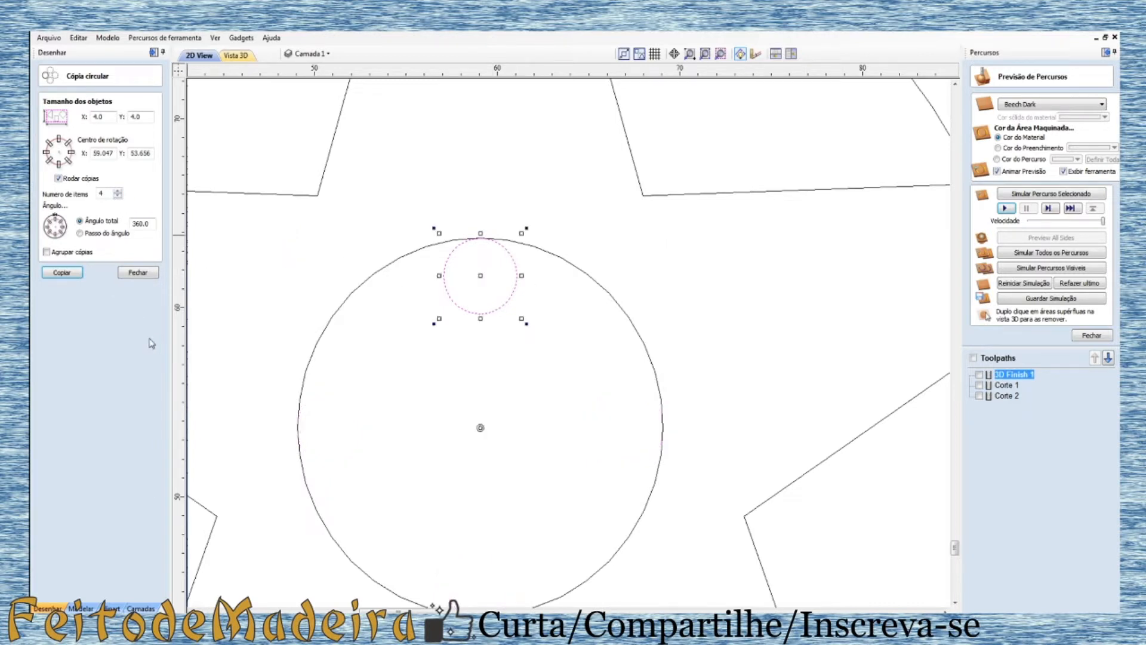
Step: Circular-copy the 4 mm circle as five items over a total angle of 360° around the hub's centre
{"action": "left_click", "coordinate": [118, 192]}
{"action": "left_click", "coordinate": [62, 273]}
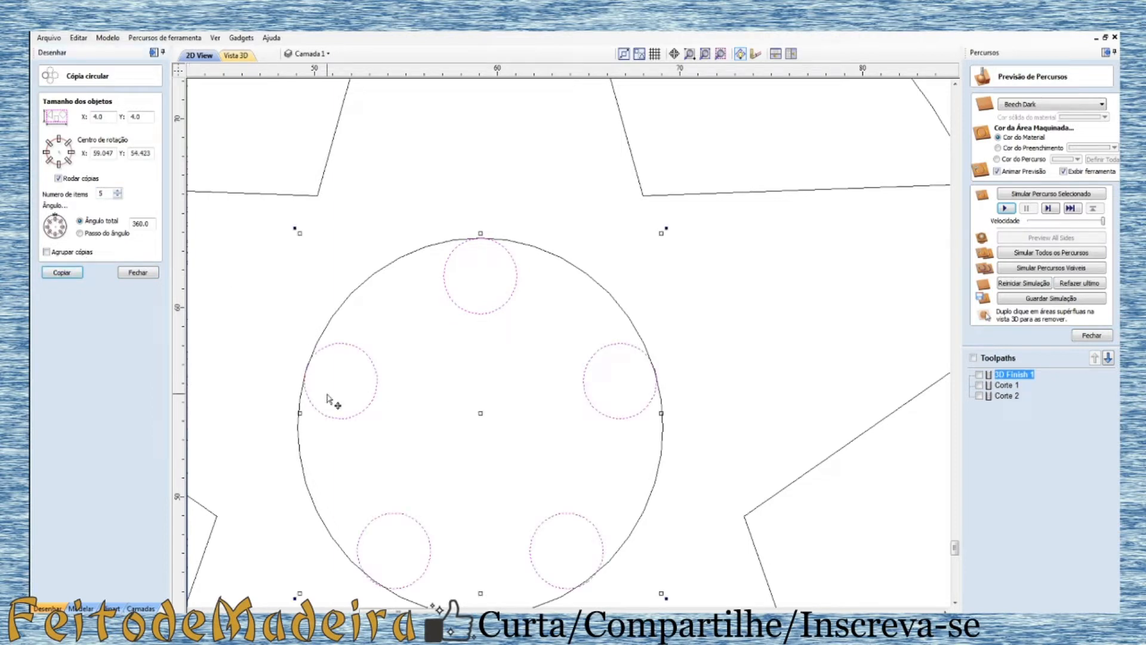
{"action": "left_click", "coordinate": [138, 273]}
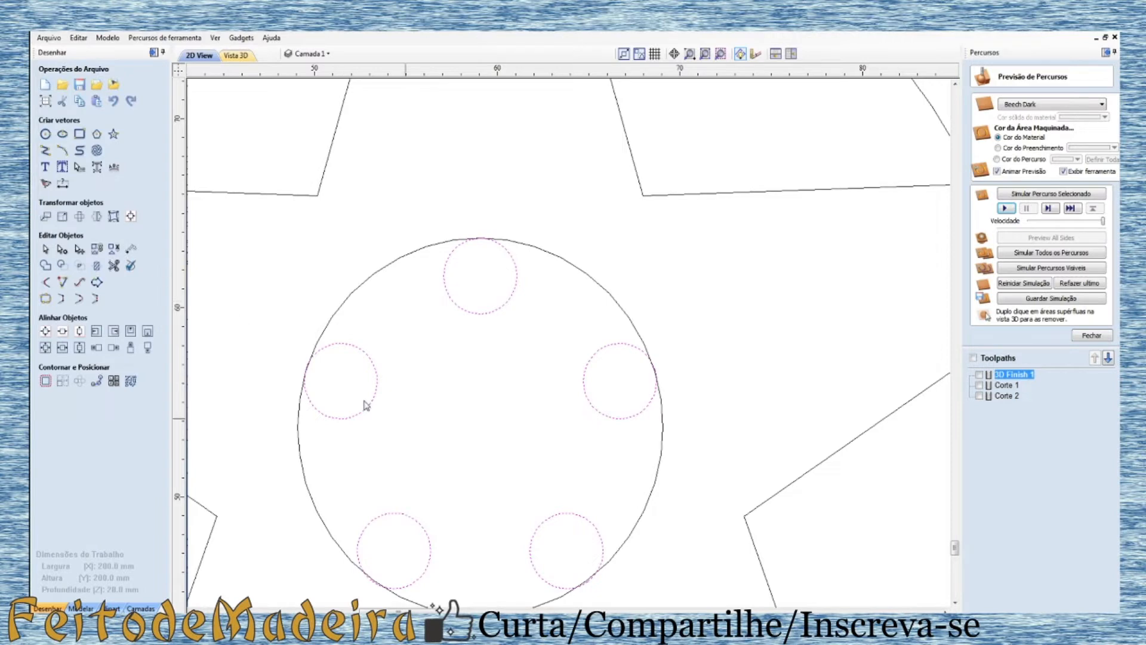
Step: Examine the simulated wheel's tire, star and hub in 3D from a tilted angle, and return to the 2D drawing
{"action": "scroll", "coordinate": [538, 394], "scroll_direction": "down", "scroll_amount": 2}
{"action": "scroll", "coordinate": [556, 394], "scroll_direction": "down", "scroll_amount": 1}
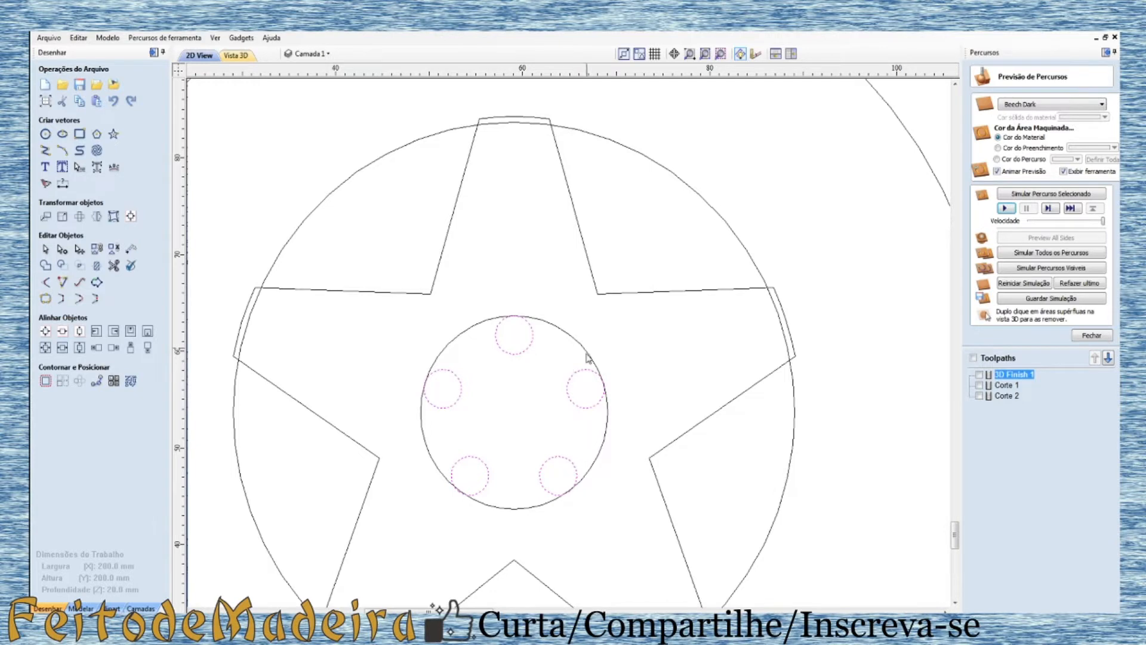
{"action": "scroll", "coordinate": [573, 359], "scroll_direction": "down", "scroll_amount": 3}
{"action": "scroll", "coordinate": [600, 308], "scroll_direction": "down", "scroll_amount": 1}
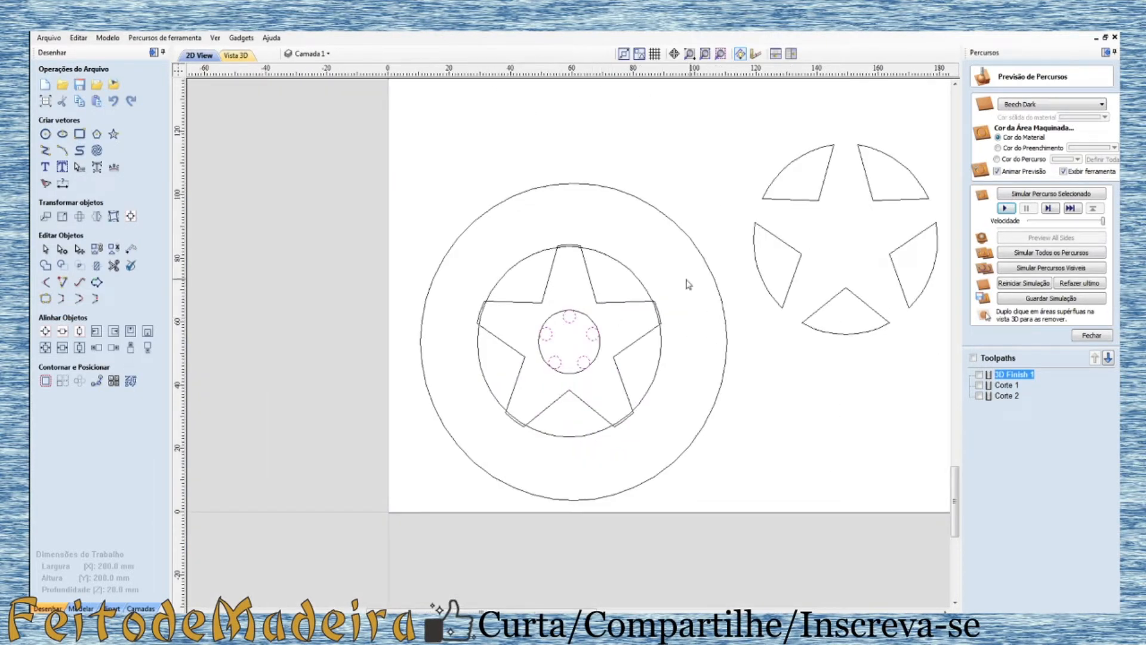
{"action": "left_click", "coordinate": [237, 57]}
{"action": "left_click_drag", "start_coordinate": [572, 504], "coordinate": [648, 281]}
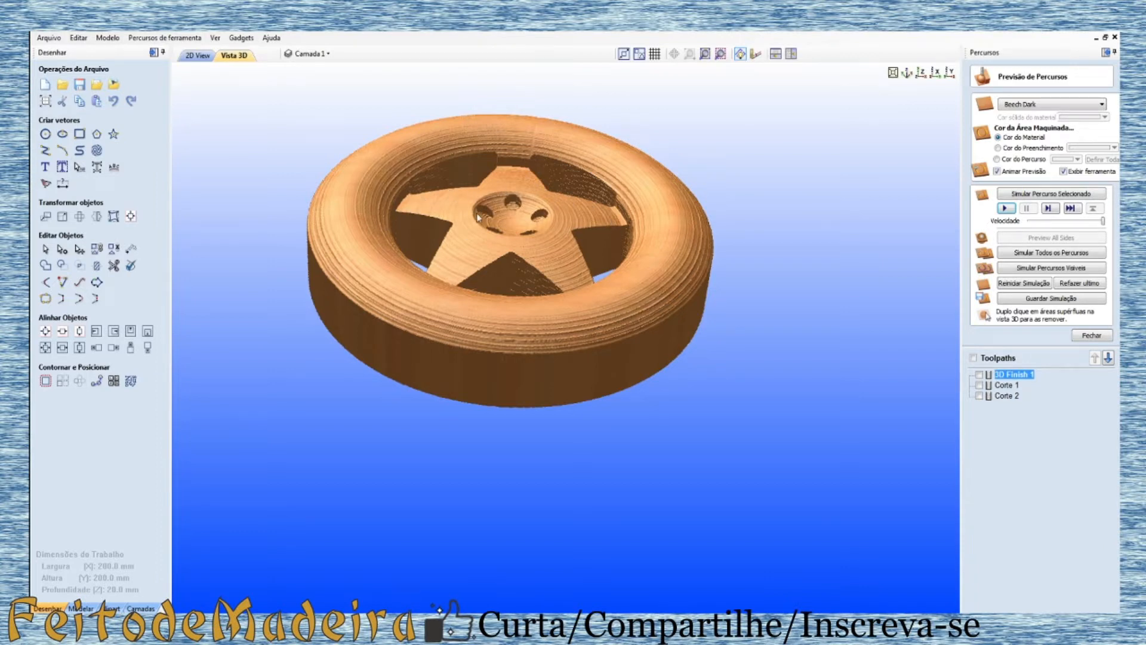
{"action": "left_click_drag", "start_coordinate": [485, 219], "coordinate": [489, 252]}
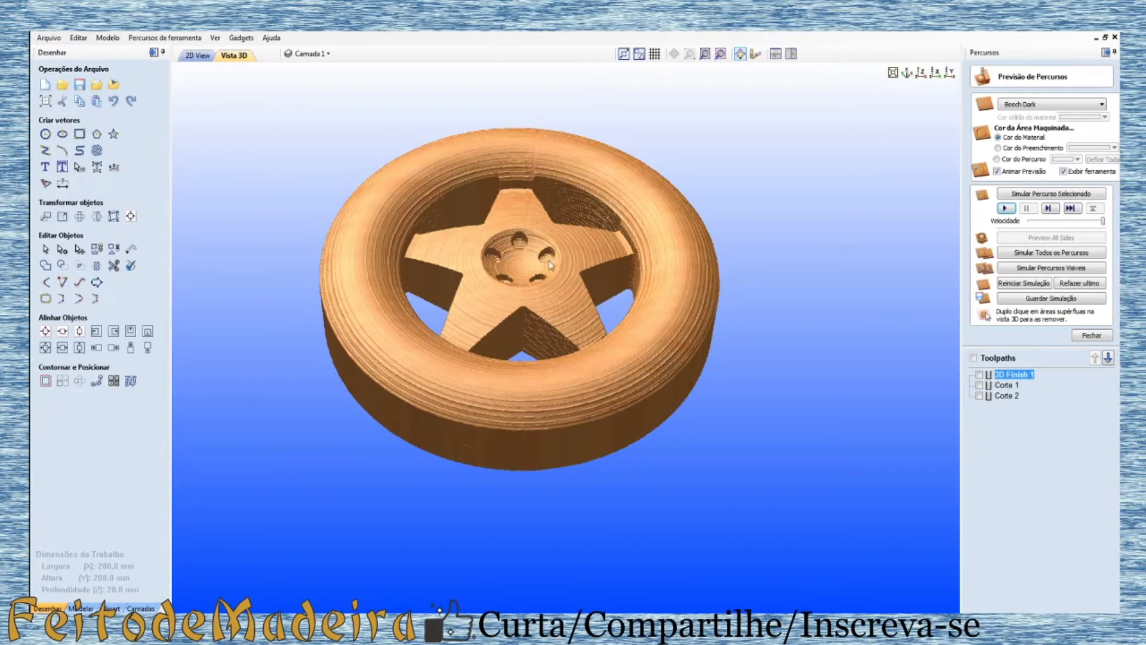
{"action": "left_click", "coordinate": [198, 55]}
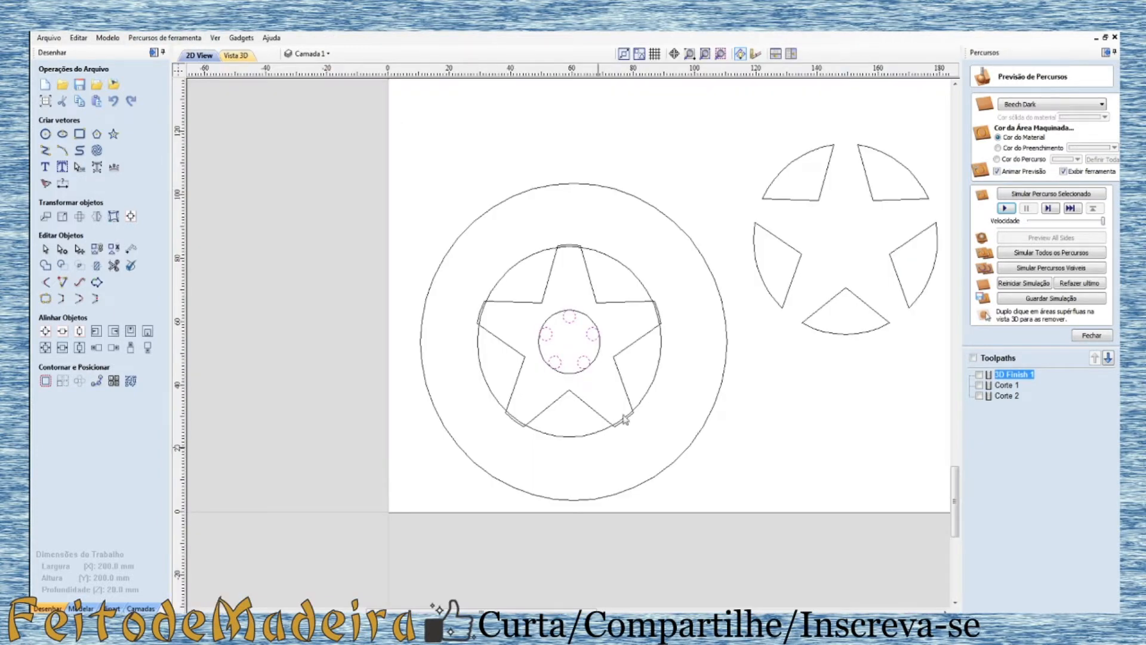
Step: Set up a shape from the tire's outer circle and rim circle with a rounded profile scaled to an exact height of 3 mm
{"action": "left_click", "coordinate": [478, 223]}
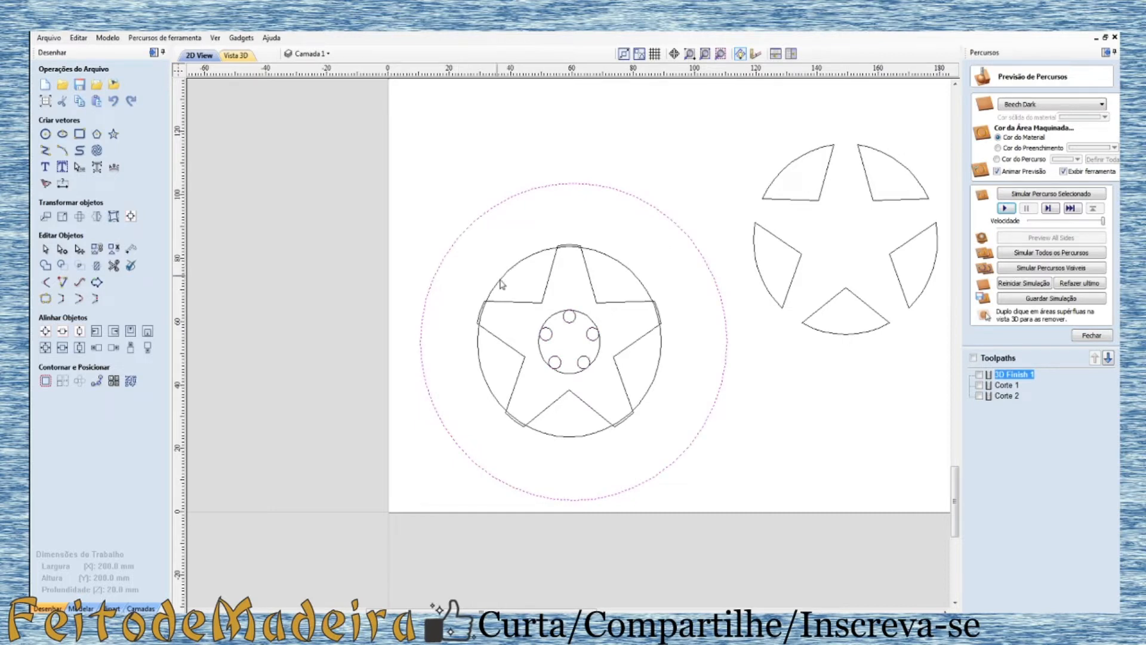
{"action": "left_click", "coordinate": [502, 280], "text": "shift"}
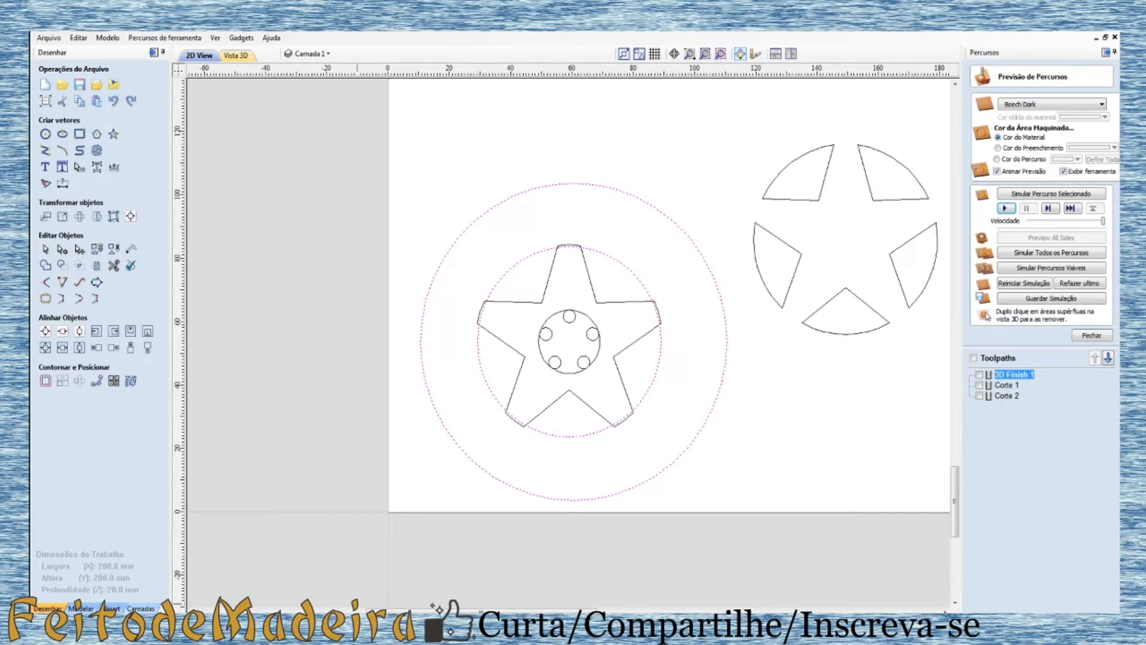
{"action": "left_click", "coordinate": [80, 609]}
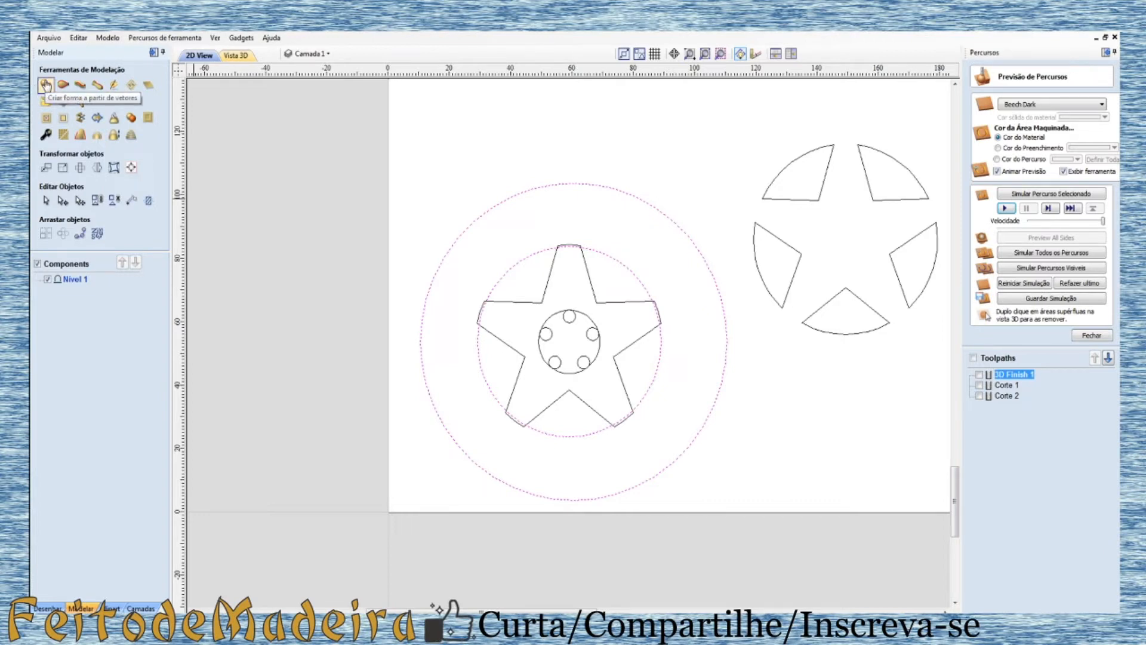
{"action": "left_click", "coordinate": [46, 85]}
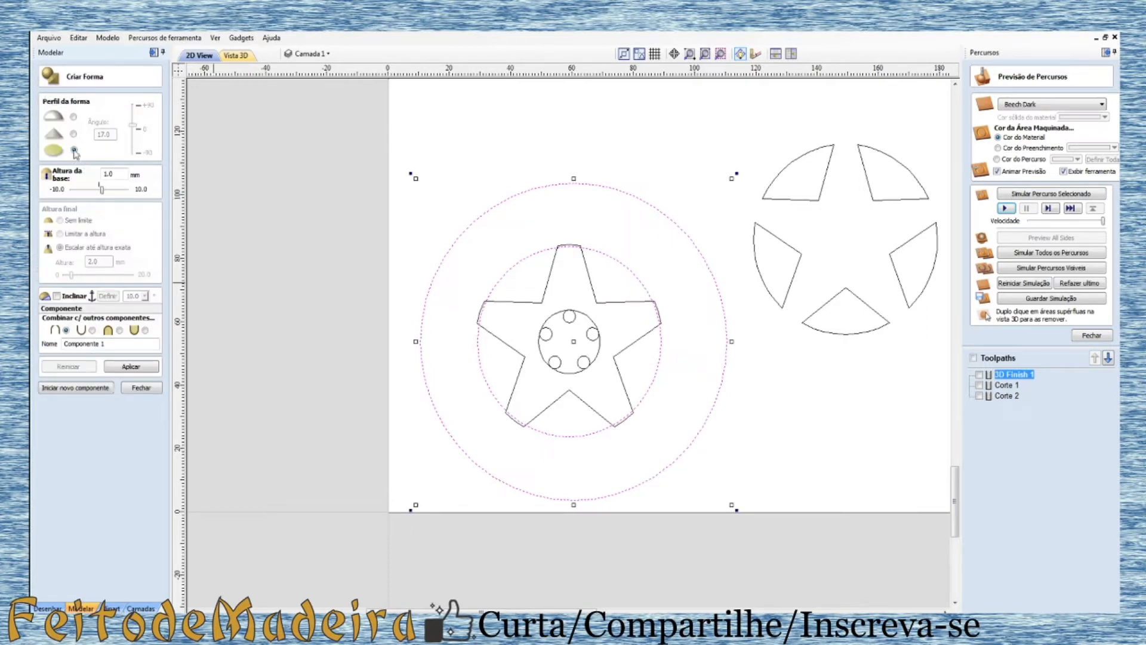
{"action": "left_click", "coordinate": [73, 117]}
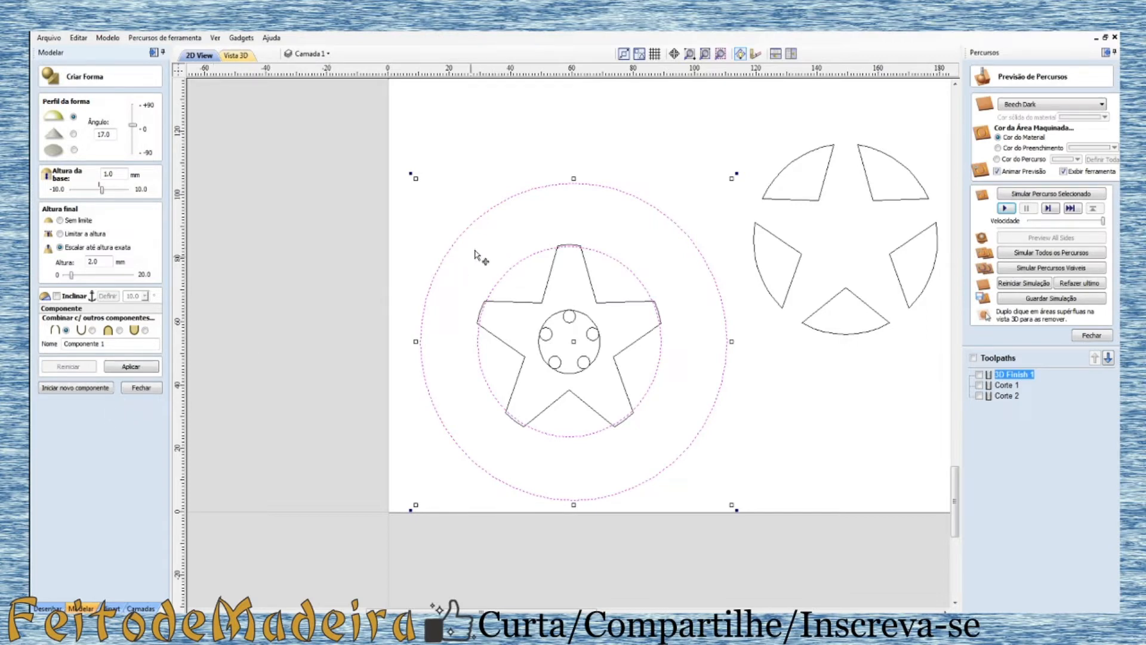
{"action": "double_click", "coordinate": [93, 260]}
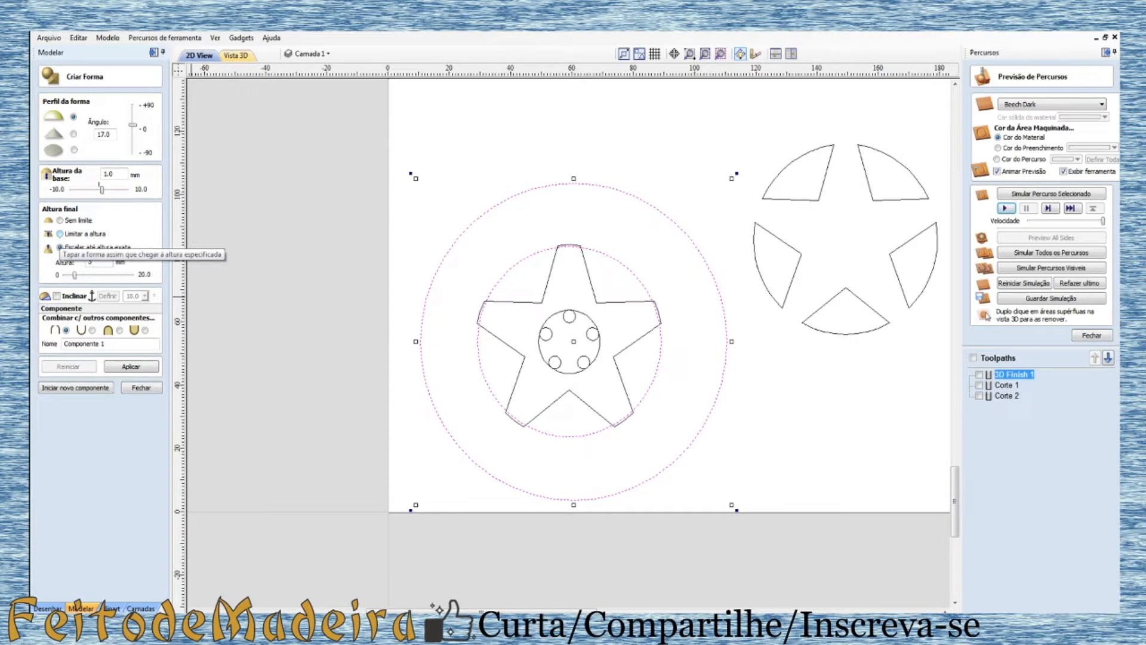
Step: Reset the toolpath simulation to the uncut block, close the toolpath preview and return to the 2D drawing
{"action": "left_click", "coordinate": [233, 57]}
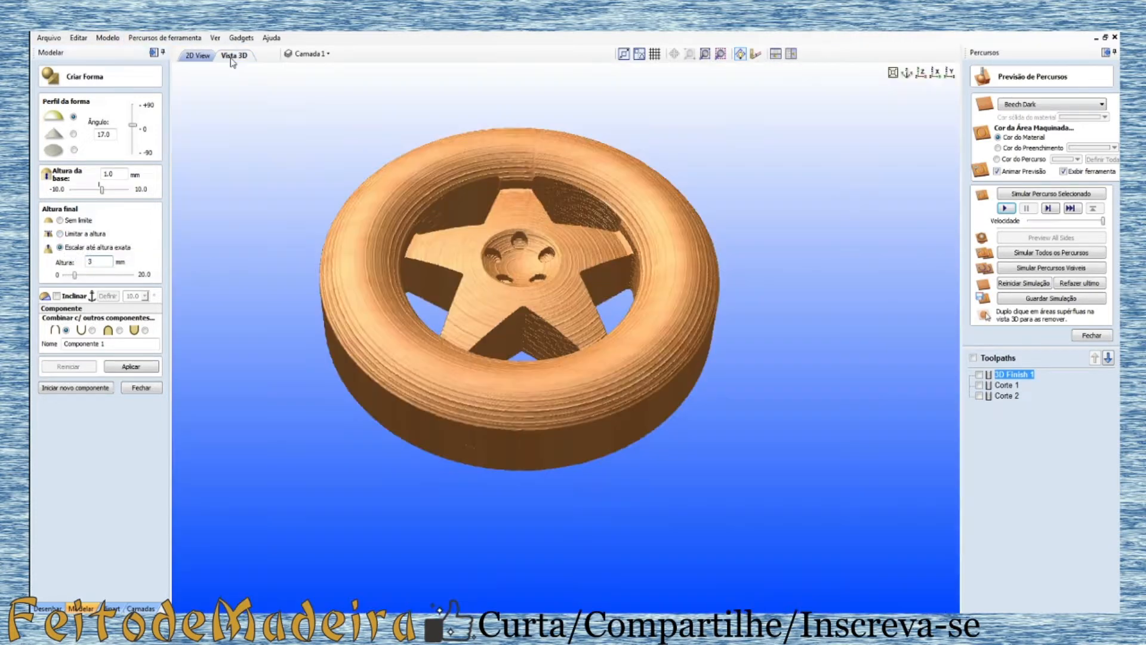
{"action": "left_click", "coordinate": [1078, 336]}
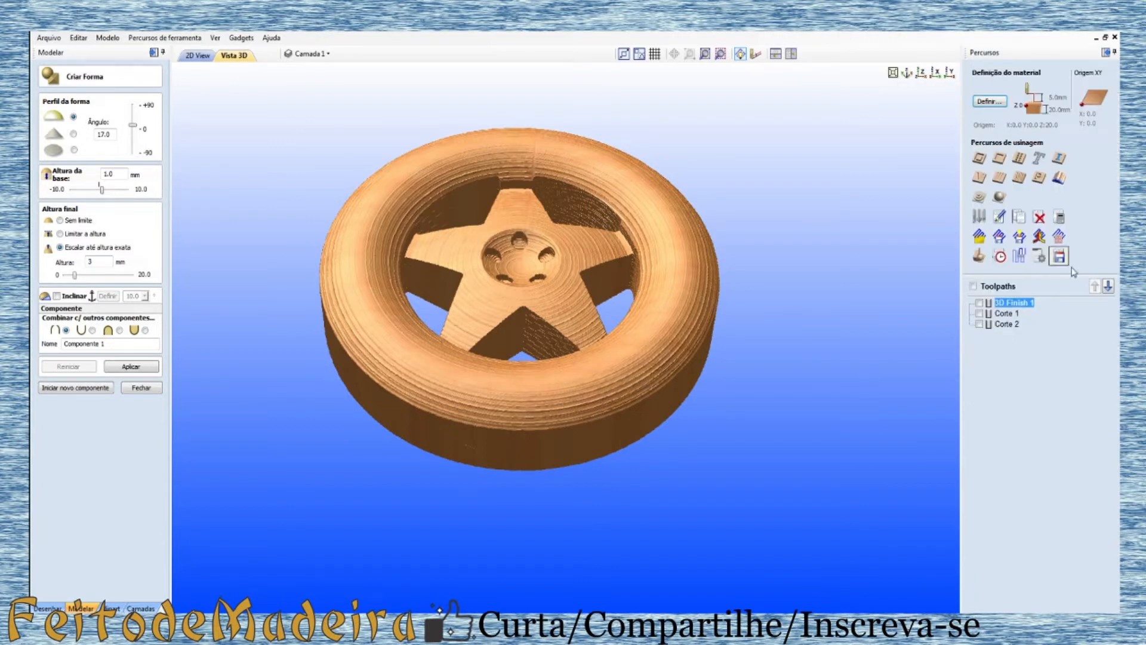
{"action": "left_click", "coordinate": [979, 259]}
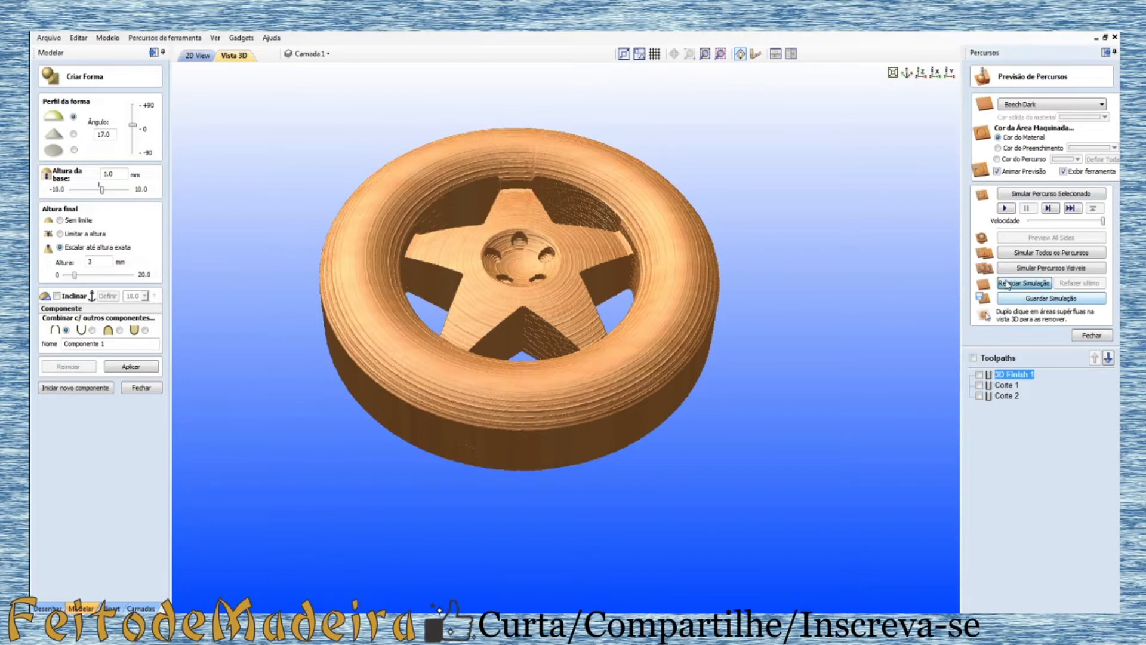
{"action": "left_click", "coordinate": [1023, 283]}
{"action": "left_click", "coordinate": [1091, 336]}
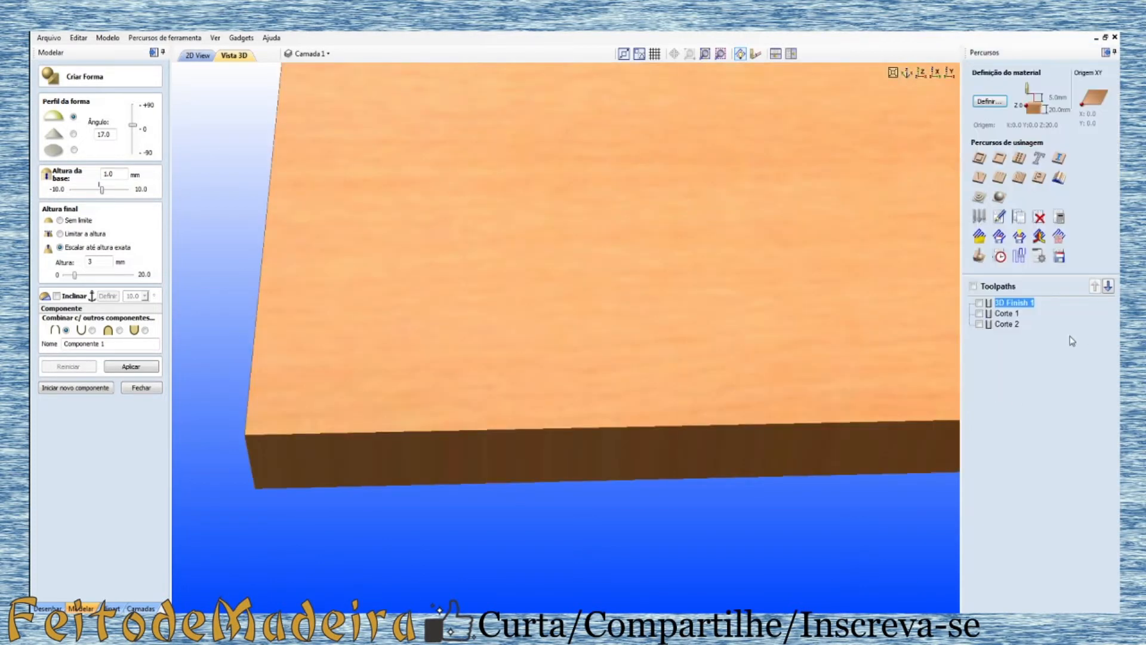
{"action": "left_click", "coordinate": [198, 56]}
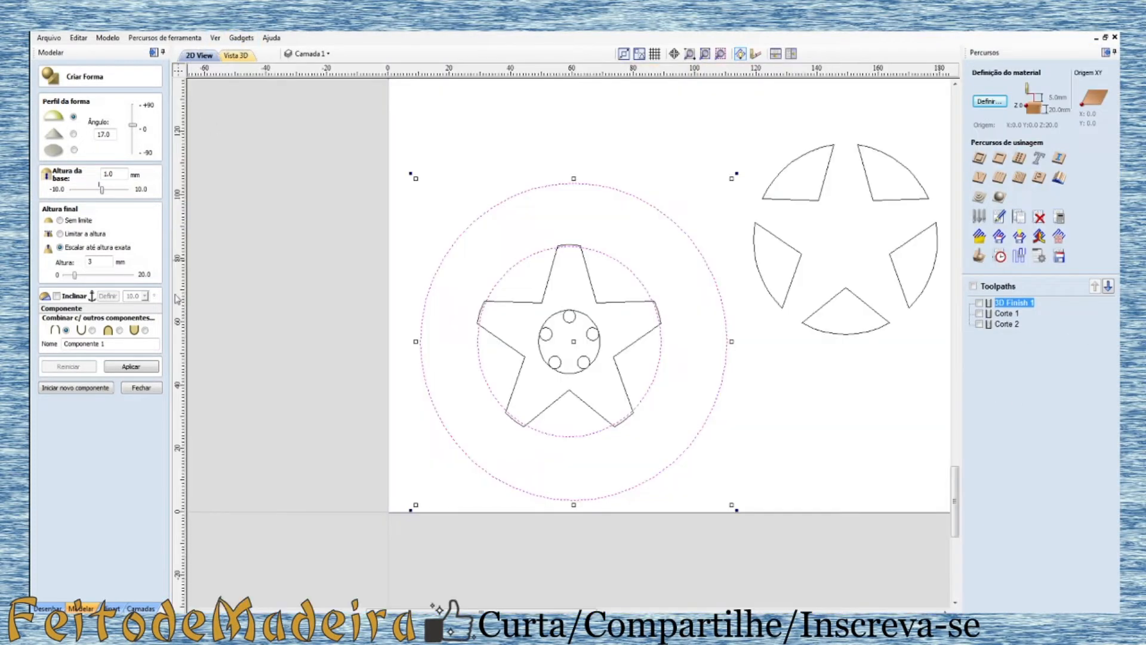
Step: Apply the rounded tire shape and inspect the ring in 3D from a lower angle
{"action": "left_click", "coordinate": [130, 367]}
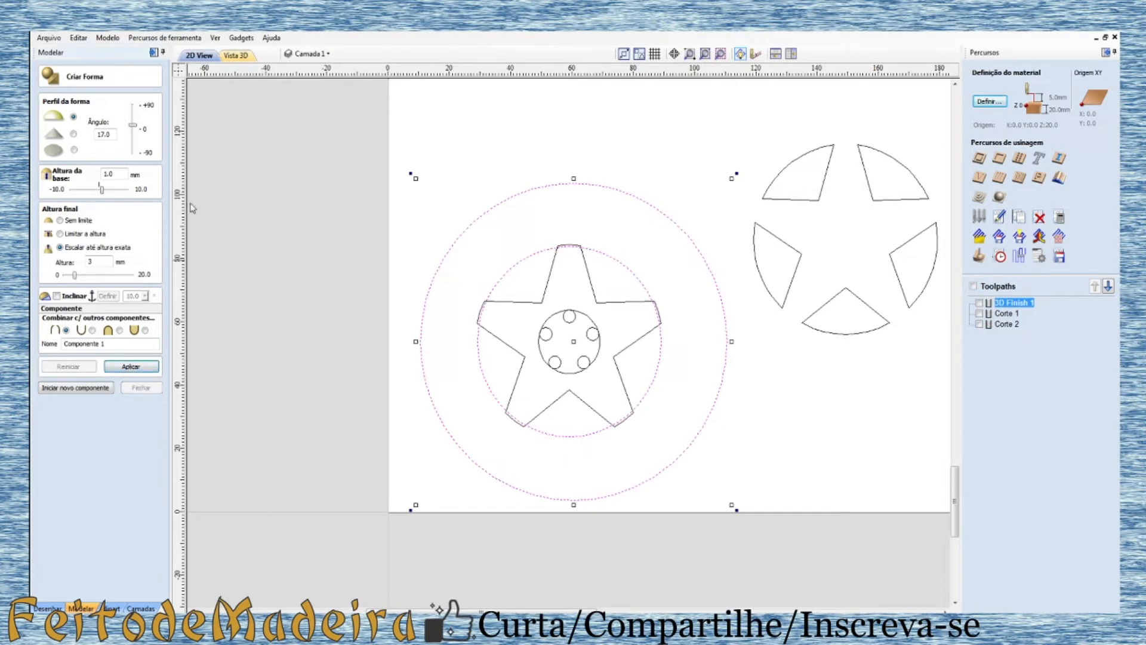
{"action": "left_click", "coordinate": [236, 57]}
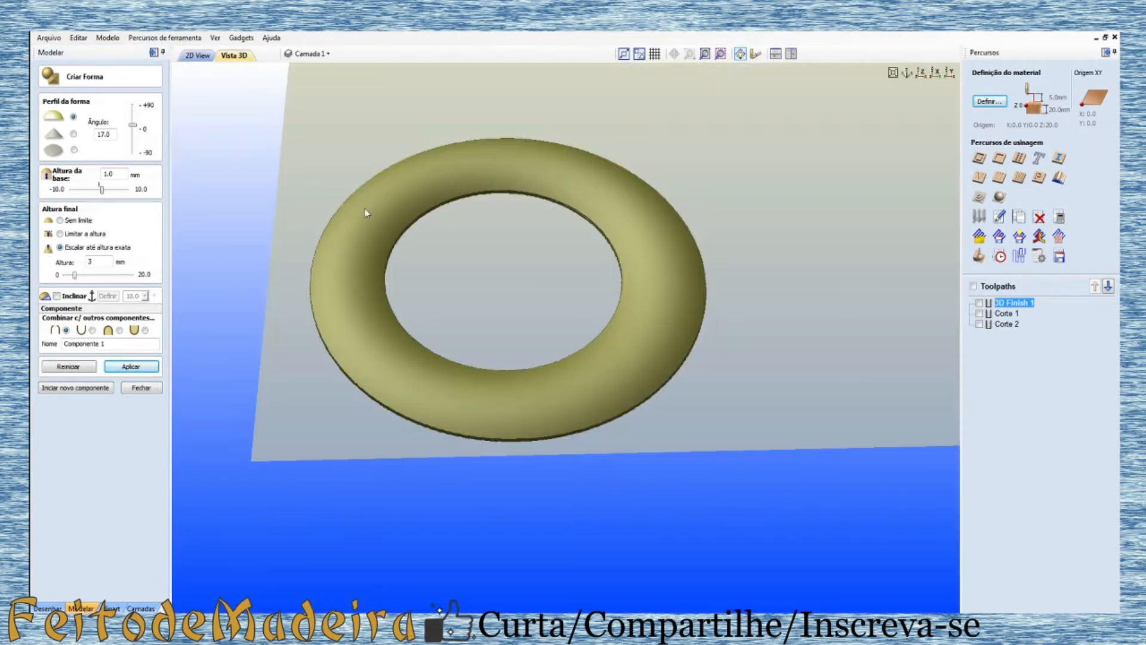
{"action": "left_click_drag", "start_coordinate": [454, 355], "coordinate": [438, 267]}
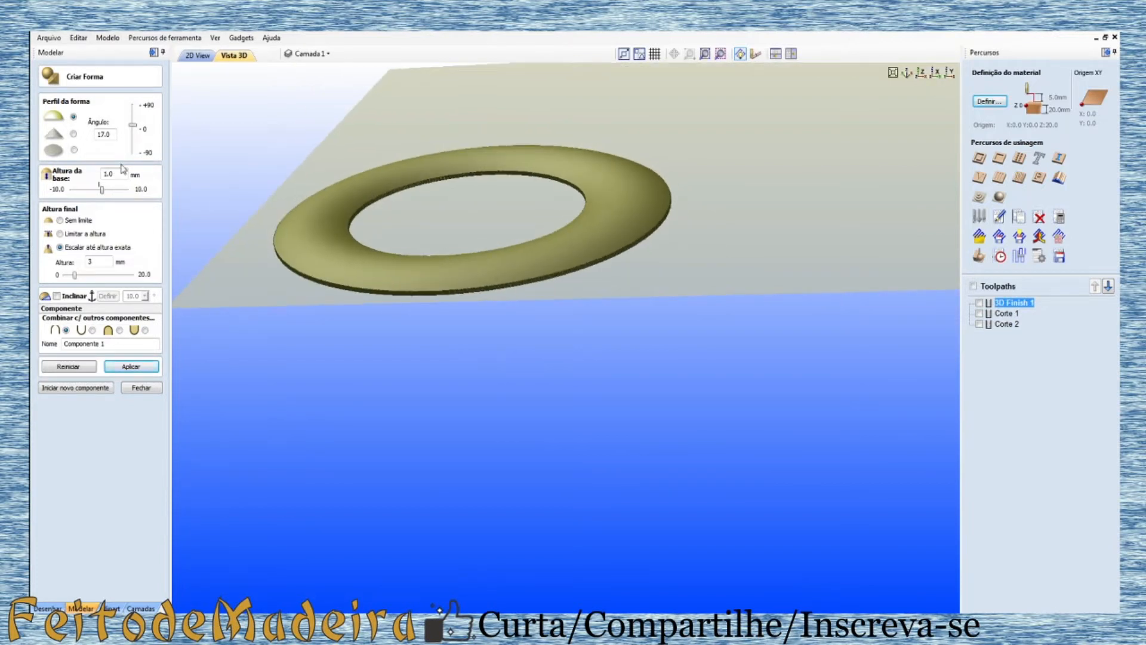
Step: Try a base height of 0 mm on the tire shape
{"action": "left_click_drag", "start_coordinate": [121, 174], "coordinate": [91, 173]}
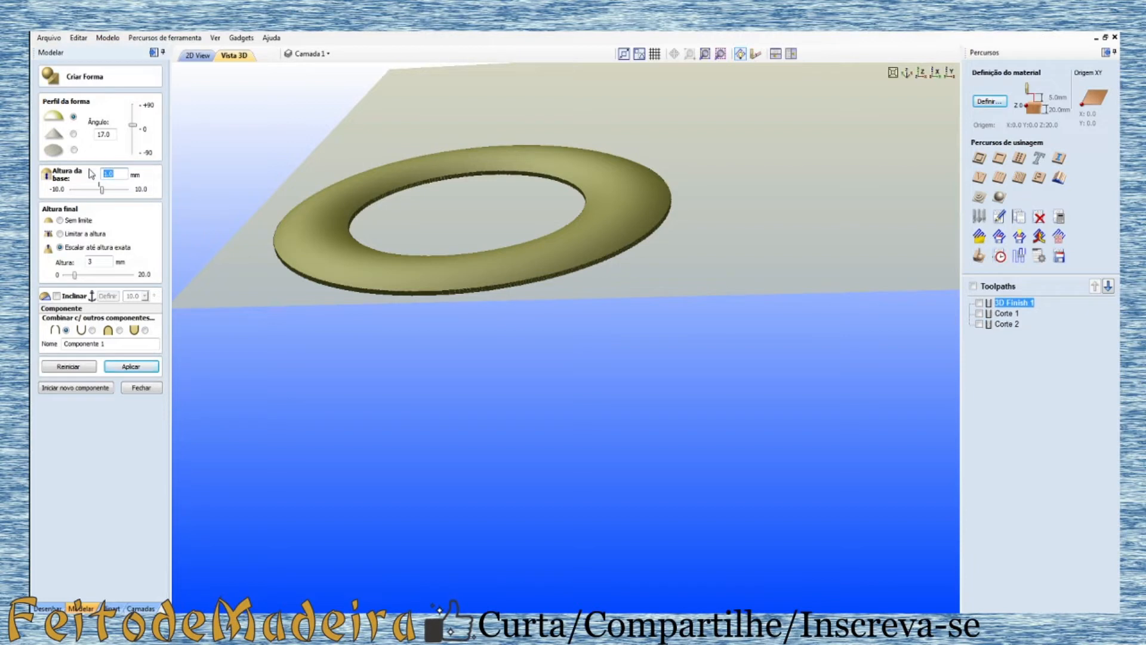
{"action": "type", "text": "0"}
{"action": "left_click", "coordinate": [131, 366]}
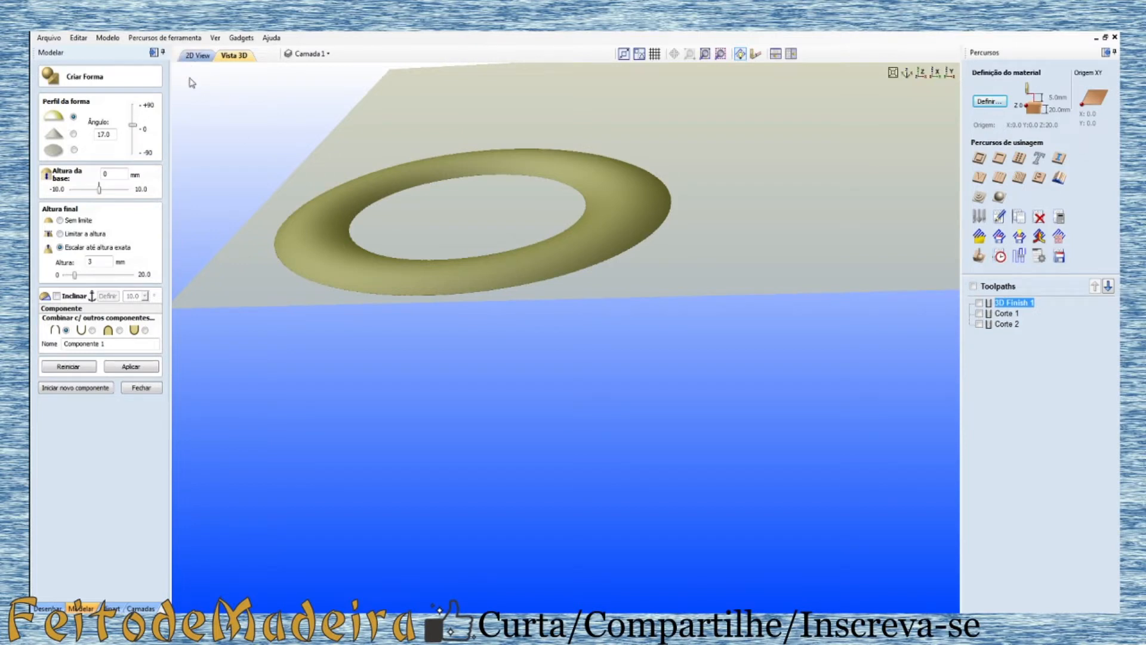
Step: Set the tire shape's base height to 3 mm and apply it
{"action": "left_click", "coordinate": [105, 174]}
{"action": "type", "text": "3"}
{"action": "left_click", "coordinate": [127, 368]}
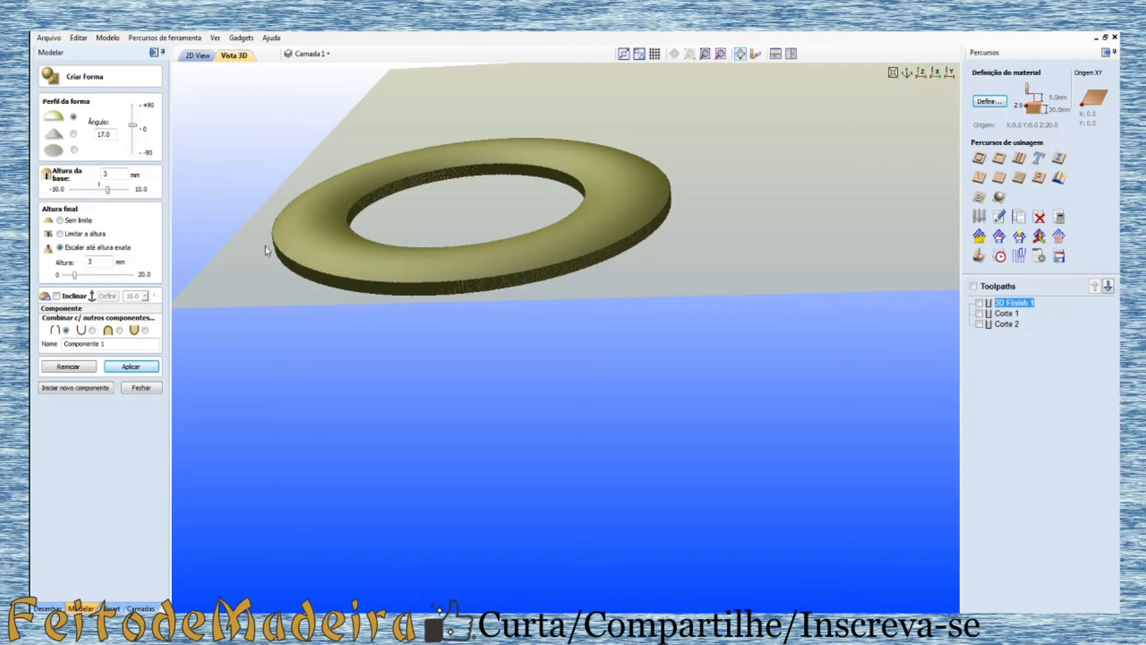
Step: Try a flat profile on the tire ring, examine it in 2D and 3D, and restore the rounded profile
{"action": "left_click", "coordinate": [197, 55]}
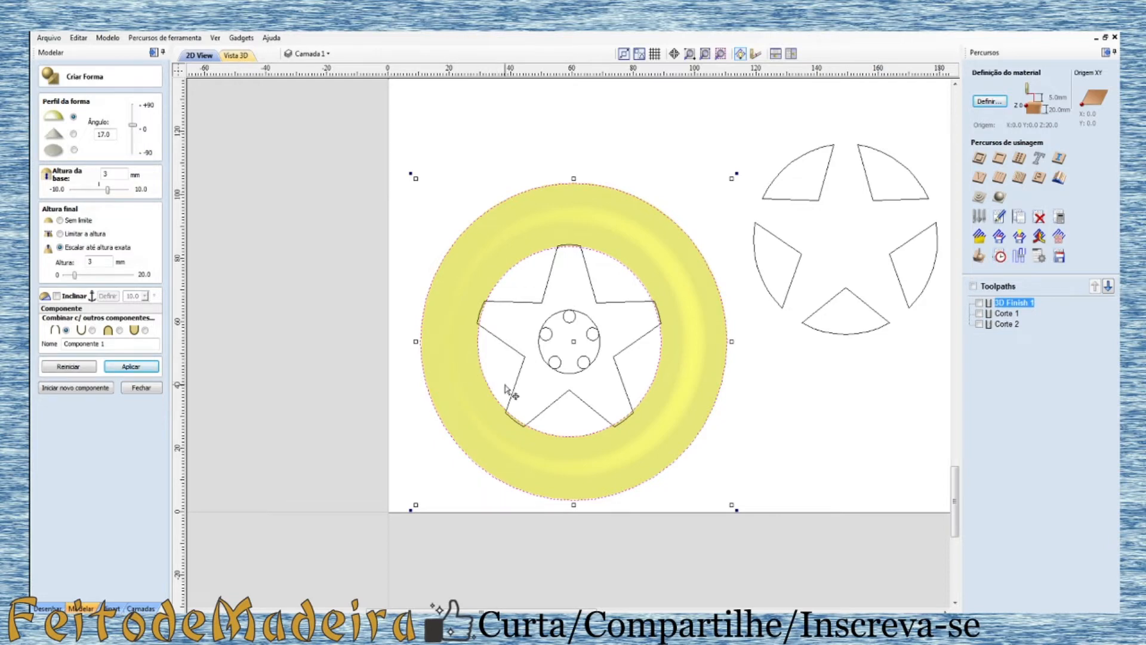
{"action": "left_click", "coordinate": [74, 150]}
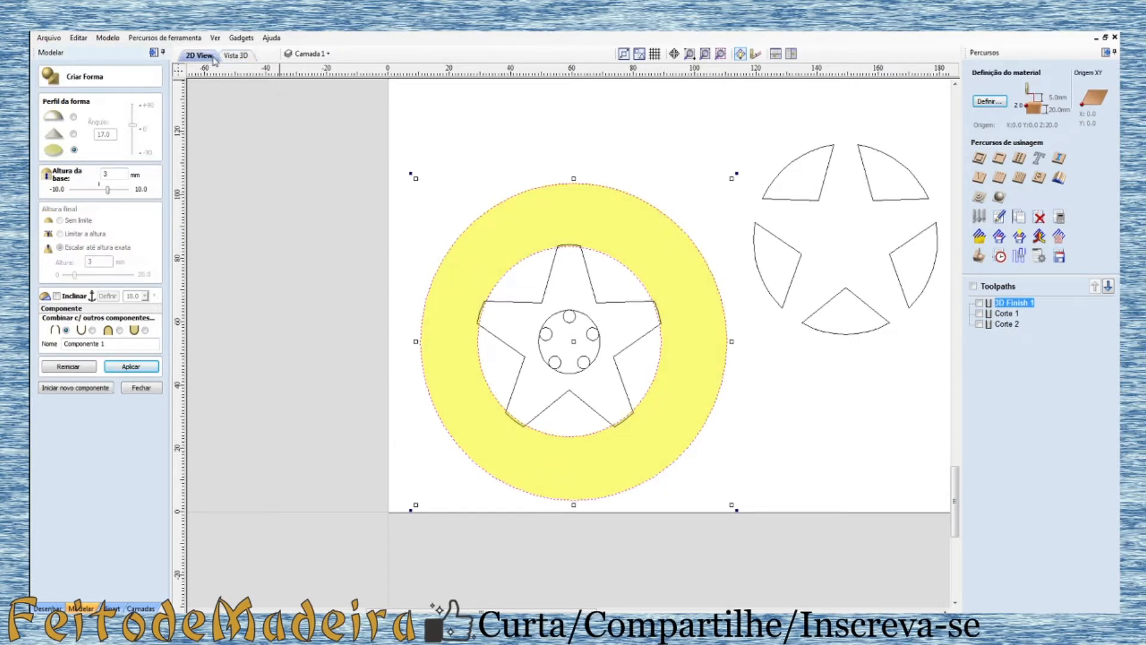
{"action": "left_click", "coordinate": [235, 56]}
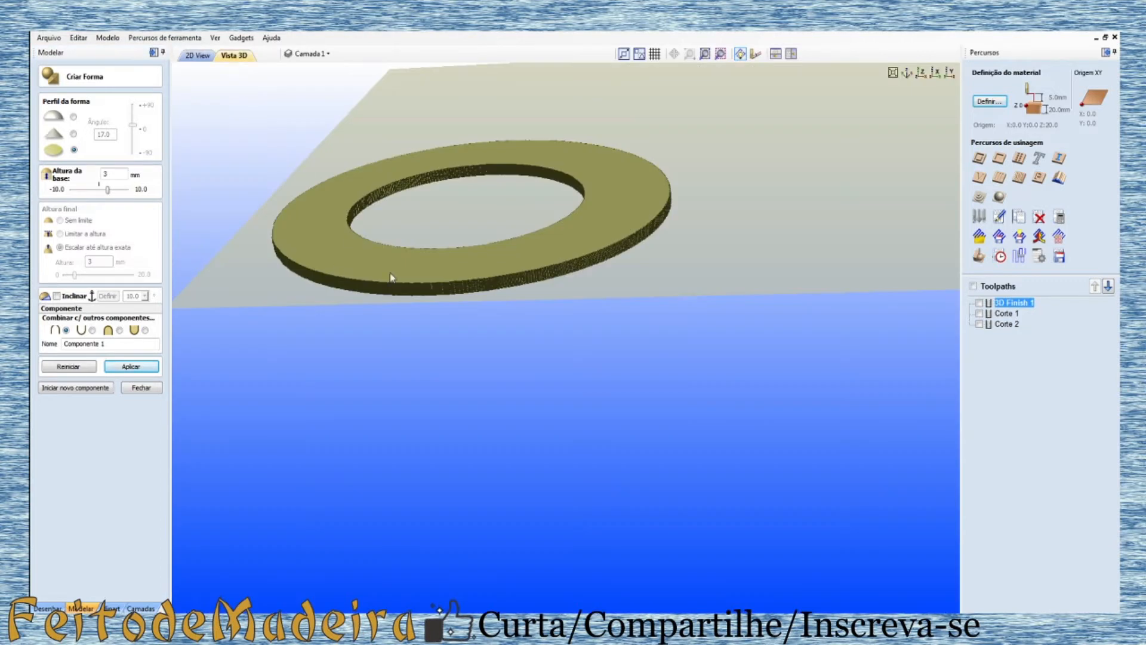
{"action": "mouse_move", "coordinate": [391, 278]}
{"action": "left_mouse_down"}
{"action": "mouse_move", "coordinate": [410, 210]}
{"action": "mouse_move", "coordinate": [382, 277]}
{"action": "left_mouse_up"}
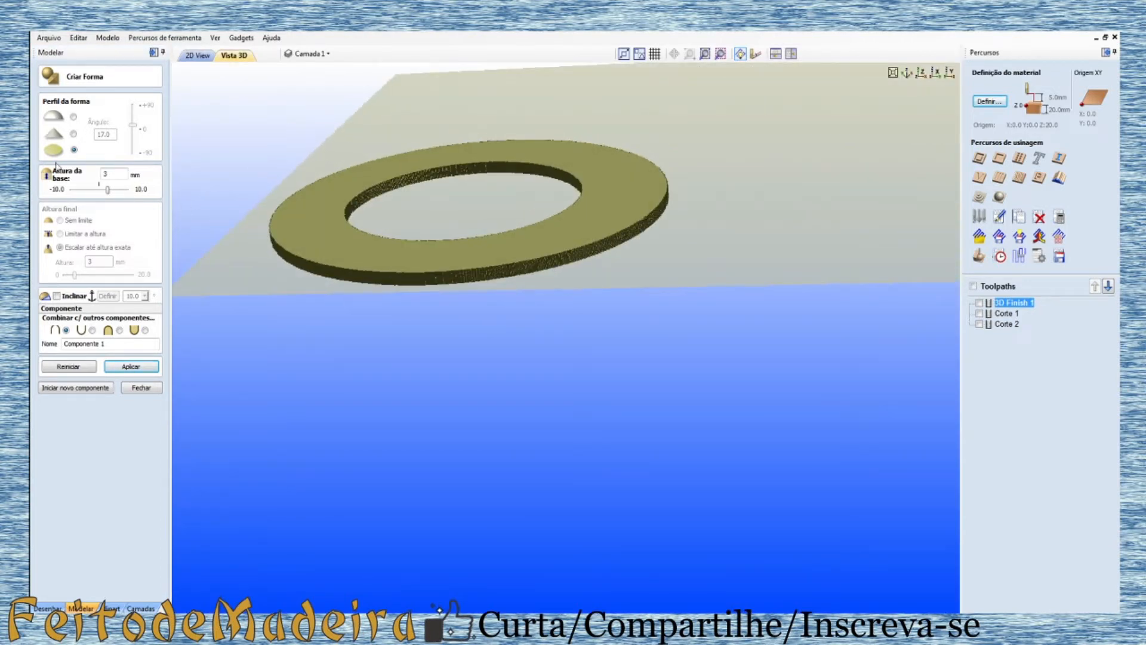
{"action": "left_click", "coordinate": [74, 117]}
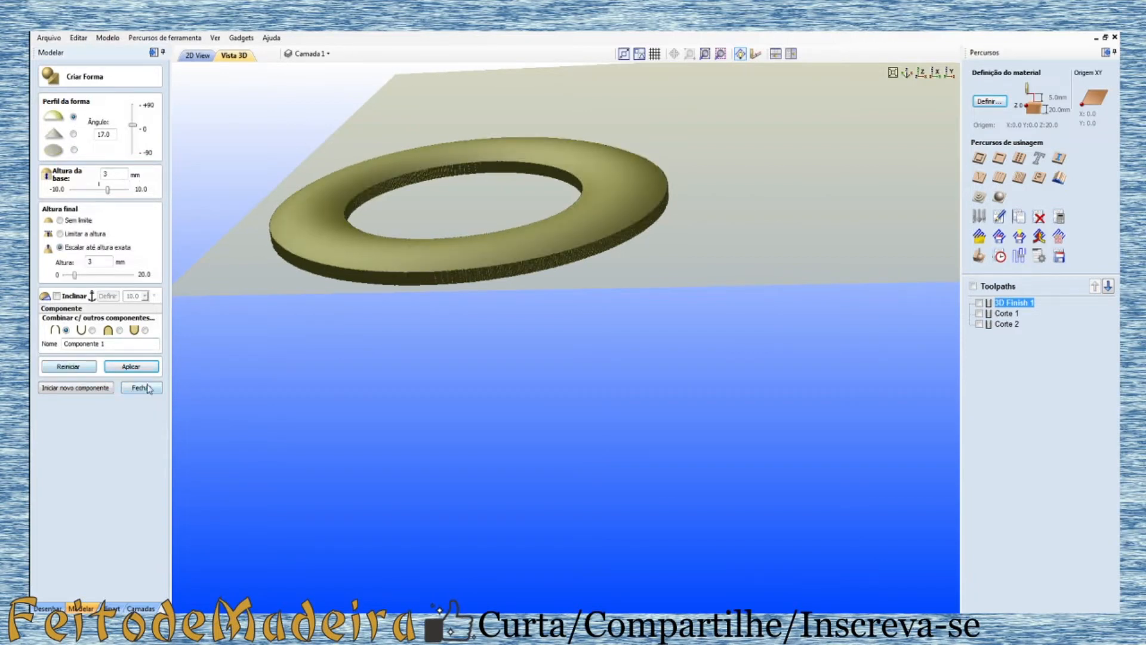
Step: Start a new component after the tire and select the star vector in the 2D drawing for it
{"action": "left_click", "coordinate": [76, 389]}
{"action": "left_click", "coordinate": [191, 55]}
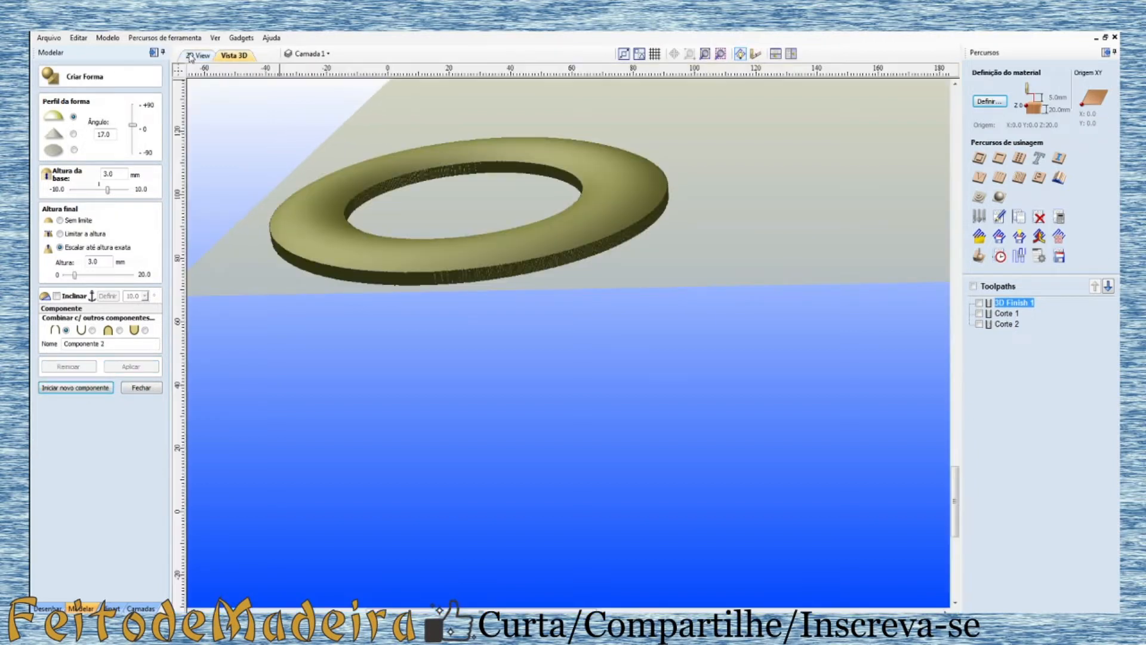
{"action": "scroll", "coordinate": [600, 348], "scroll_direction": "up", "scroll_amount": 2}
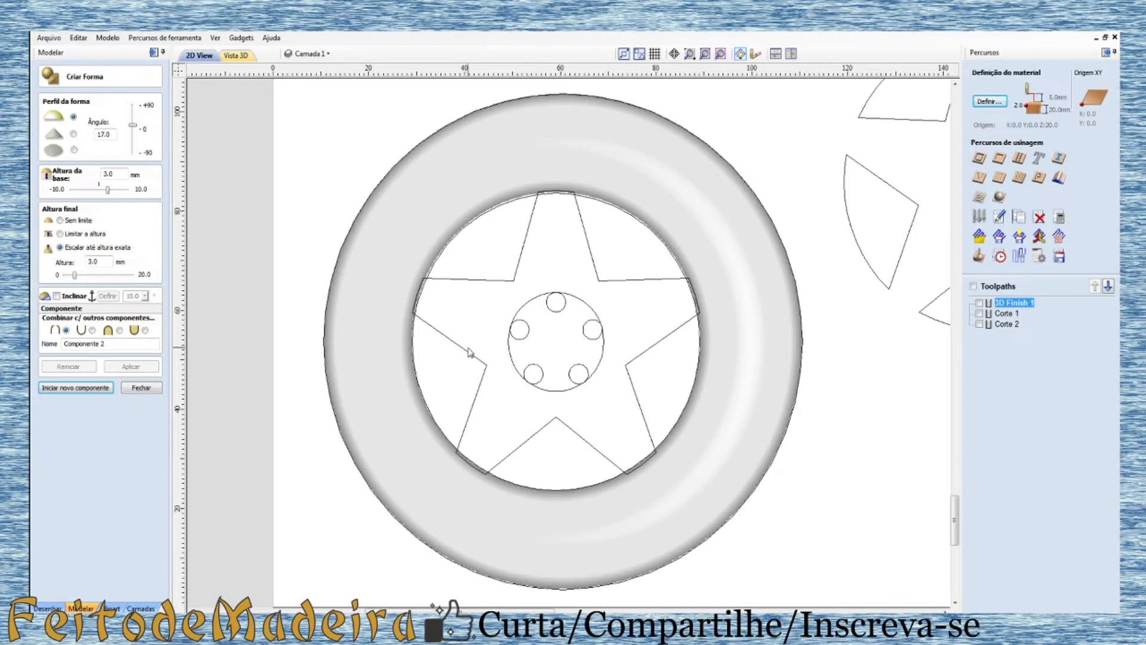
{"action": "left_click", "coordinate": [469, 352]}
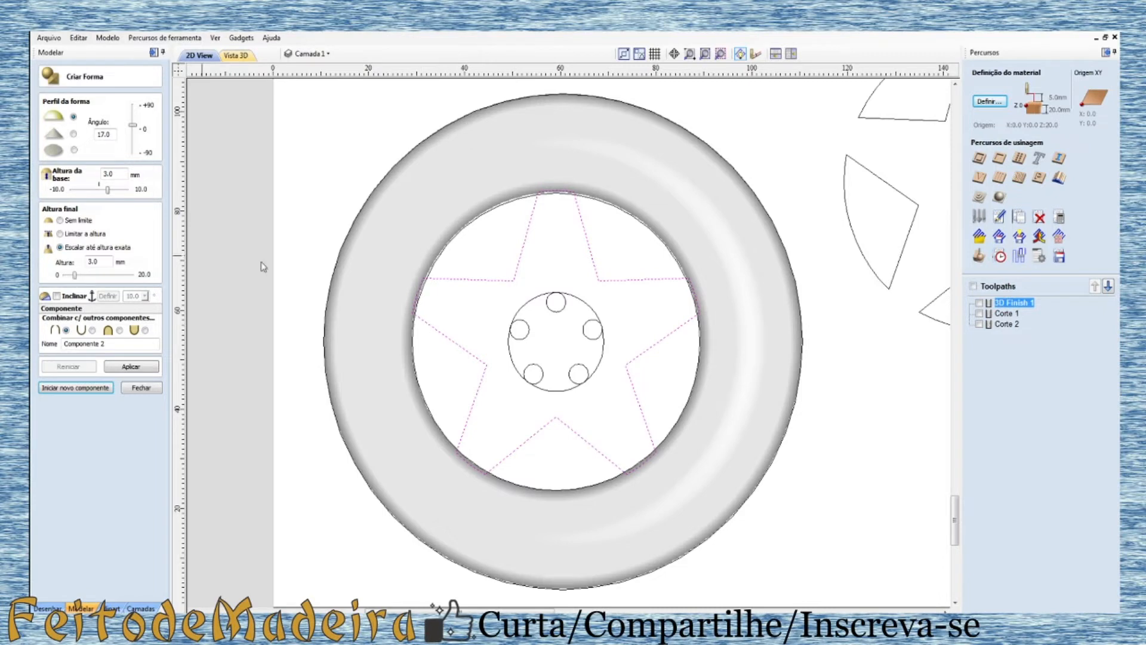
Step: Try the flat profile for the star shape, switch back to the rounded one, and check the tire in 3D
{"action": "left_click", "coordinate": [73, 150]}
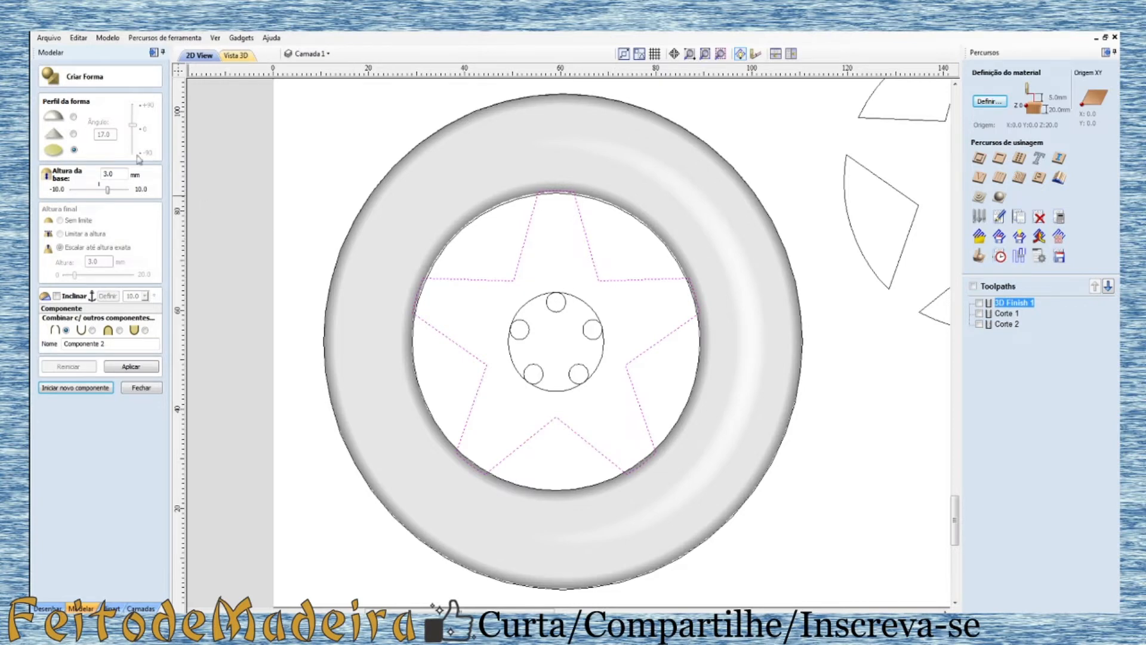
{"action": "left_click", "coordinate": [73, 117]}
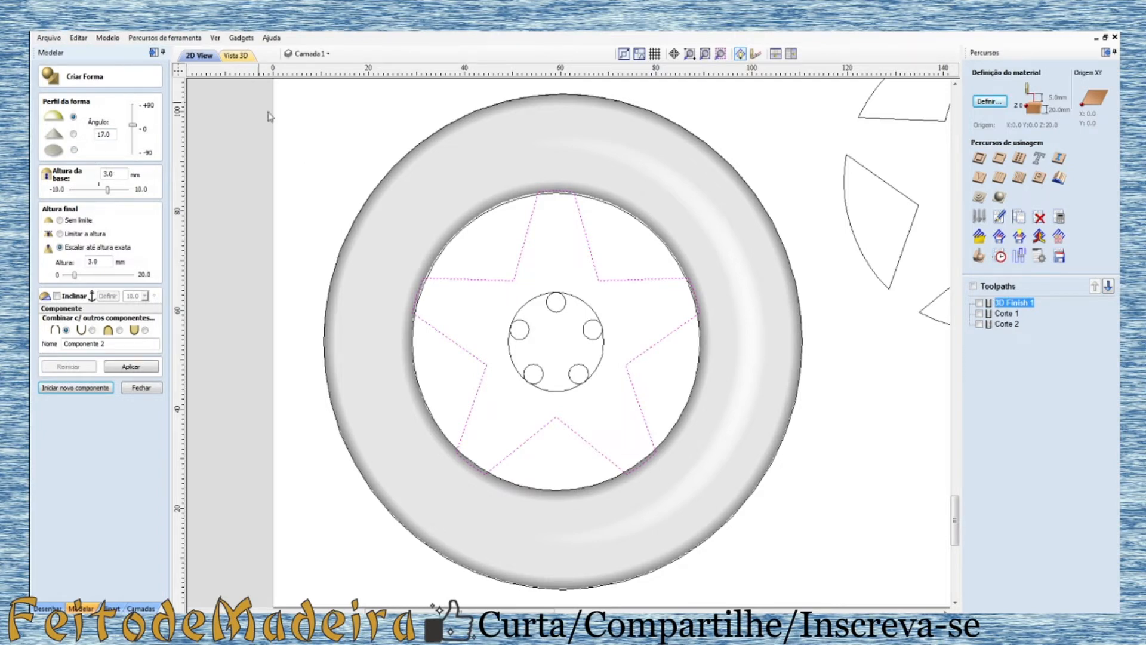
{"action": "left_click", "coordinate": [237, 58]}
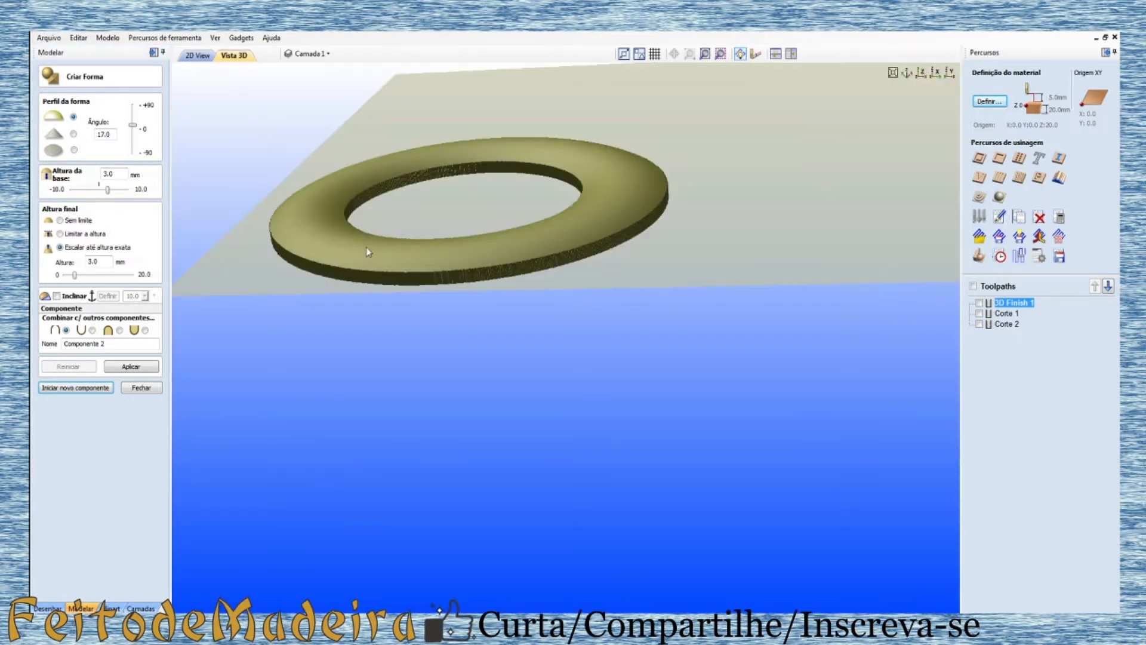
{"action": "left_click", "coordinate": [197, 55]}
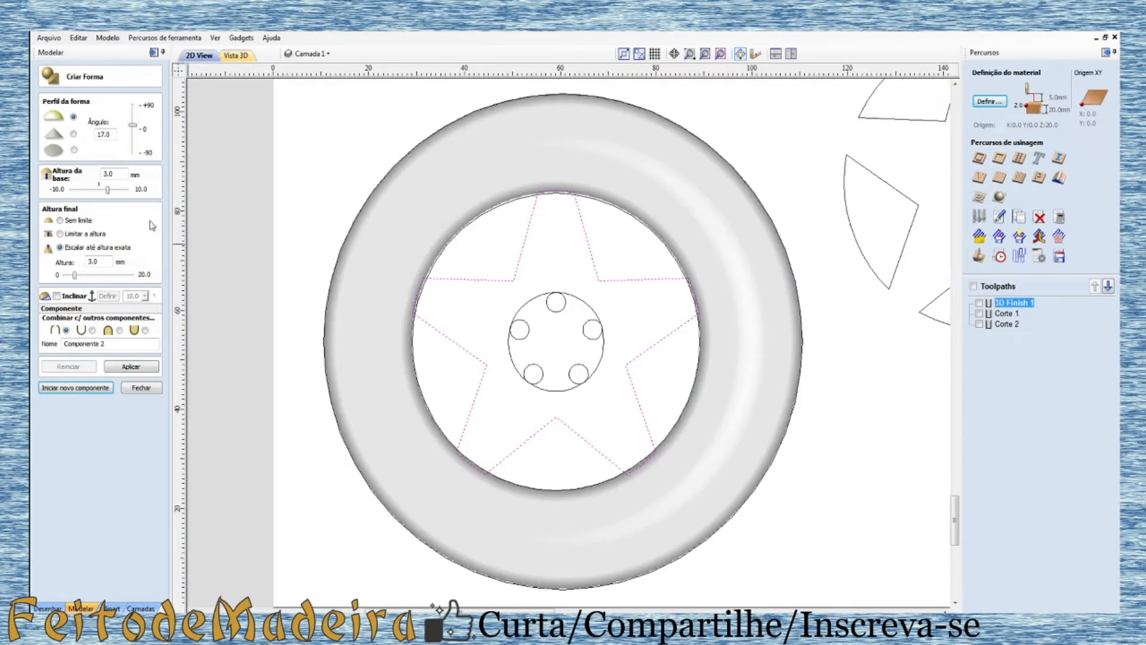
Step: Set the star shape's base height to 0 mm, apply it with the rounded profile, and show it in 3D
{"action": "double_click", "coordinate": [104, 174]}
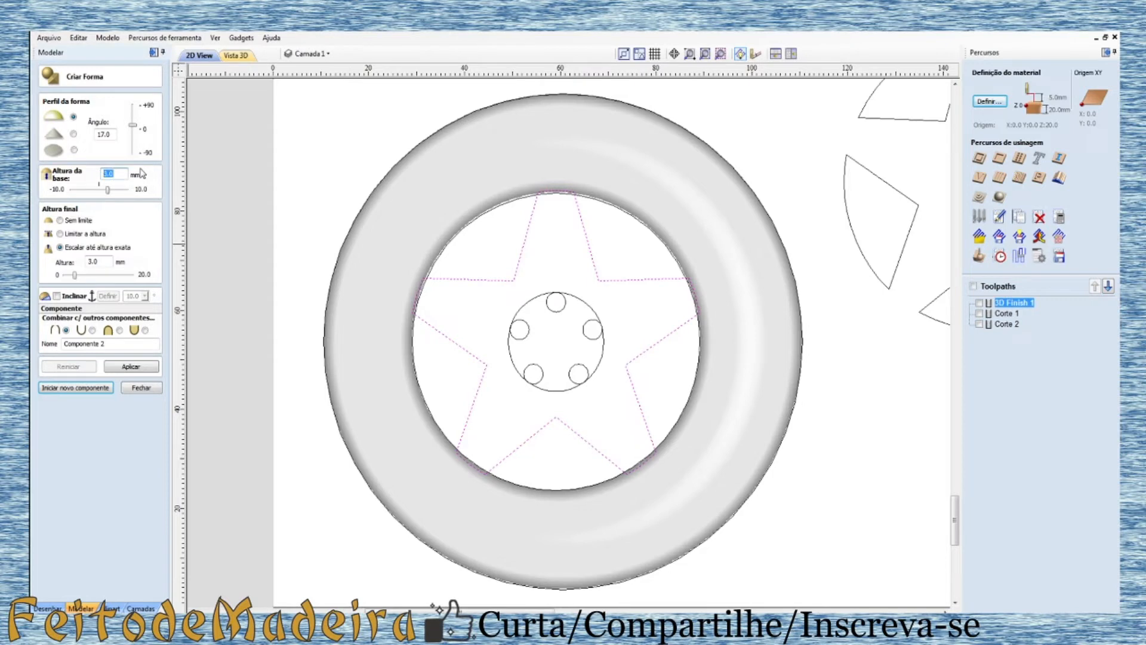
{"action": "type", "text": "0"}
{"action": "left_click", "coordinate": [146, 369]}
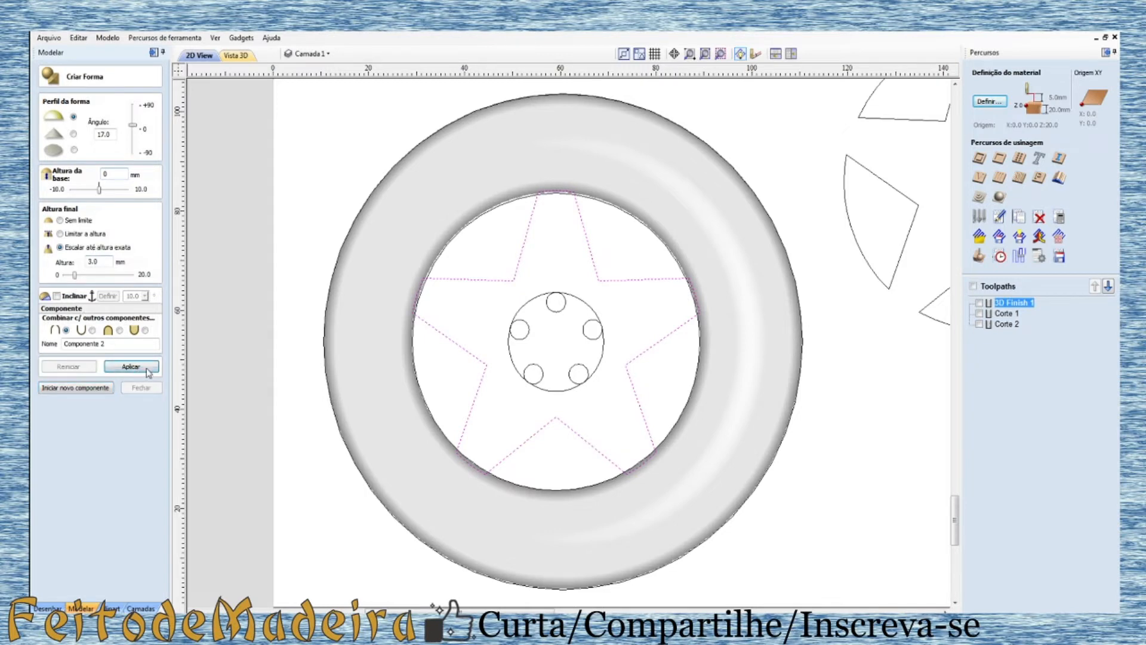
{"action": "left_click", "coordinate": [237, 56]}
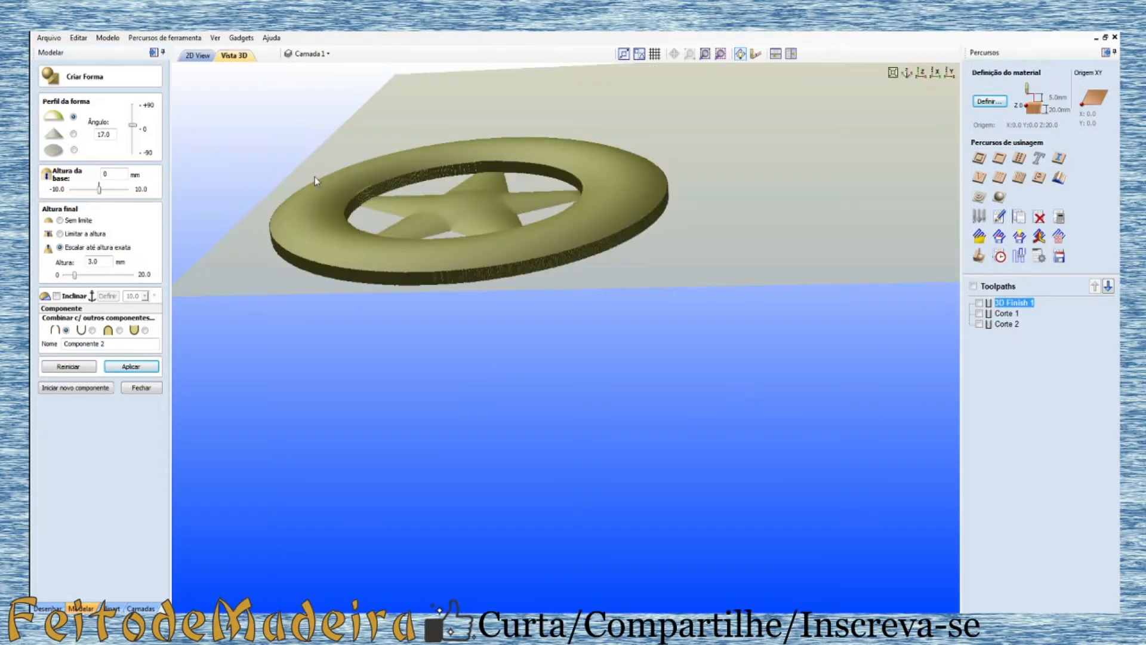
Step: Examine the rounded star inside the tire from a higher angle and switch the star to the flat profile
{"action": "left_click_drag", "start_coordinate": [473, 239], "coordinate": [520, 298]}
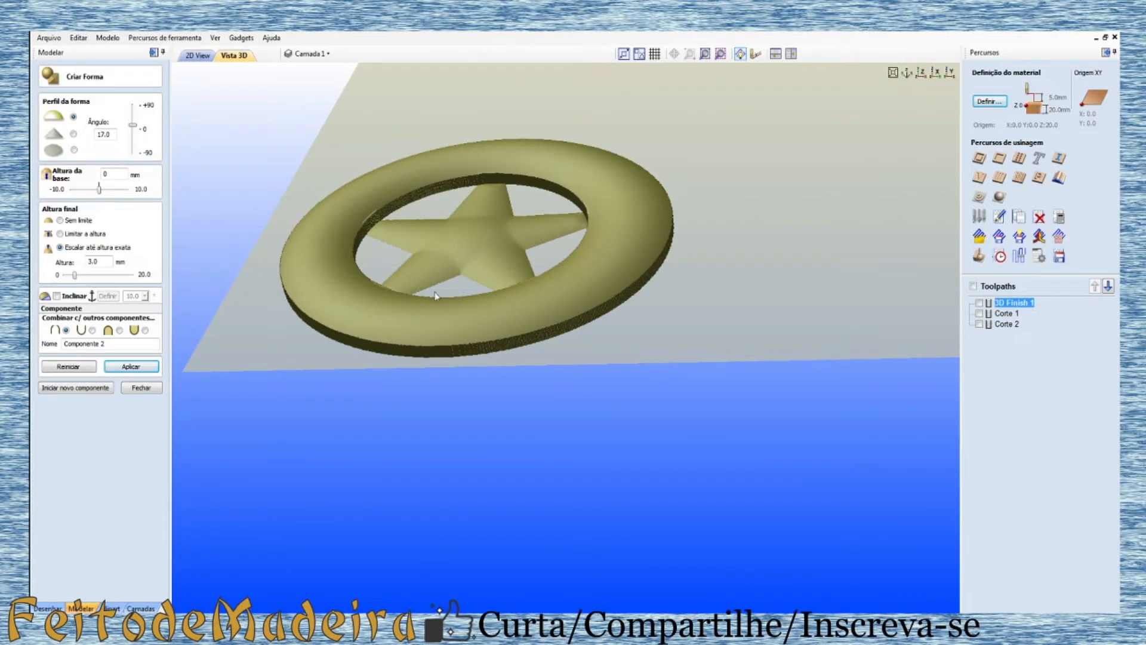
{"action": "left_click_drag", "start_coordinate": [443, 281], "coordinate": [293, 220]}
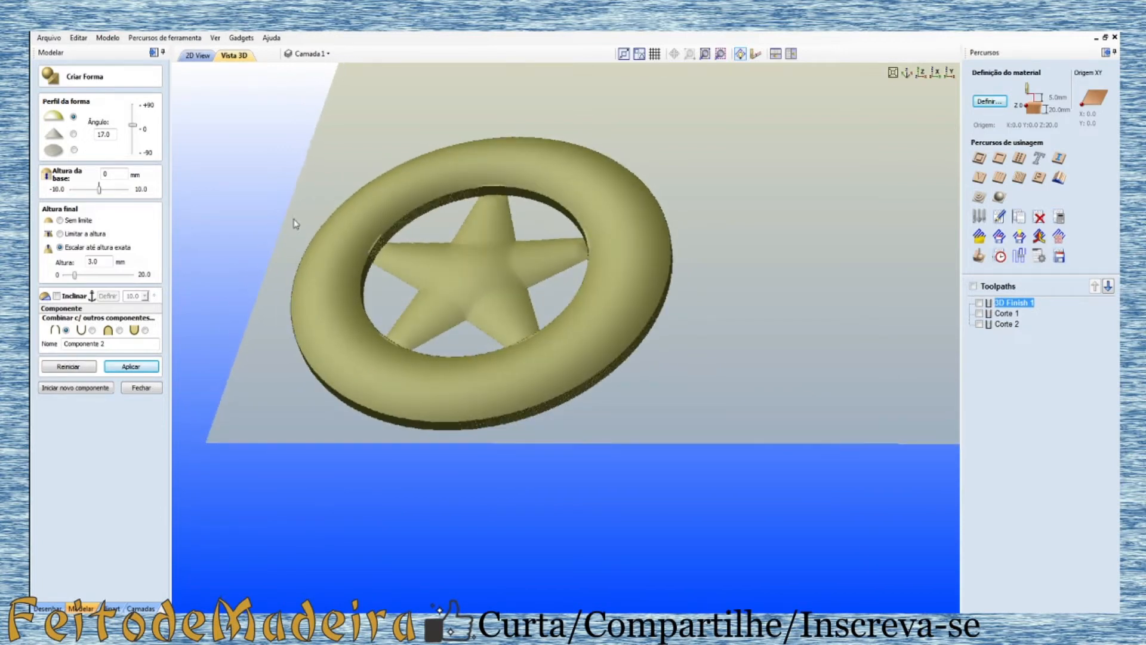
{"action": "left_click", "coordinate": [74, 150]}
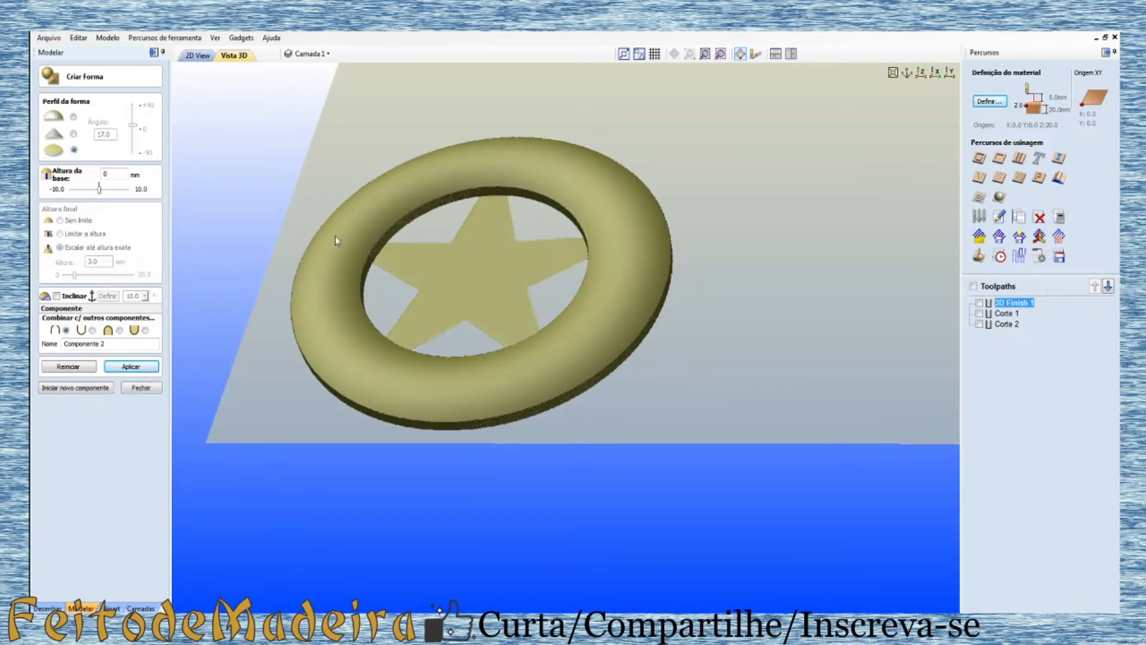
Step: Set the flat star's base height to 2 mm and apply it
{"action": "left_click_drag", "start_coordinate": [464, 289], "coordinate": [425, 219]}
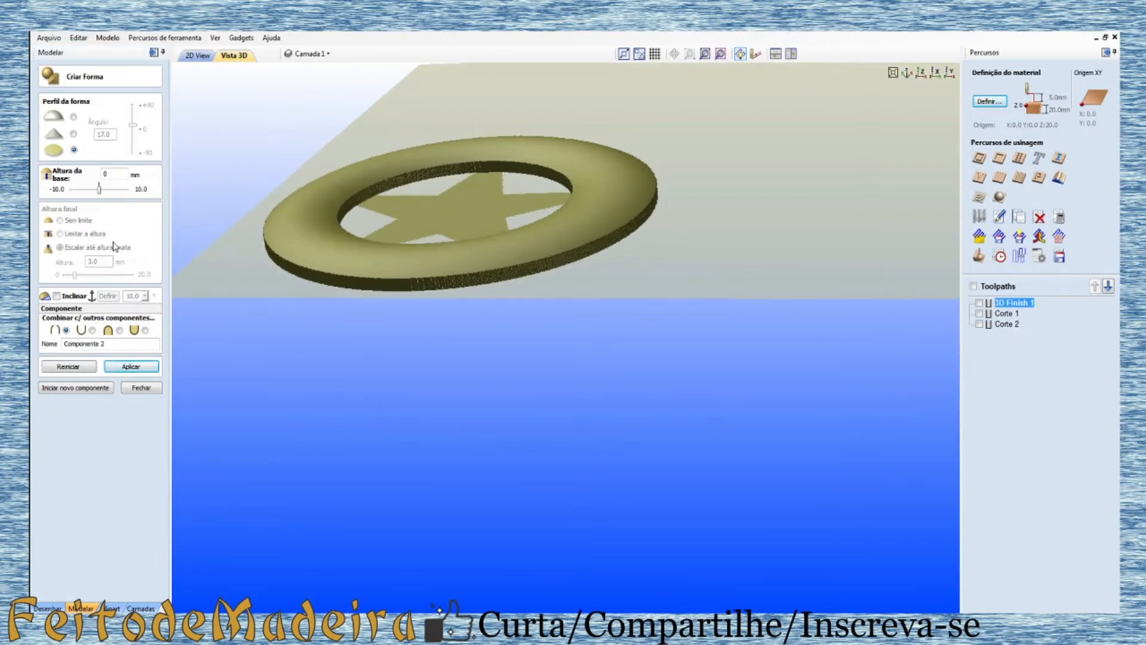
{"action": "double_click", "coordinate": [117, 174]}
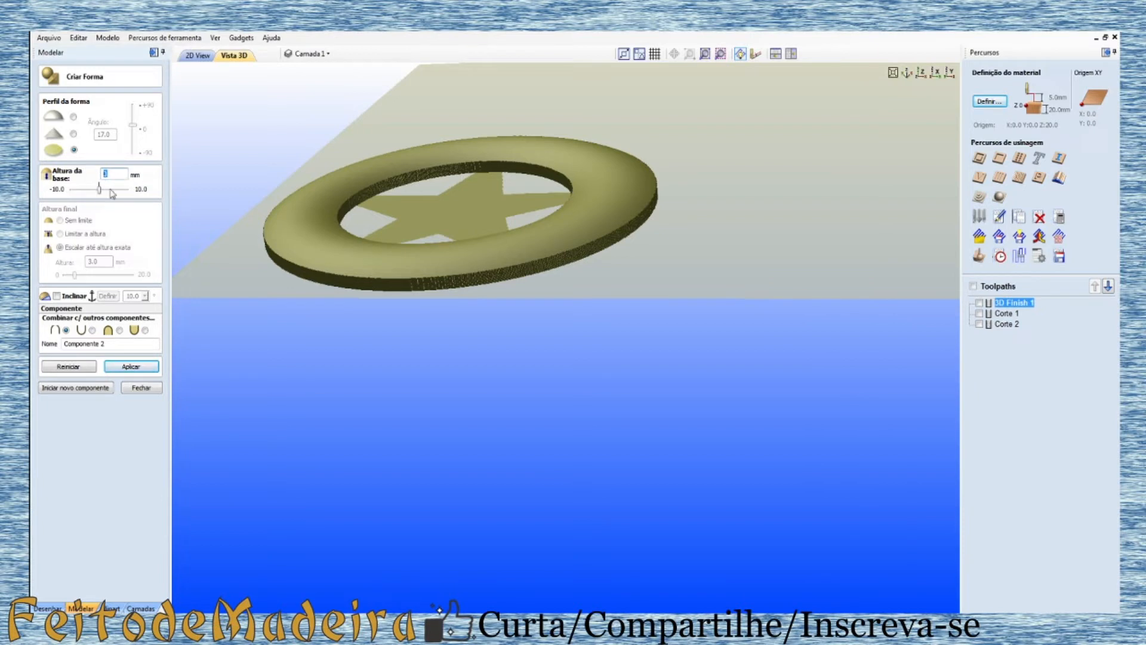
{"action": "type", "text": "2"}
{"action": "left_click", "coordinate": [134, 368]}
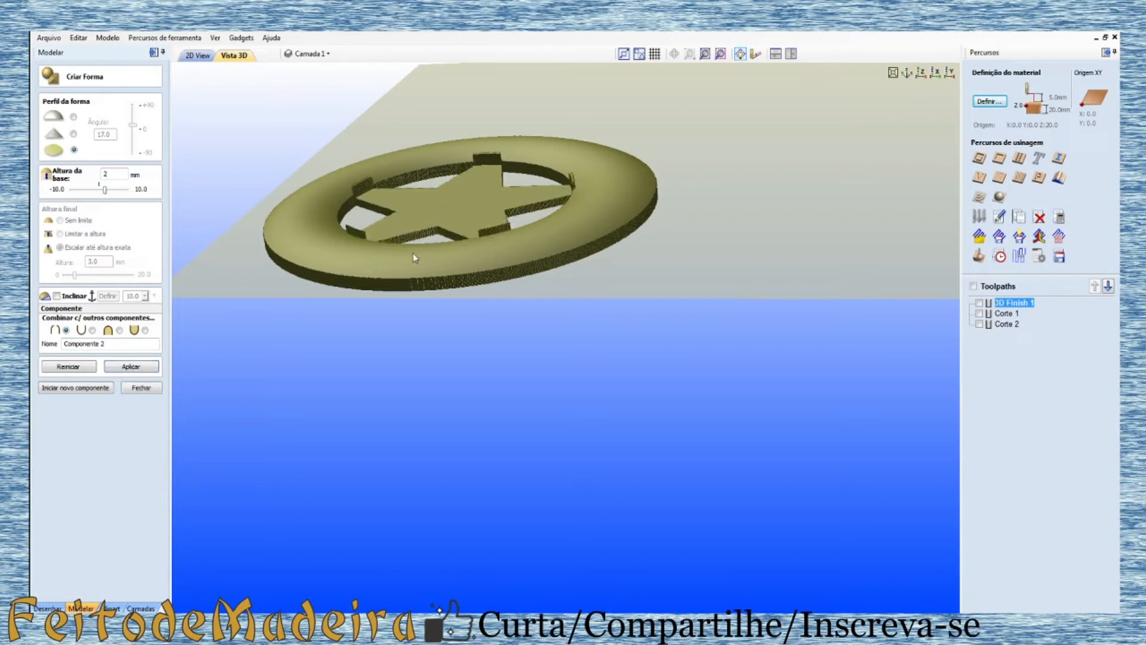
Step: Merge the star component with the tire instead of adding it on top, and start a new component
{"action": "left_click_drag", "start_coordinate": [418, 256], "coordinate": [426, 317]}
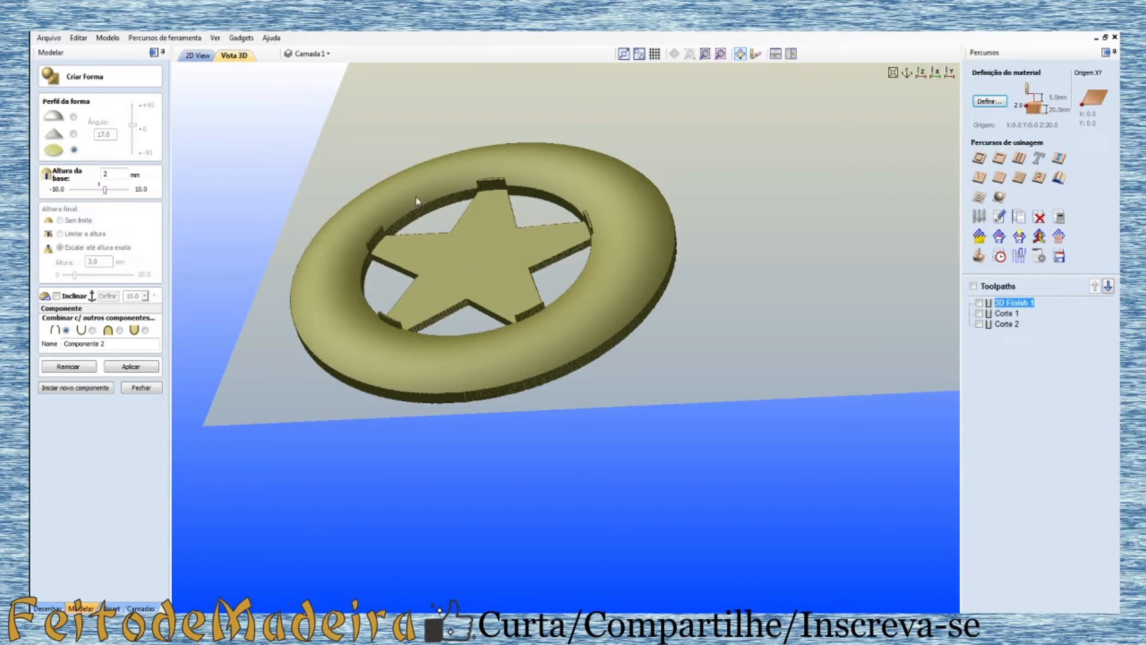
{"action": "scroll", "coordinate": [474, 164], "scroll_direction": "up", "scroll_amount": 3}
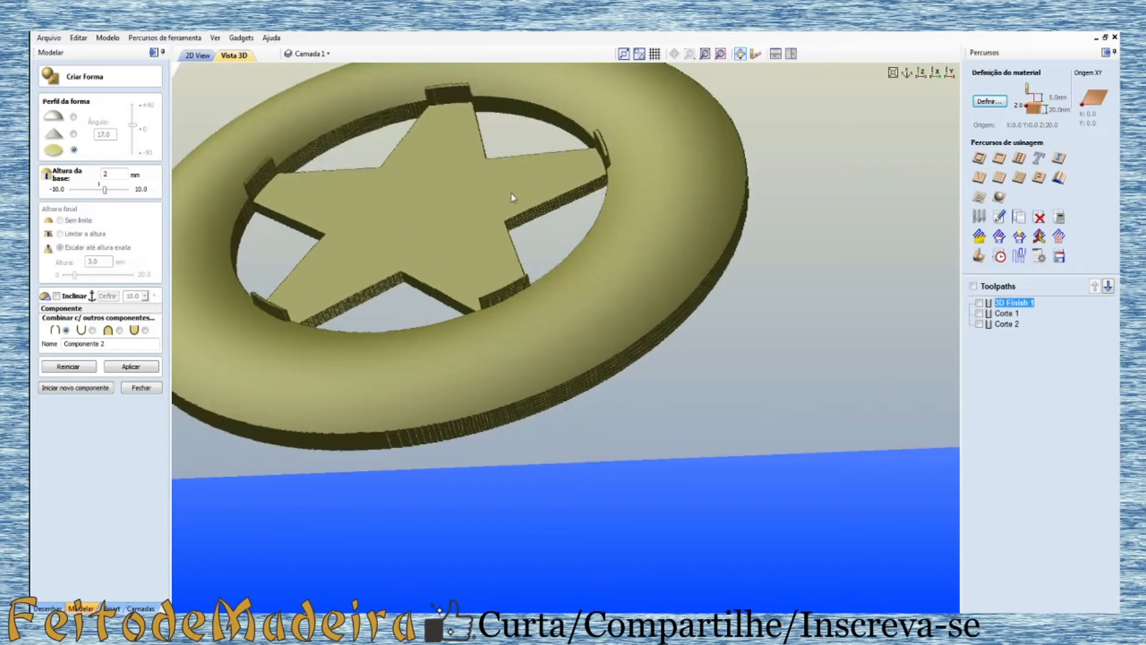
{"action": "left_click_drag", "start_coordinate": [511, 192], "coordinate": [570, 325]}
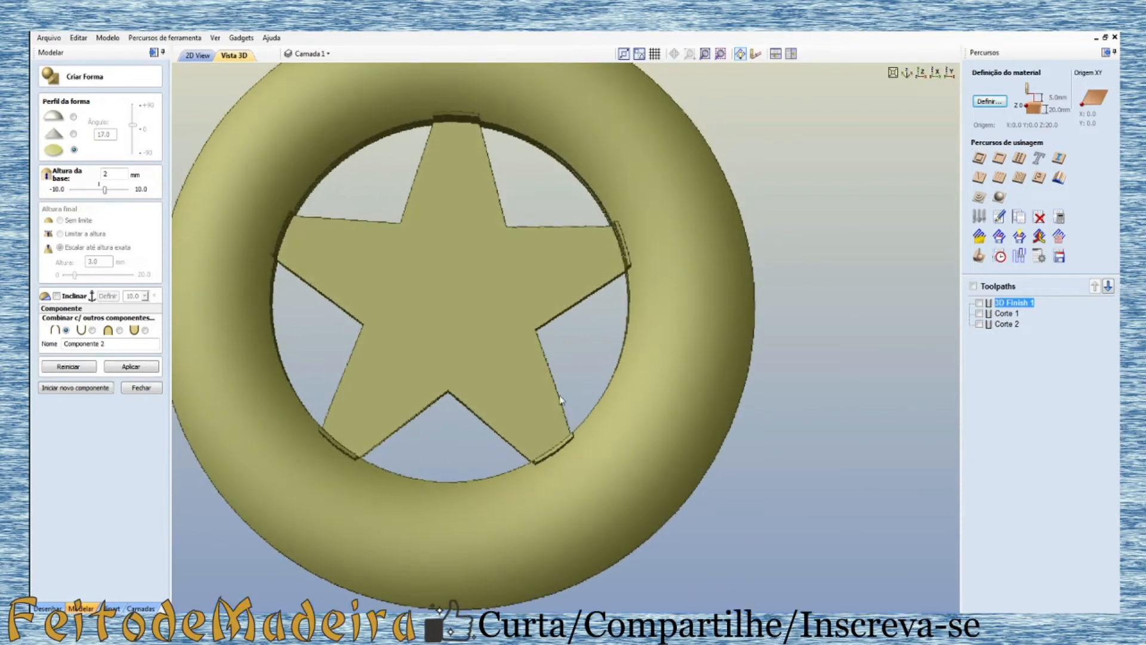
{"action": "left_click_drag", "start_coordinate": [561, 400], "coordinate": [583, 226]}
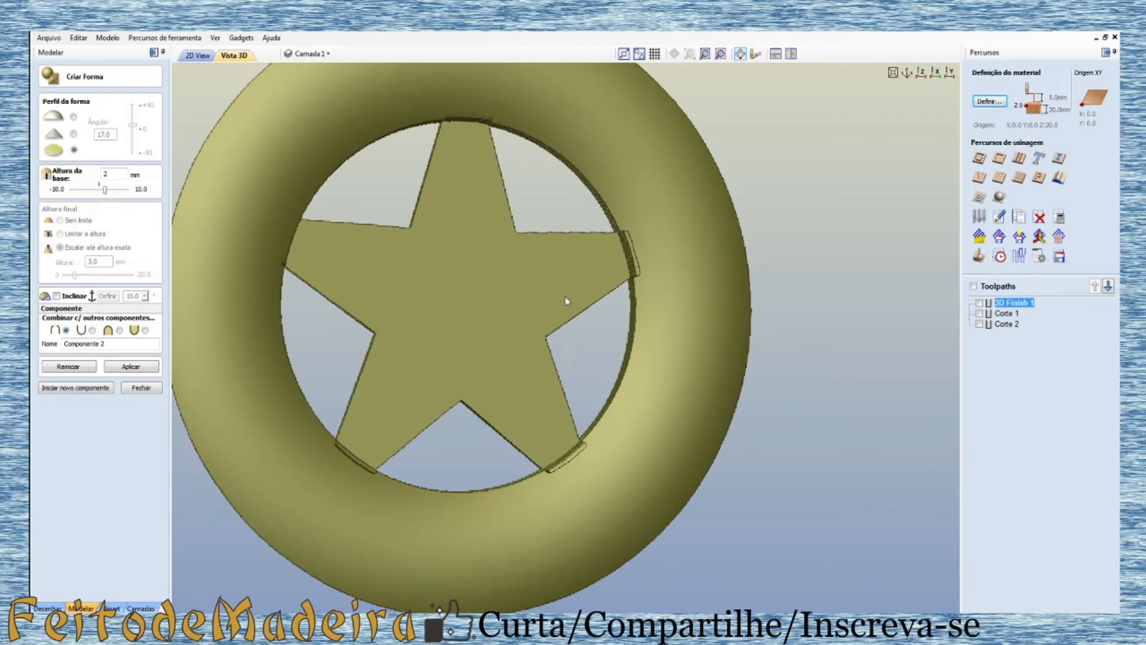
{"action": "left_click_drag", "start_coordinate": [563, 299], "coordinate": [511, 320]}
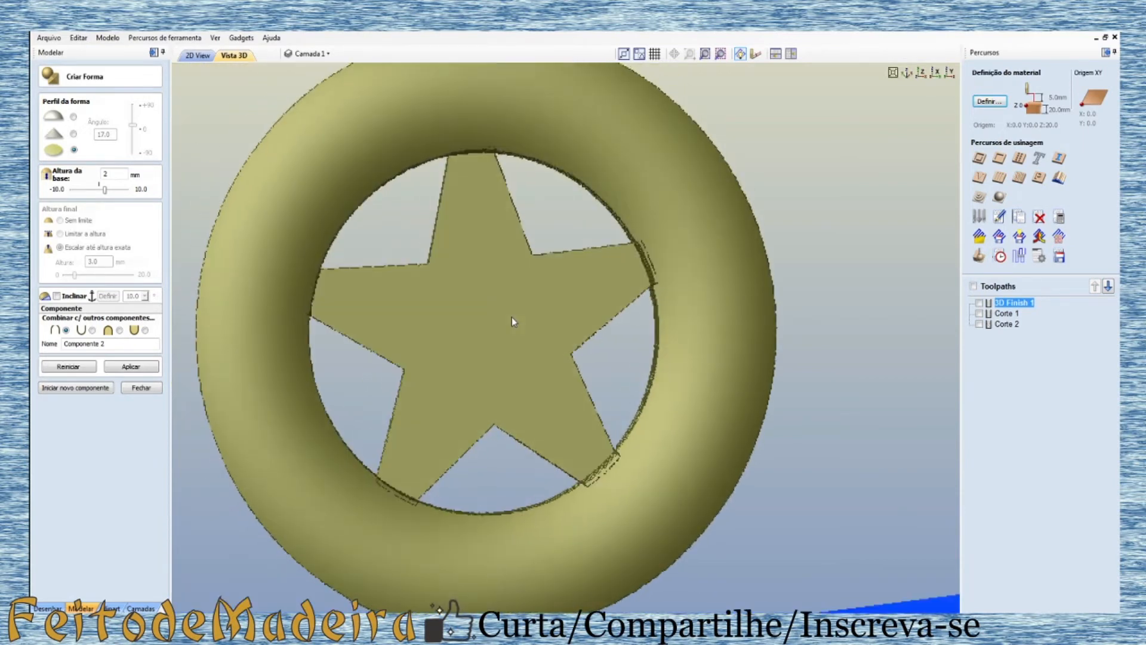
{"action": "left_click_drag", "start_coordinate": [612, 286], "coordinate": [661, 250]}
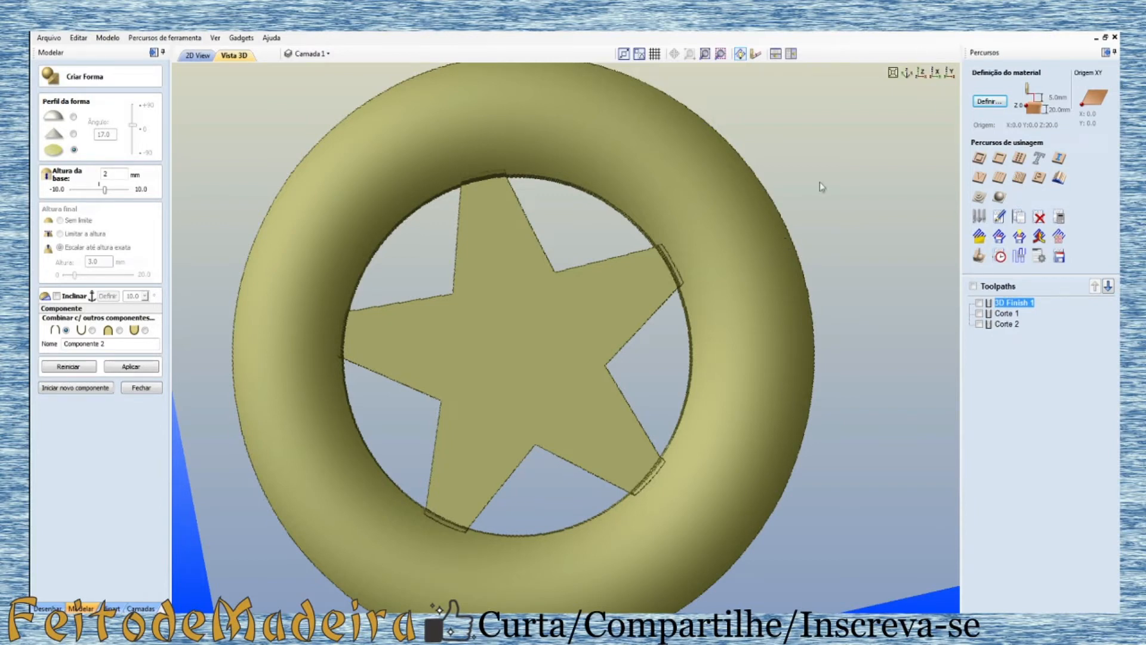
{"action": "left_click_drag", "start_coordinate": [752, 338], "coordinate": [742, 201]}
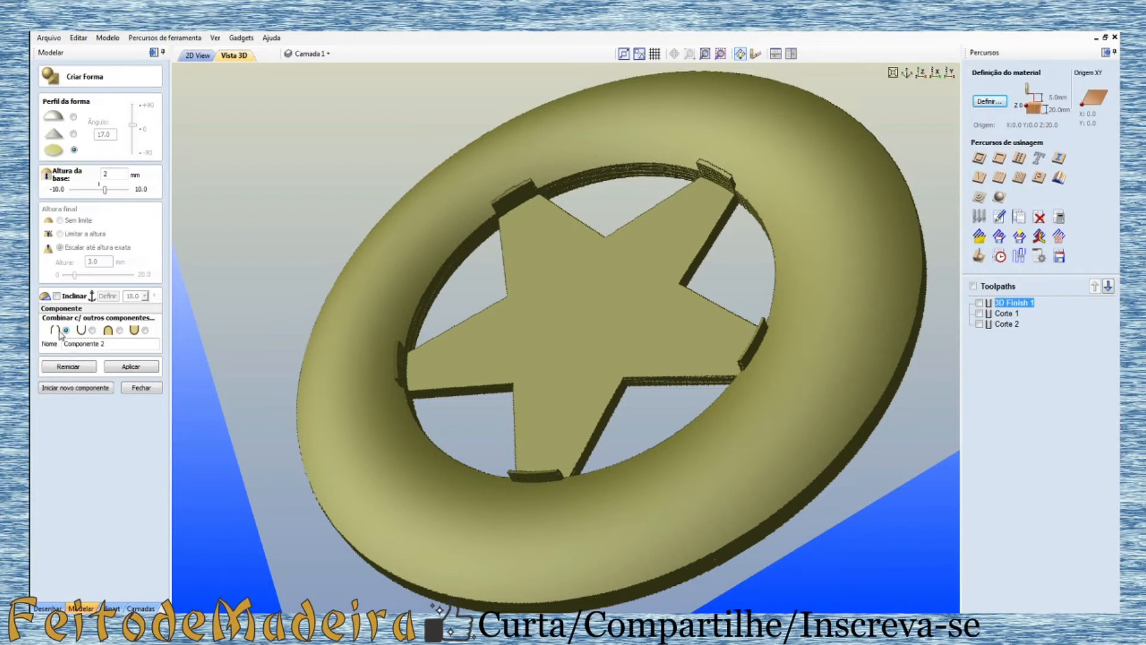
{"action": "left_click", "coordinate": [120, 331]}
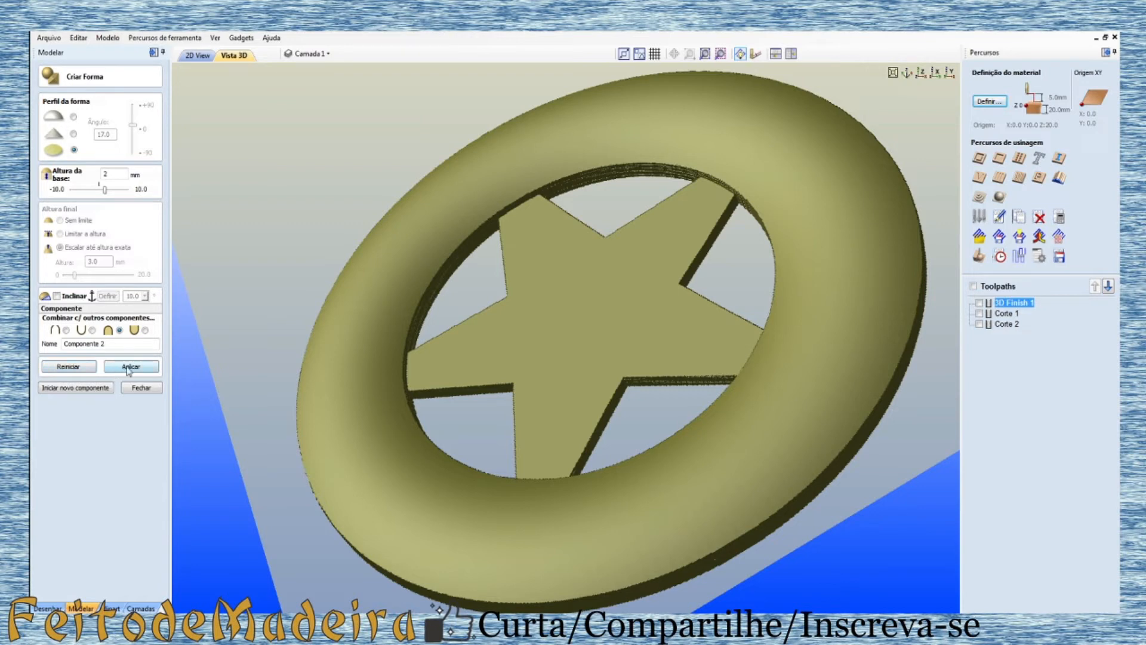
{"action": "left_click", "coordinate": [99, 385]}
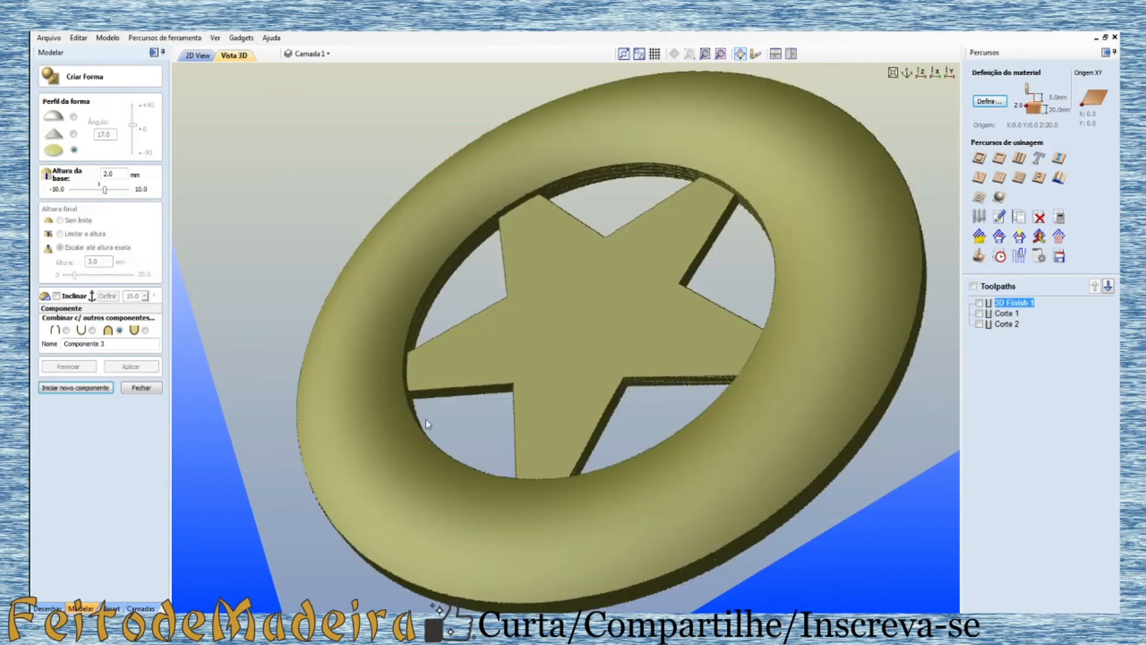
Step: Select the rim circle inside the tire in the 2D drawing and give it a curved profile with 0 mm base height
{"action": "left_click_drag", "start_coordinate": [427, 423], "coordinate": [500, 318]}
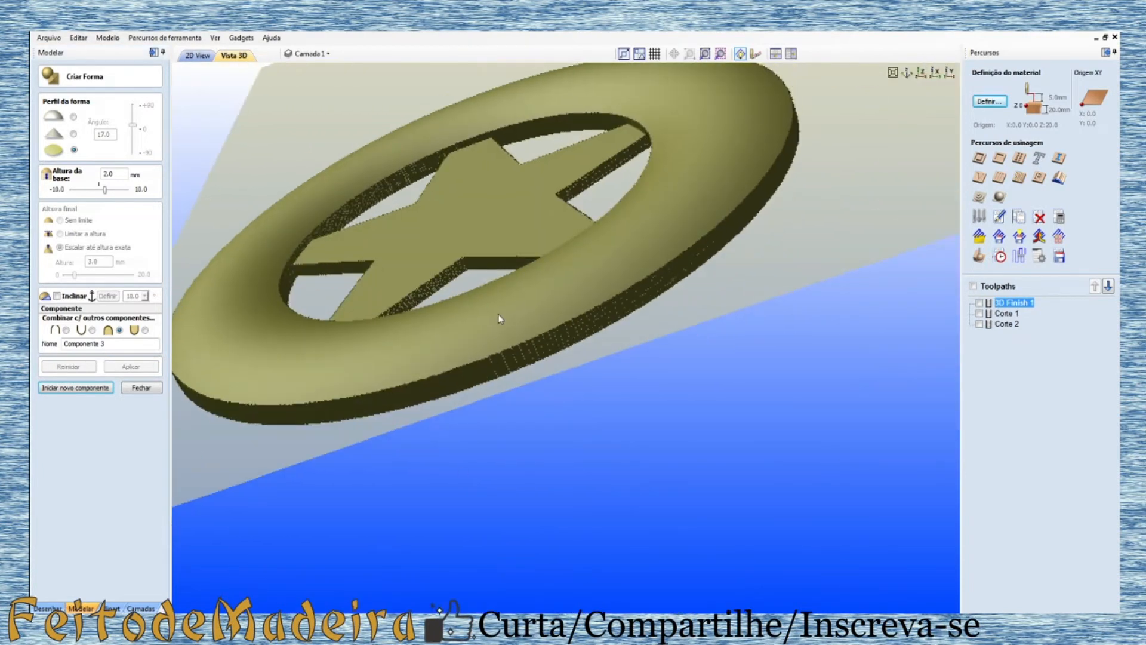
{"action": "left_click_drag", "start_coordinate": [689, 160], "coordinate": [544, 160]}
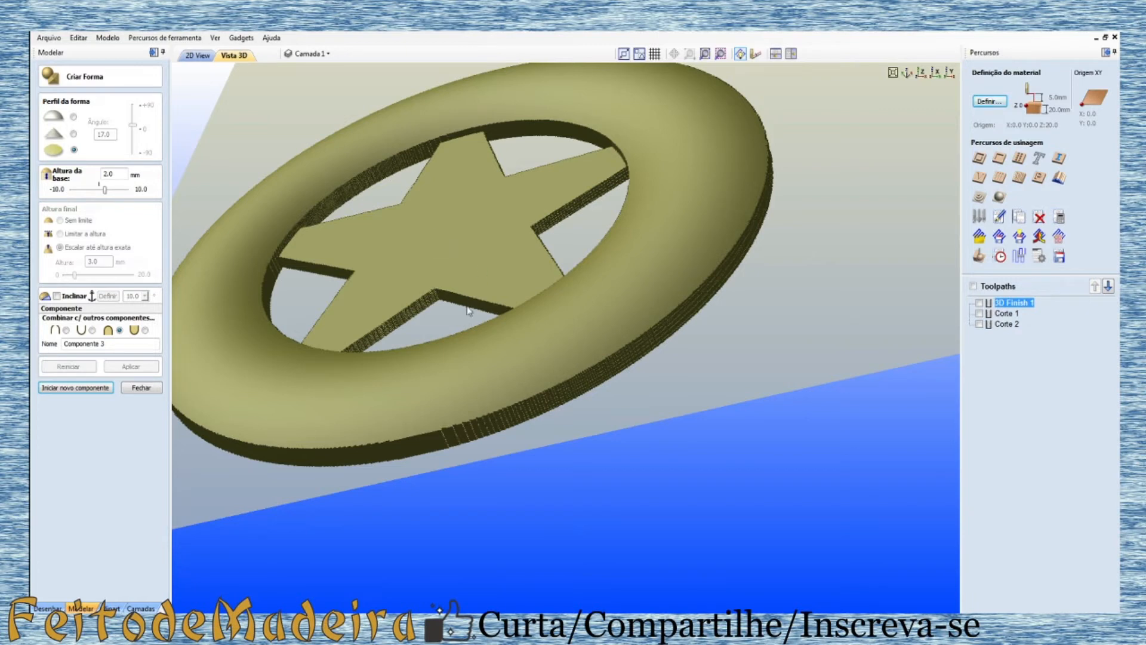
{"action": "left_click", "coordinate": [198, 55]}
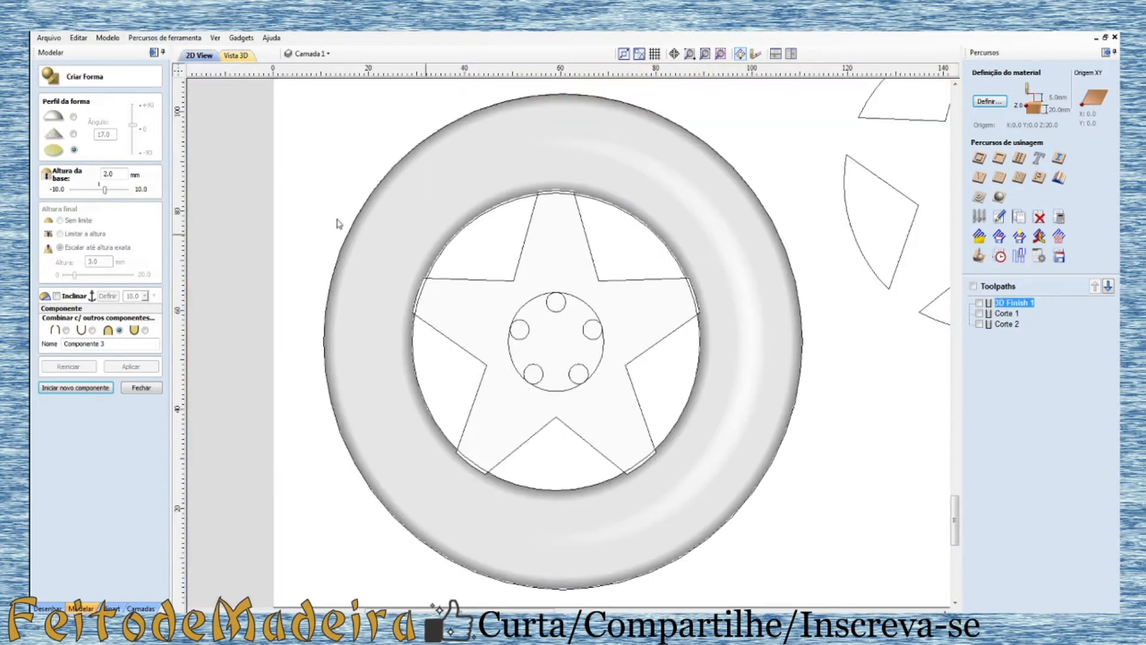
{"action": "left_click", "coordinate": [465, 234]}
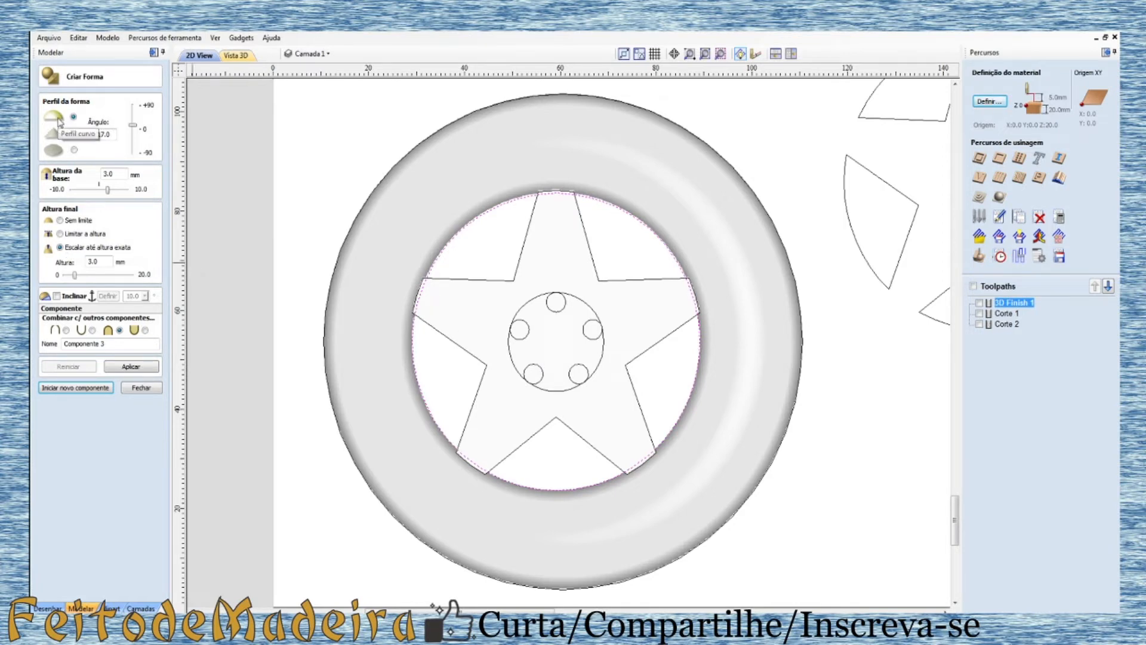
{"action": "double_click", "coordinate": [111, 174]}
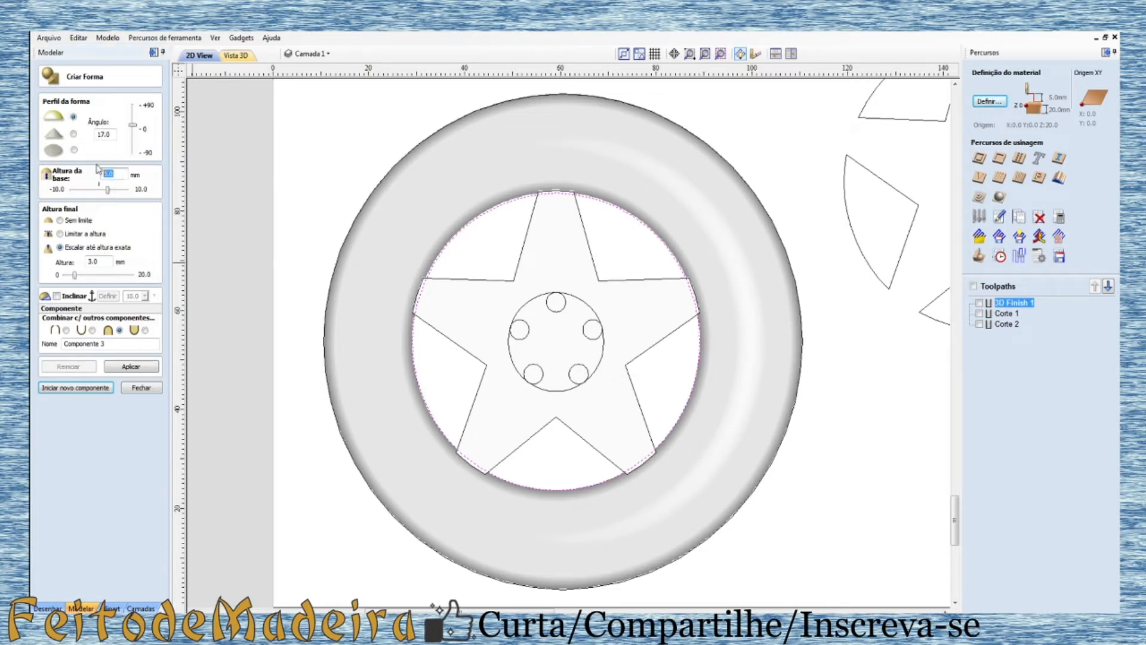
{"action": "type", "text": "0"}
Step: Apply the curved rim shape in 3D with the merge combine mode and examine how it meets the star
{"action": "left_click", "coordinate": [236, 55]}
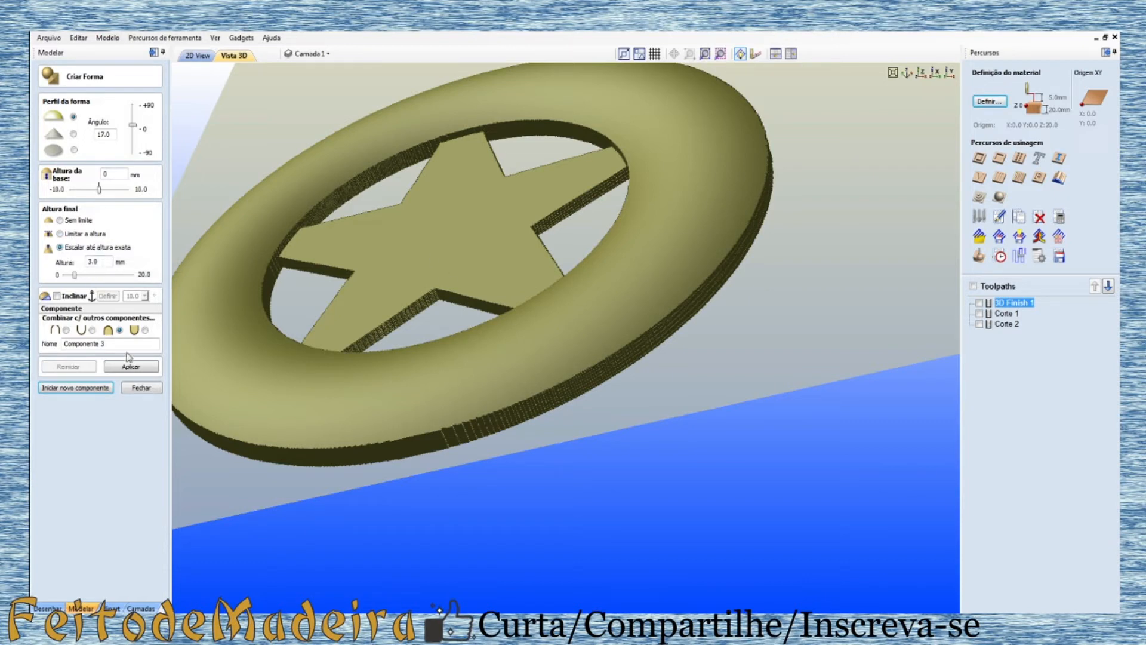
{"action": "left_click", "coordinate": [66, 330]}
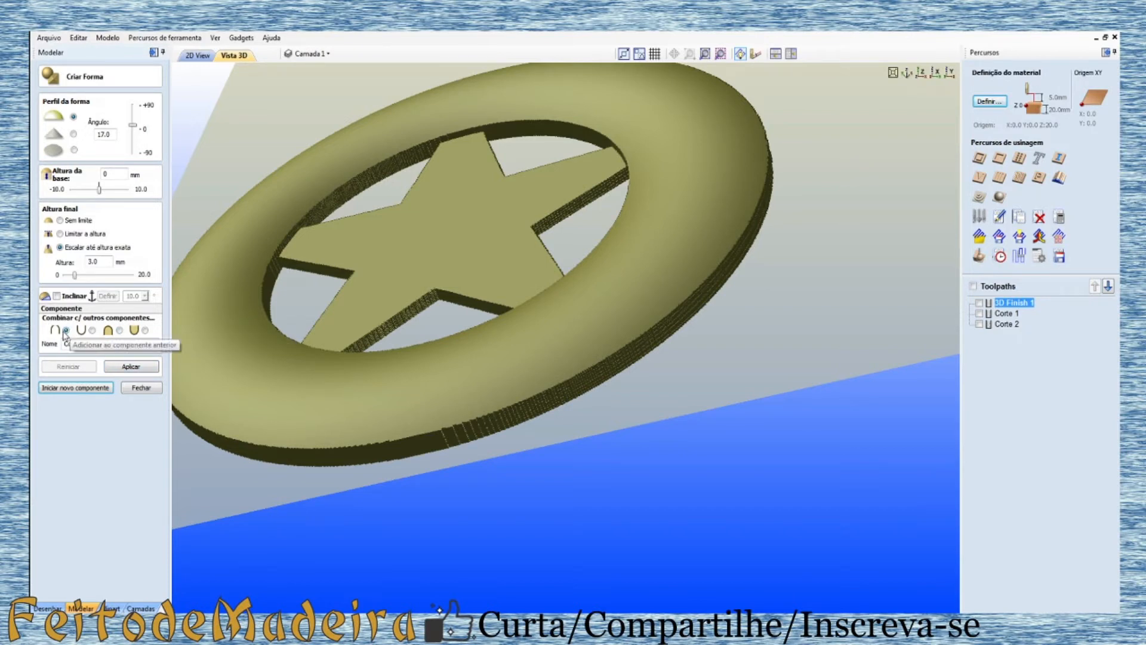
{"action": "left_click", "coordinate": [137, 366]}
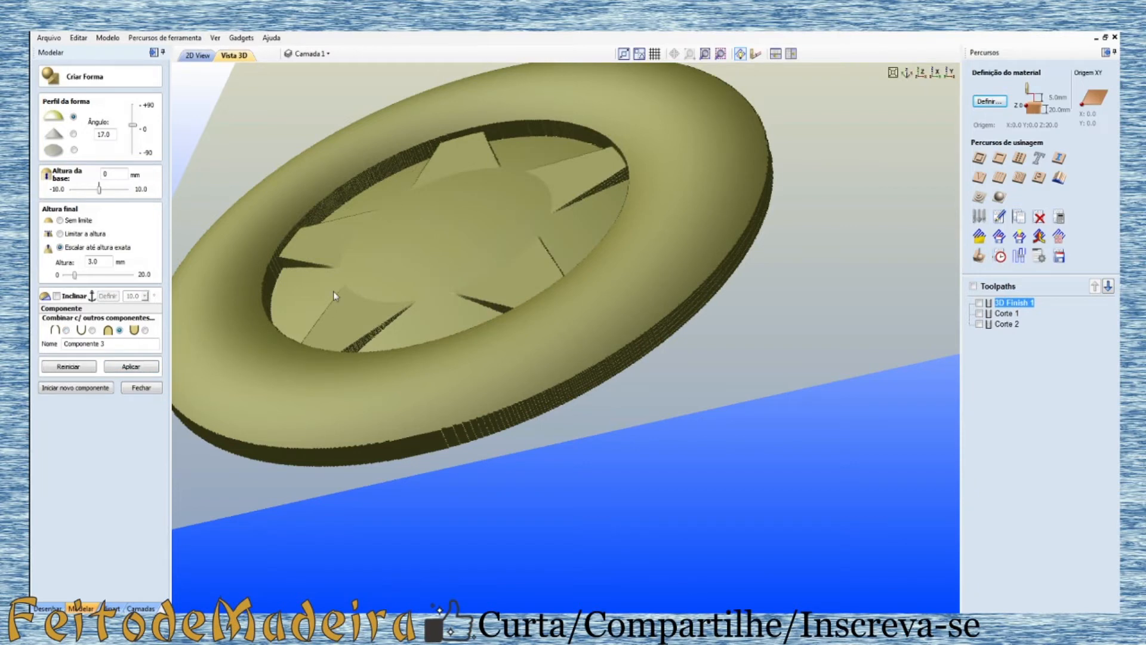
{"action": "left_click_drag", "start_coordinate": [493, 263], "coordinate": [519, 328]}
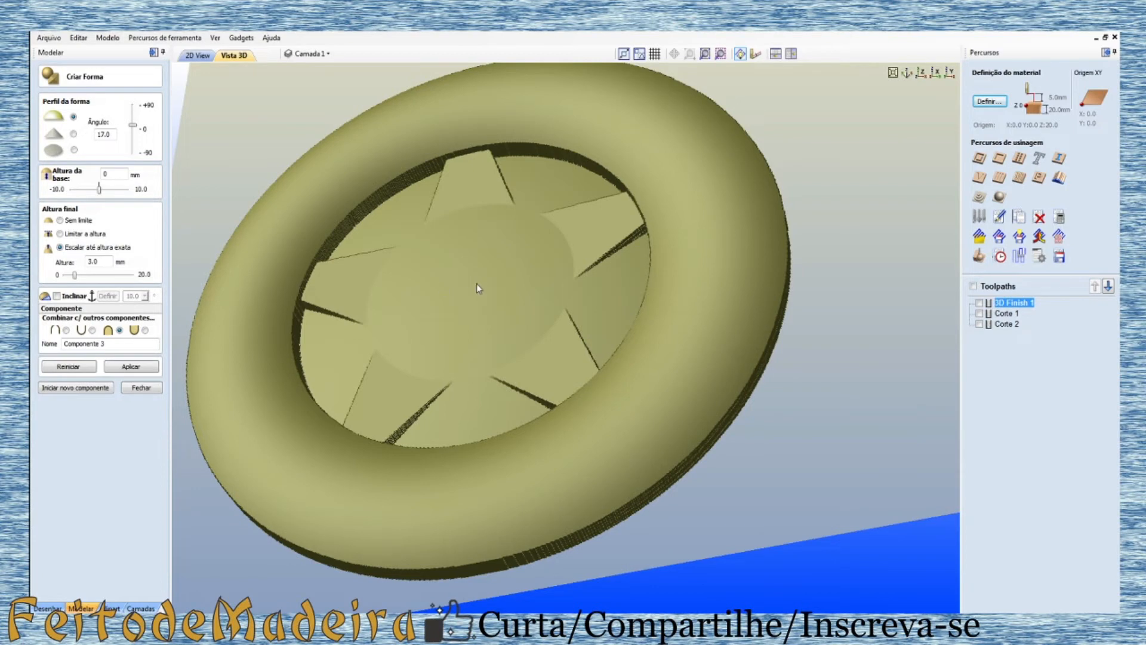
{"action": "left_click_drag", "start_coordinate": [478, 267], "coordinate": [478, 238]}
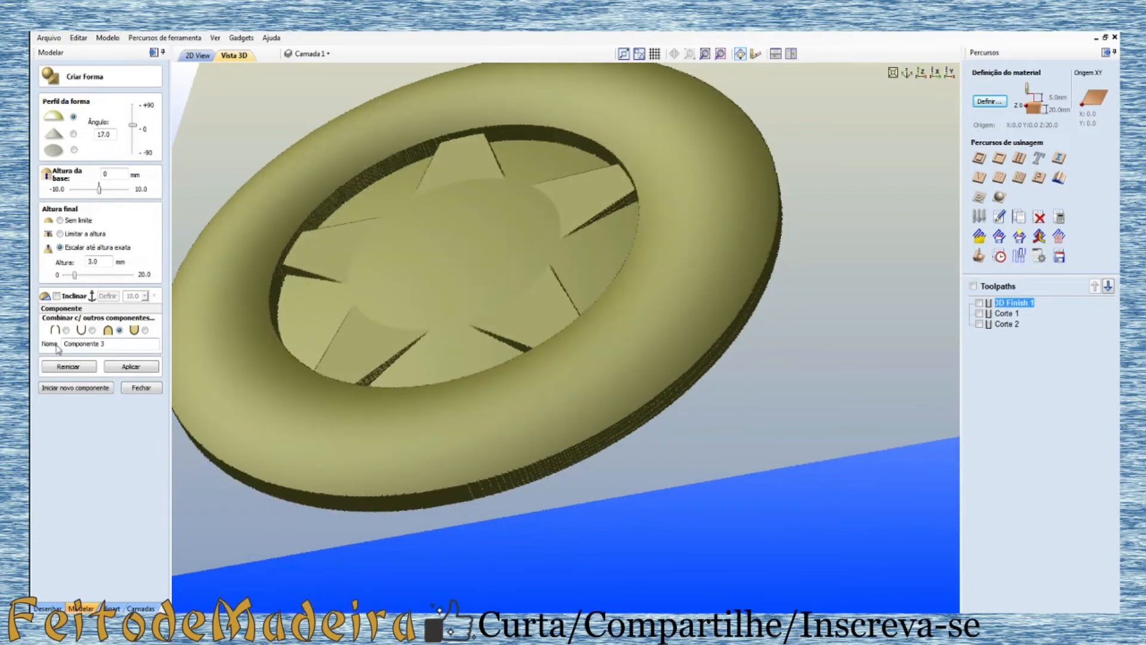
Step: Switch the rim shape to add to the previous components, apply it, and start a new component
{"action": "left_click", "coordinate": [66, 330]}
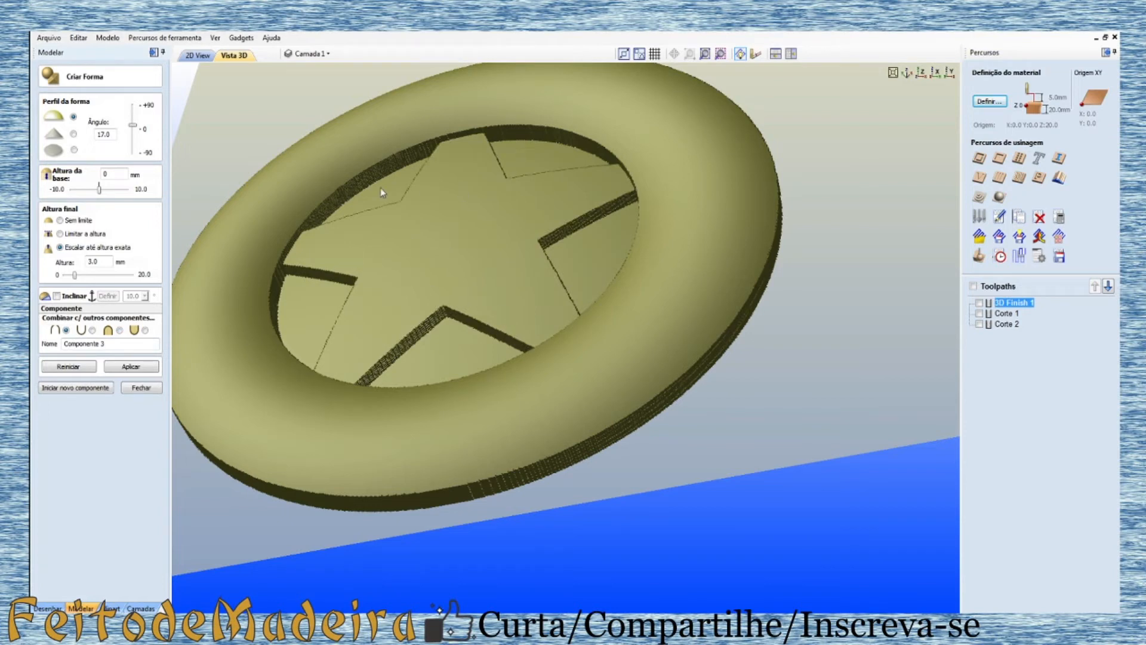
{"action": "left_click", "coordinate": [135, 367]}
{"action": "left_click", "coordinate": [60, 388]}
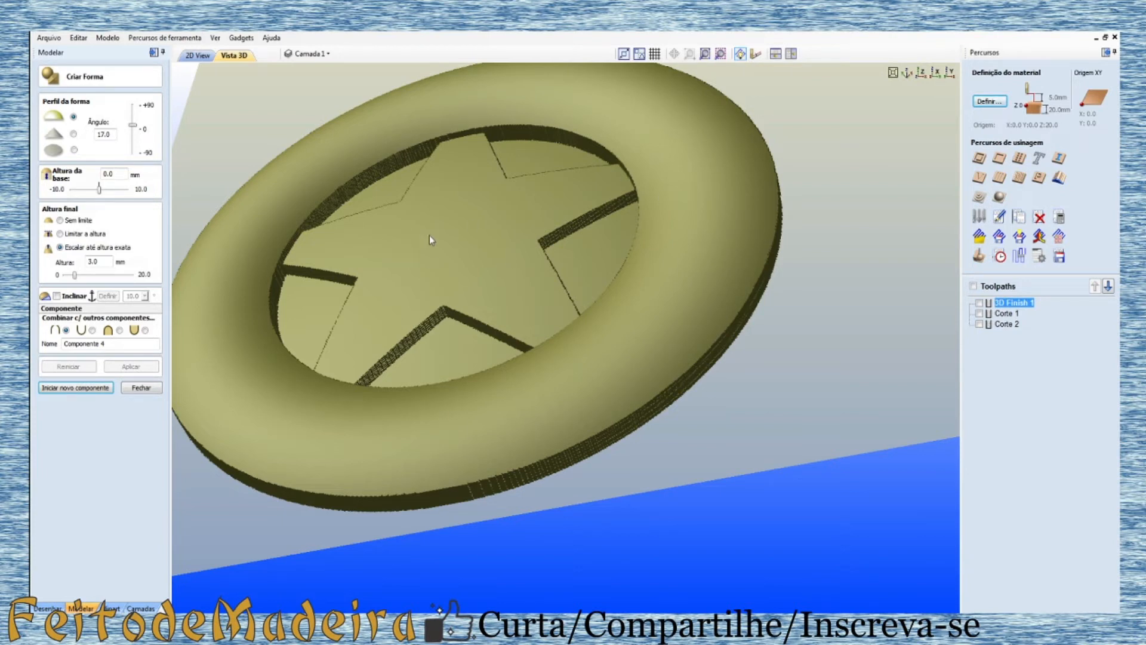
Step: Select the central hub circle in the 2D drawing and set its shape to subtract with a final height of 2 mm
{"action": "left_click", "coordinate": [194, 55]}
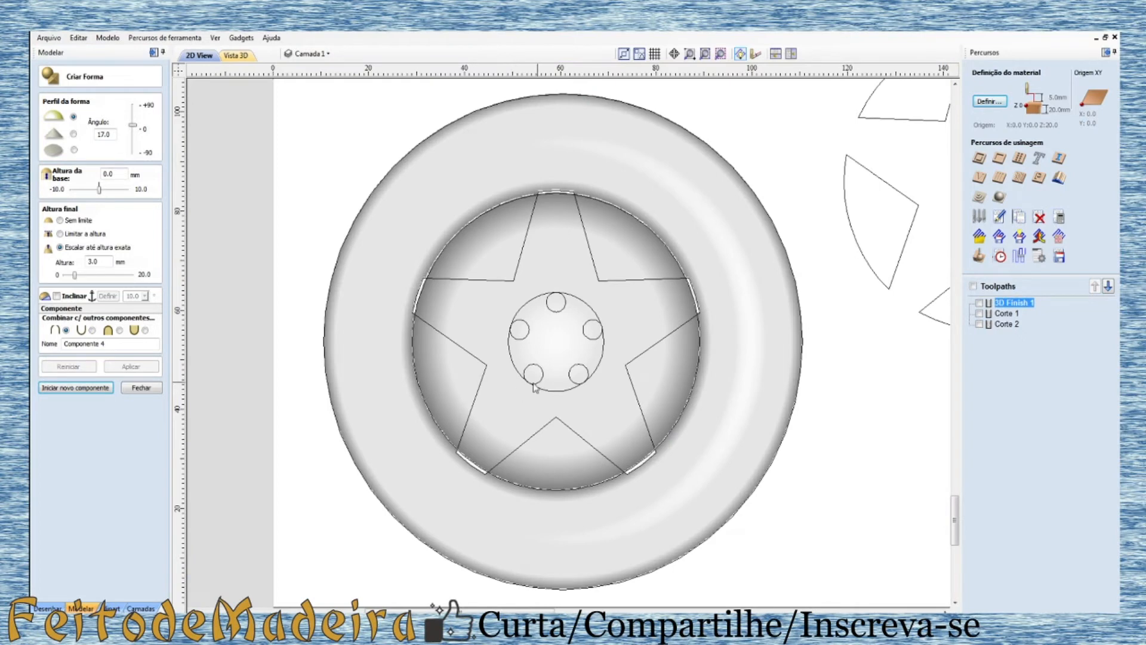
{"action": "left_click", "coordinate": [566, 387]}
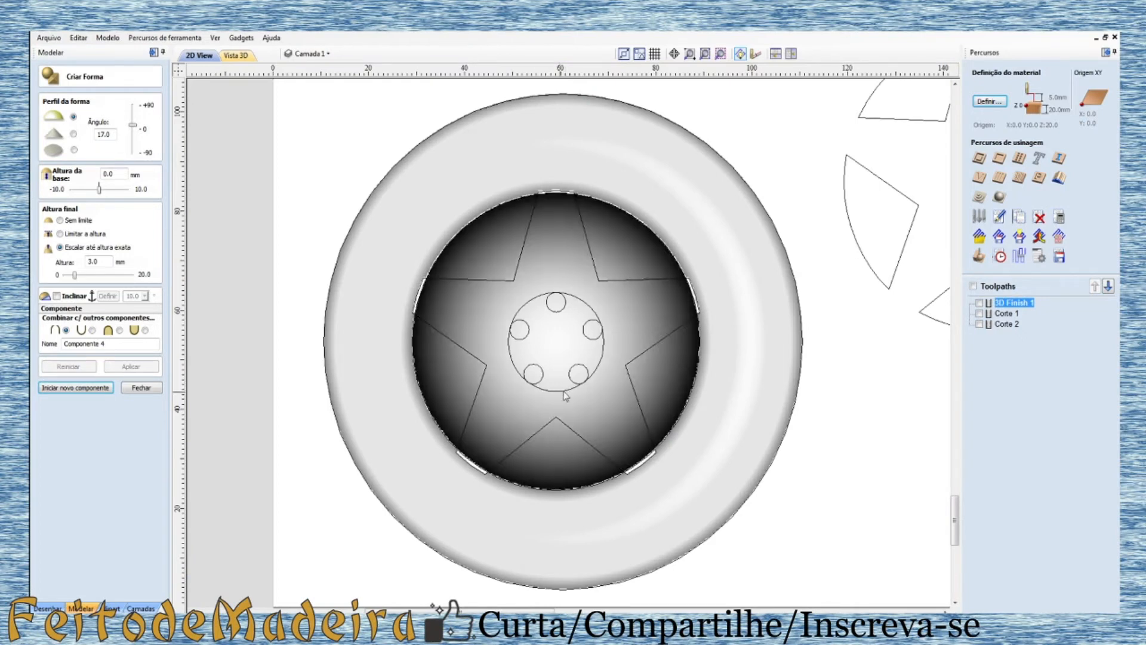
{"action": "left_click", "coordinate": [566, 391]}
{"action": "scroll", "coordinate": [563, 394], "scroll_direction": "up", "scroll_amount": 2}
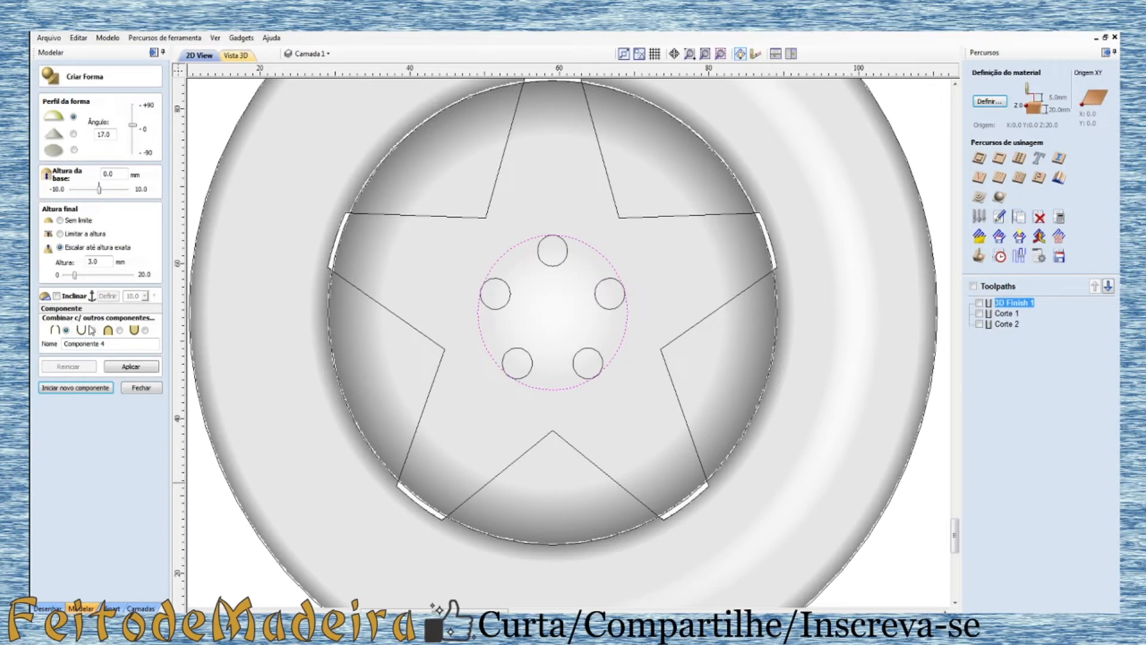
{"action": "left_click", "coordinate": [93, 331]}
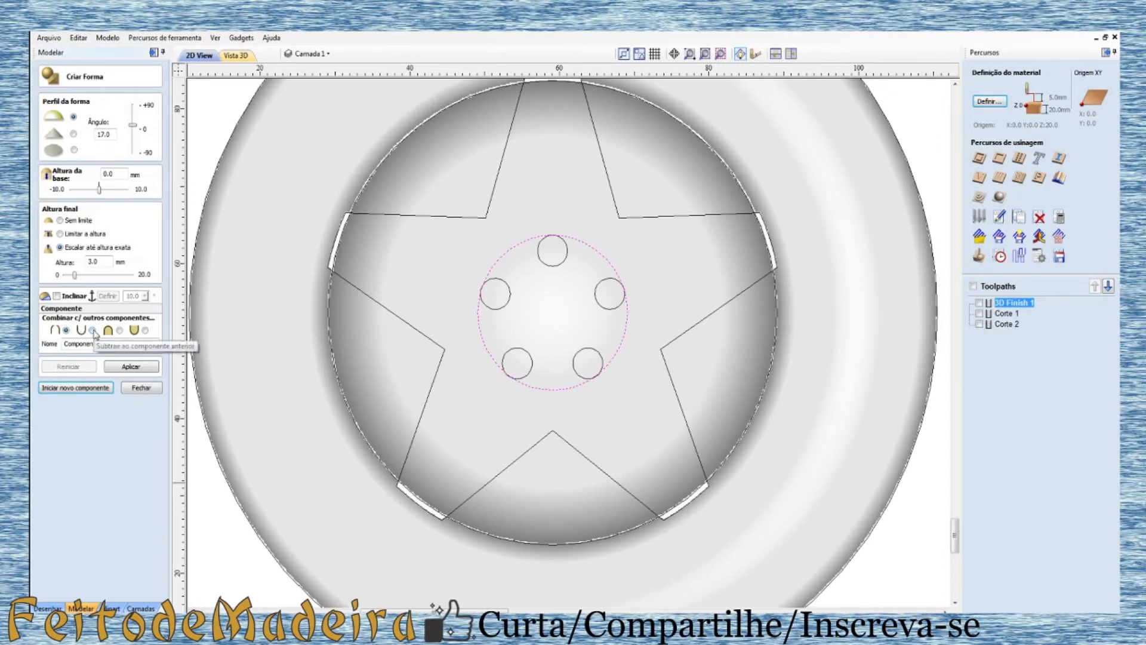
{"action": "double_click", "coordinate": [122, 175]}
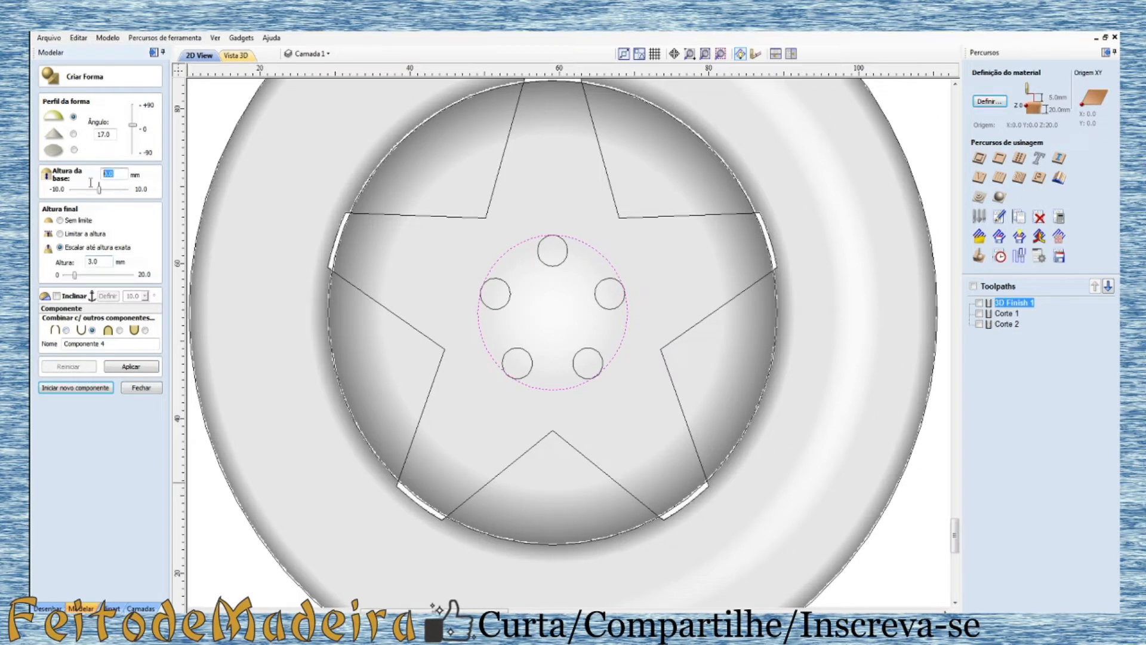
{"action": "double_click", "coordinate": [95, 262]}
{"action": "type", "text": "2"}
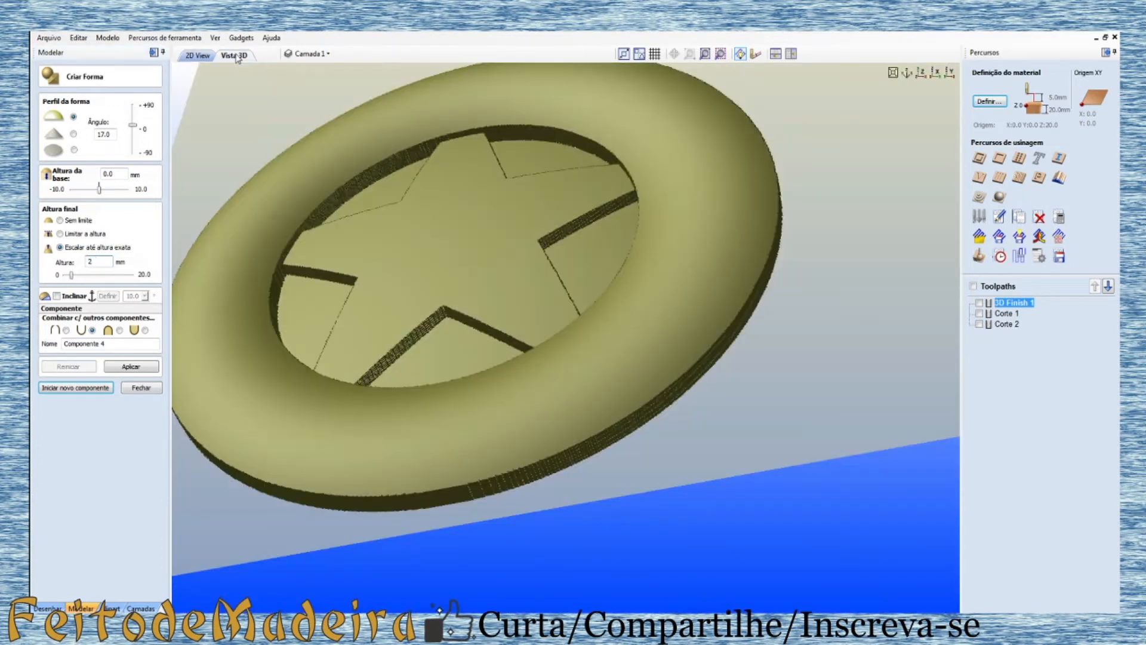
Step: Apply the subtracted hub shape and check the resulting recess at the star's centre in 3D
{"action": "left_click", "coordinate": [235, 55]}
{"action": "left_click", "coordinate": [135, 365]}
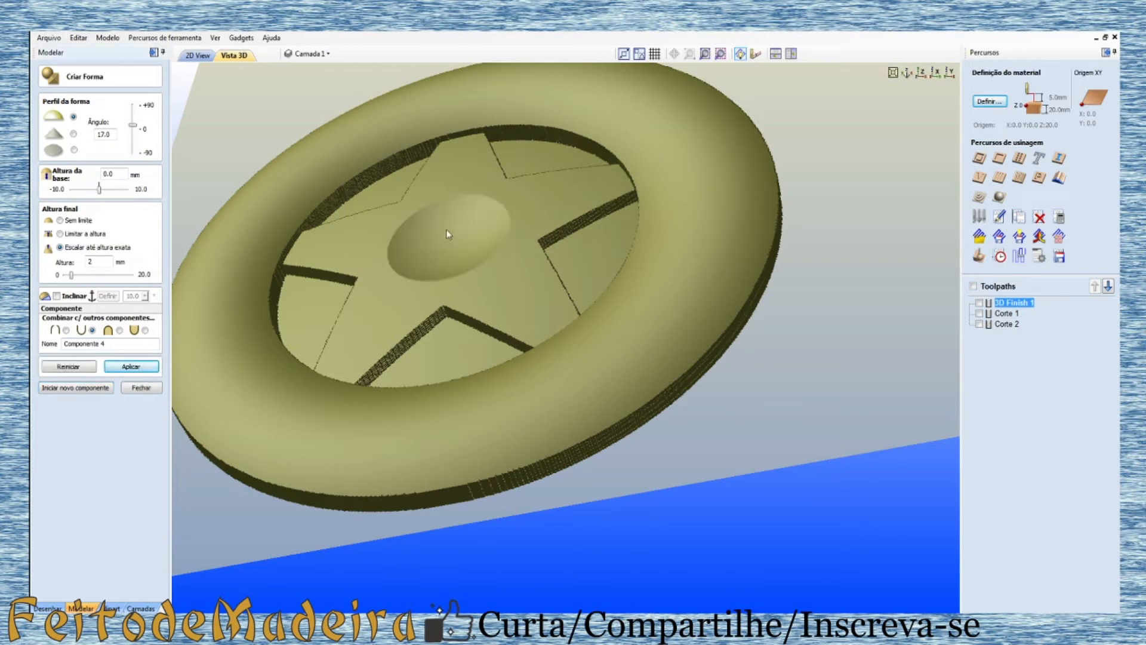
{"action": "left_click_drag", "start_coordinate": [449, 233], "coordinate": [542, 277]}
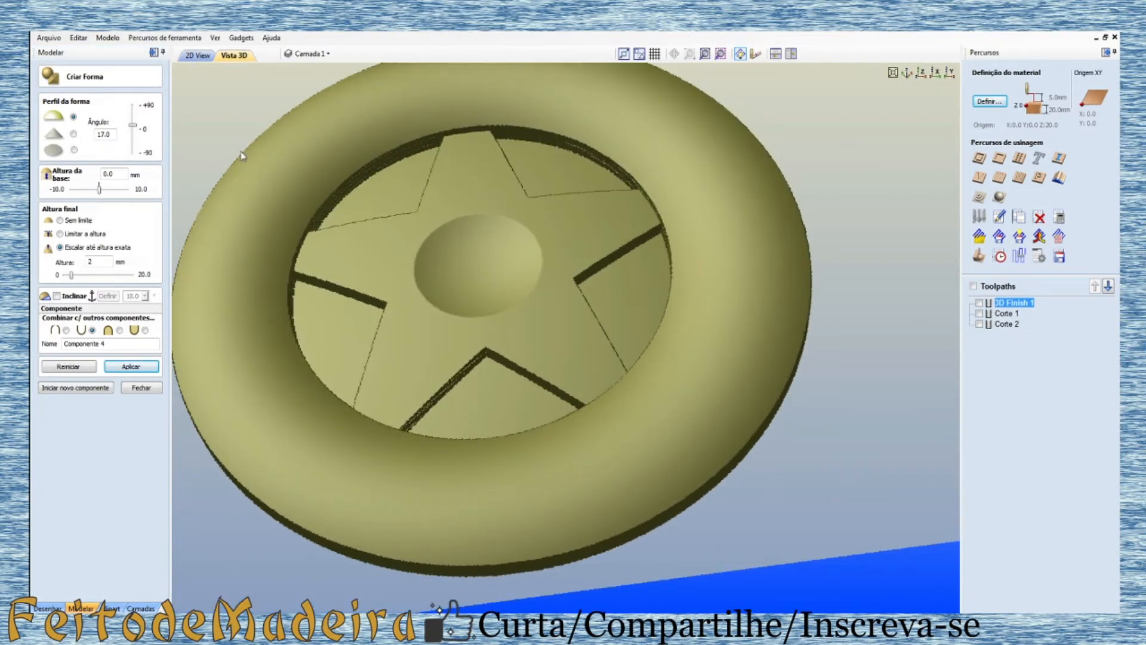
Step: Try to select the bolt-hole circles around the hub in the 2D drawing, and undo the last change
{"action": "left_click", "coordinate": [198, 55]}
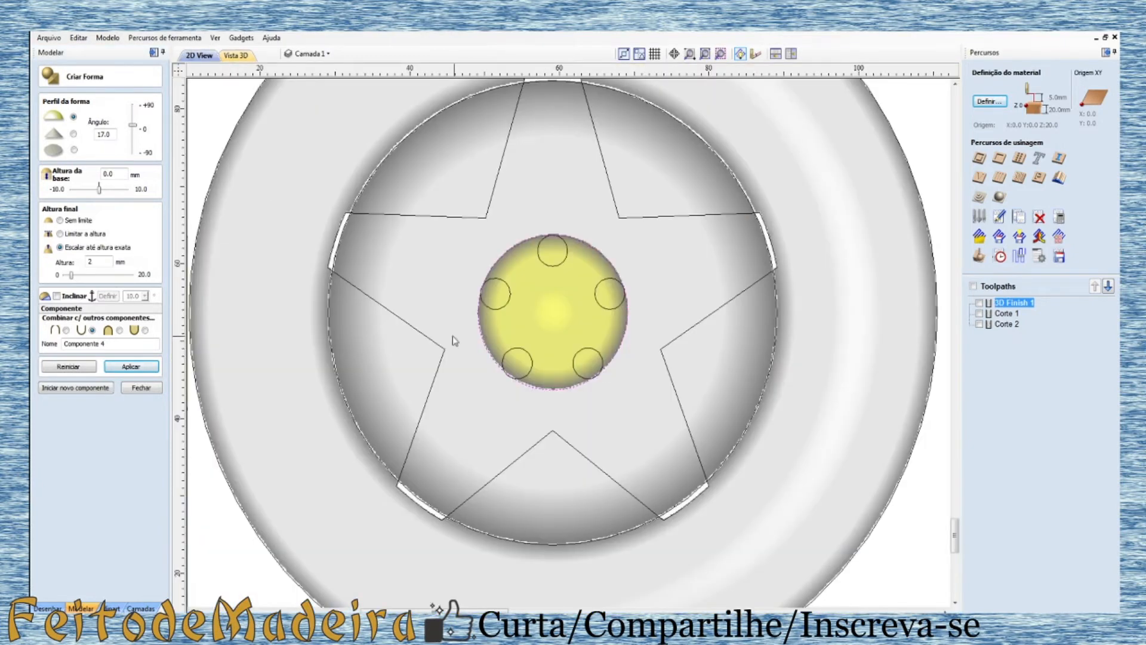
{"action": "left_click", "coordinate": [513, 248]}
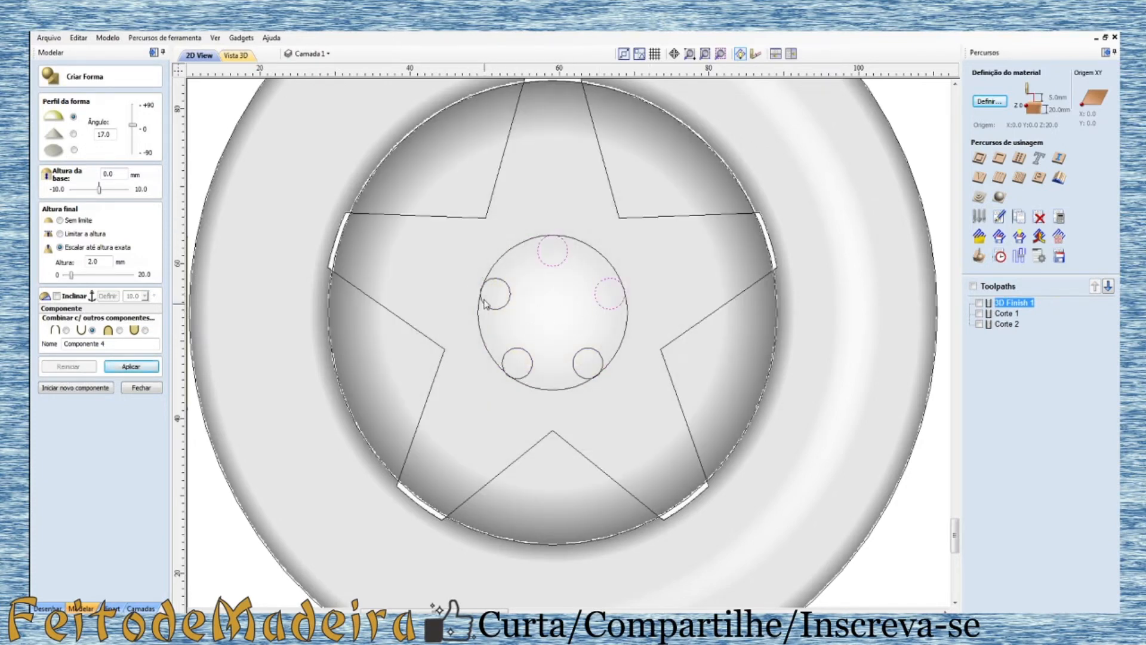
{"action": "left_click", "coordinate": [485, 303]}
{"action": "key", "text": "ctrl+z"}
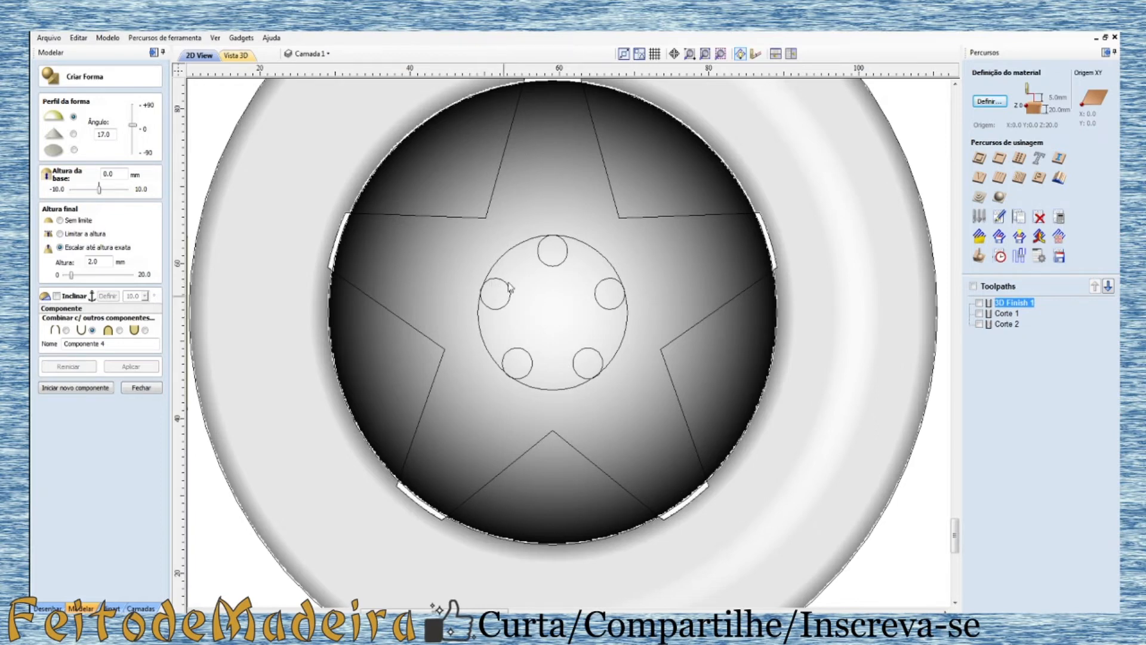
Step: Select the left bolt-hole circle and inspect the wheel in 3D from several angles to check the hub area at the star's centre
{"action": "left_click", "coordinate": [487, 312]}
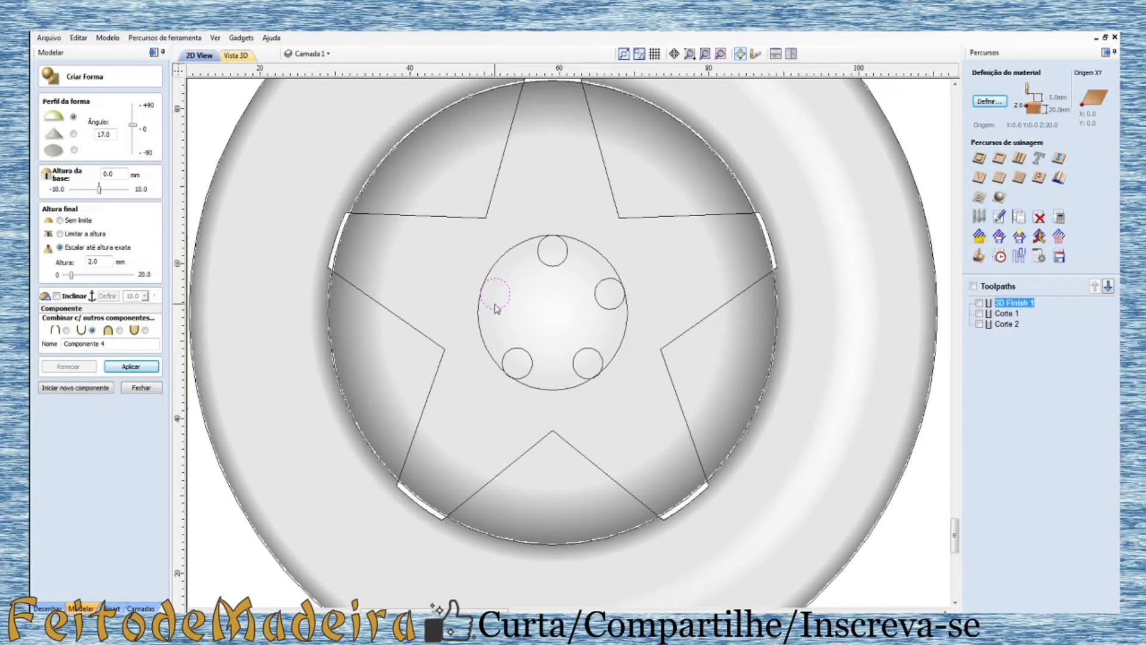
{"action": "left_click", "coordinate": [246, 57]}
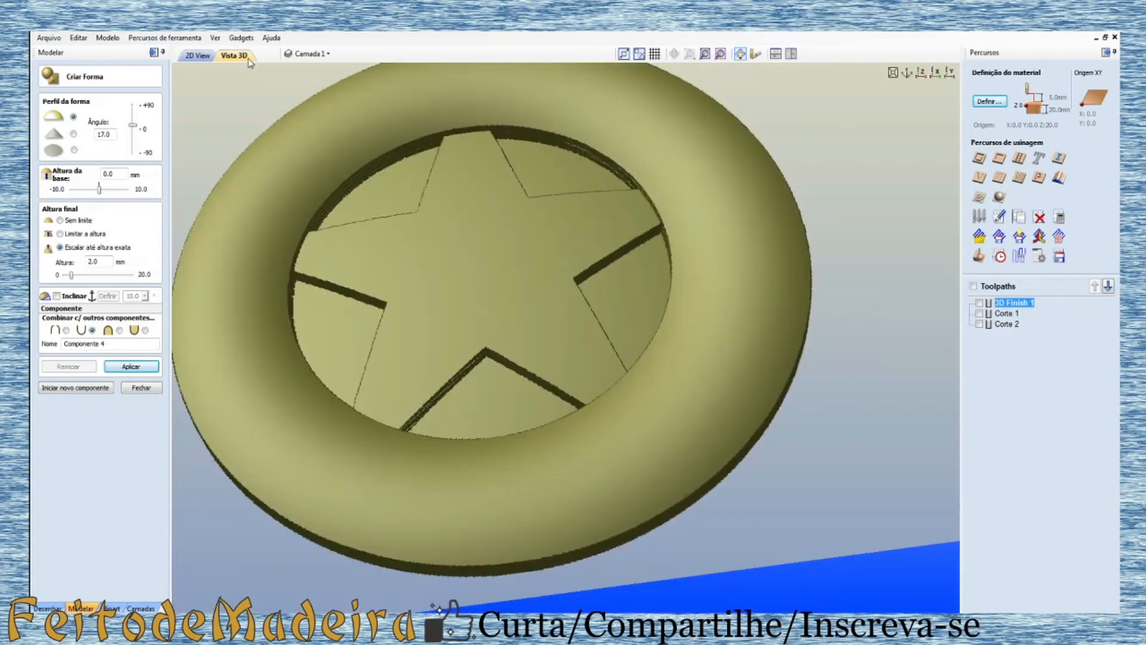
{"action": "left_click_drag", "start_coordinate": [550, 472], "coordinate": [593, 420]}
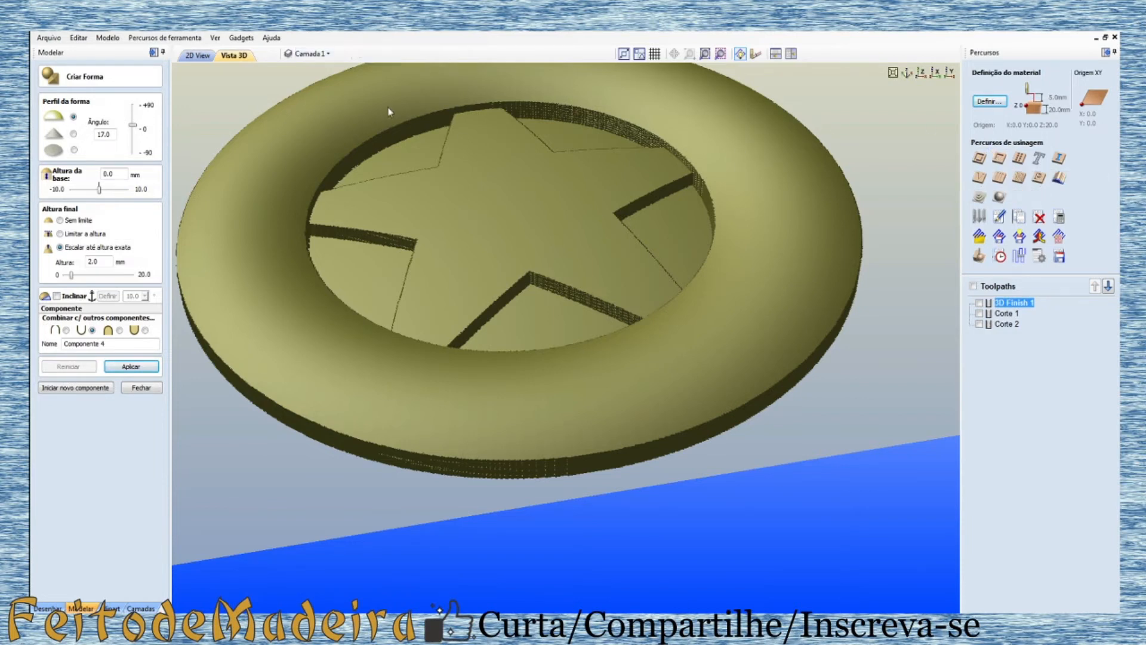
{"action": "left_click", "coordinate": [202, 56]}
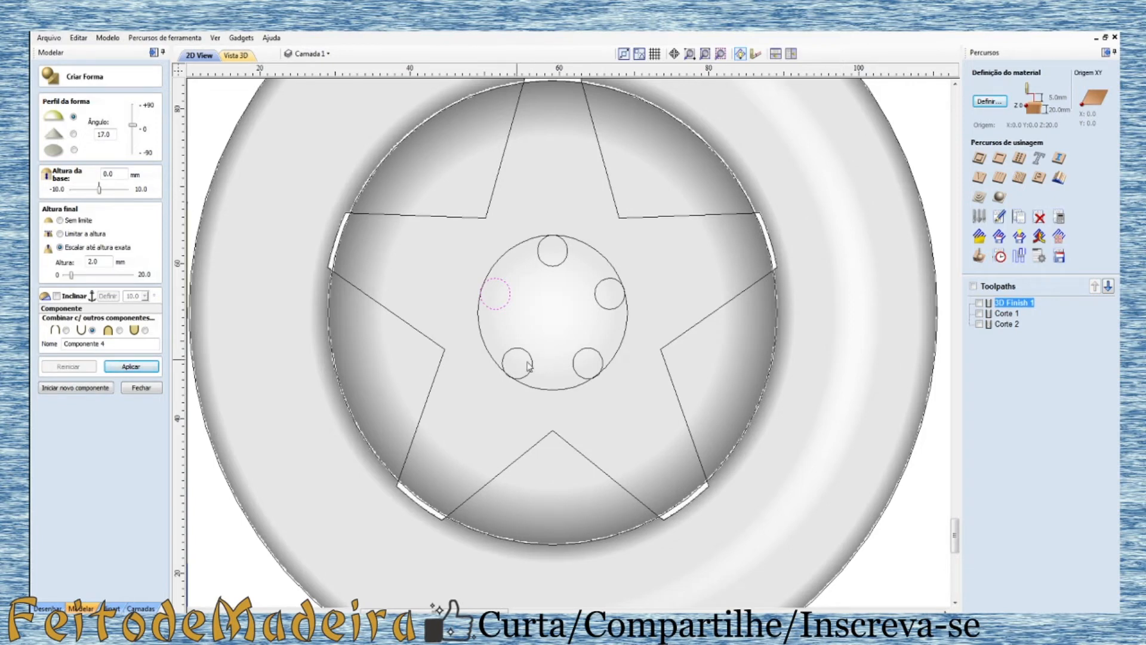
{"action": "left_click", "coordinate": [245, 55]}
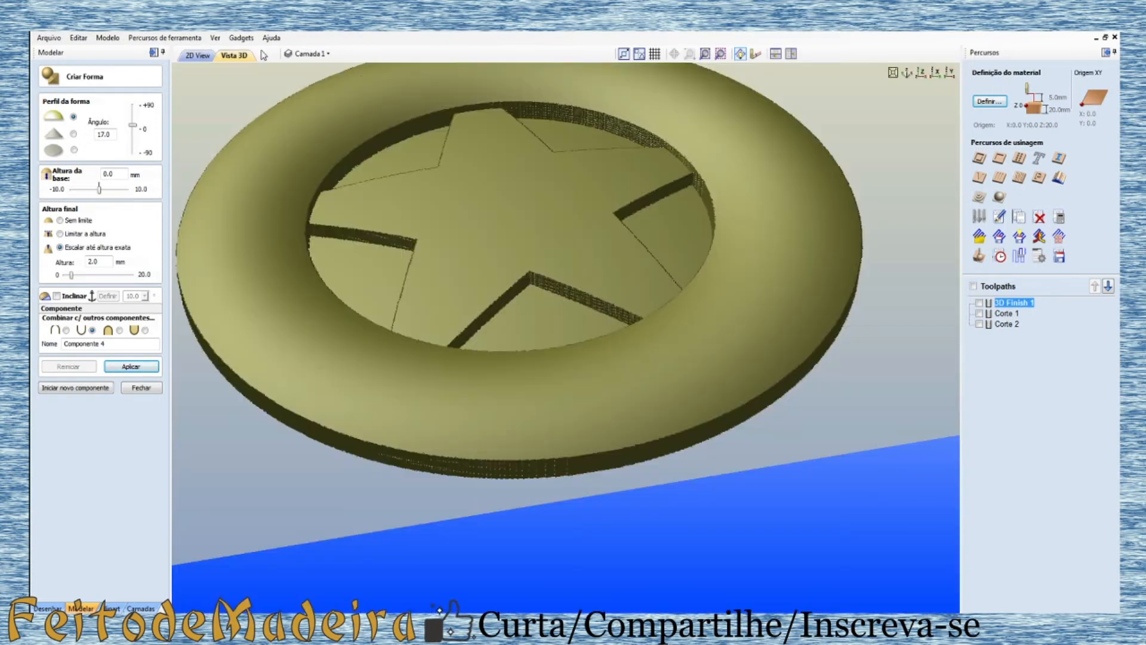
{"action": "left_click_drag", "start_coordinate": [498, 348], "coordinate": [476, 269]}
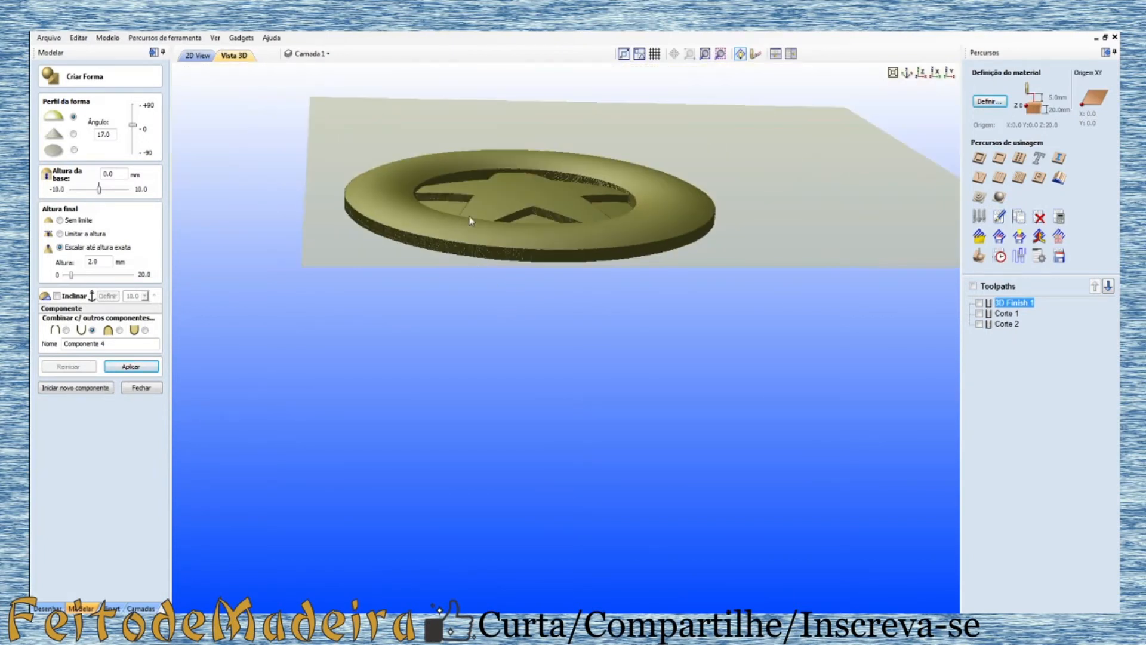
{"action": "left_click_drag", "start_coordinate": [470, 220], "coordinate": [500, 168]}
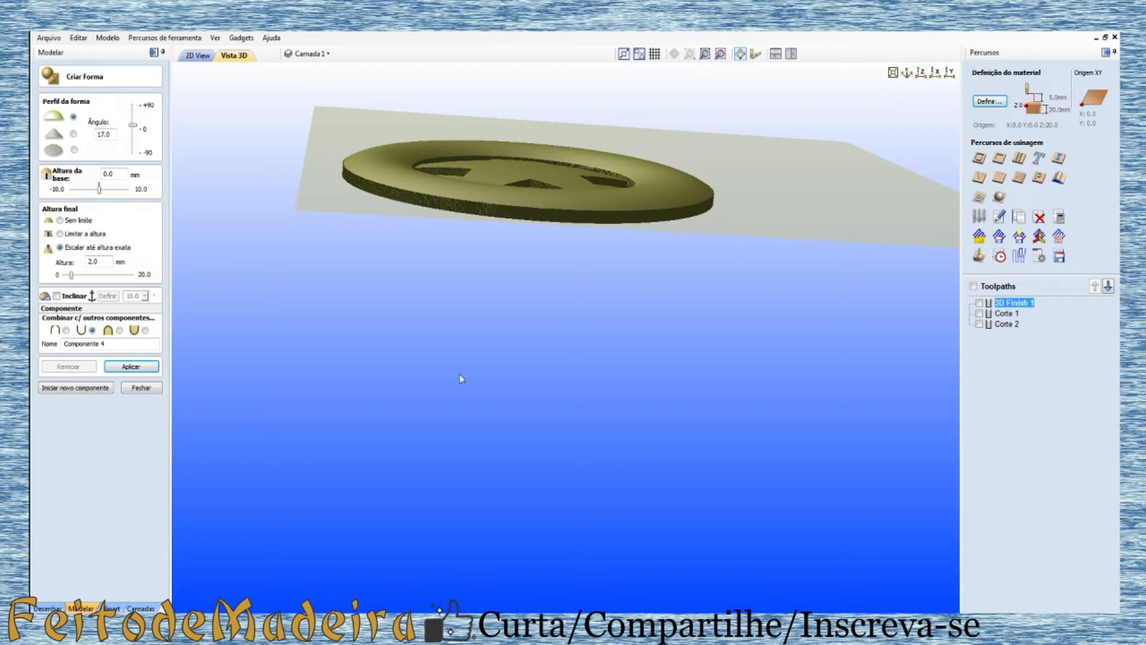
Step: Reapply the subtracted 2 mm hub recess at the star's centre, check it in 3D, and start a new component
{"action": "type", "text": "2"}
{"action": "key", "text": "Return"}
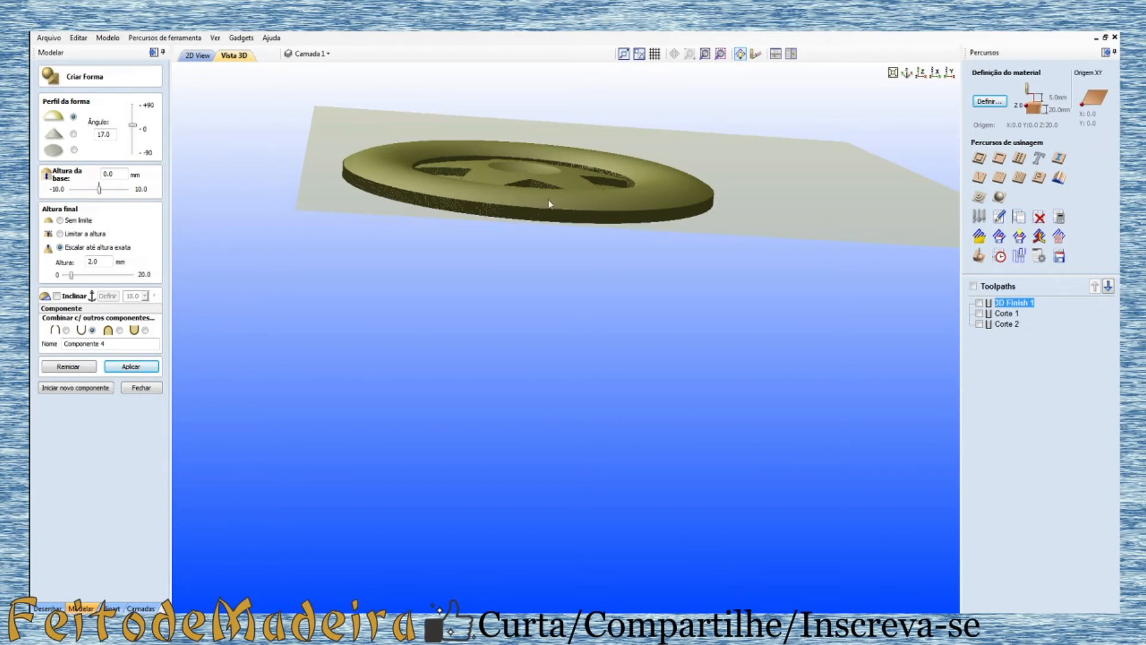
{"action": "left_click_drag", "start_coordinate": [549, 204], "coordinate": [522, 284]}
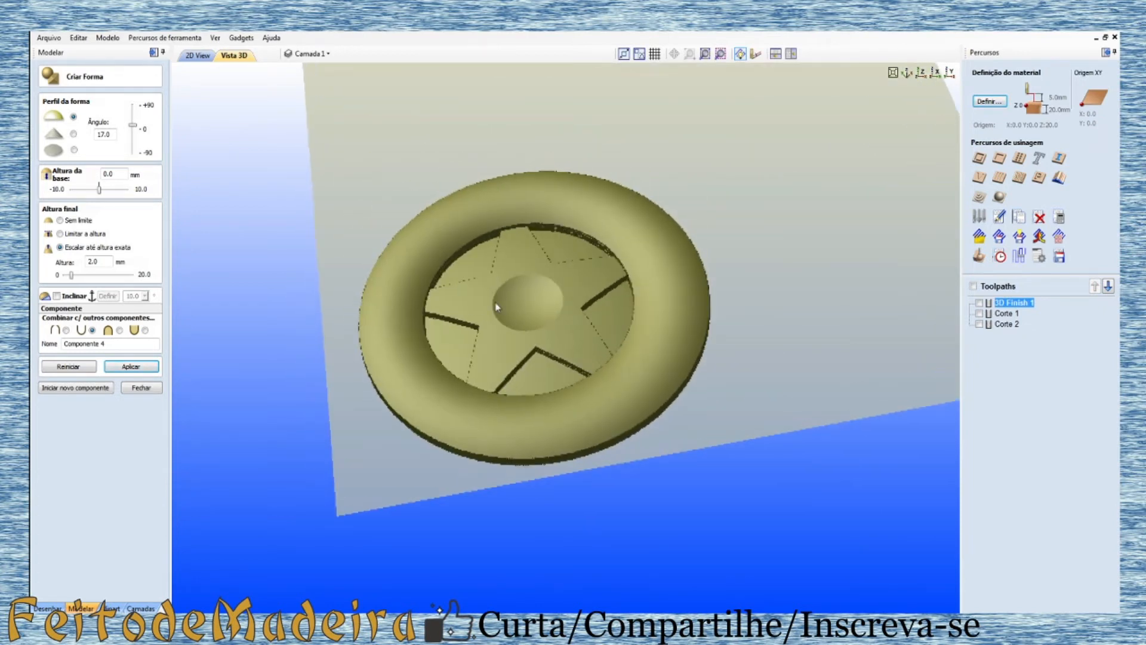
{"action": "left_click", "coordinate": [88, 388]}
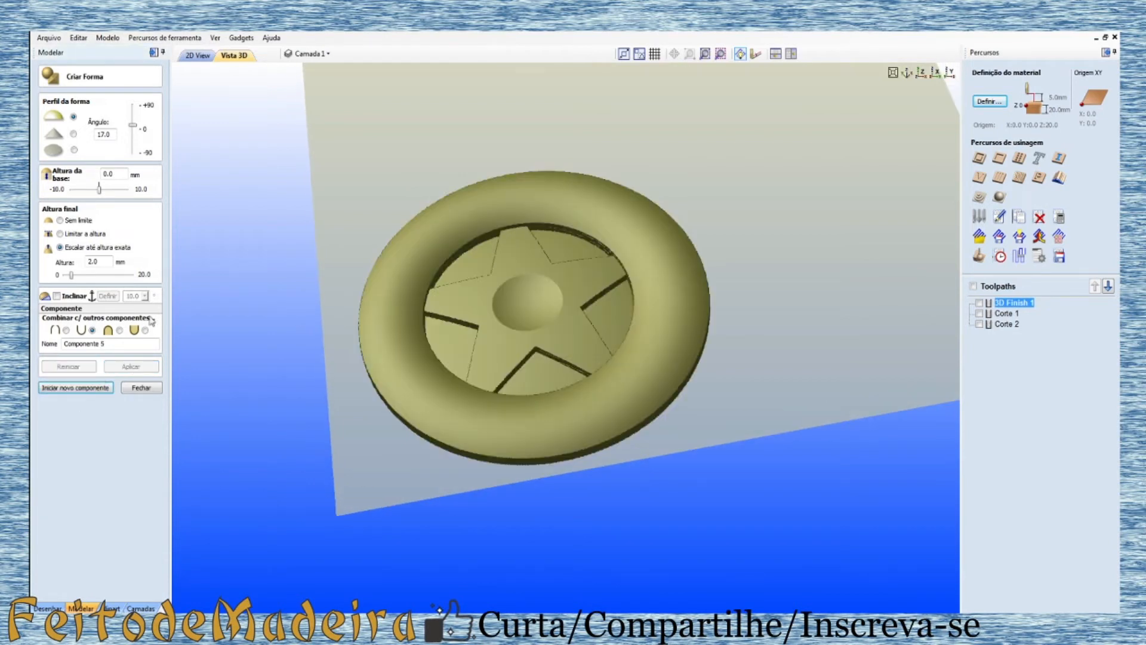
Step: Select all five bolt-hole circles around the hub in the 2D drawing
{"action": "left_click", "coordinate": [199, 56]}
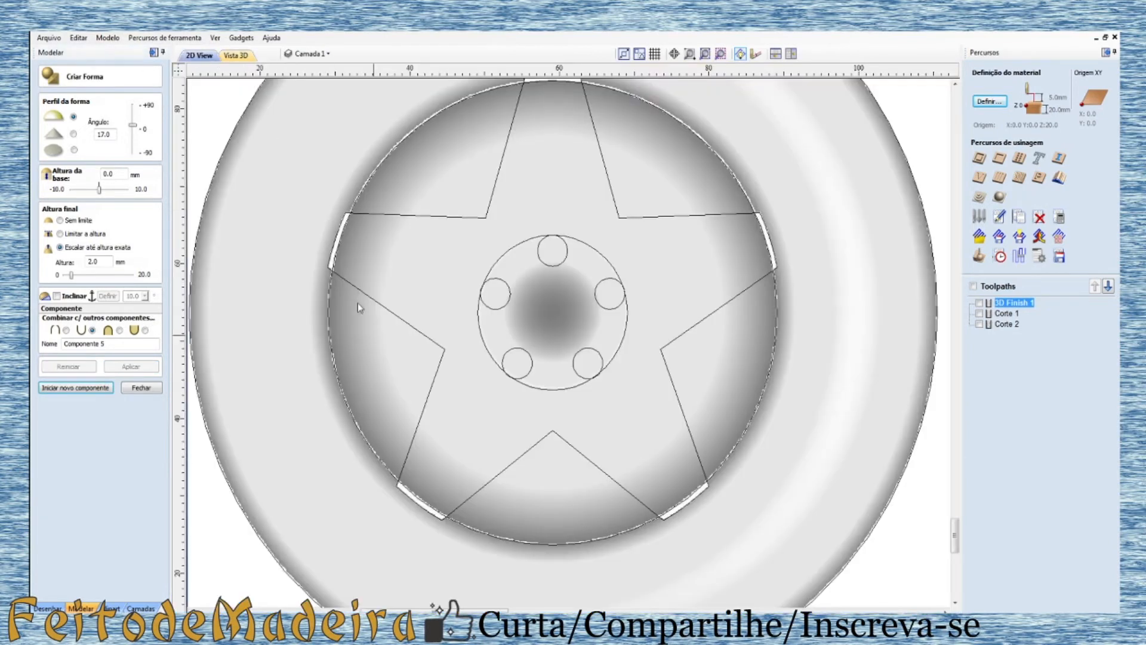
{"action": "left_click", "coordinate": [494, 309]}
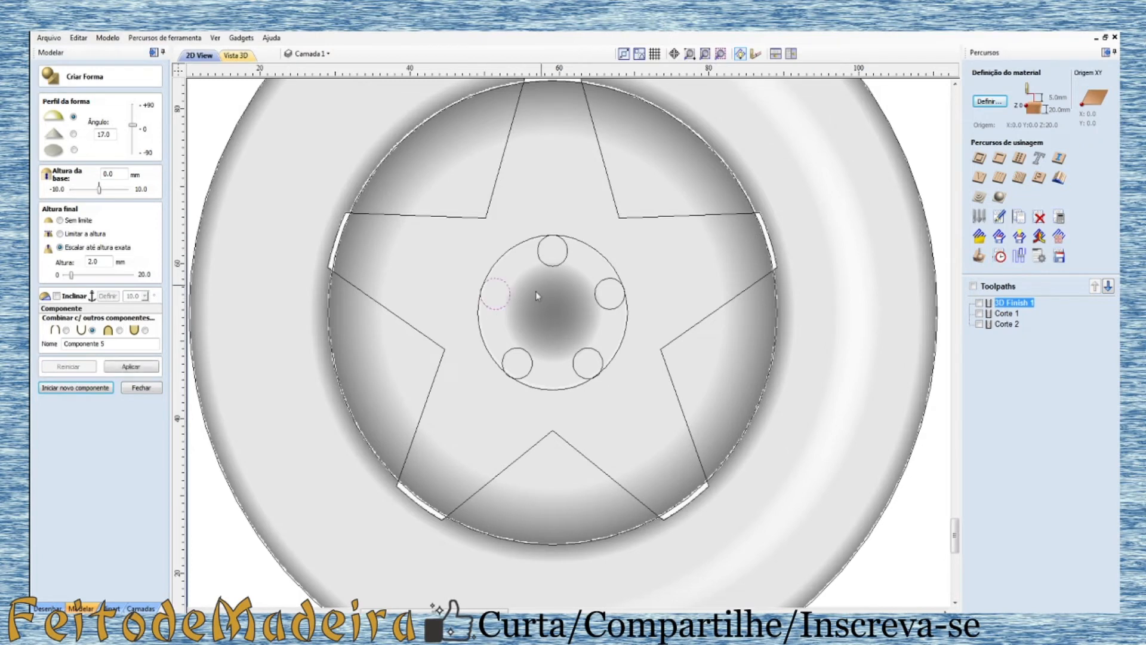
{"action": "left_click", "coordinate": [554, 264], "text": "shift"}
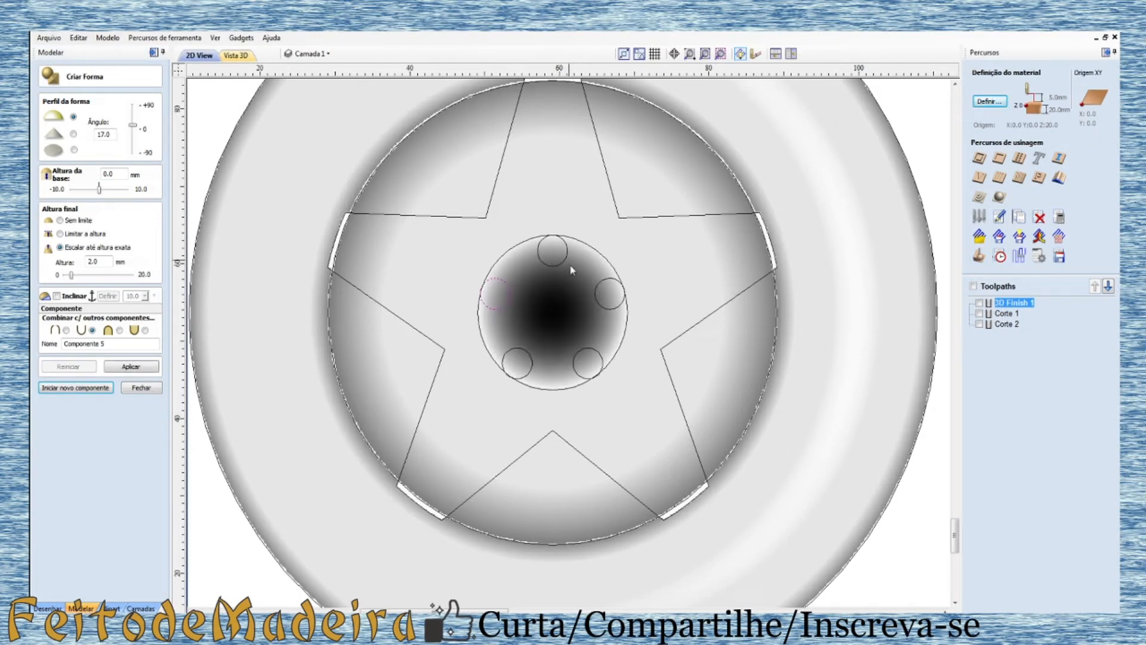
{"action": "left_click", "coordinate": [573, 222]}
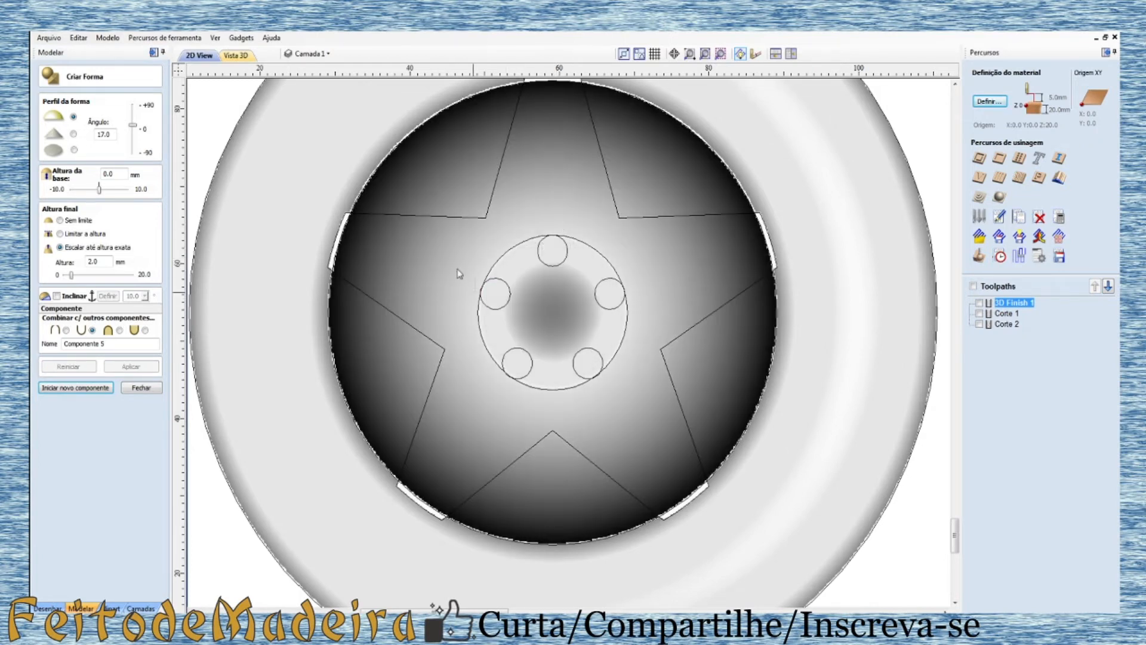
{"action": "left_click", "coordinate": [586, 321]}
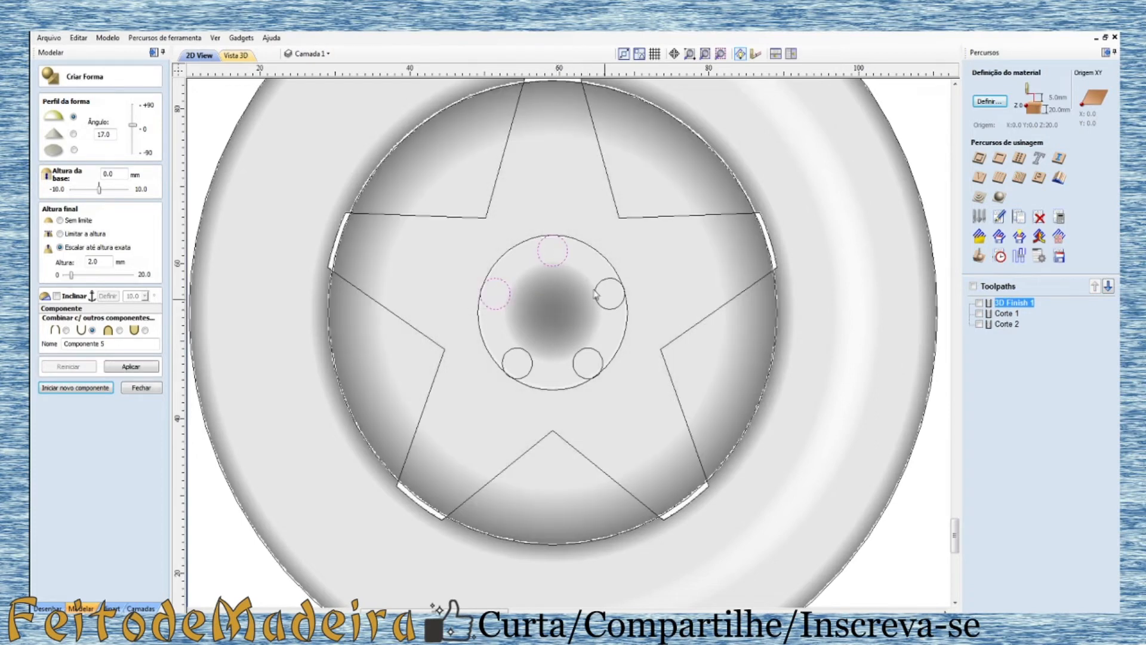
{"action": "left_click", "coordinate": [603, 308], "text": "shift"}
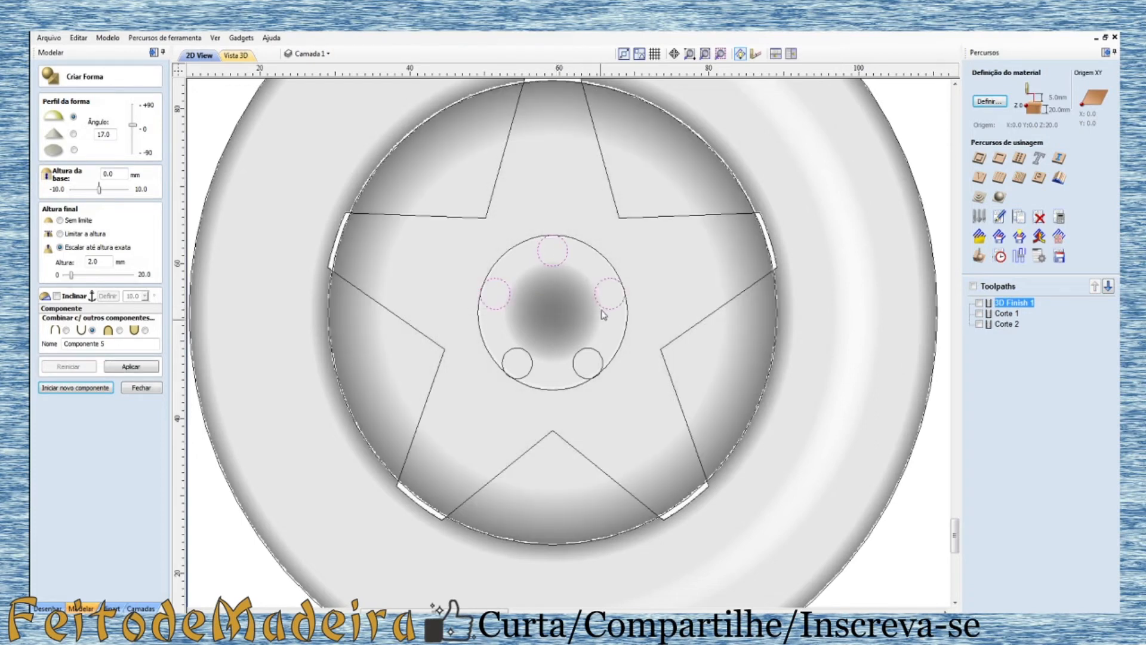
{"action": "left_click", "coordinate": [582, 349], "text": "shift"}
{"action": "left_click", "coordinate": [521, 379], "text": "shift"}
Step: Give the bolt holes a flat profile with a base height of 2 mm and apply the shape
{"action": "left_click", "coordinate": [74, 150]}
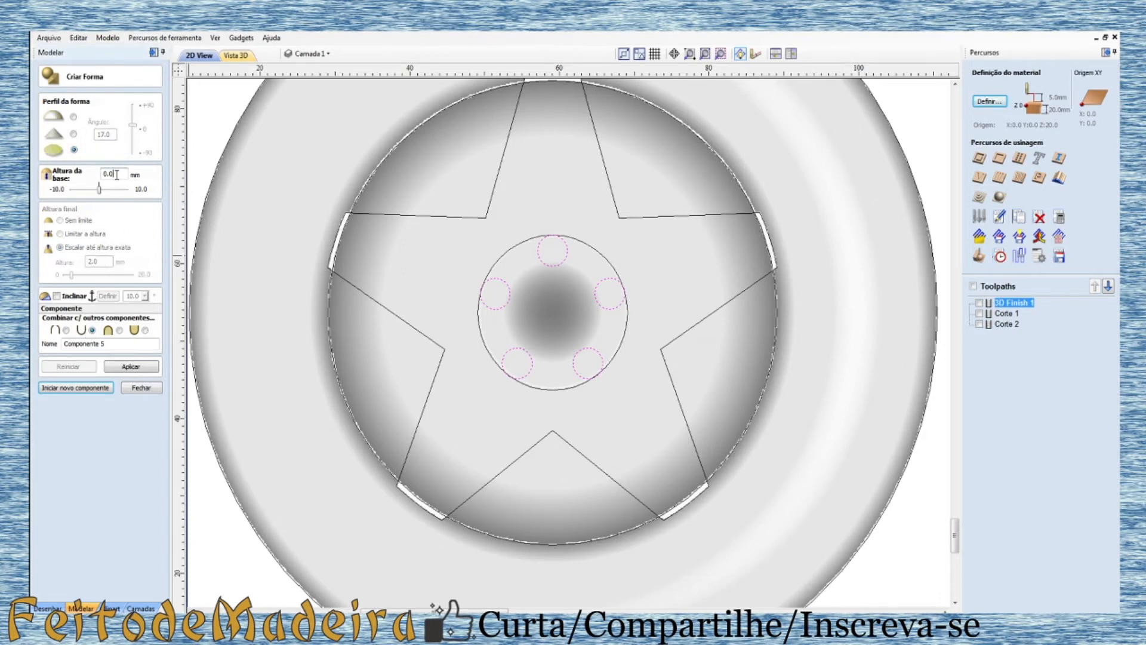
{"action": "left_click_drag", "start_coordinate": [117, 175], "coordinate": [96, 178]}
{"action": "type", "text": "2"}
{"action": "left_click", "coordinate": [129, 366]}
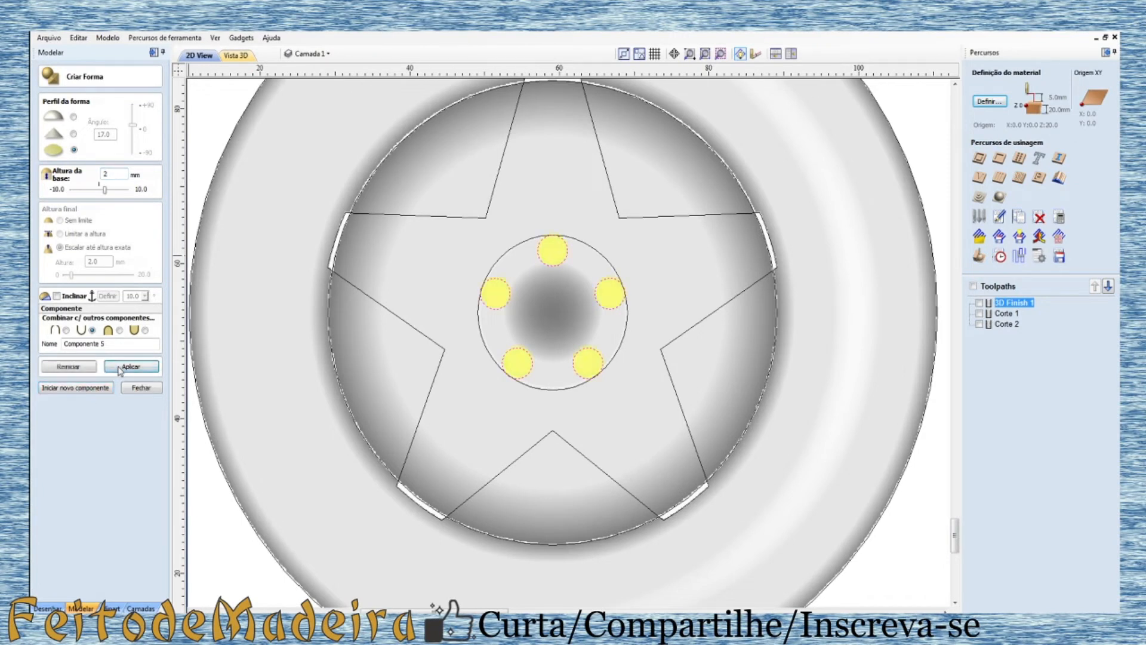
Step: Check the bolt holes in the 3D relief and close the shape creation tool
{"action": "left_click", "coordinate": [236, 55]}
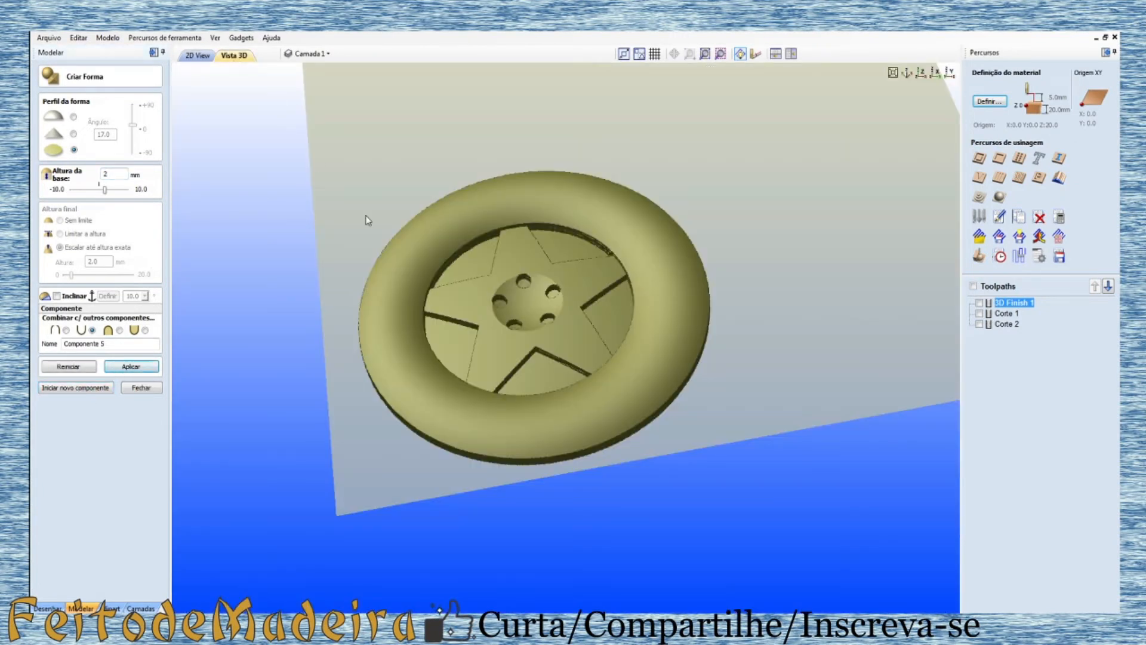
{"action": "left_click_drag", "start_coordinate": [597, 342], "coordinate": [560, 418]}
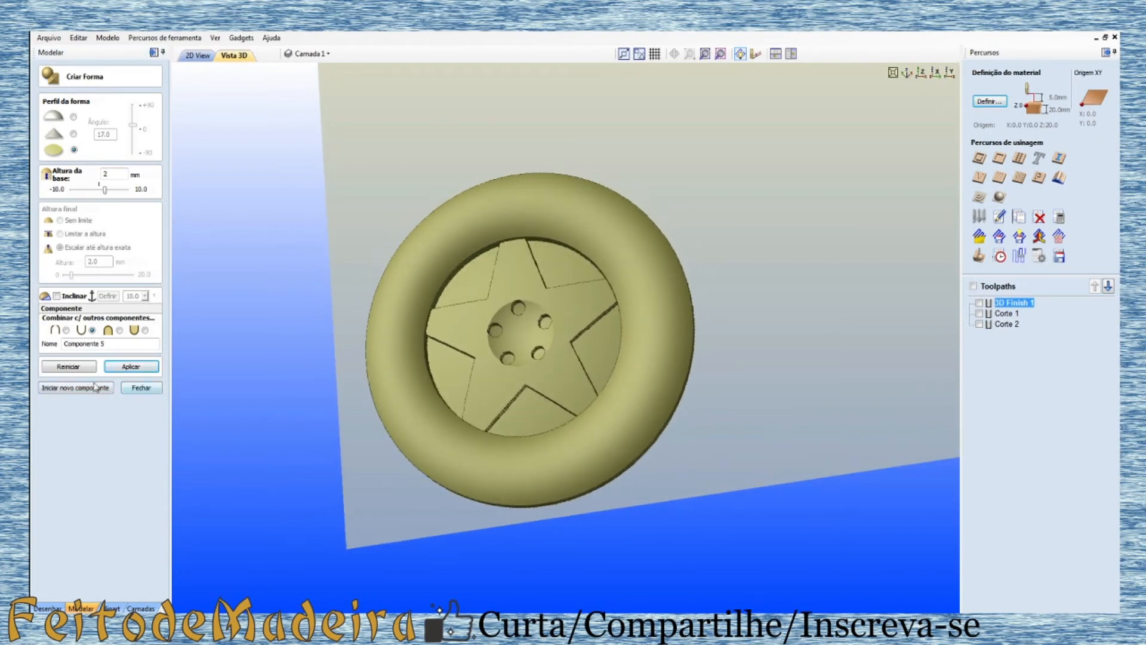
{"action": "left_click", "coordinate": [141, 387]}
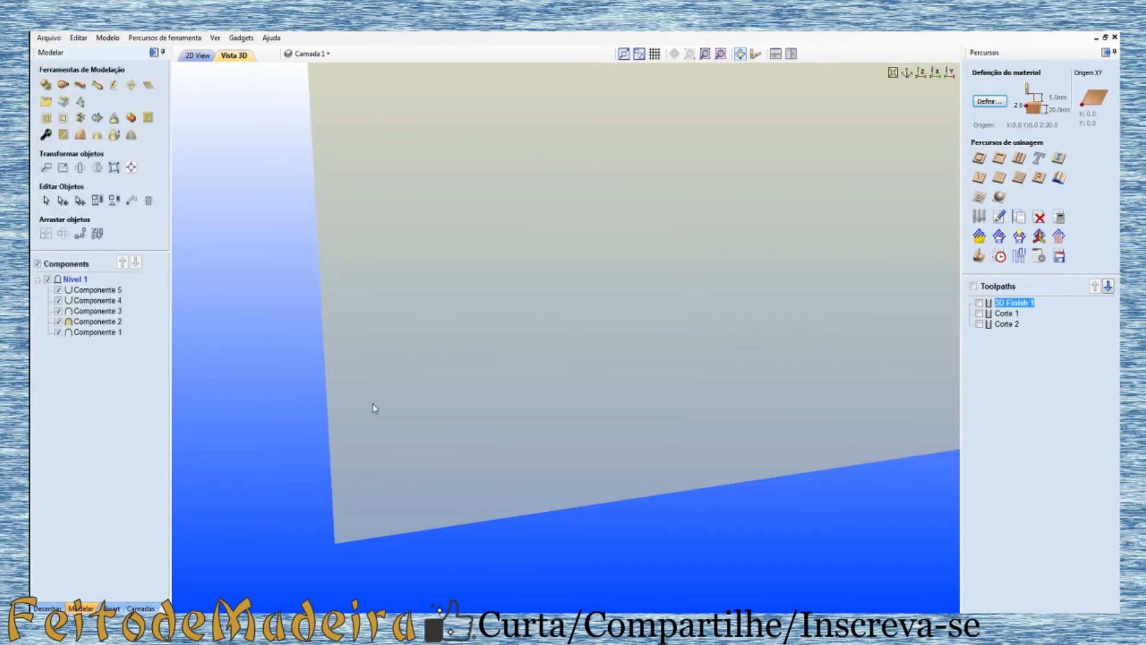
Step: Review the whole modelled wheel in the 2D drawing and up close in 3D
{"action": "left_click", "coordinate": [197, 55]}
{"action": "scroll", "coordinate": [203, 95], "scroll_direction": "down", "scroll_amount": 3}
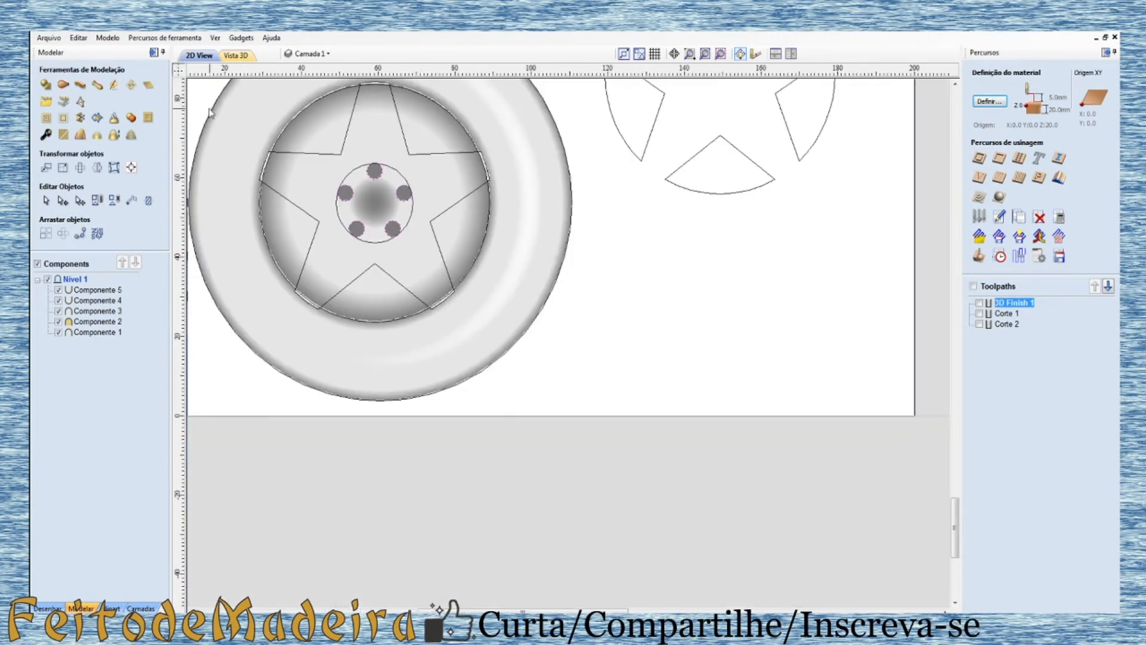
{"action": "scroll", "coordinate": [287, 209], "scroll_direction": "down", "scroll_amount": 3}
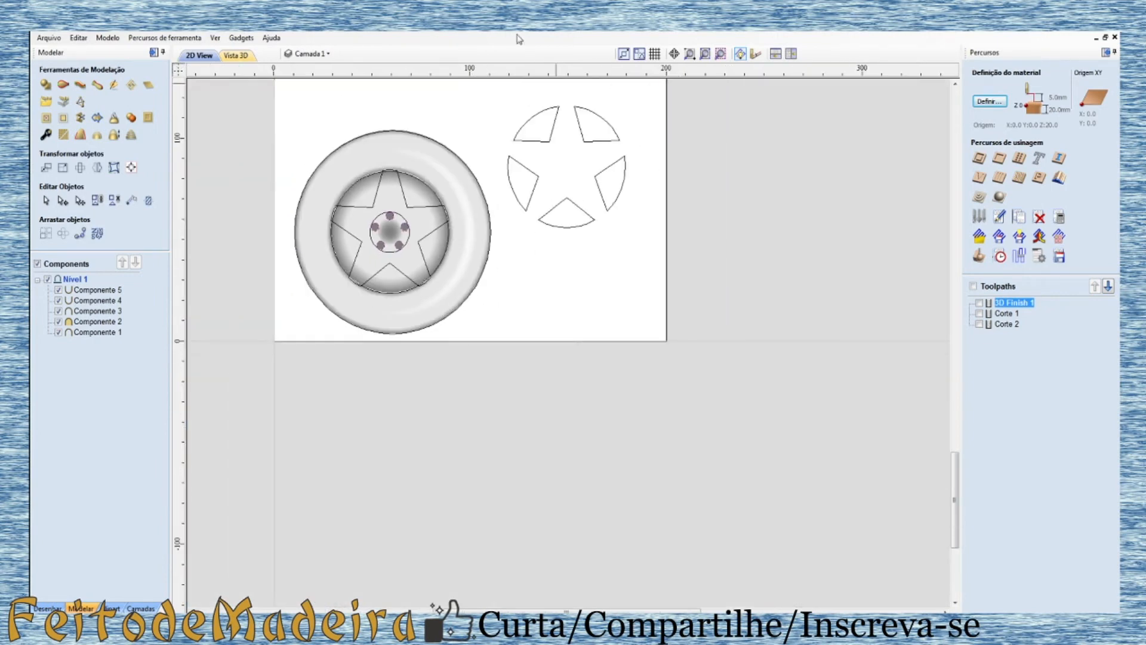
{"action": "scroll", "coordinate": [394, 65], "scroll_direction": "up", "scroll_amount": 1}
{"action": "left_click", "coordinate": [242, 56]}
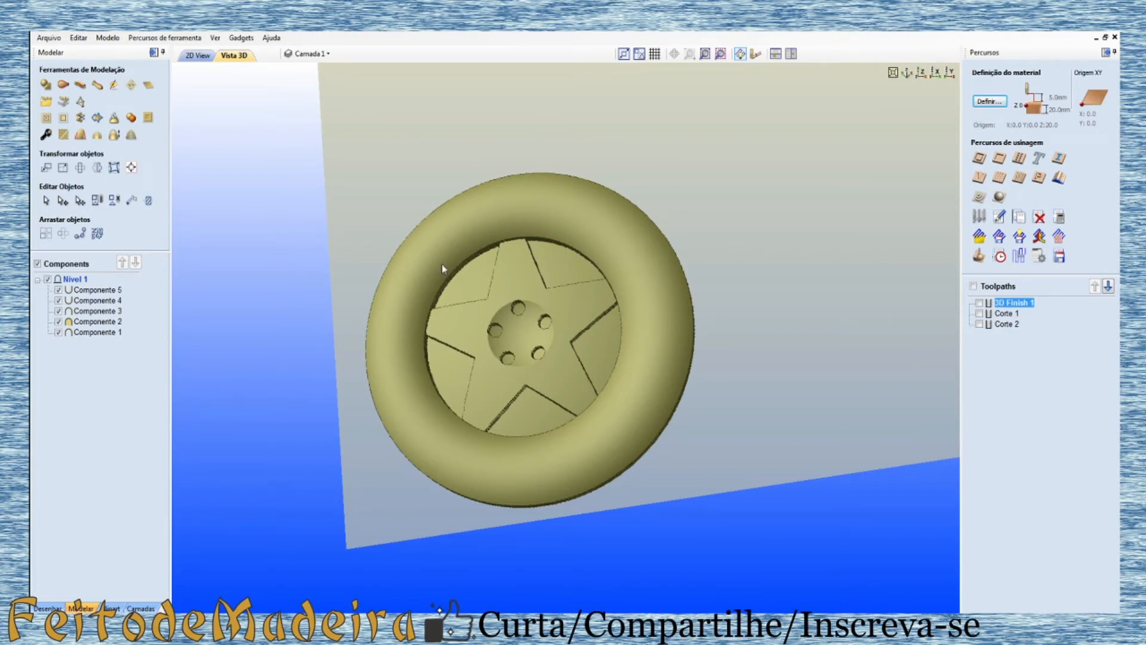
{"action": "scroll", "coordinate": [468, 269], "scroll_direction": "up", "scroll_amount": 4}
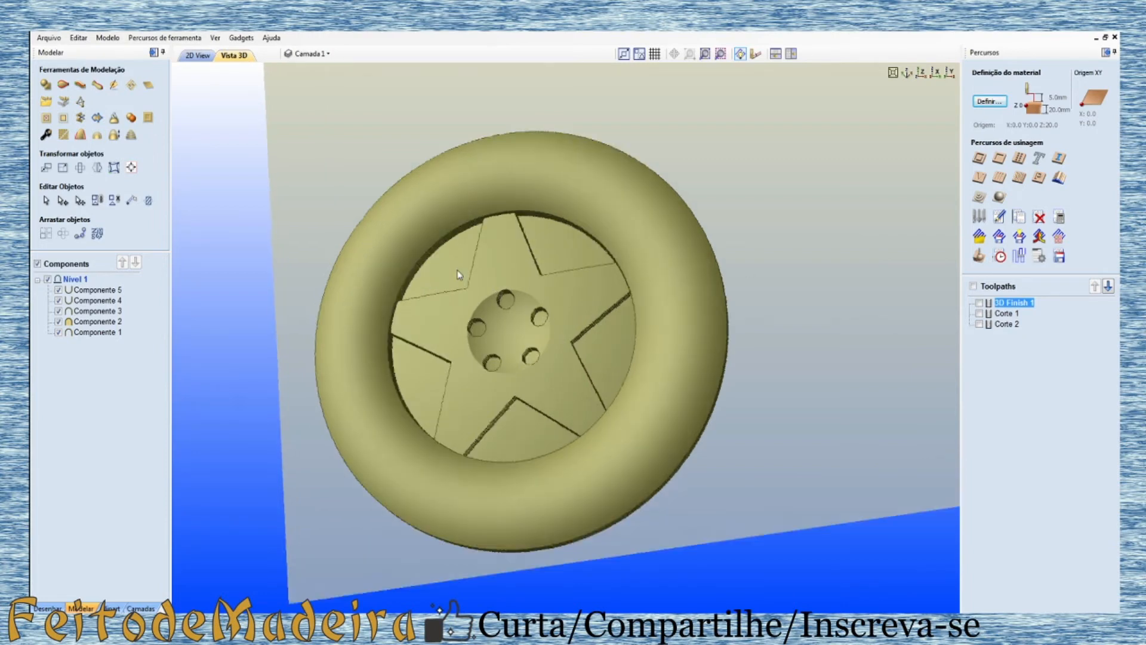
Step: Delete the old toolpaths 3D Finish 1, Corte 1 and Corte 2
{"action": "mouse_move", "coordinate": [1023, 305]}
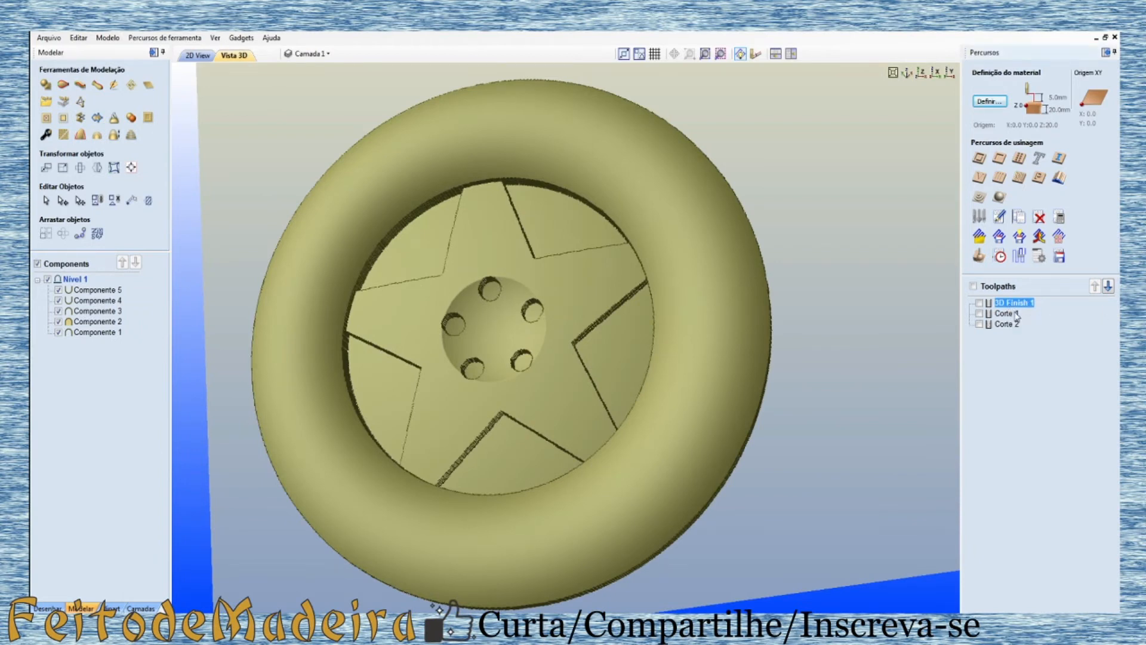
{"action": "key", "text": "Delete"}
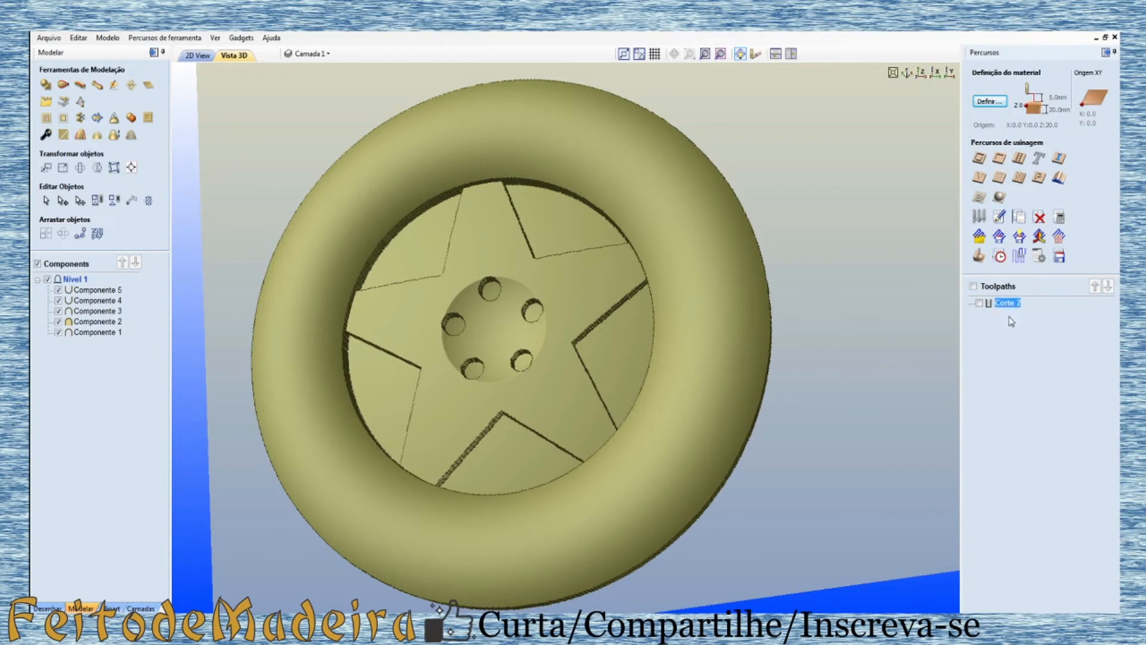
{"action": "key", "text": "Delete"}
{"action": "key", "text": "Delete"}
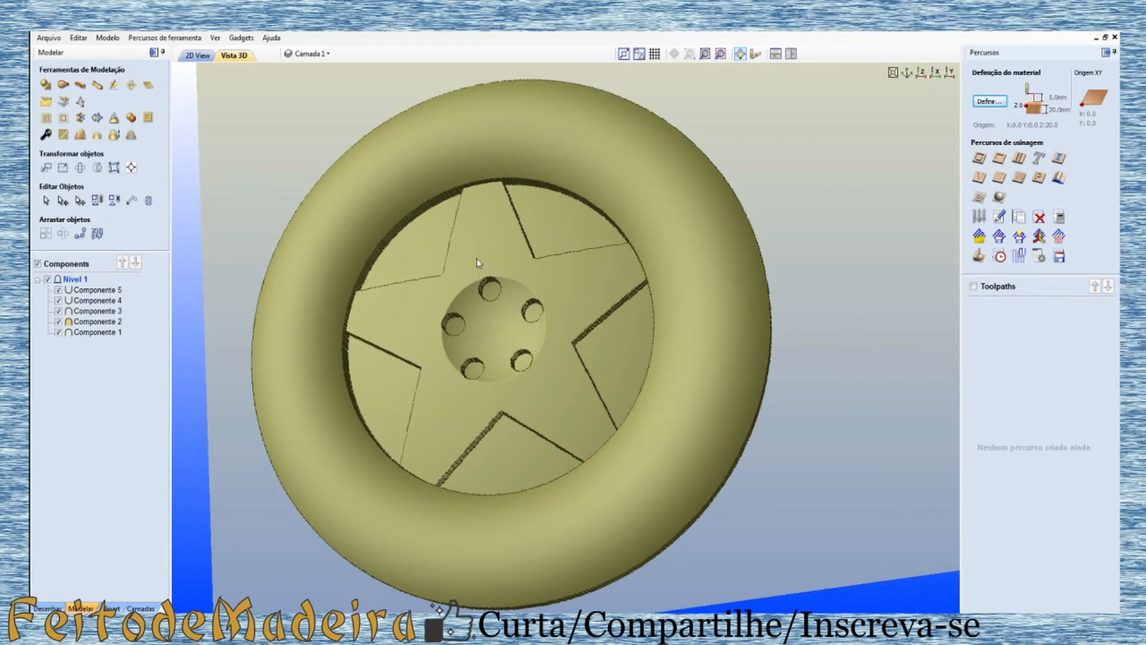
Step: Compare the 2D drawing with the 3D relief and examine the wheel from an oblique angle
{"action": "left_click", "coordinate": [197, 55]}
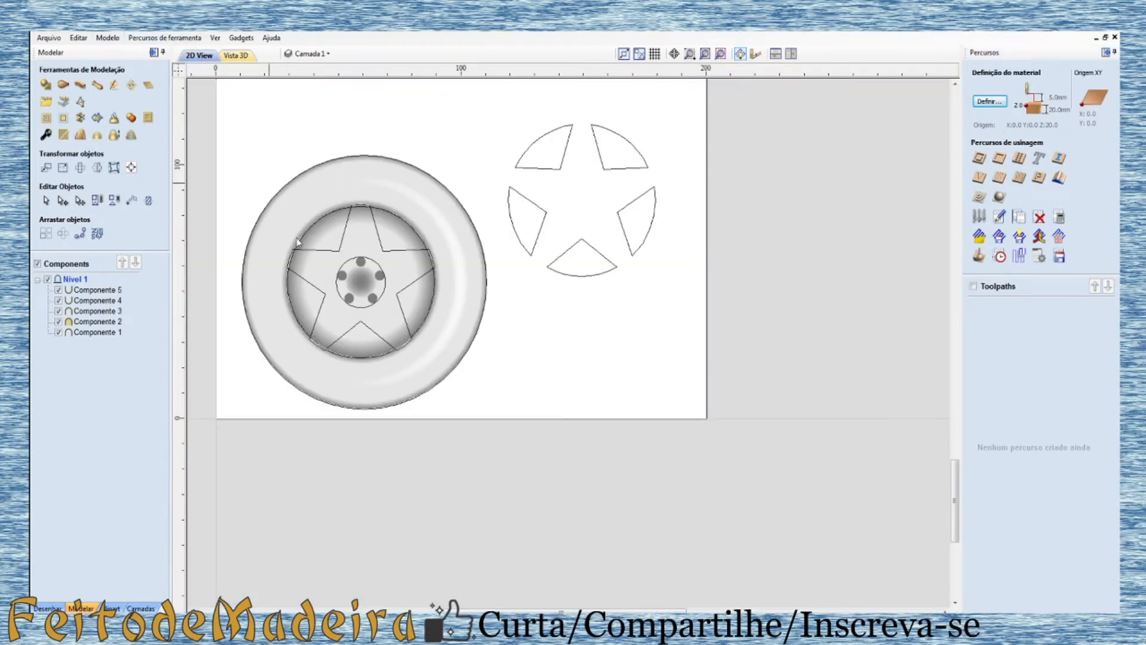
{"action": "left_click", "coordinate": [236, 55]}
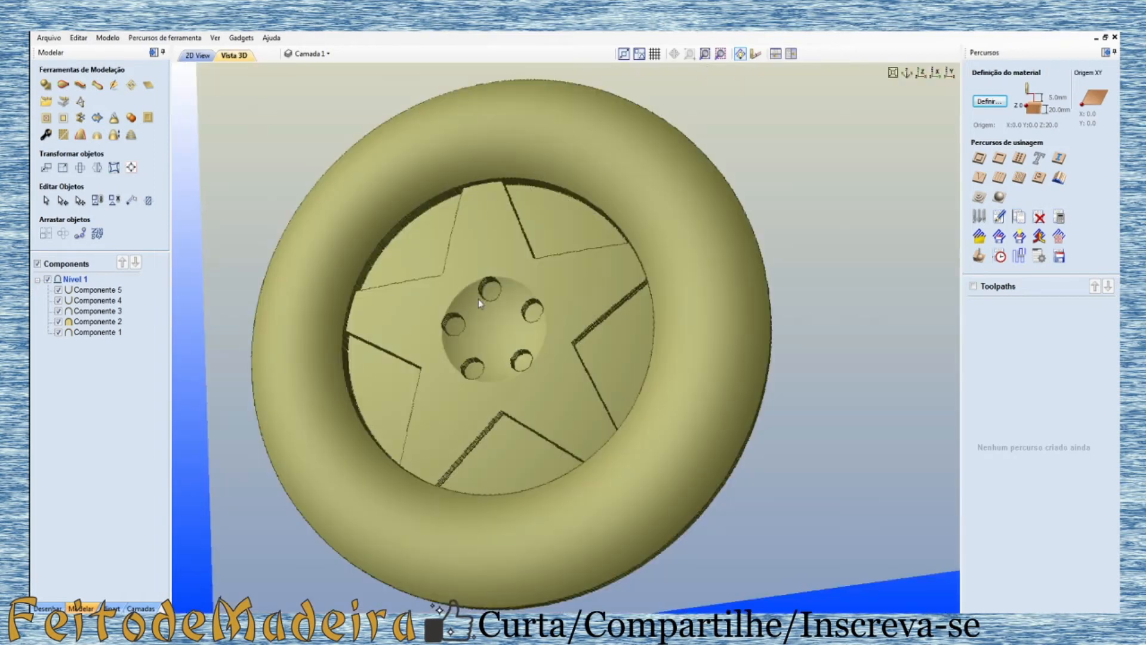
{"action": "scroll", "coordinate": [496, 330], "scroll_direction": "down", "scroll_amount": 3}
{"action": "left_click_drag", "start_coordinate": [590, 392], "coordinate": [350, 312]}
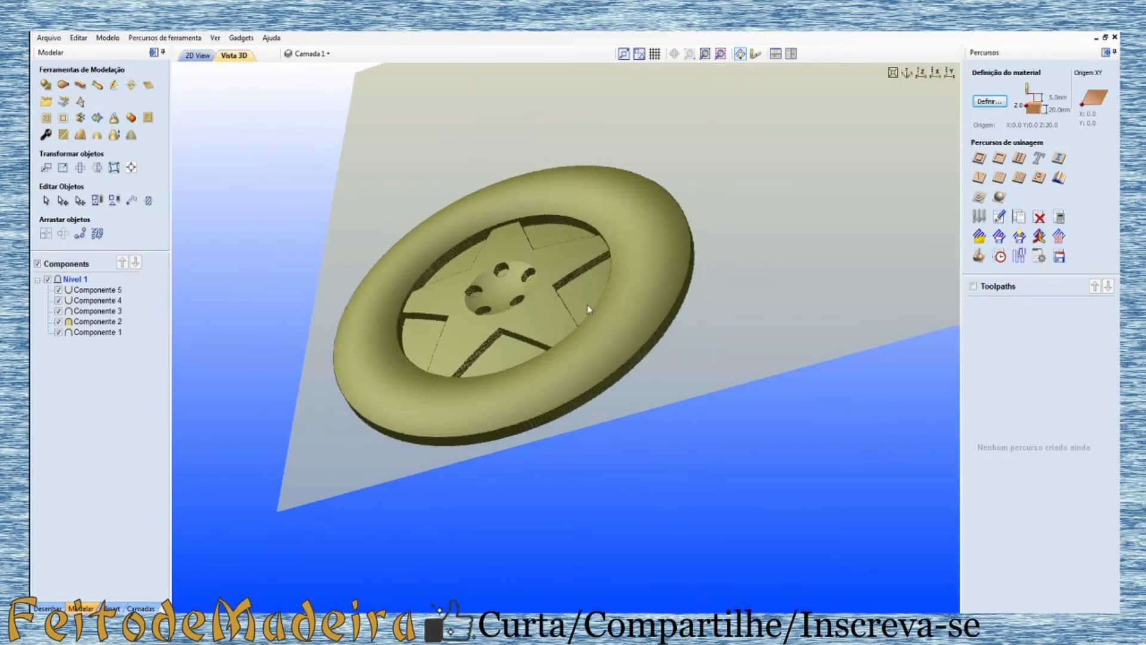
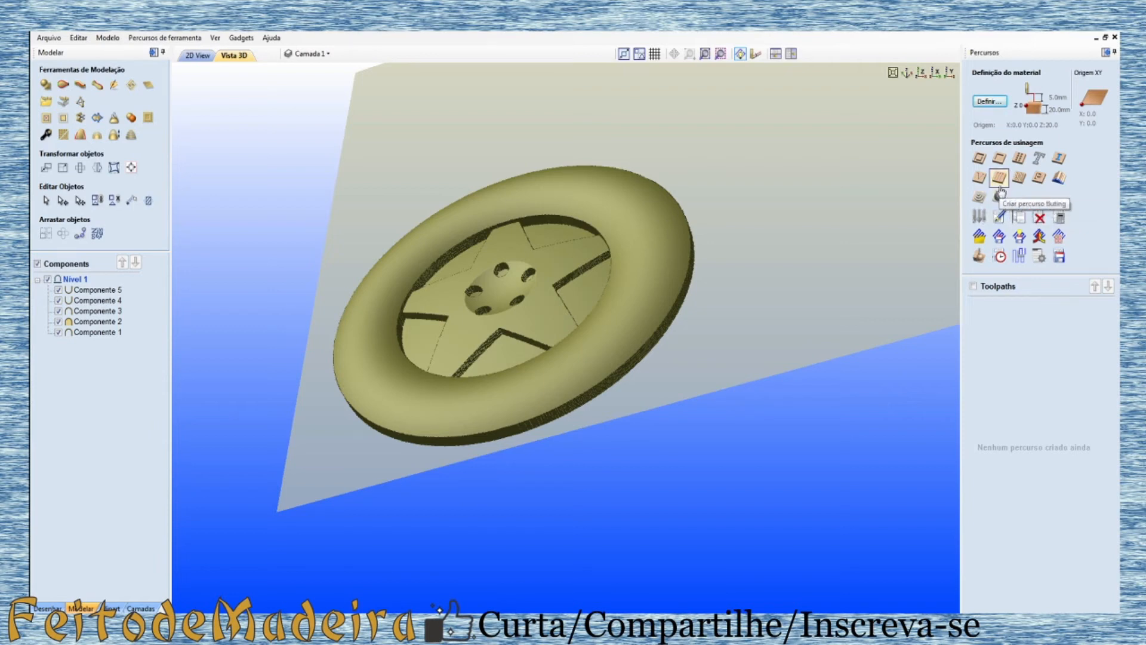
Step: Calculate a 3D finishing toolpath over the model boundary with the Topo Raso (2 mm) tool and the contour strategy
{"action": "left_click", "coordinate": [1000, 199]}
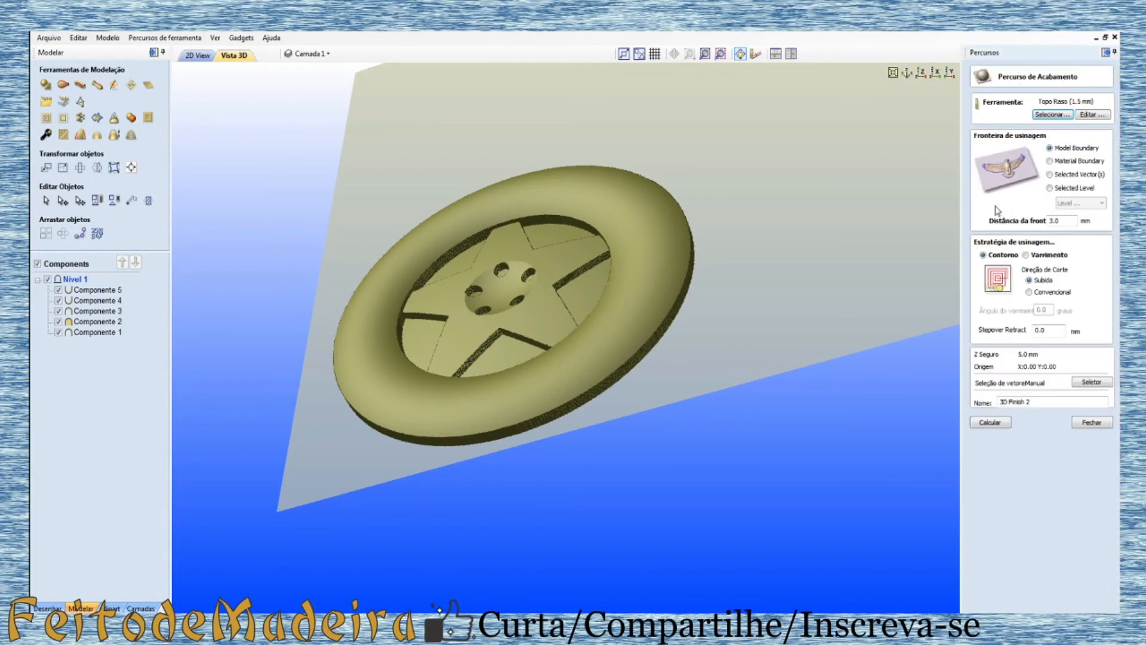
{"action": "left_click", "coordinate": [1052, 114]}
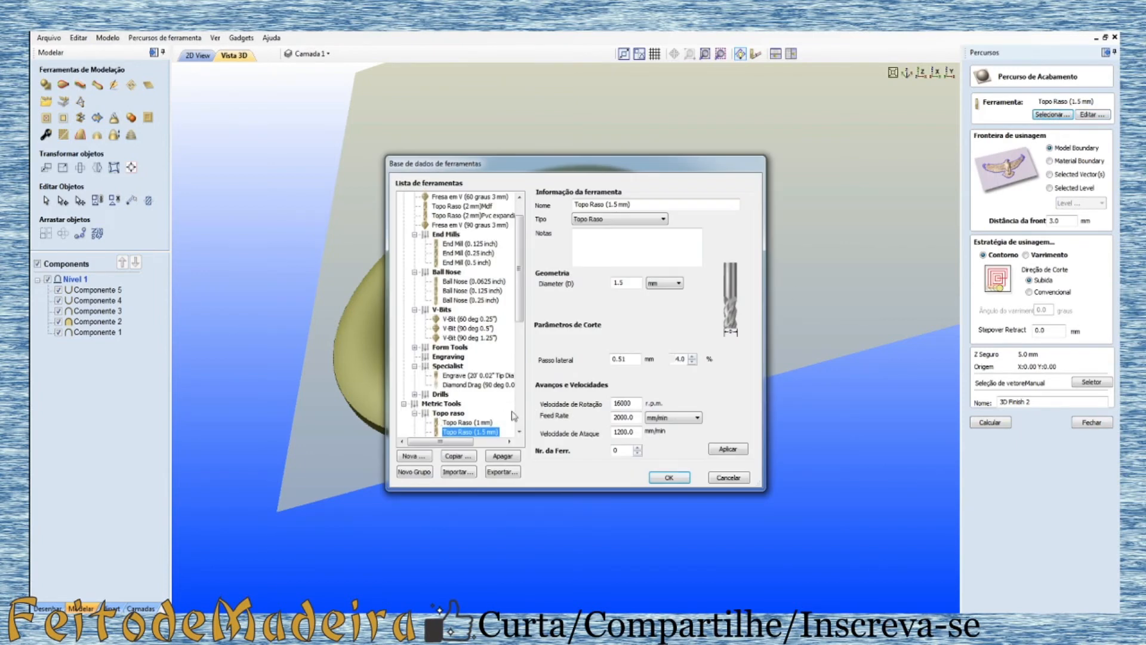
{"action": "scroll", "coordinate": [529, 370], "scroll_direction": "down", "scroll_amount": 5}
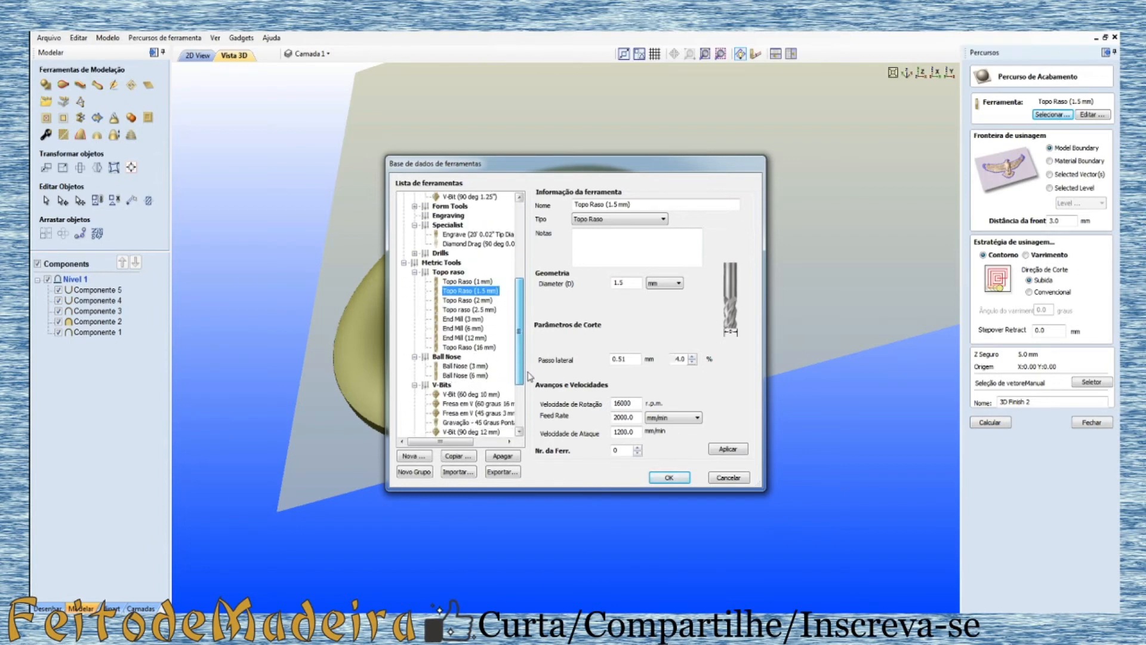
{"action": "left_click", "coordinate": [486, 301]}
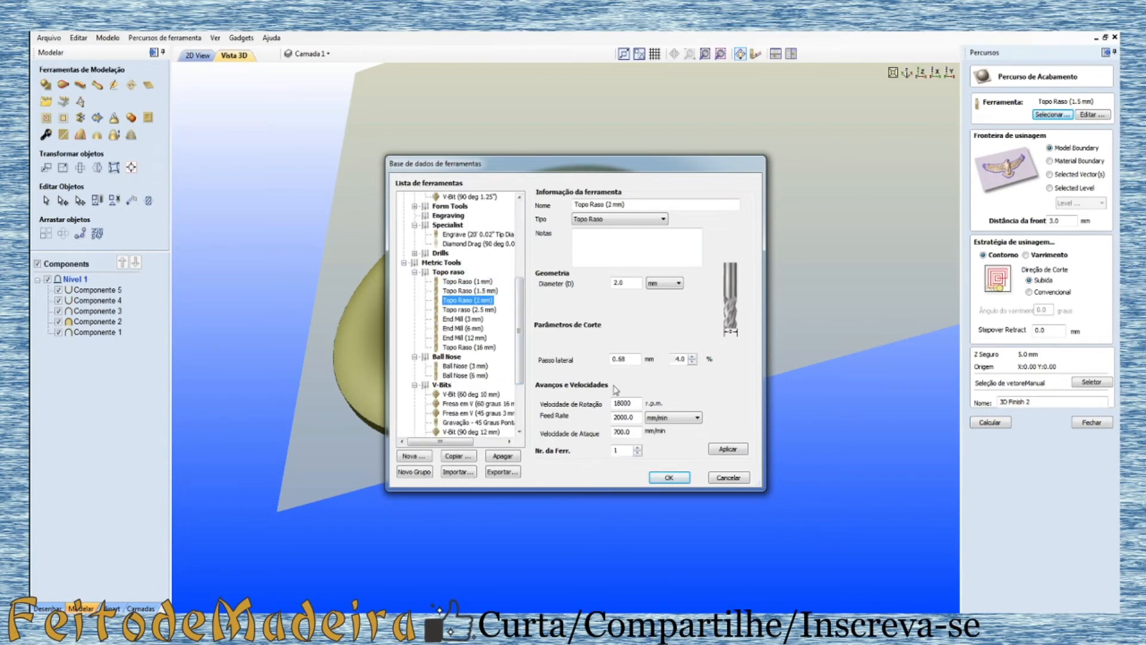
{"action": "left_click", "coordinate": [673, 479]}
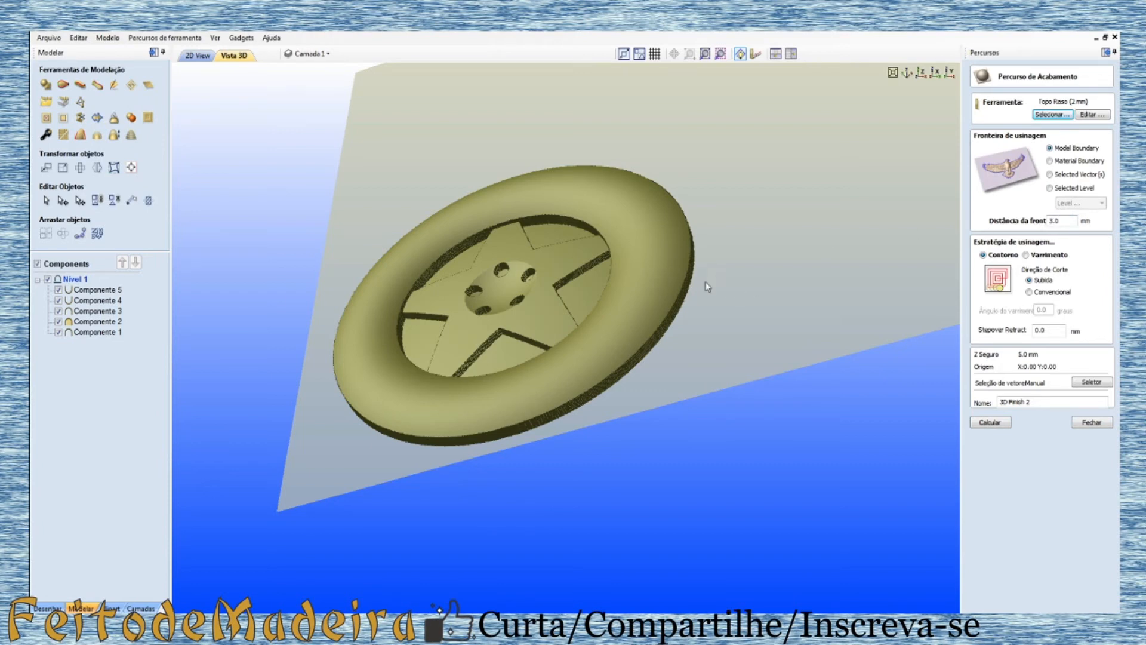
{"action": "left_click", "coordinate": [989, 424]}
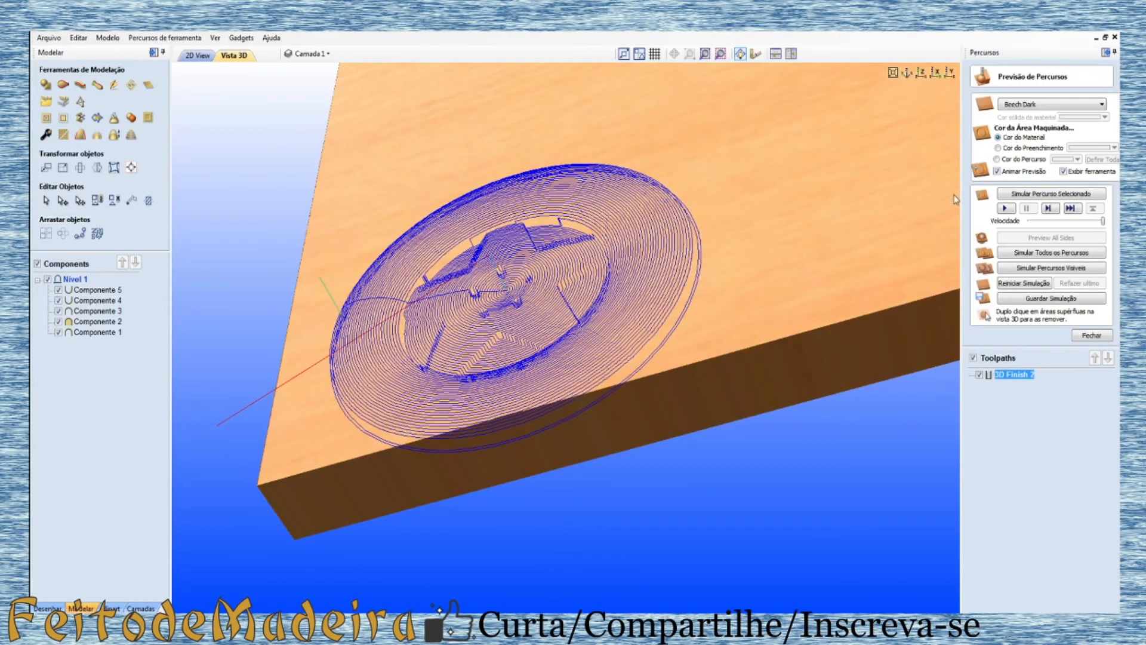
Step: Simulate the 3D finishing toolpath, inspect the carved wheel's depth in the block and close the preview
{"action": "left_click", "coordinate": [1006, 208]}
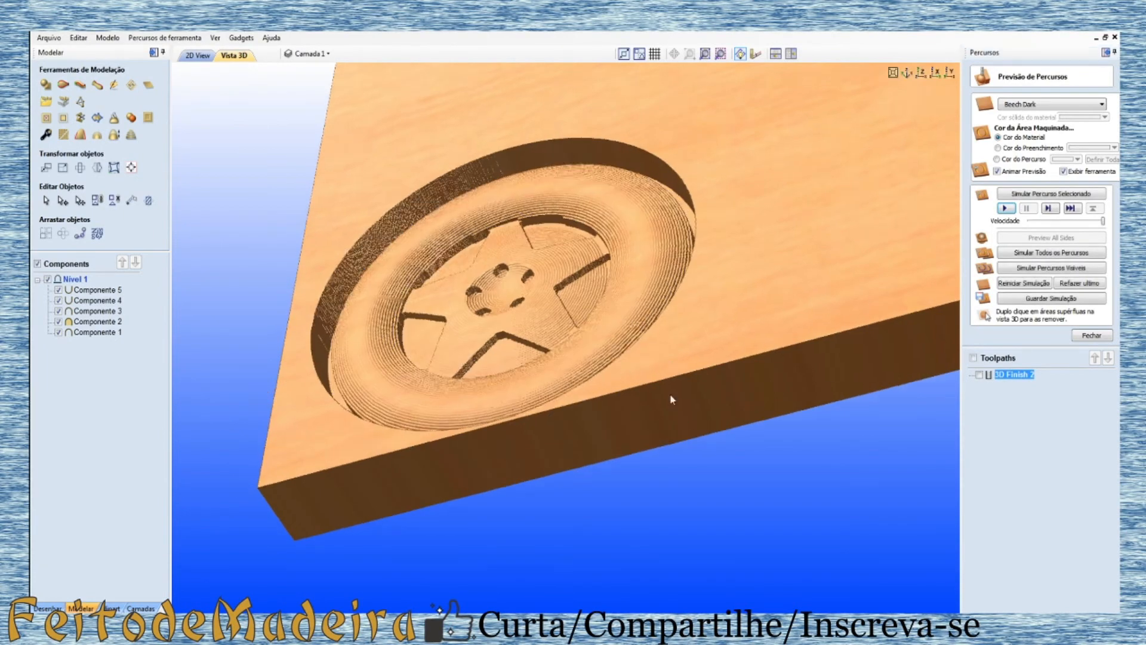
{"action": "left_click_drag", "start_coordinate": [672, 400], "coordinate": [738, 303]}
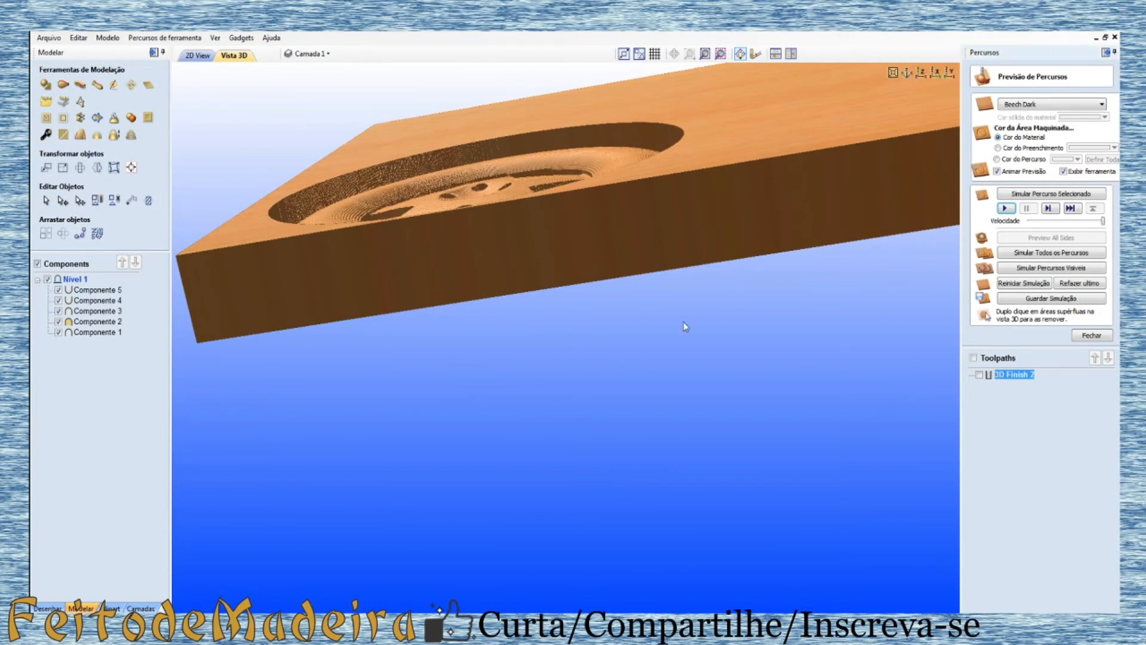
{"action": "left_click_drag", "start_coordinate": [568, 240], "coordinate": [588, 282]}
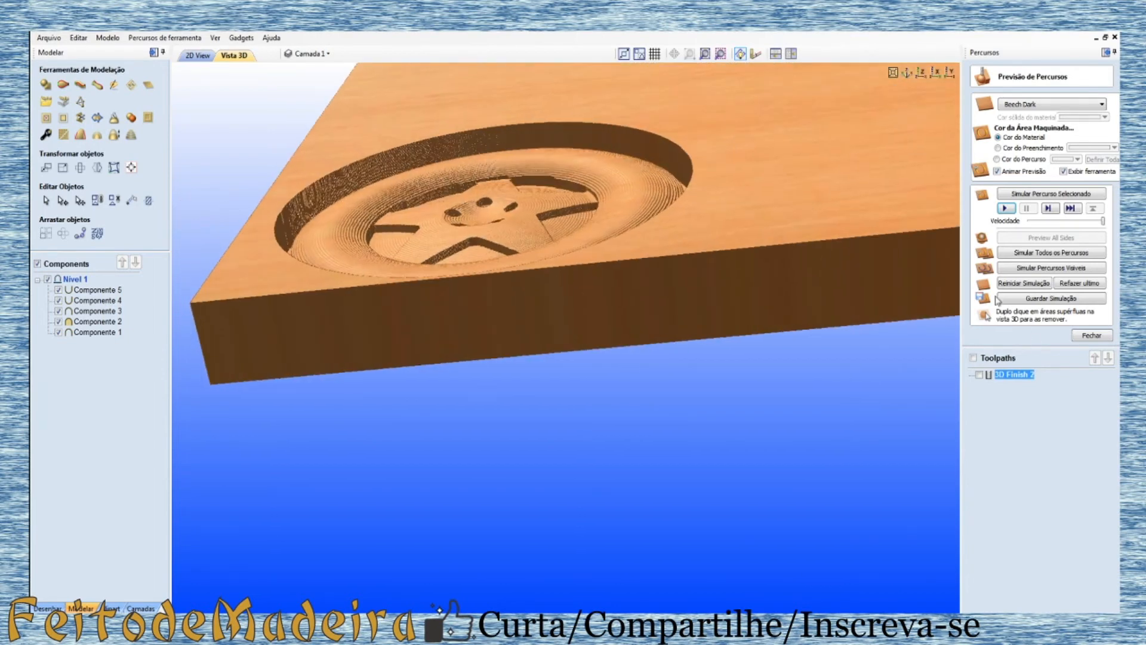
{"action": "left_click", "coordinate": [1090, 335]}
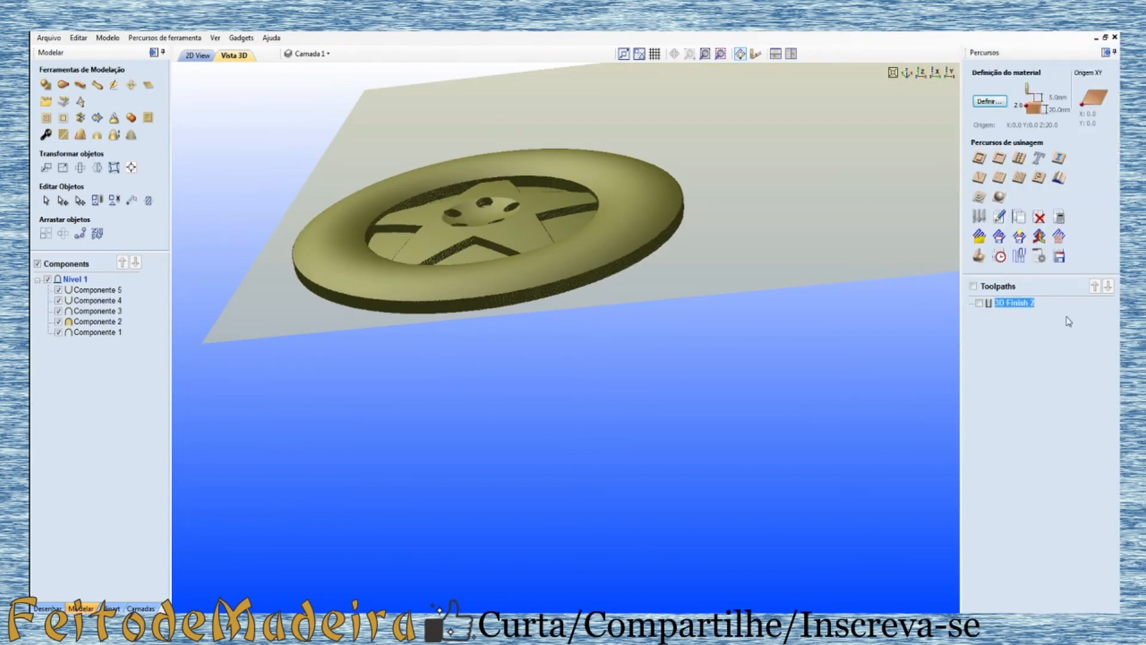
Step: Set the gap above the model to 0 mm in the material setup and view the model's position in the block
{"action": "left_click", "coordinate": [991, 102]}
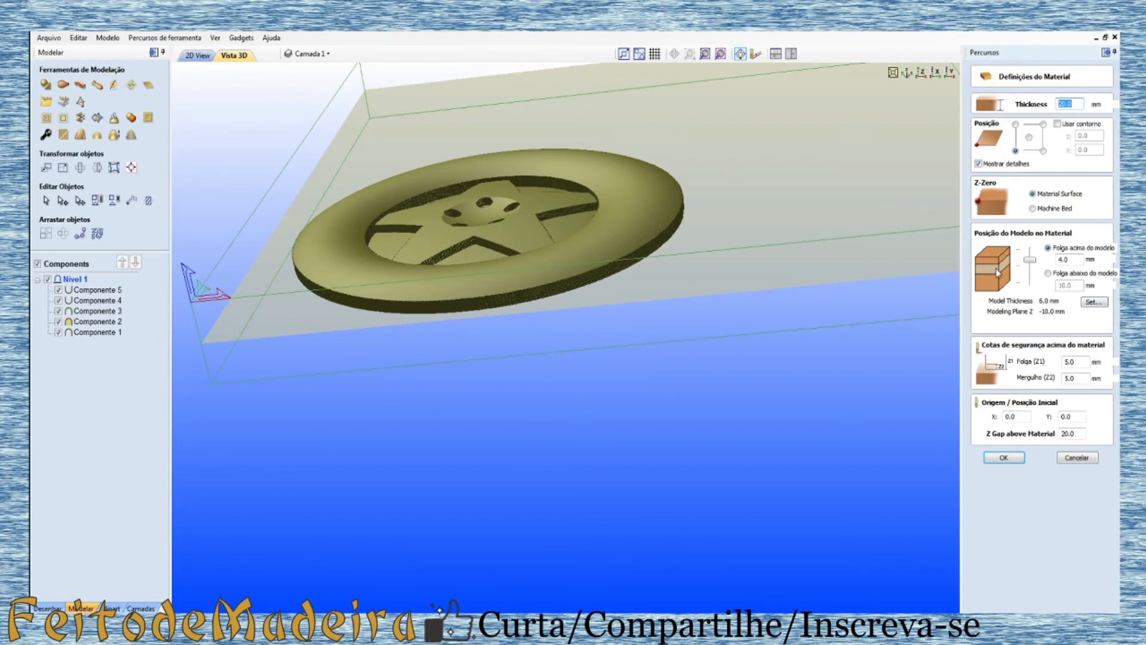
{"action": "double_click", "coordinate": [1062, 259]}
{"action": "type", "text": "0"}
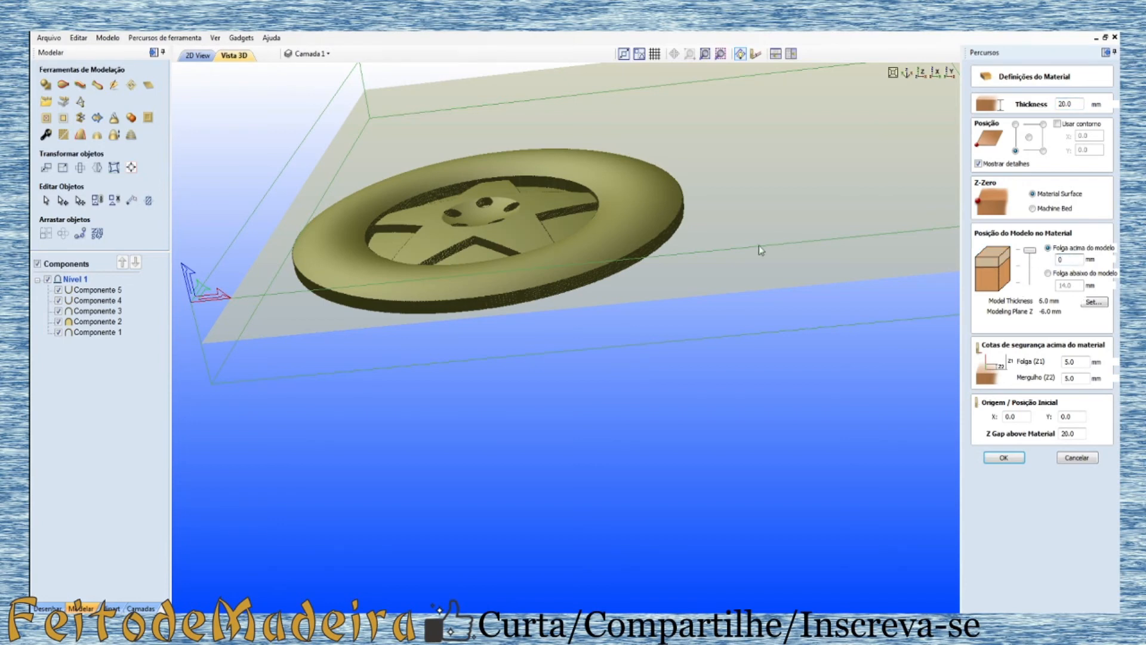
{"action": "left_click", "coordinate": [997, 457]}
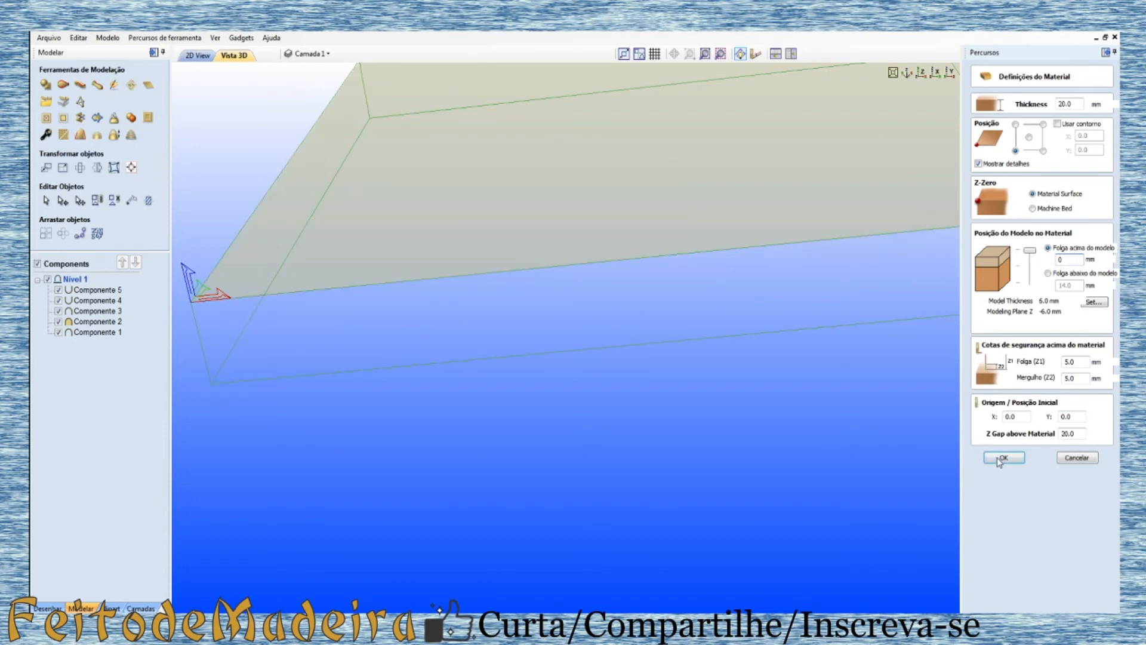
{"action": "left_click_drag", "start_coordinate": [539, 265], "coordinate": [523, 252]}
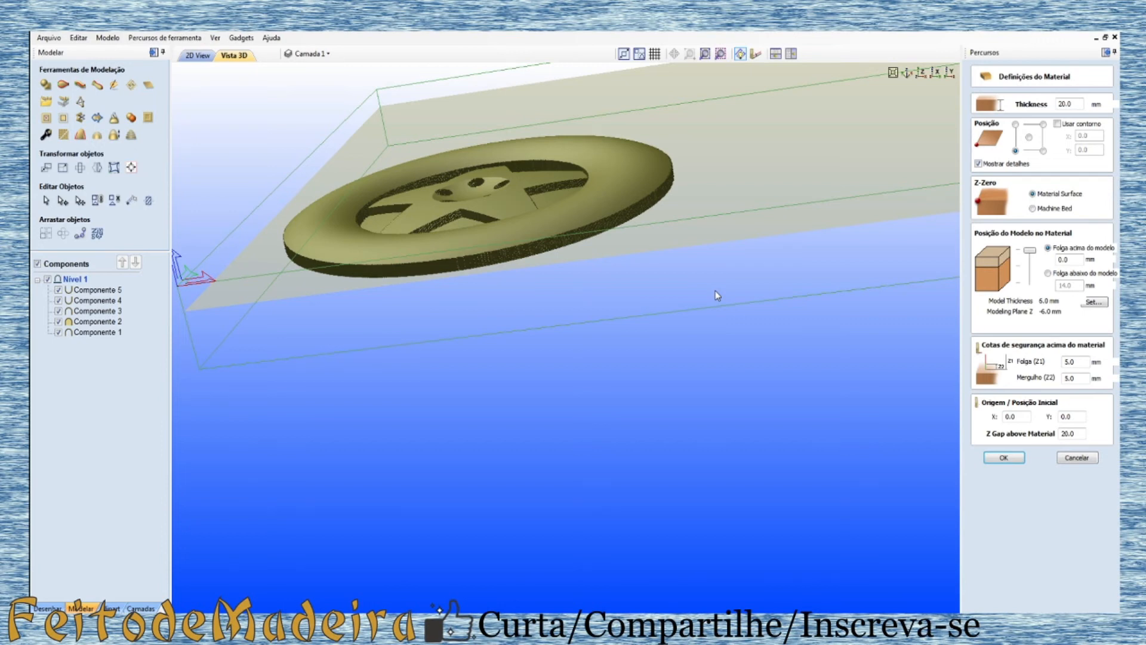
Step: Set the gap above the model to 1 mm in the material setup and recalculate all toolpaths
{"action": "double_click", "coordinate": [1078, 259]}
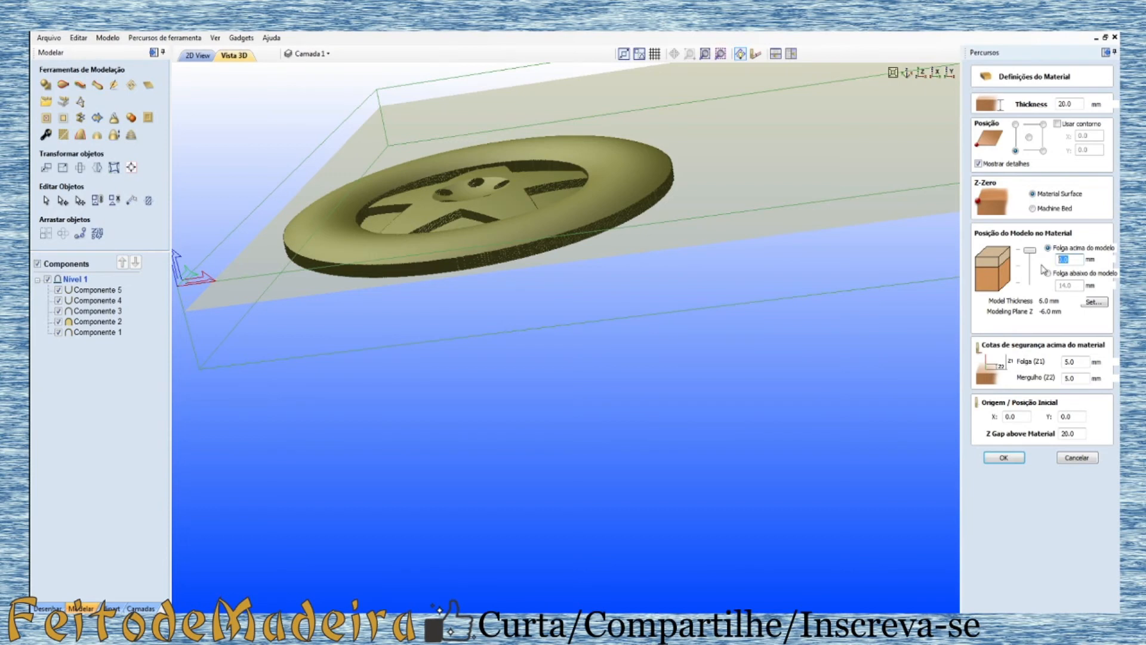
{"action": "type", "text": "1"}
{"action": "key", "text": "Return"}
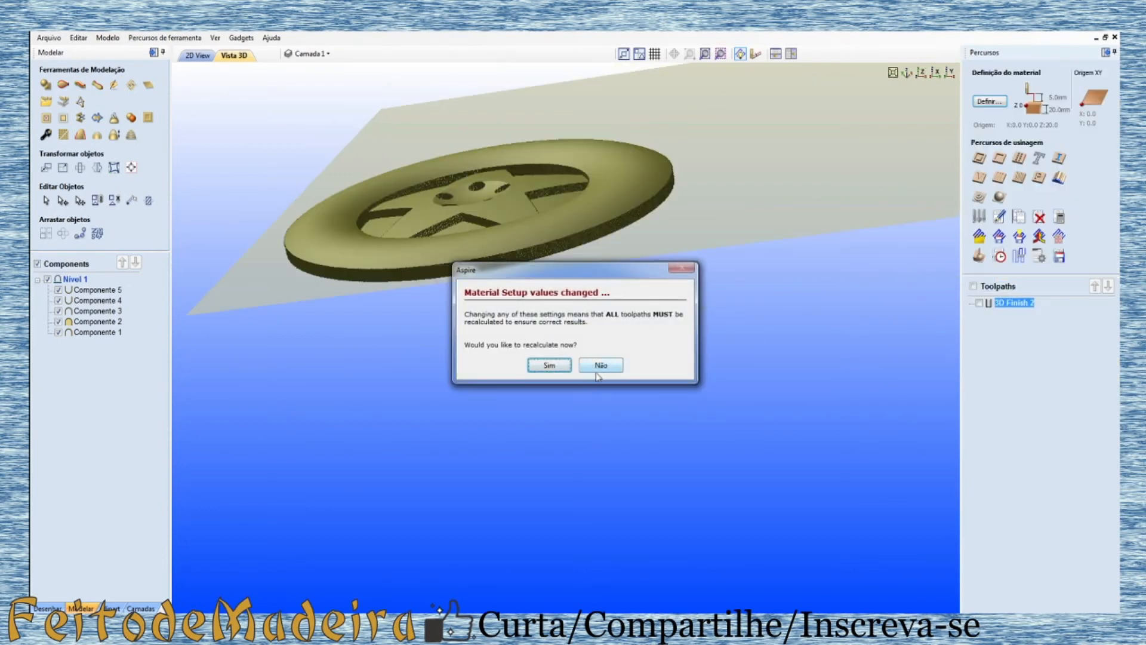
{"action": "left_click", "coordinate": [556, 373]}
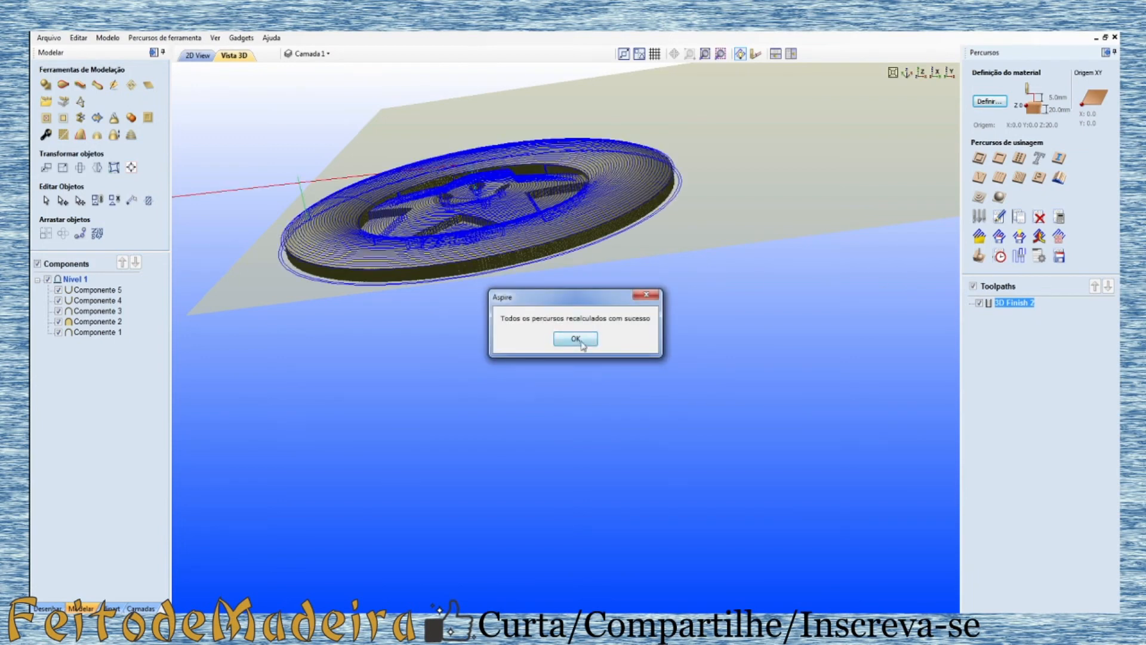
{"action": "left_click", "coordinate": [580, 338]}
Step: Review in the material setup how the wheel sits inside the material block, viewed from its side
{"action": "left_click", "coordinate": [986, 103]}
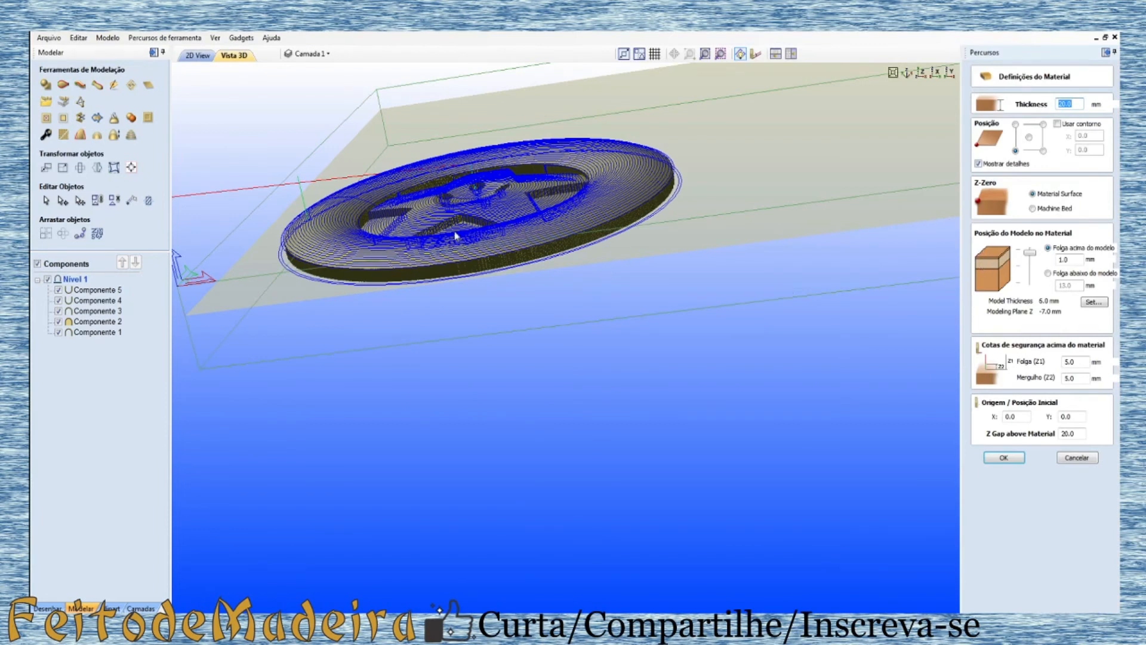
{"action": "left_click_drag", "start_coordinate": [360, 271], "coordinate": [300, 116]}
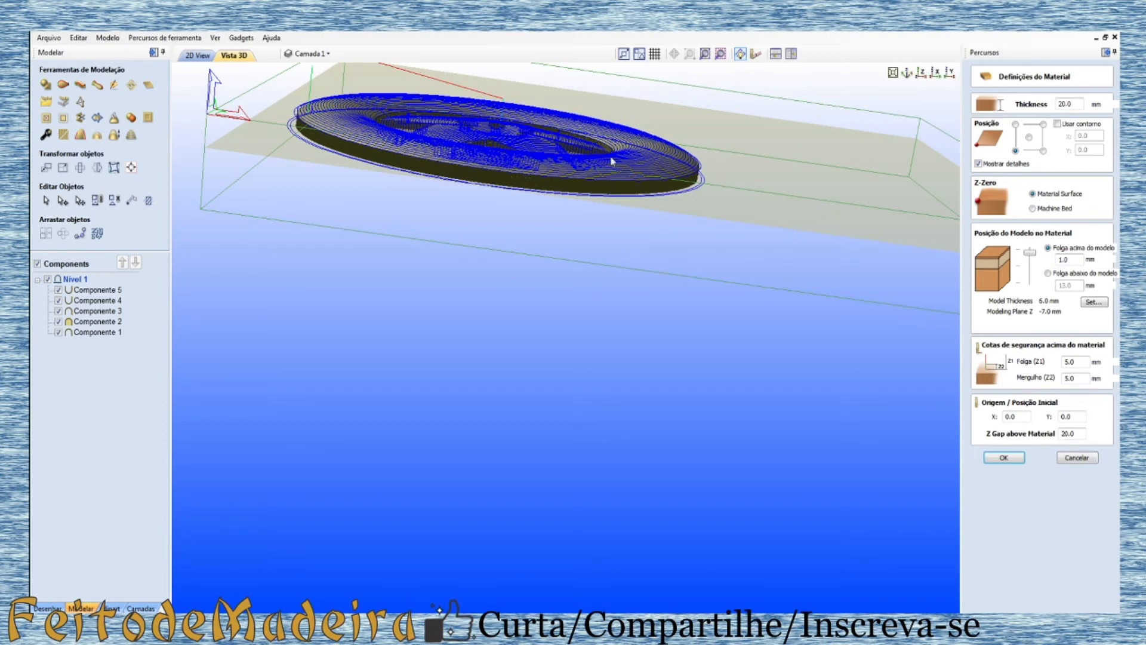
{"action": "left_click", "coordinate": [993, 461]}
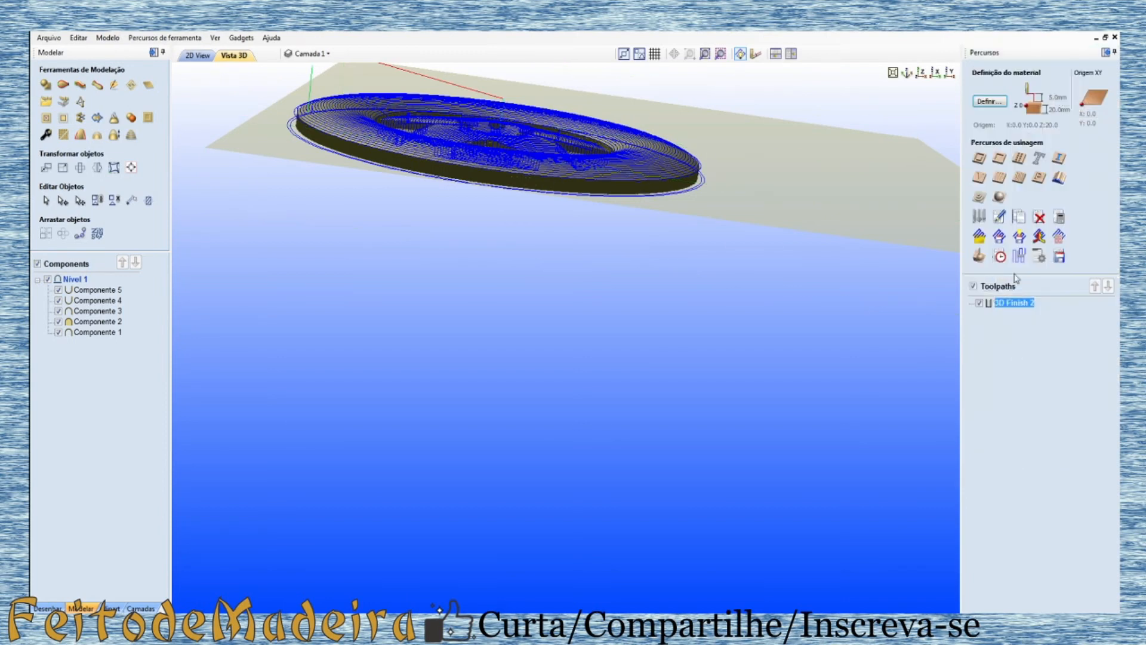
Step: Reset the simulation, simulate the recalculated 3D Finish 2 toolpath and inspect the carved wheel from several angles
{"action": "left_click", "coordinate": [983, 263]}
{"action": "left_click", "coordinate": [1024, 283]}
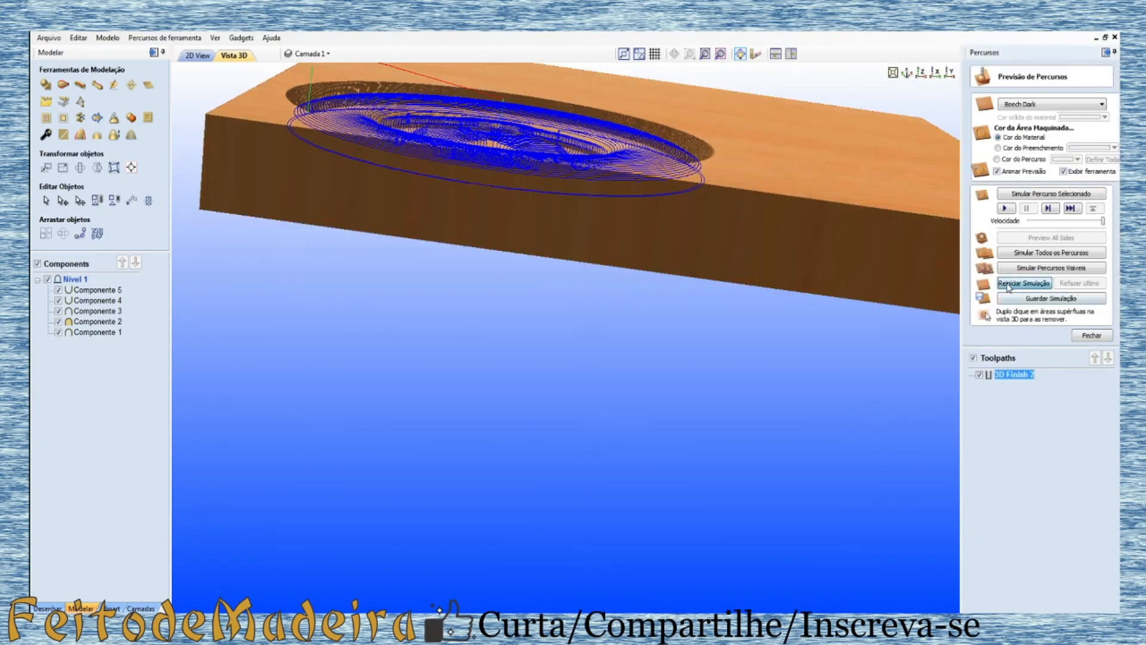
{"action": "left_click", "coordinate": [1003, 208]}
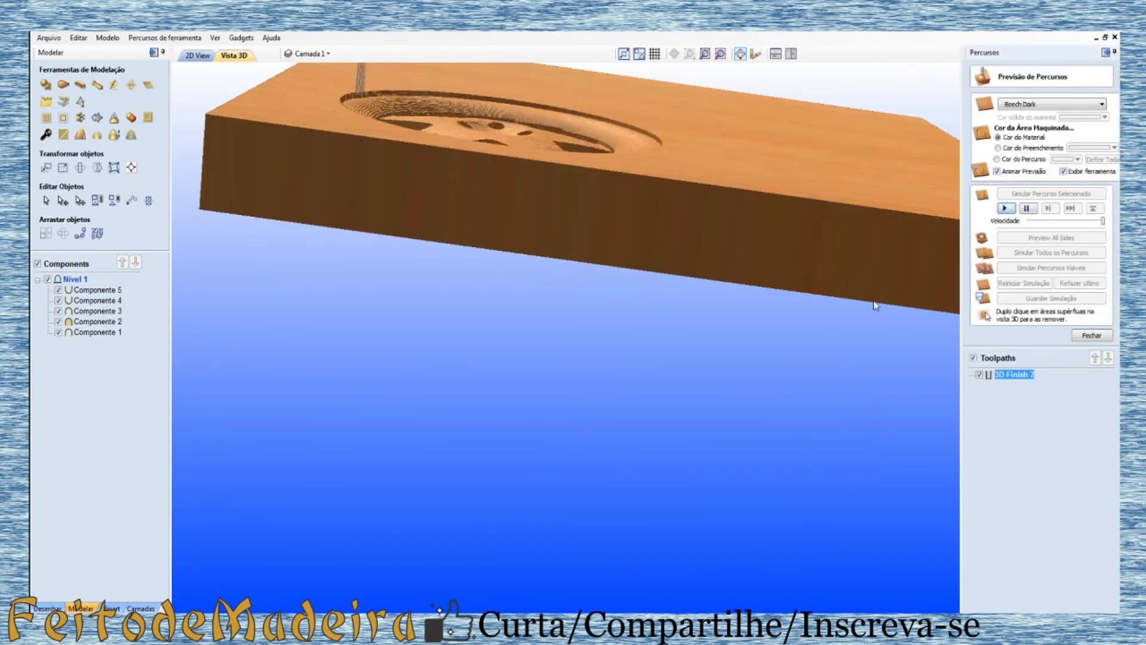
{"action": "left_click_drag", "start_coordinate": [564, 213], "coordinate": [577, 290]}
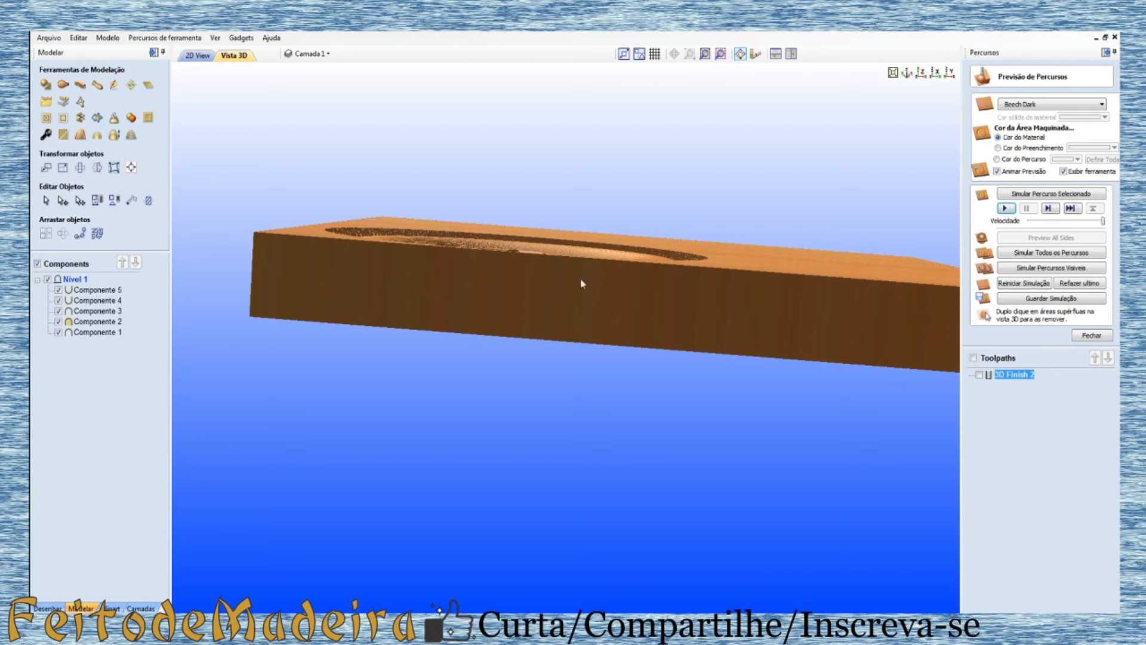
{"action": "mouse_move", "coordinate": [583, 284]}
{"action": "left_mouse_down"}
{"action": "mouse_move", "coordinate": [532, 348]}
{"action": "mouse_move", "coordinate": [589, 283]}
{"action": "left_mouse_up"}
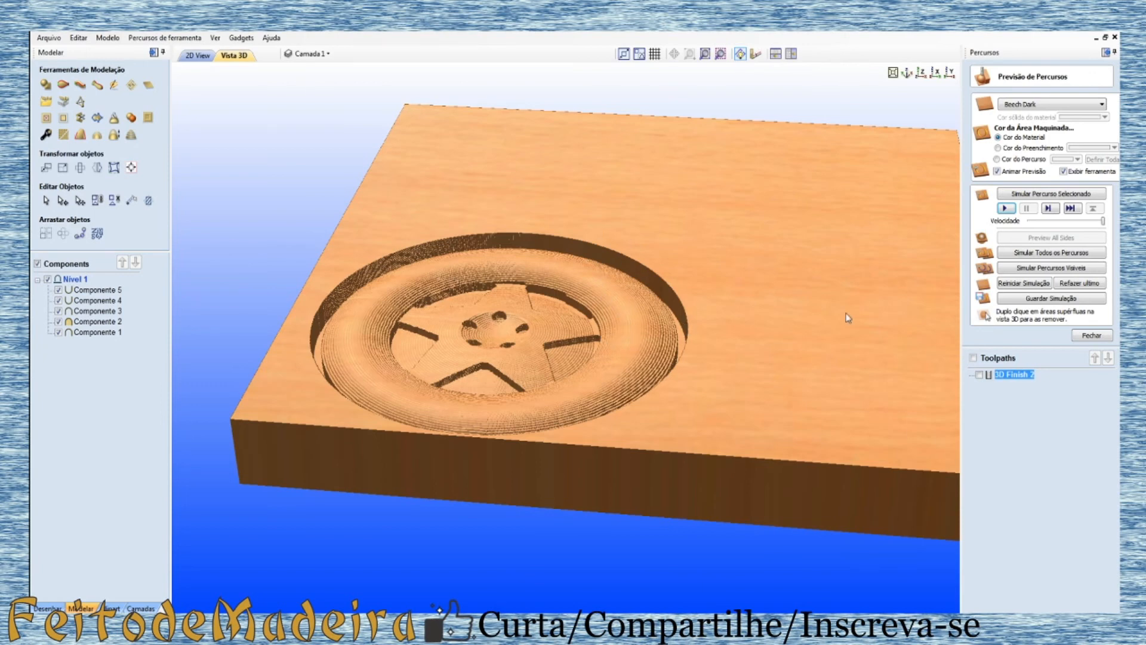
{"action": "left_click_drag", "start_coordinate": [734, 348], "coordinate": [665, 502]}
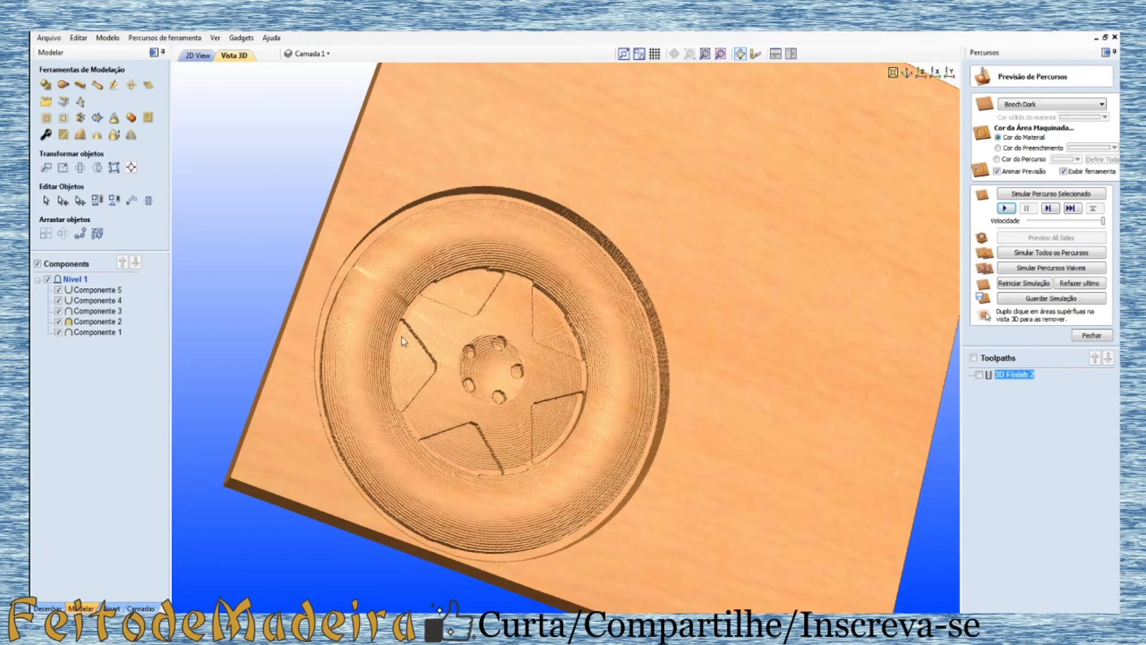
{"action": "left_click", "coordinate": [1092, 334]}
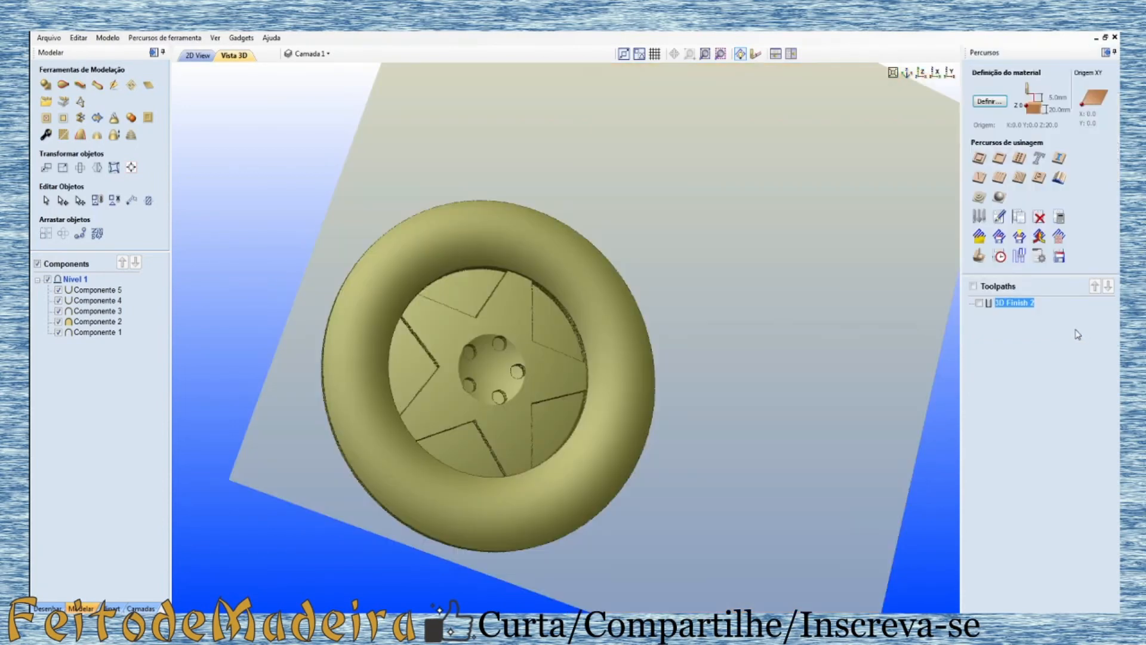
Step: Calculate a 20 mm deep 2D profile cut outside the tire's outer circle with the 2 mm end mill
{"action": "left_click", "coordinate": [198, 55]}
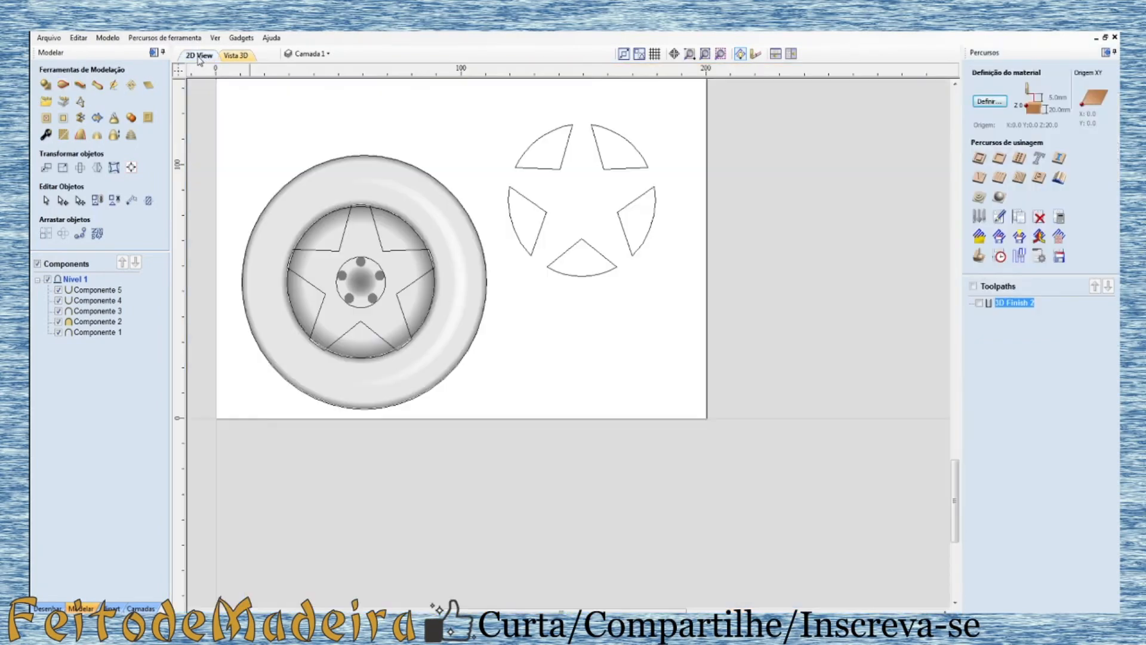
{"action": "left_click", "coordinate": [288, 185]}
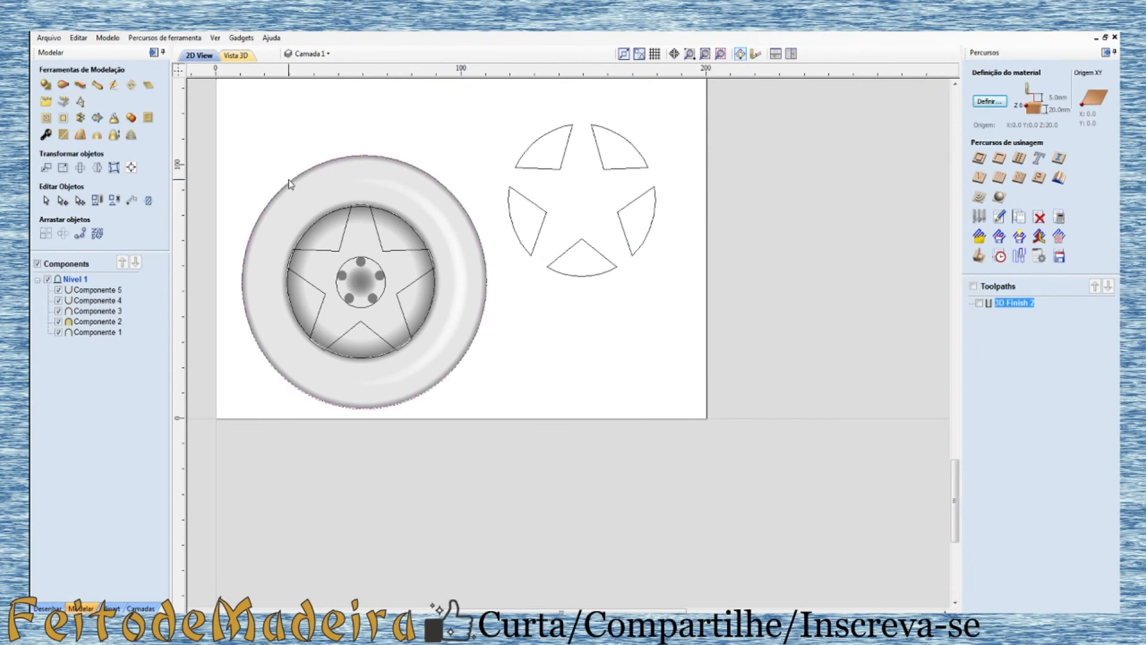
{"action": "left_click", "coordinate": [980, 158]}
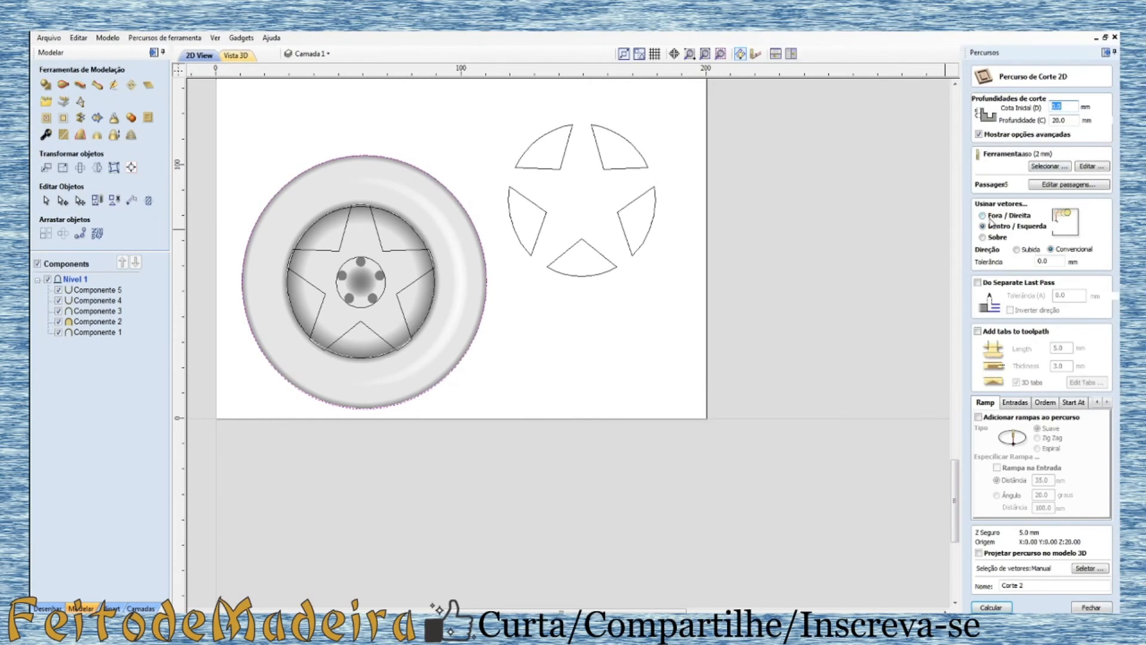
{"action": "left_click", "coordinate": [989, 217]}
{"action": "left_click", "coordinate": [991, 608]}
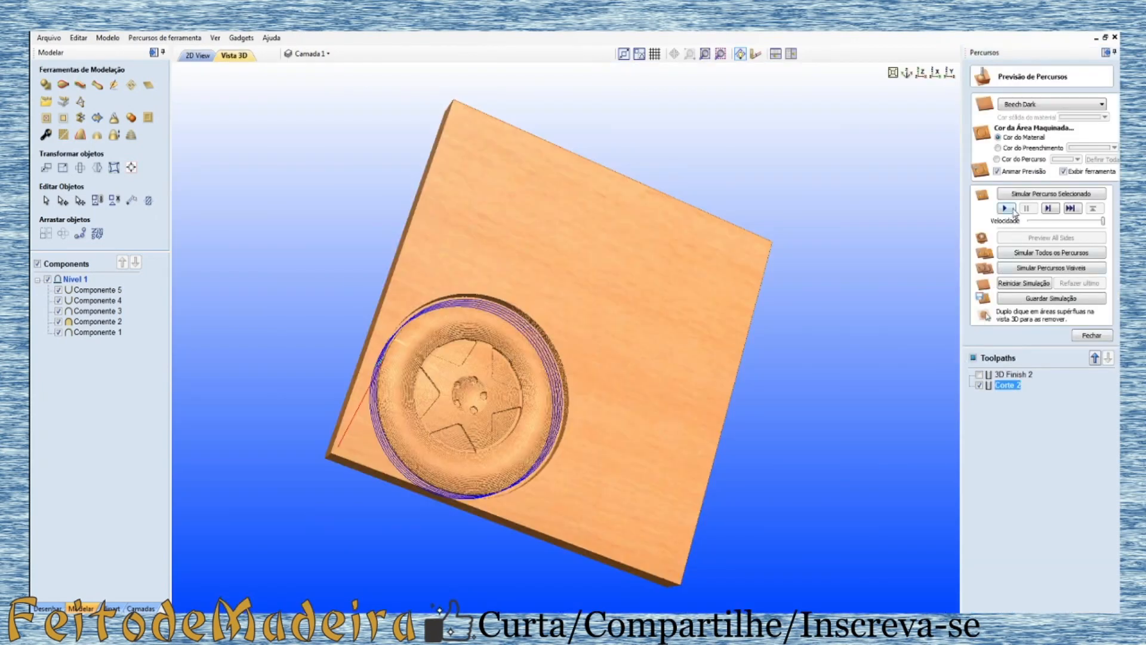
Step: Simulate the profile cut and remove the surplus block around the wheel from the preview
{"action": "left_click", "coordinate": [1005, 209]}
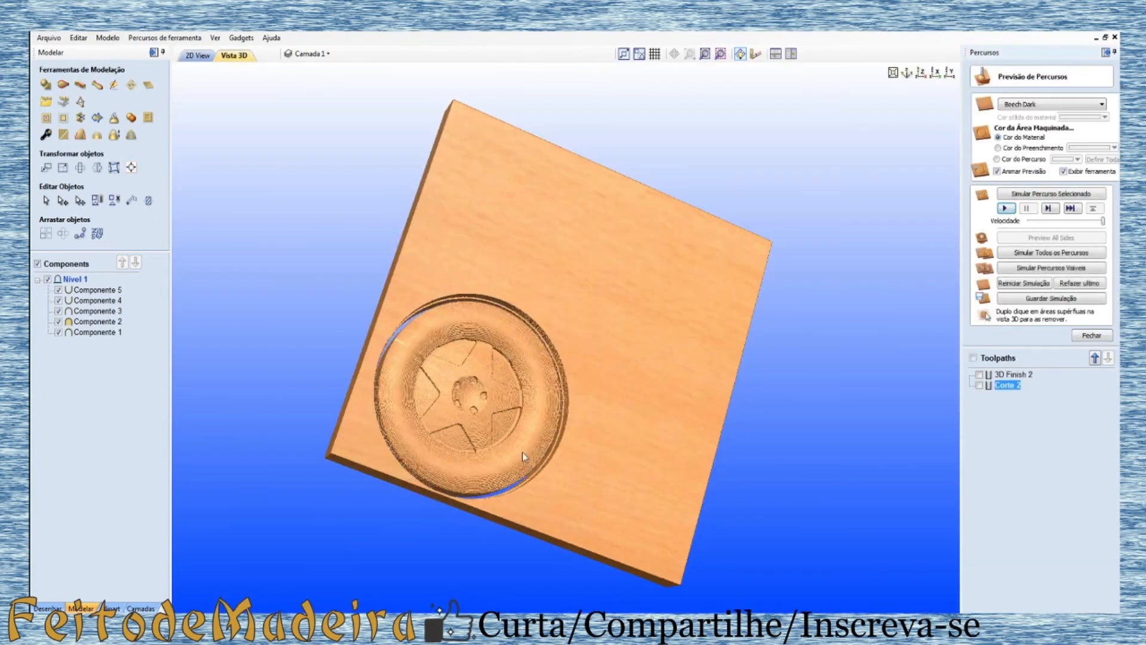
{"action": "left_click_drag", "start_coordinate": [513, 428], "coordinate": [486, 418]}
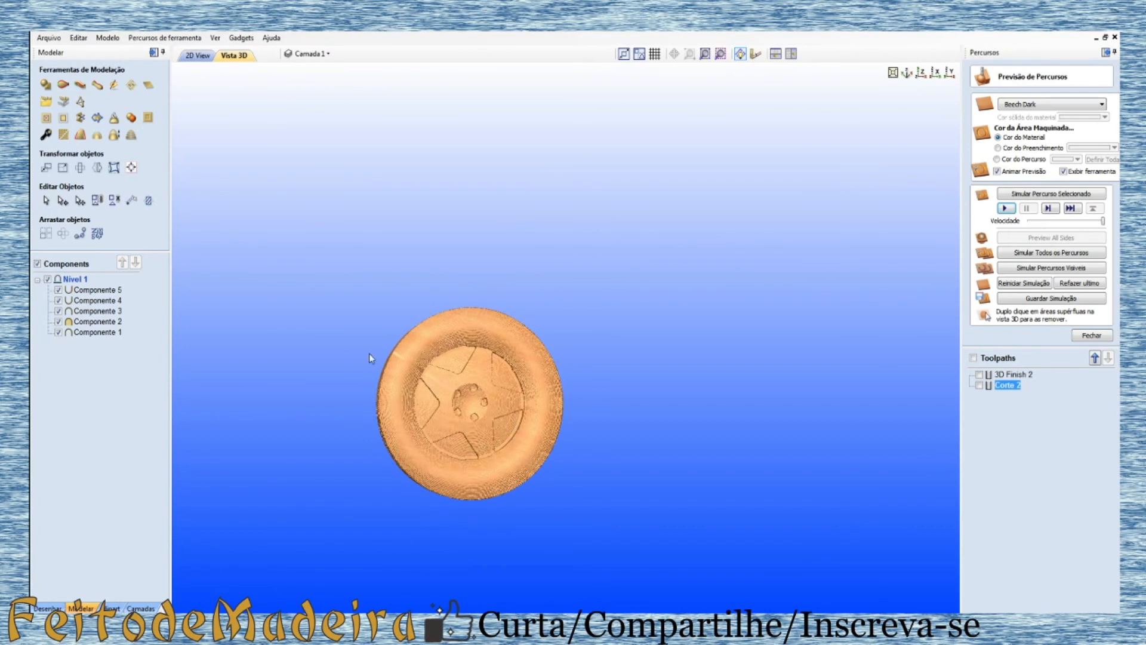
Step: Select the five separate cutout vectors between the star's points in the 2D drawing and move them onto the wheel's centre
{"action": "left_click", "coordinate": [197, 55]}
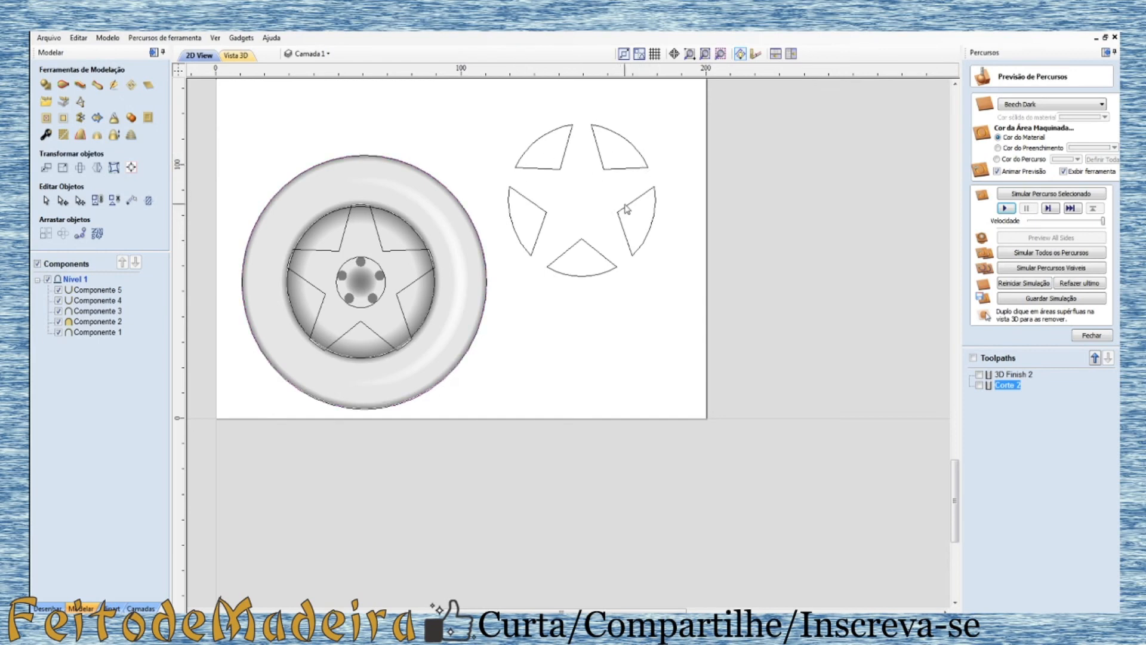
{"action": "left_click", "coordinate": [648, 203]}
{"action": "left_click_drag", "start_coordinate": [480, 101], "coordinate": [686, 299]}
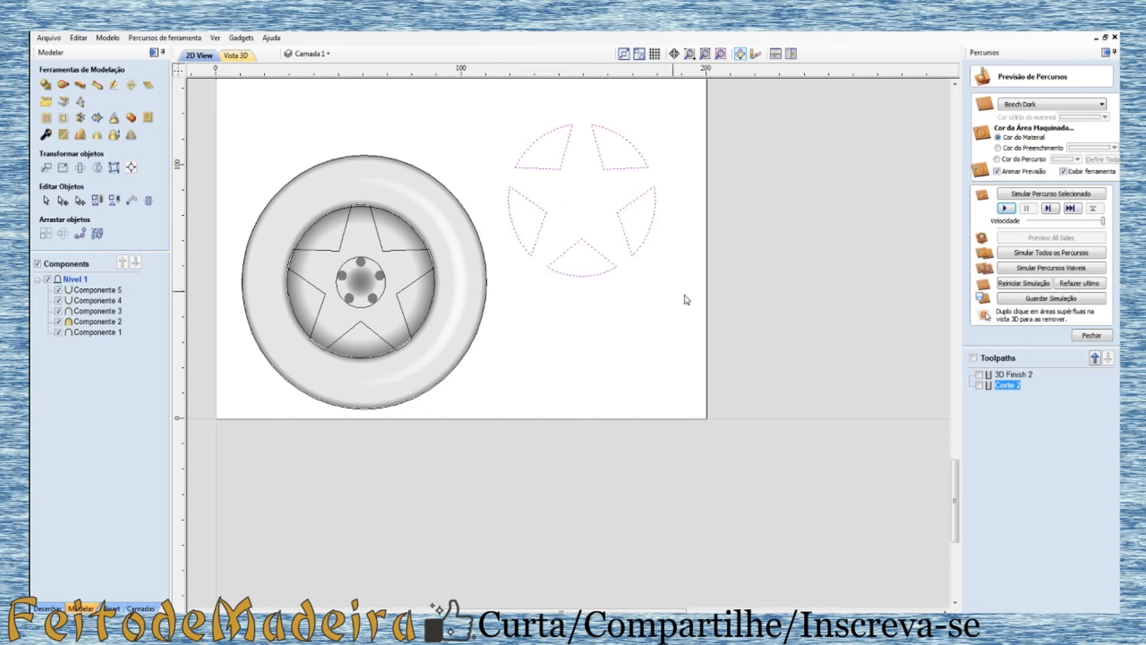
{"action": "left_click", "coordinate": [584, 226]}
{"action": "left_click_drag", "start_coordinate": [582, 200], "coordinate": [358, 283]}
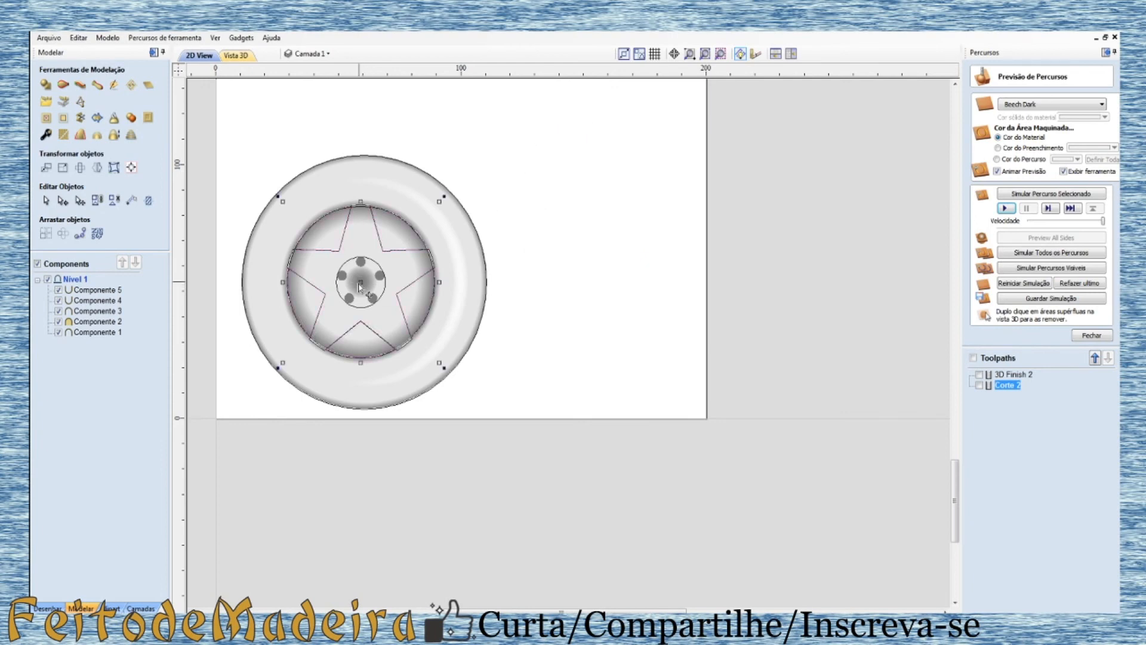
Step: Calculate a 20 mm deep 2D profile cut inside the five cutout vectors with the 2 mm end mill
{"action": "scroll", "coordinate": [370, 272], "scroll_direction": "up", "scroll_amount": 3}
{"action": "scroll", "coordinate": [402, 265], "scroll_direction": "down", "scroll_amount": 3}
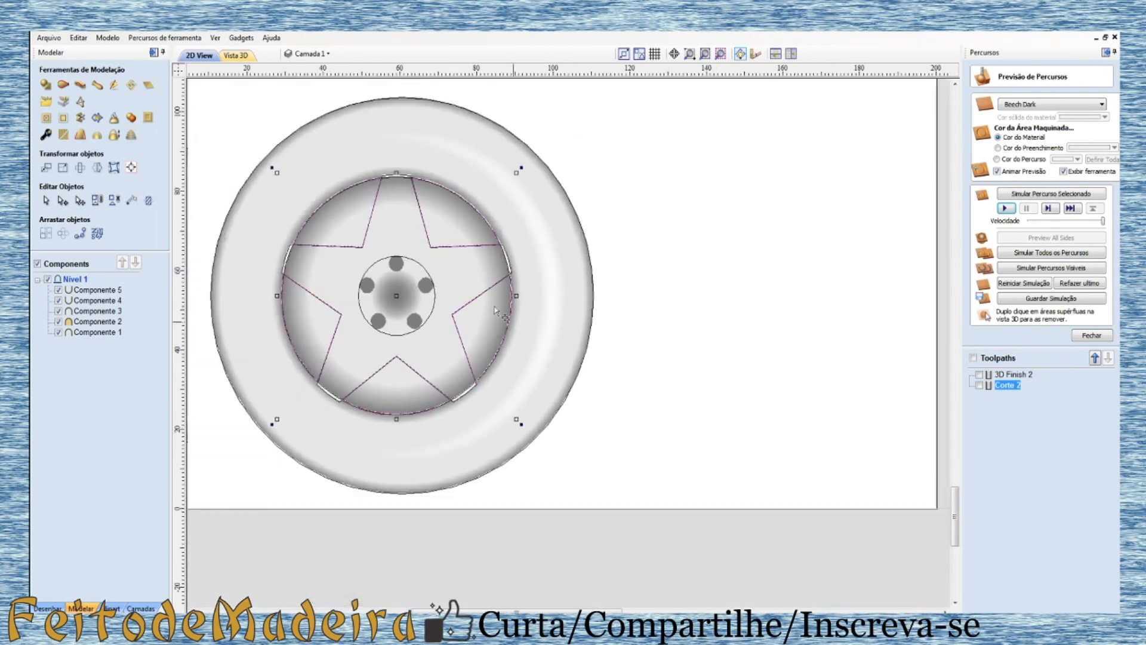
{"action": "left_click", "coordinate": [1091, 335]}
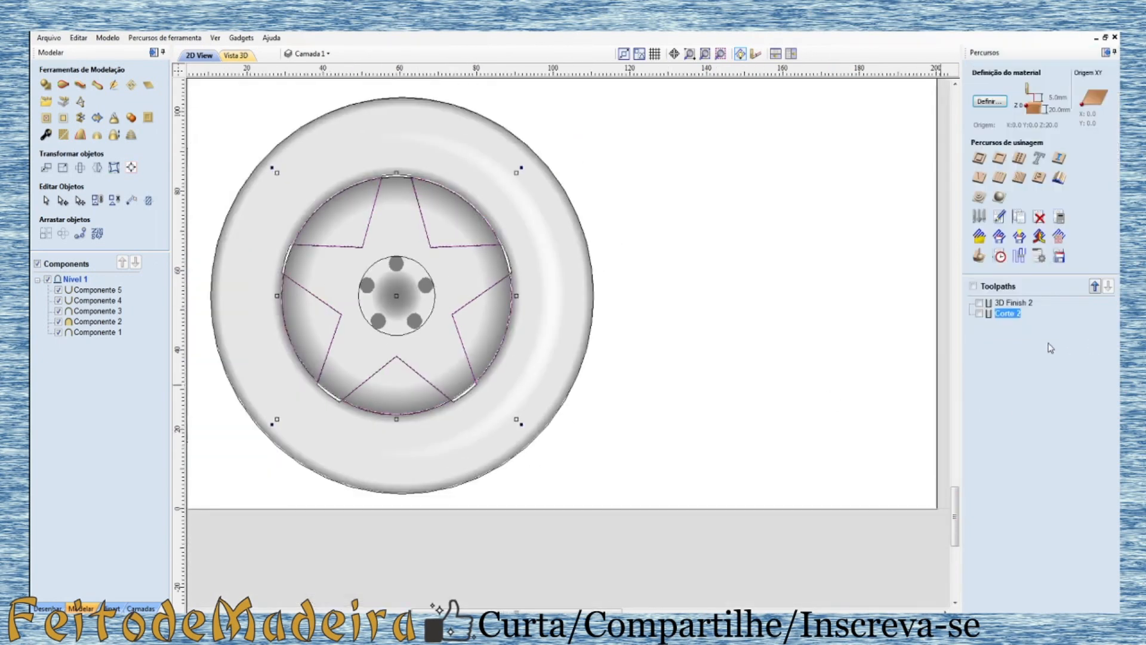
{"action": "left_click", "coordinate": [979, 160]}
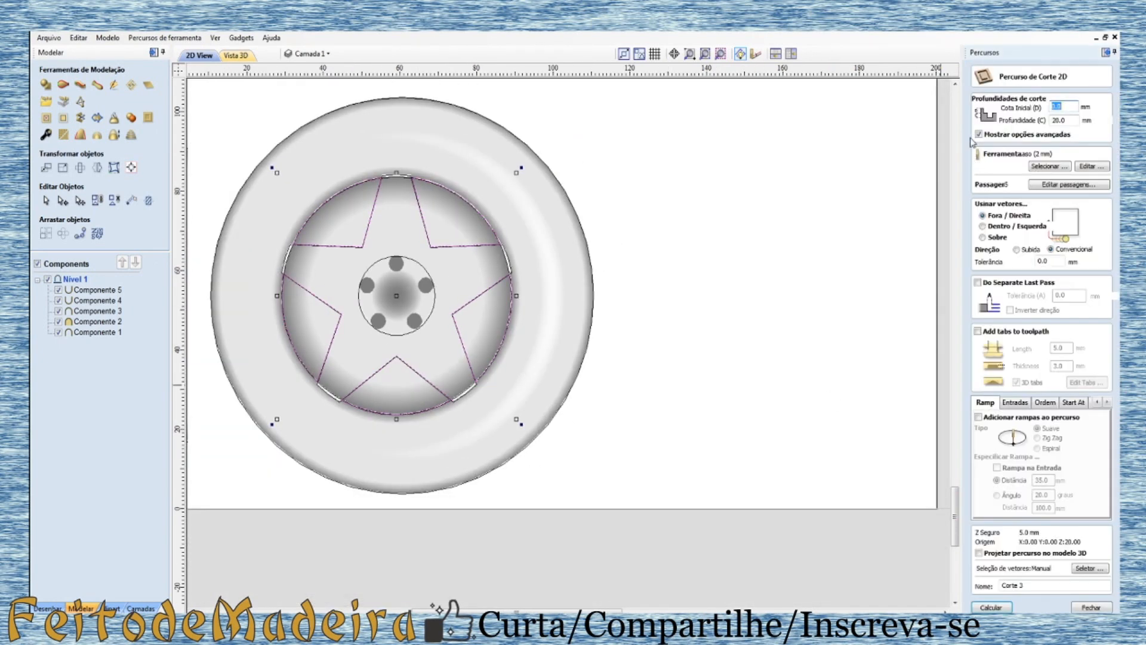
{"action": "left_click", "coordinate": [983, 227]}
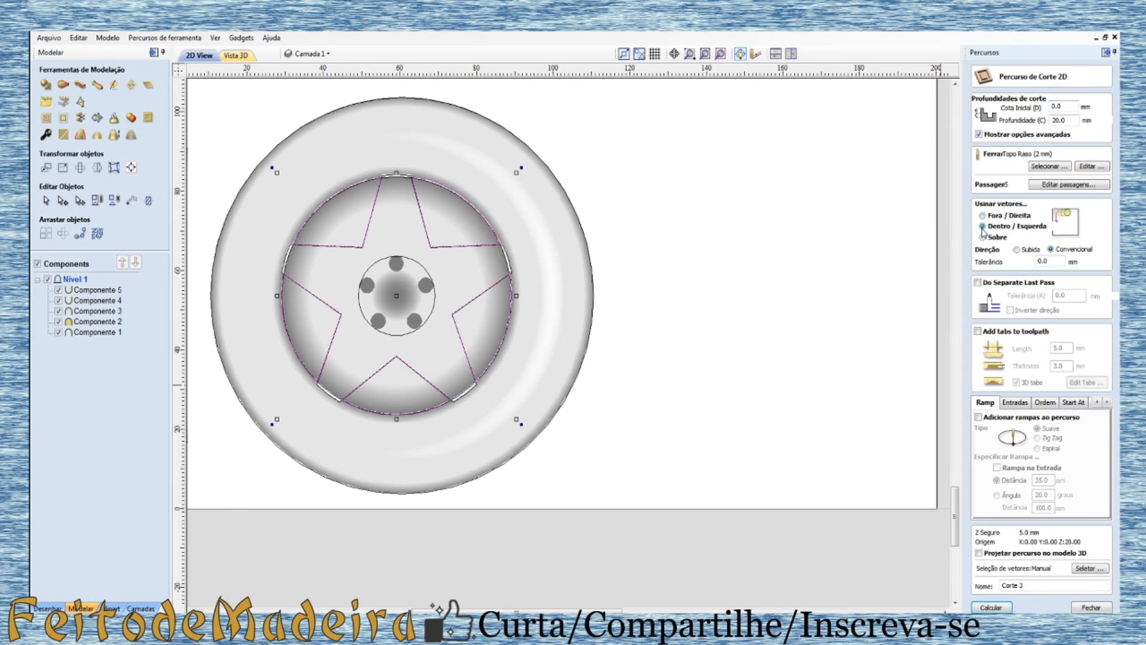
{"action": "left_click", "coordinate": [991, 607]}
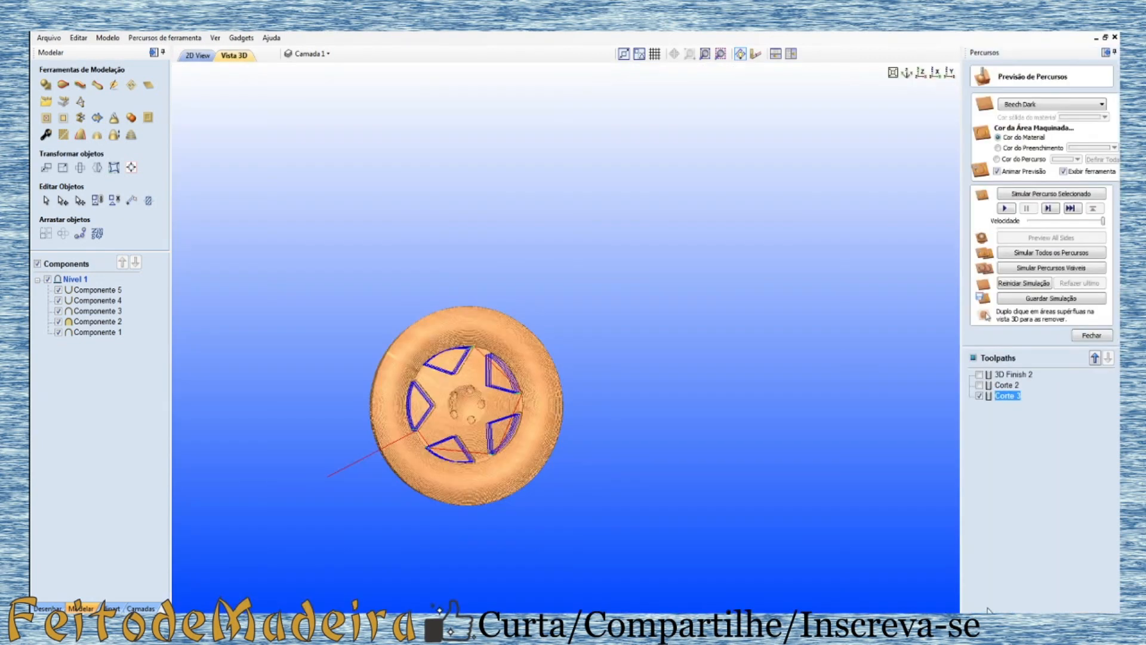
Step: Reorder the toolpaths so the outer cut Corte 2 follows the spoke-opening cut Corte 3, and display Corte 2
{"action": "scroll", "coordinate": [475, 459], "scroll_direction": "up", "scroll_amount": 2}
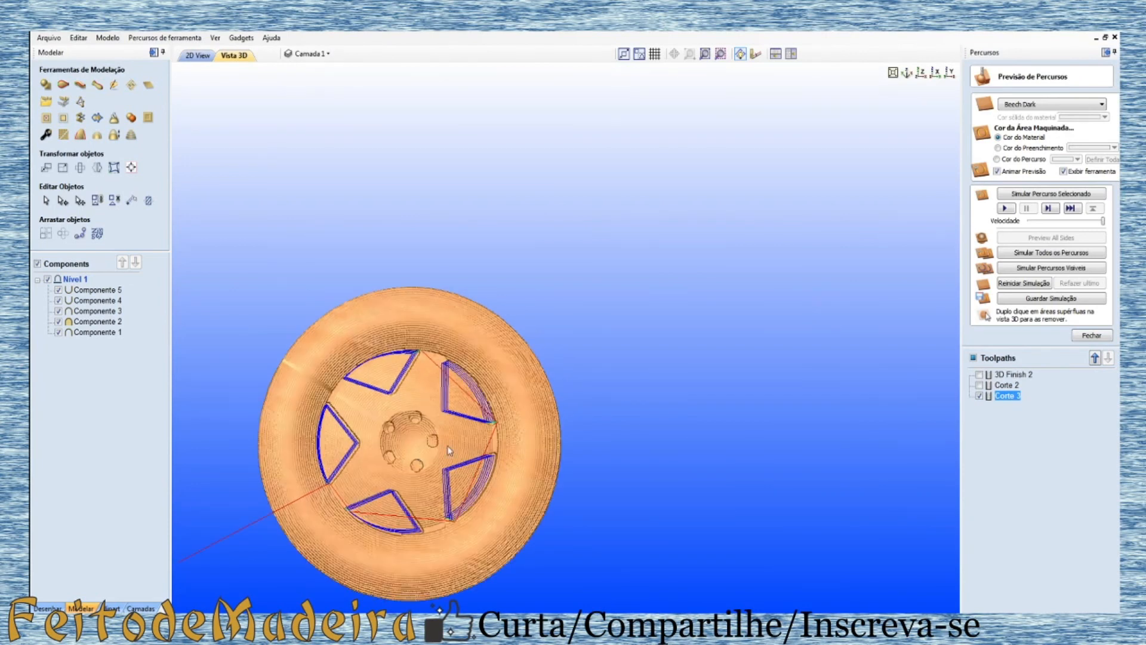
{"action": "left_click_drag", "start_coordinate": [447, 445], "coordinate": [452, 386]}
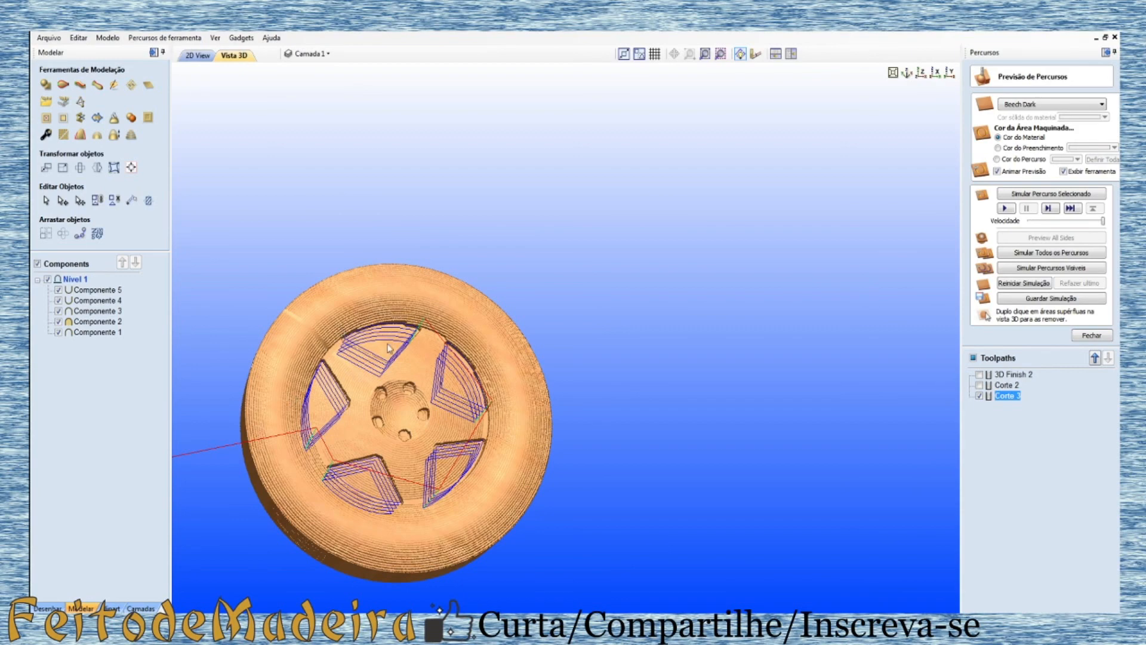
{"action": "left_click_drag", "start_coordinate": [391, 348], "coordinate": [401, 396]}
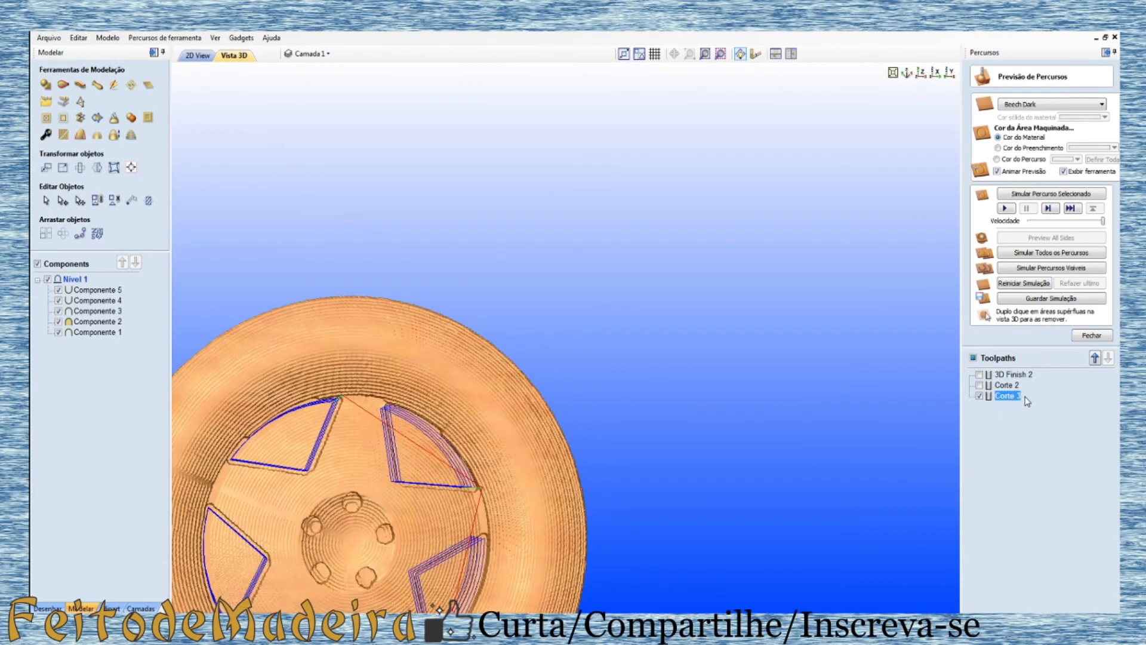
{"action": "left_click", "coordinate": [1009, 387]}
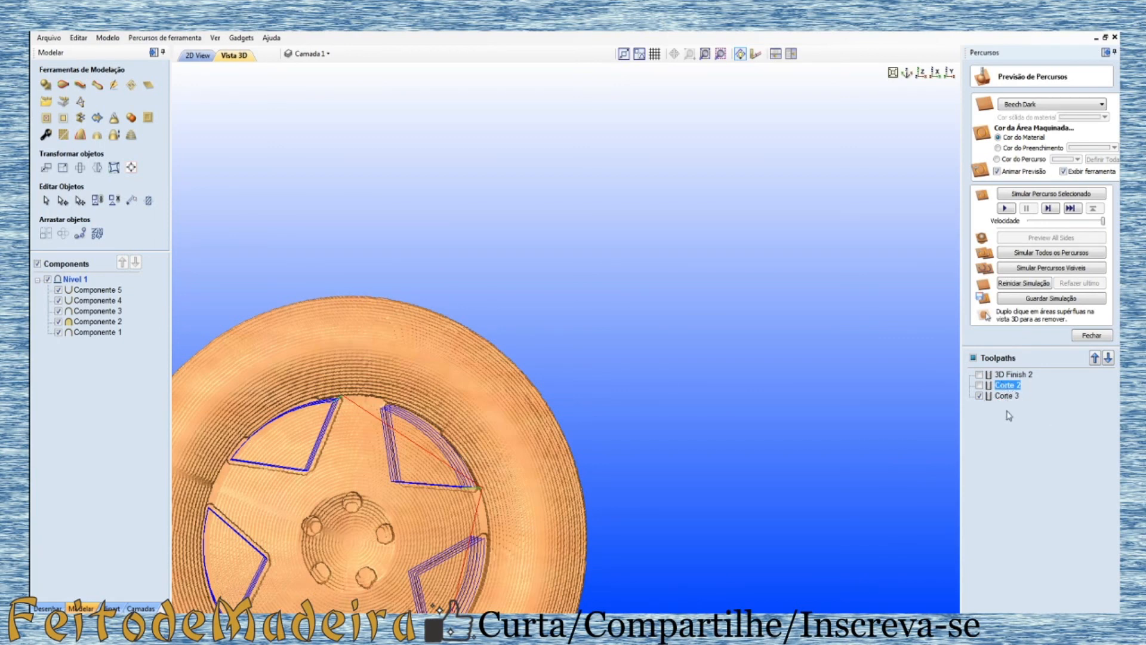
{"action": "mouse_move", "coordinate": [1008, 385]}
{"action": "left_mouse_down"}
{"action": "mouse_move", "coordinate": [1011, 413]}
{"action": "mouse_move", "coordinate": [1015, 404]}
{"action": "left_mouse_up"}
{"action": "left_click", "coordinate": [981, 397]}
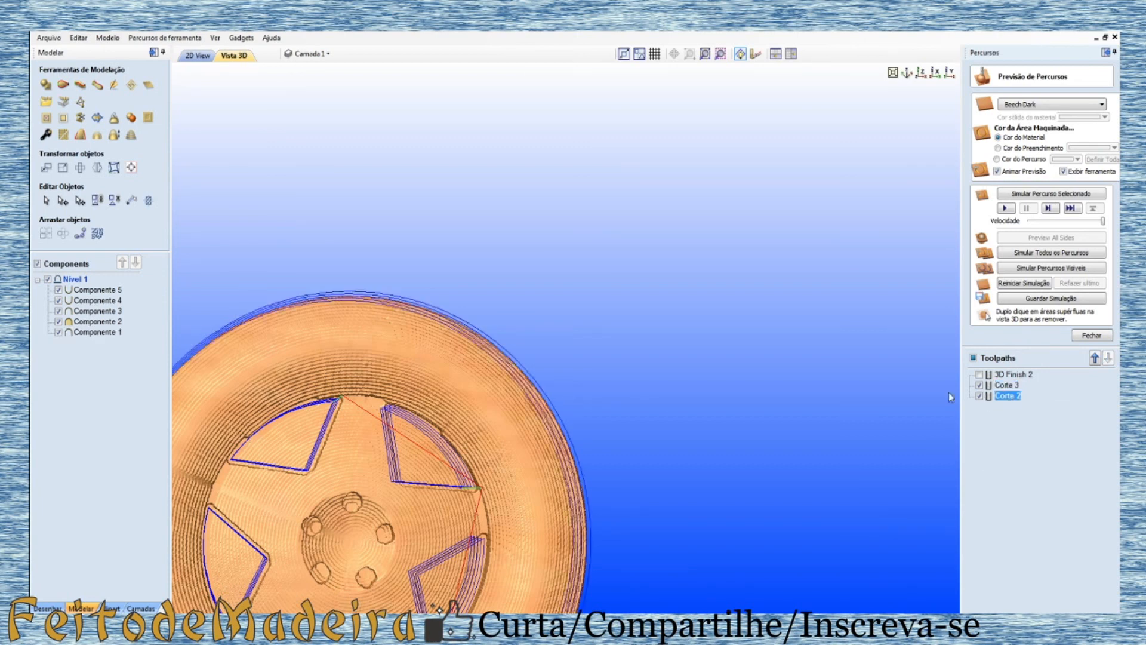
Step: Simulate the Corte 3 spoke-opening cut and remove the five loose waste pieces between the star's points from the preview
{"action": "left_click", "coordinate": [1014, 385]}
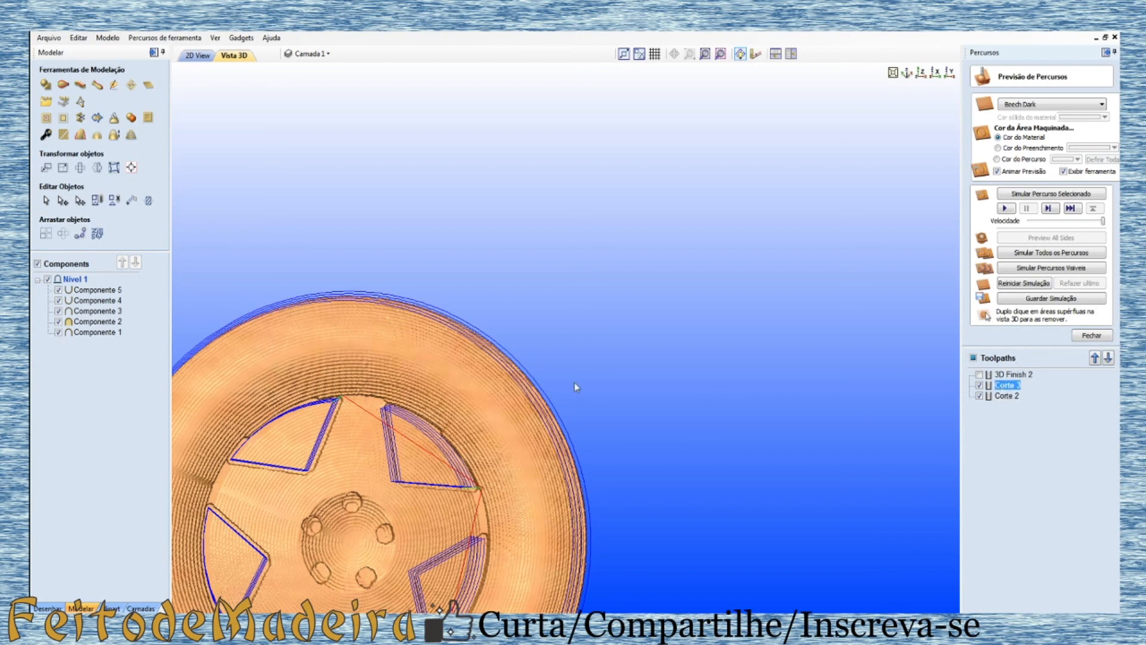
{"action": "left_click", "coordinate": [1005, 208]}
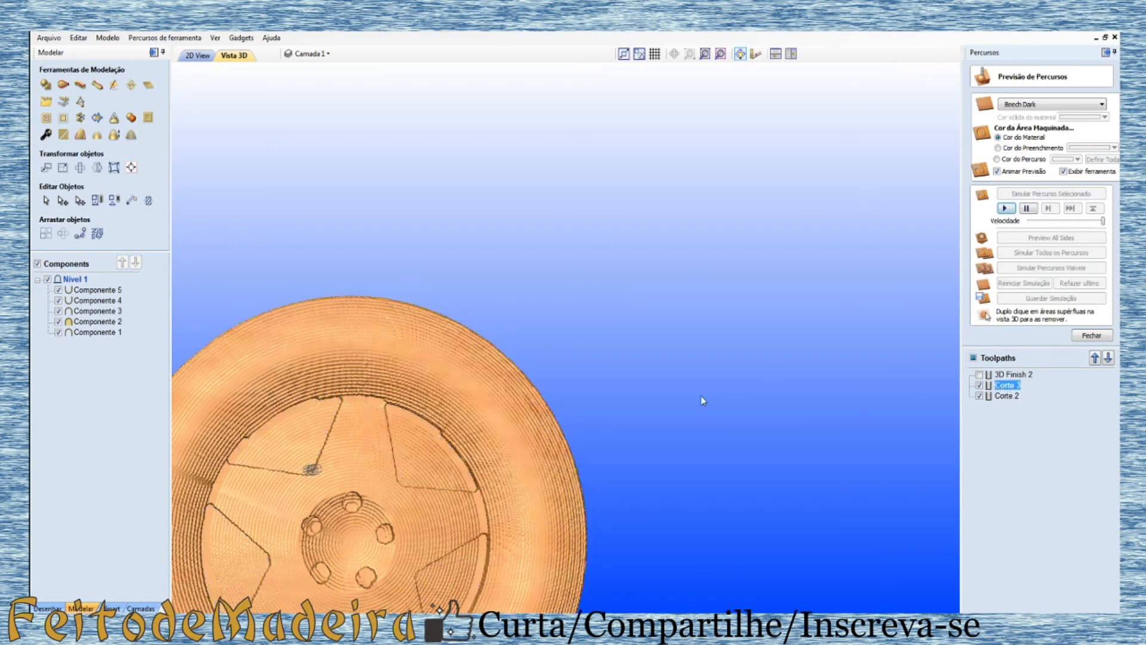
{"action": "double_click", "coordinate": [428, 454]}
{"action": "scroll", "coordinate": [519, 354], "scroll_direction": "down", "scroll_amount": 2}
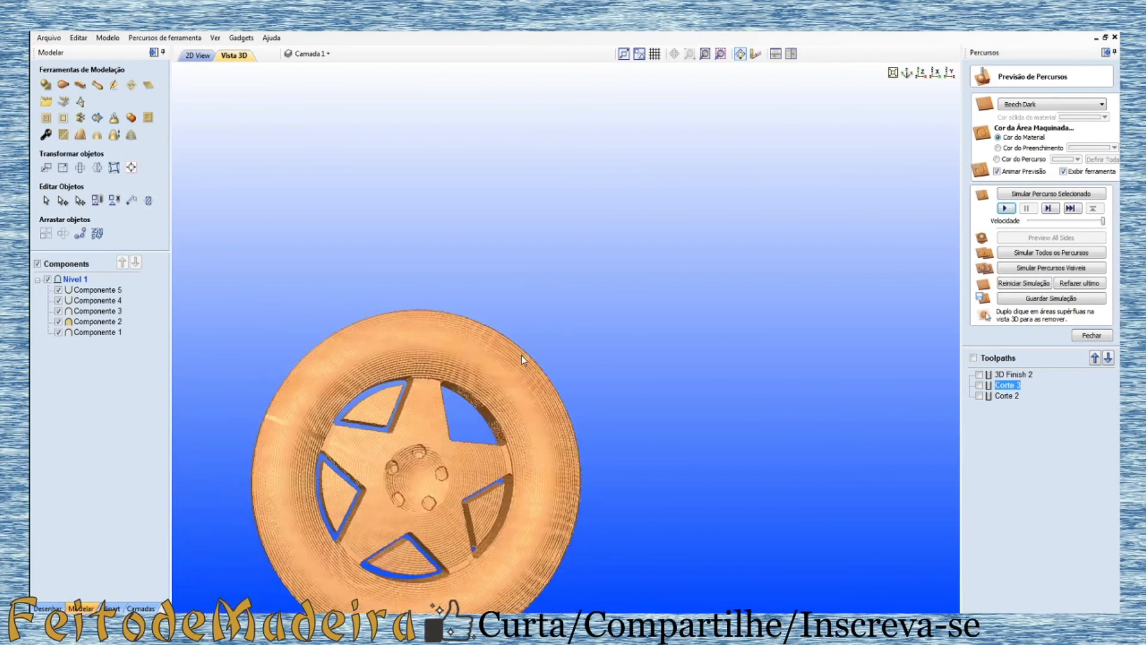
{"action": "double_click", "coordinate": [364, 415]}
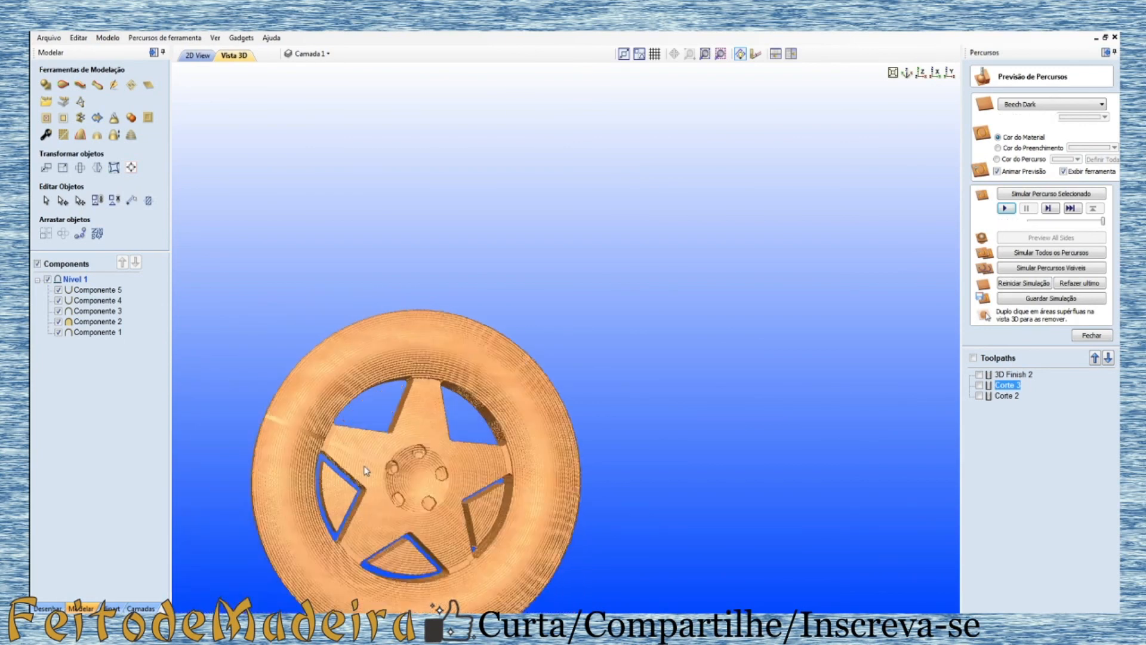
{"action": "double_click", "coordinate": [350, 503]}
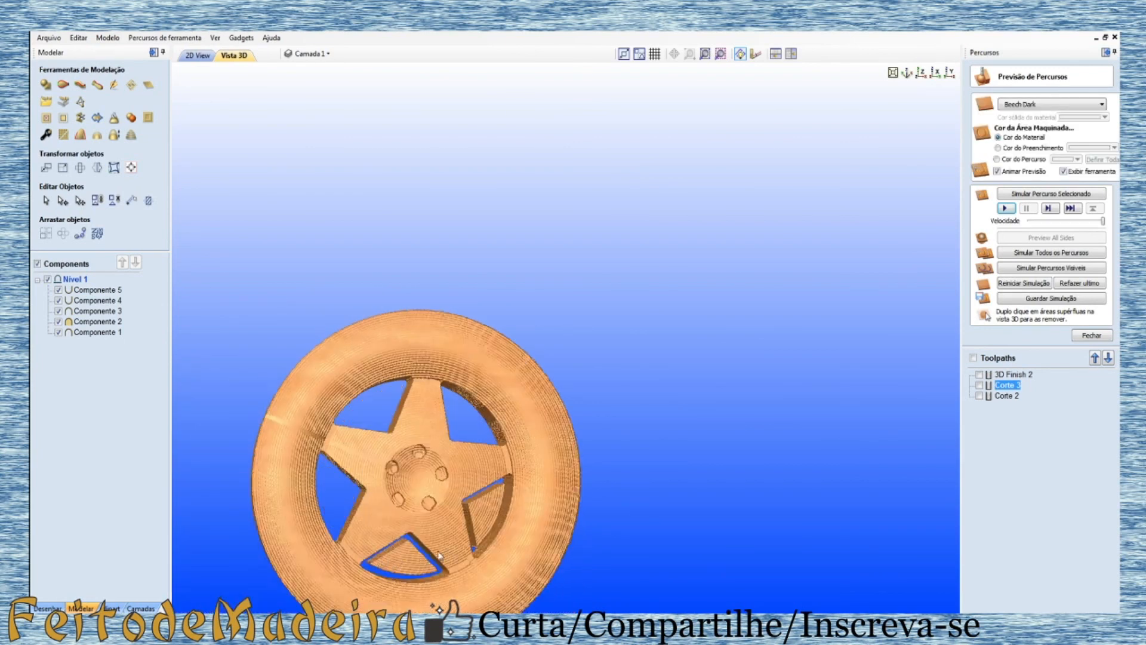
{"action": "double_click", "coordinate": [485, 530]}
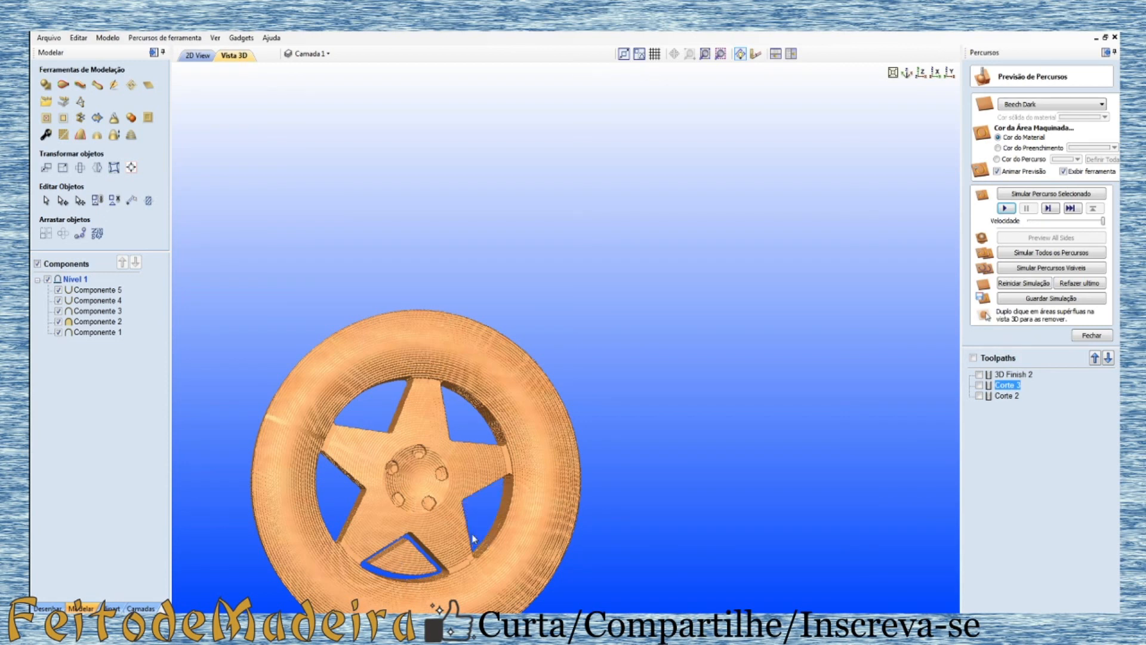
{"action": "double_click", "coordinate": [399, 560]}
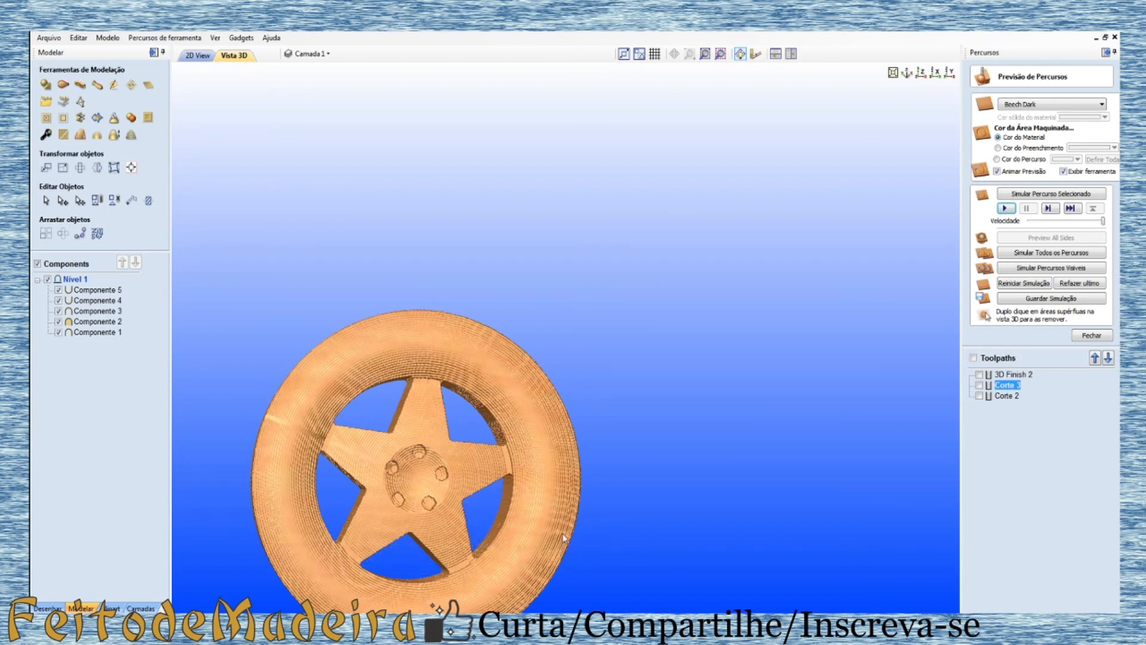
Step: Examine the simulated wheel and its spoke openings from several angles and check them against the 2D drawing
{"action": "left_click_drag", "start_coordinate": [490, 566], "coordinate": [733, 285]}
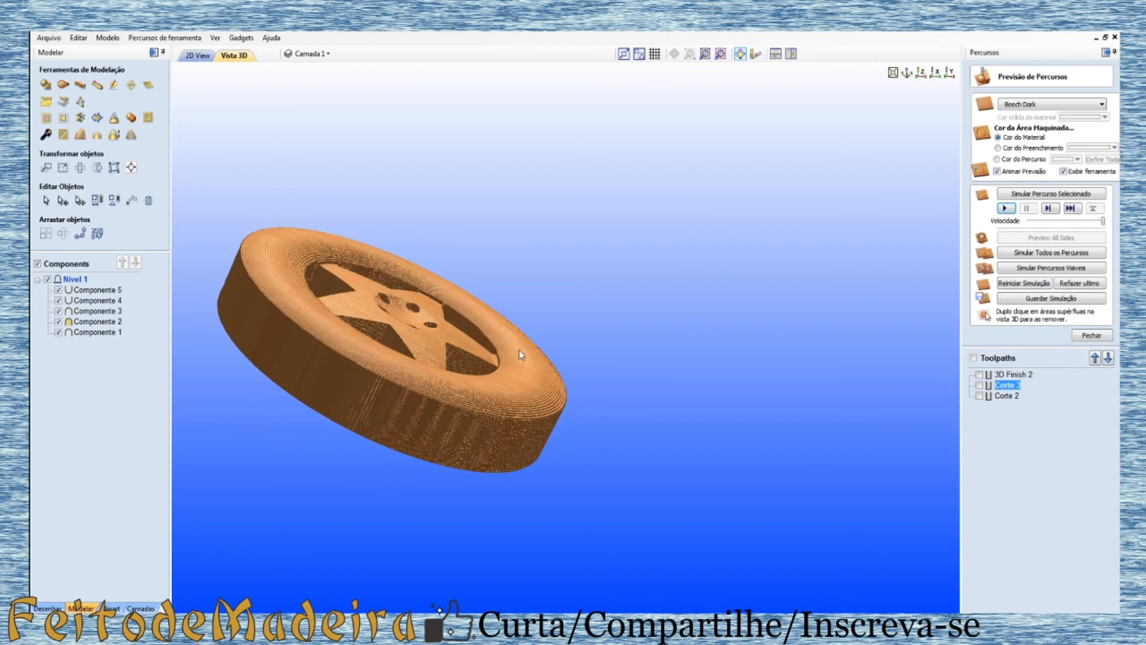
{"action": "left_click_drag", "start_coordinate": [401, 404], "coordinate": [425, 419]}
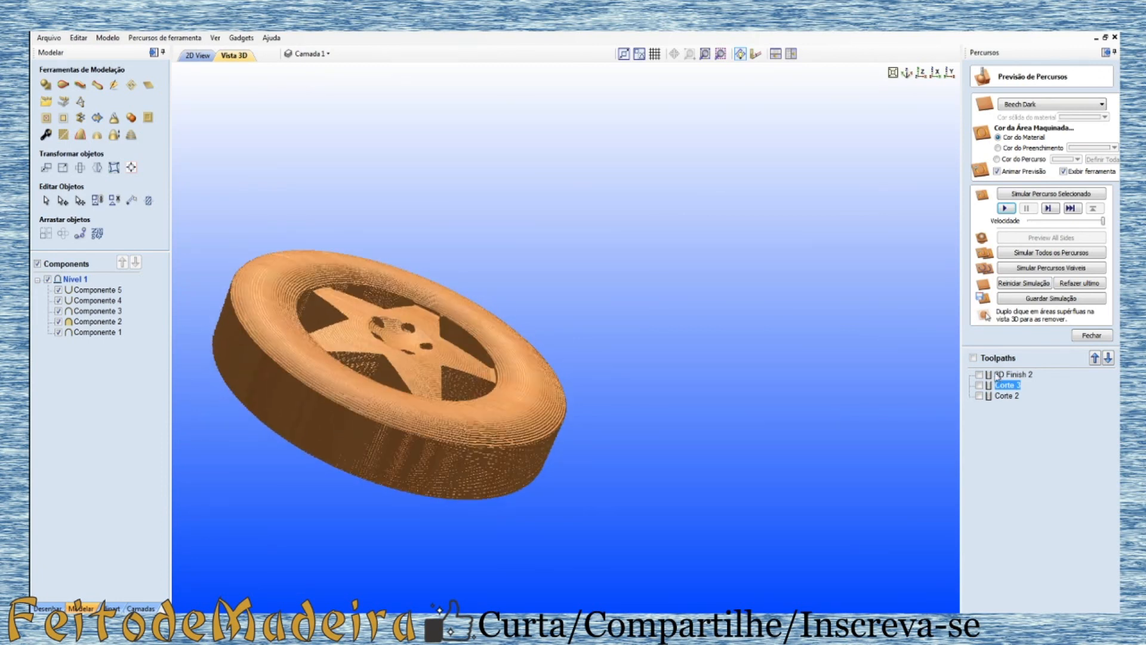
{"action": "left_click_drag", "start_coordinate": [565, 420], "coordinate": [471, 482]}
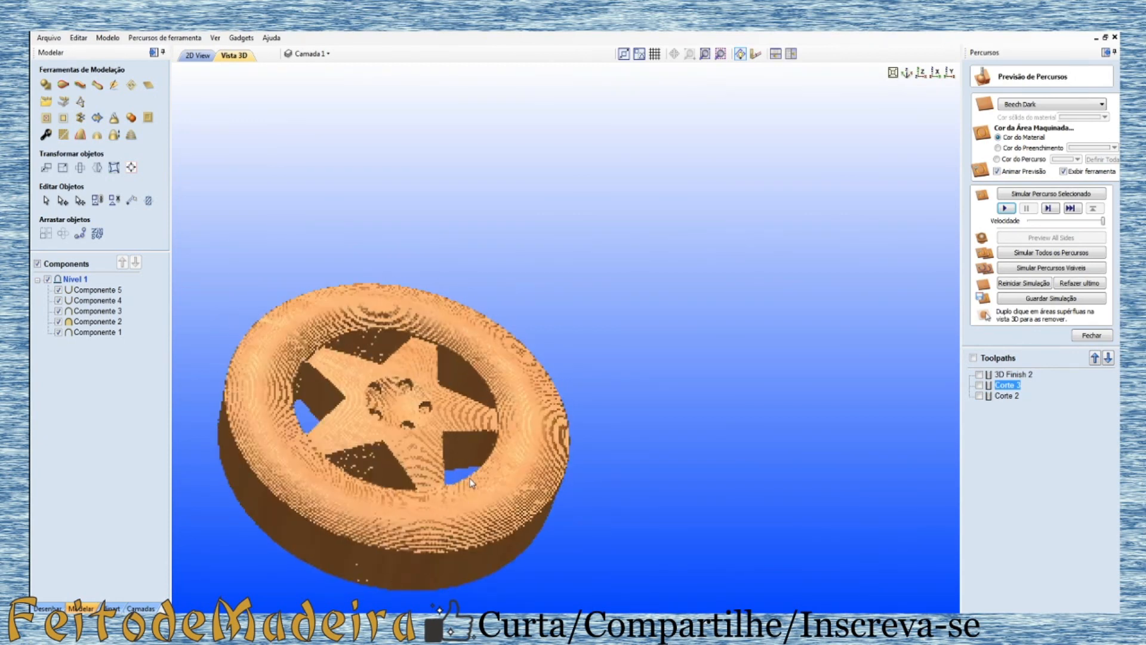
{"action": "left_click_drag", "start_coordinate": [451, 385], "coordinate": [399, 465]}
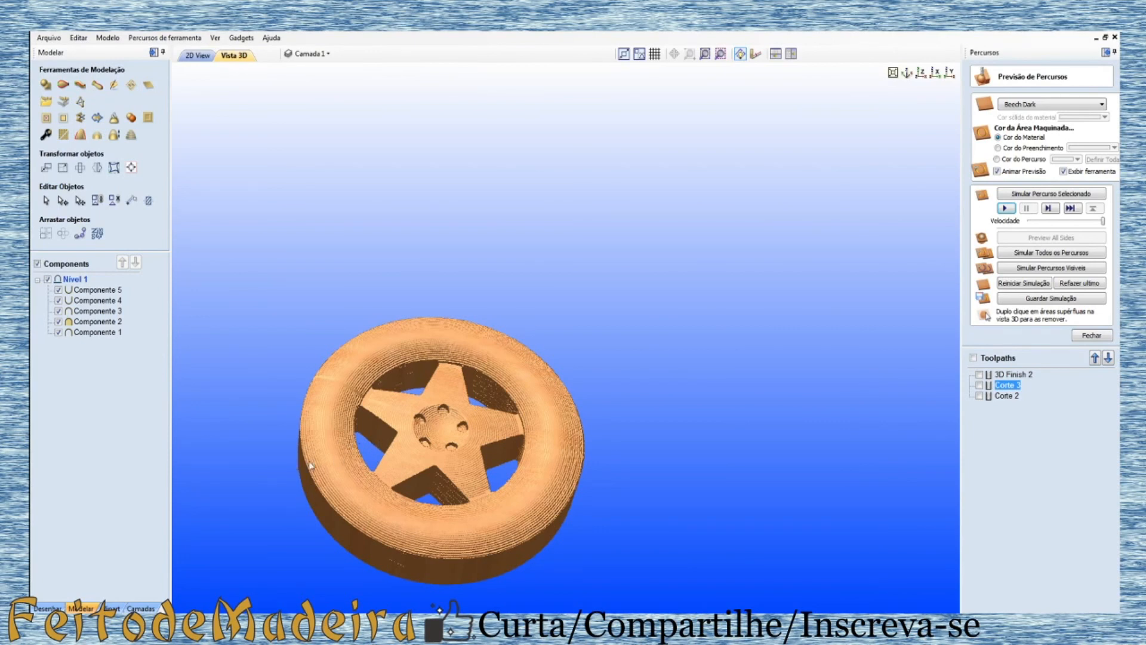
{"action": "left_click_drag", "start_coordinate": [522, 478], "coordinate": [494, 449]}
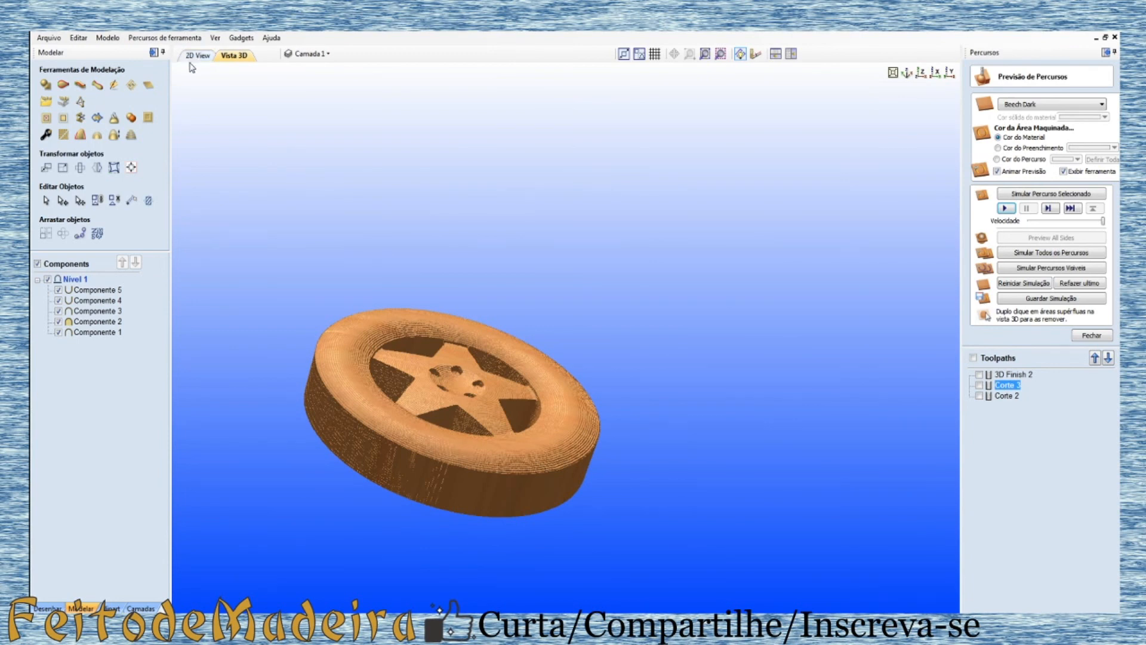
{"action": "left_click", "coordinate": [196, 55]}
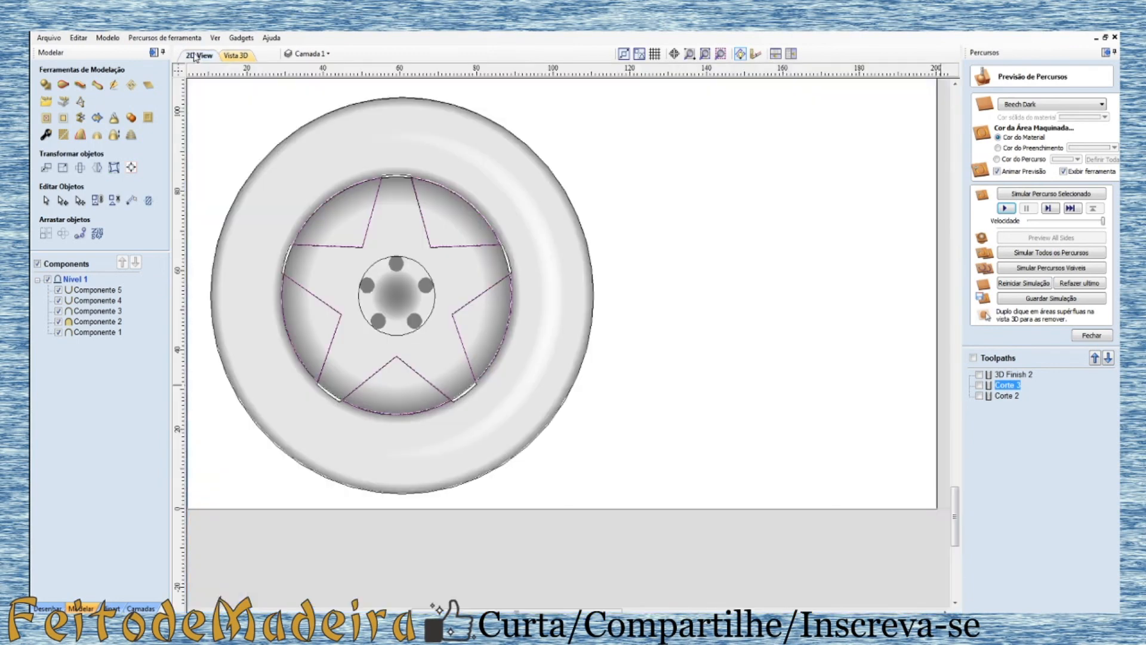
{"action": "left_click", "coordinate": [250, 56]}
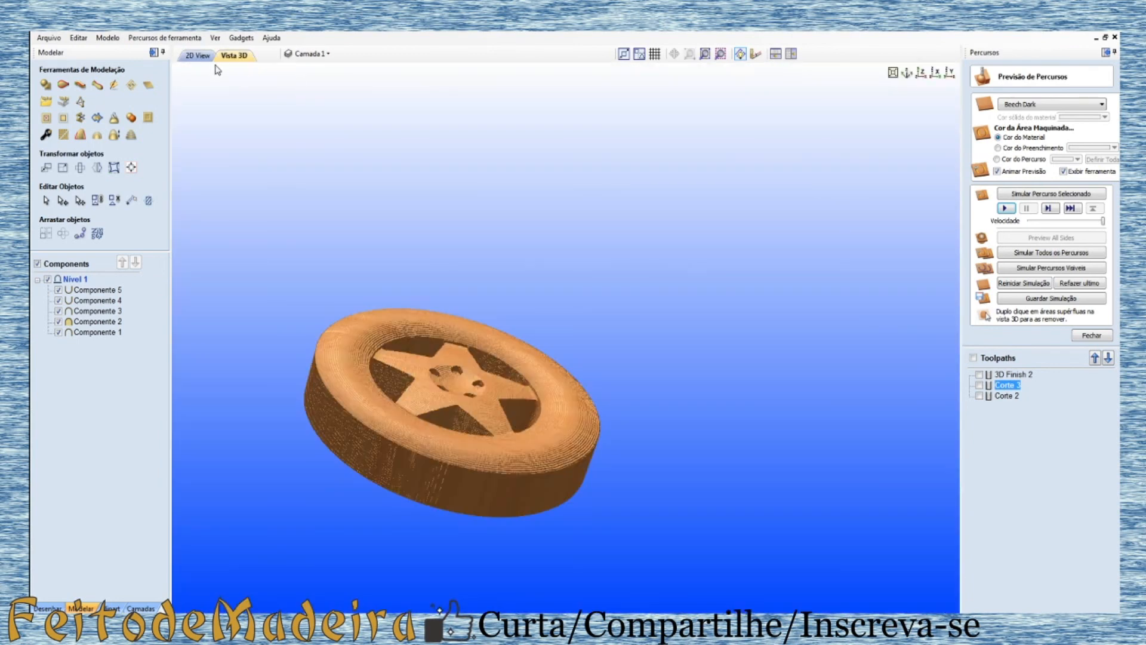
{"action": "left_click", "coordinate": [1025, 298]}
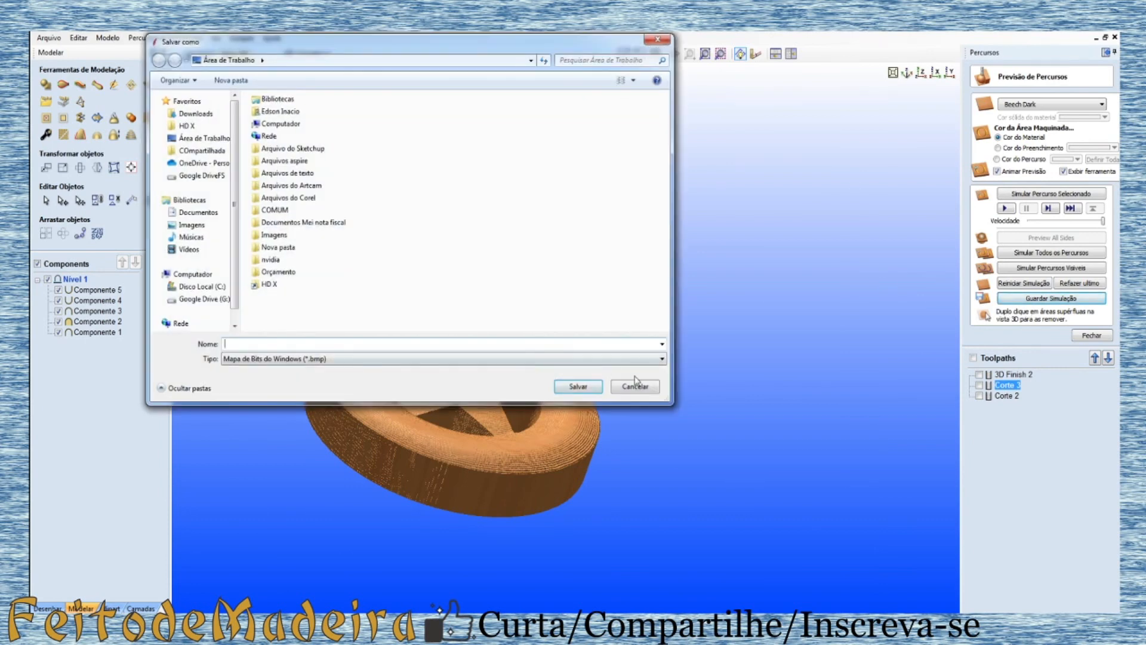
{"action": "left_click", "coordinate": [635, 387]}
{"action": "left_click", "coordinate": [1084, 336]}
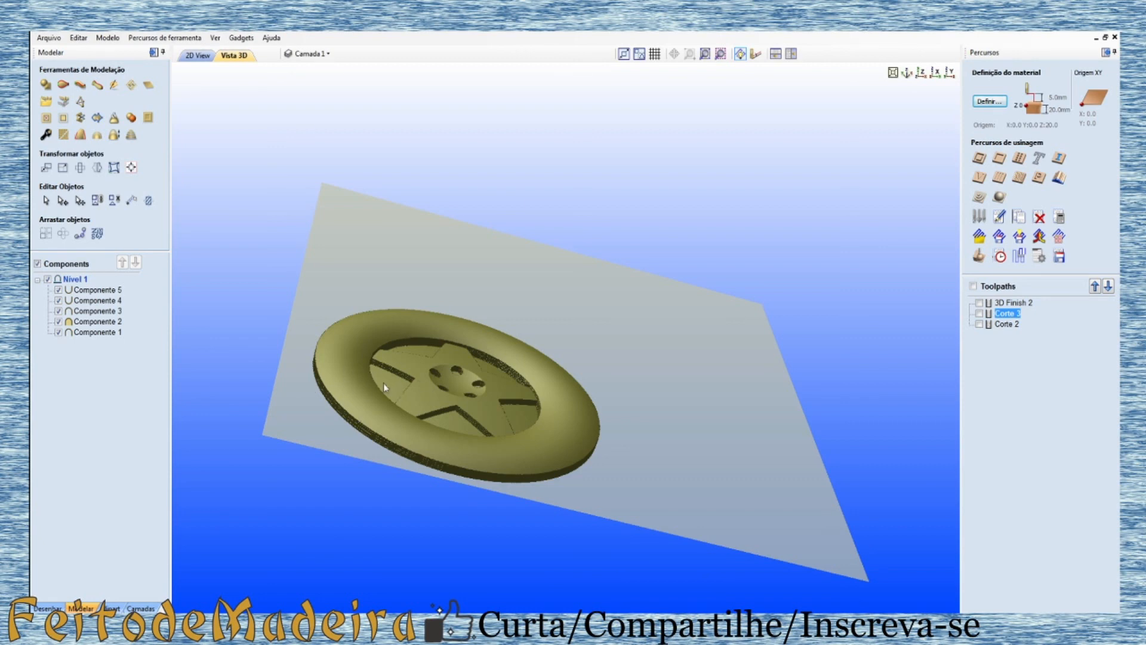
Step: Examine the 3D relief model, then reopen the toolpath preview and inspect the finished wheel from other angles
{"action": "left_click_drag", "start_coordinate": [387, 406], "coordinate": [274, 437]}
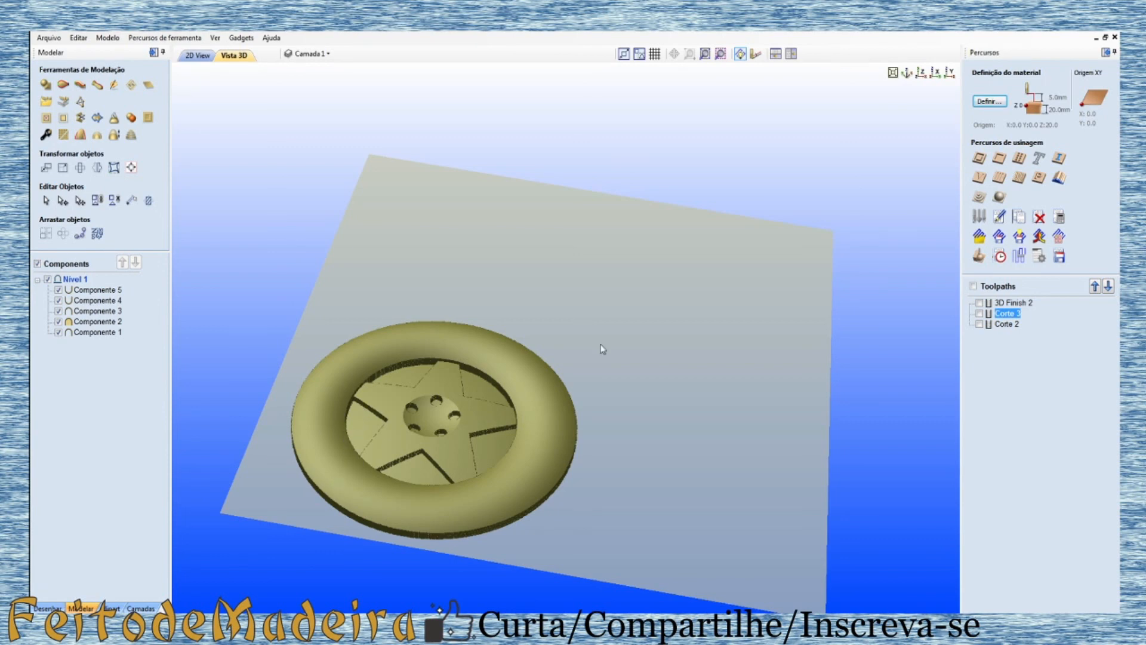
{"action": "left_click", "coordinate": [197, 55]}
{"action": "left_click", "coordinate": [233, 56]}
{"action": "left_click", "coordinate": [982, 262]}
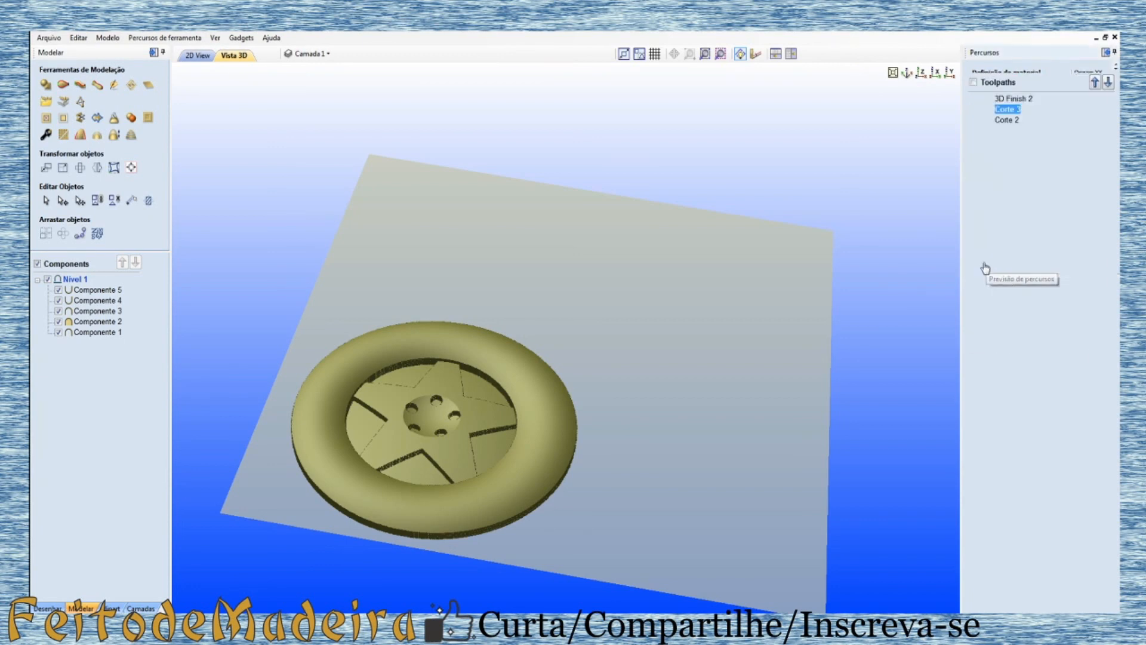
{"action": "left_click_drag", "start_coordinate": [455, 497], "coordinate": [512, 516]}
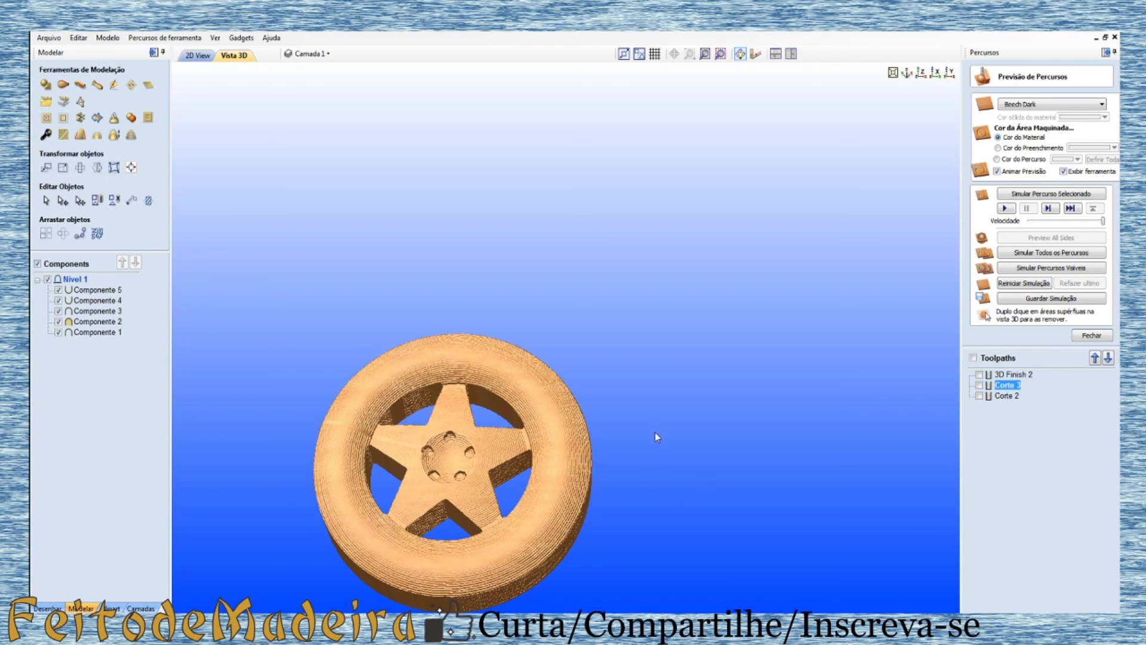
{"action": "left_click_drag", "start_coordinate": [582, 485], "coordinate": [803, 585]}
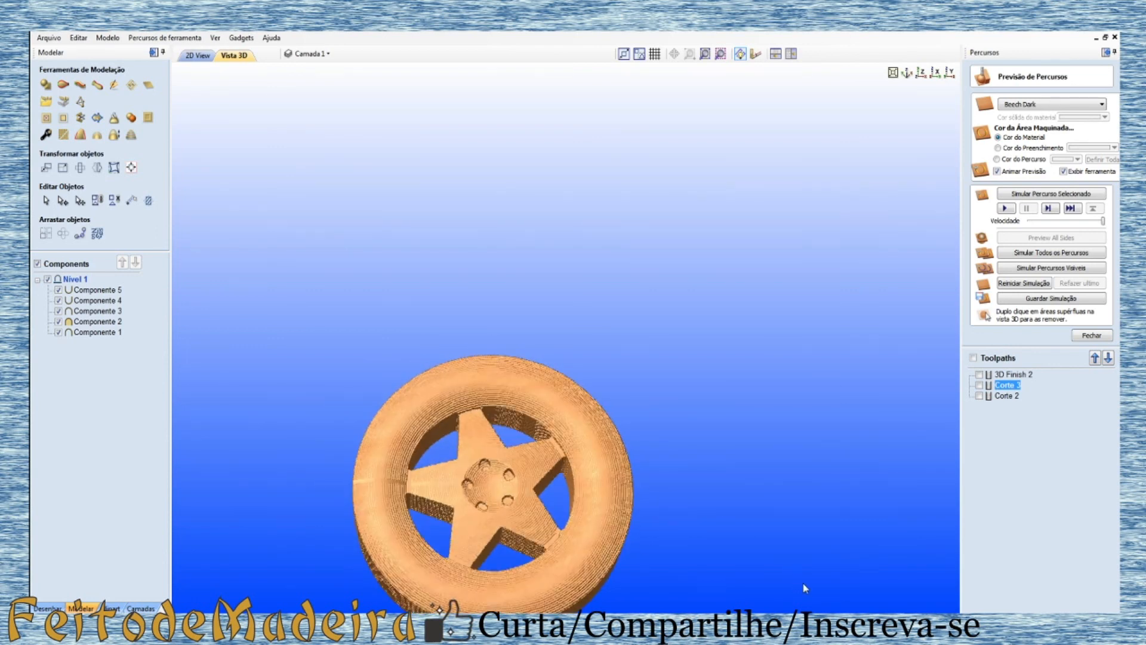